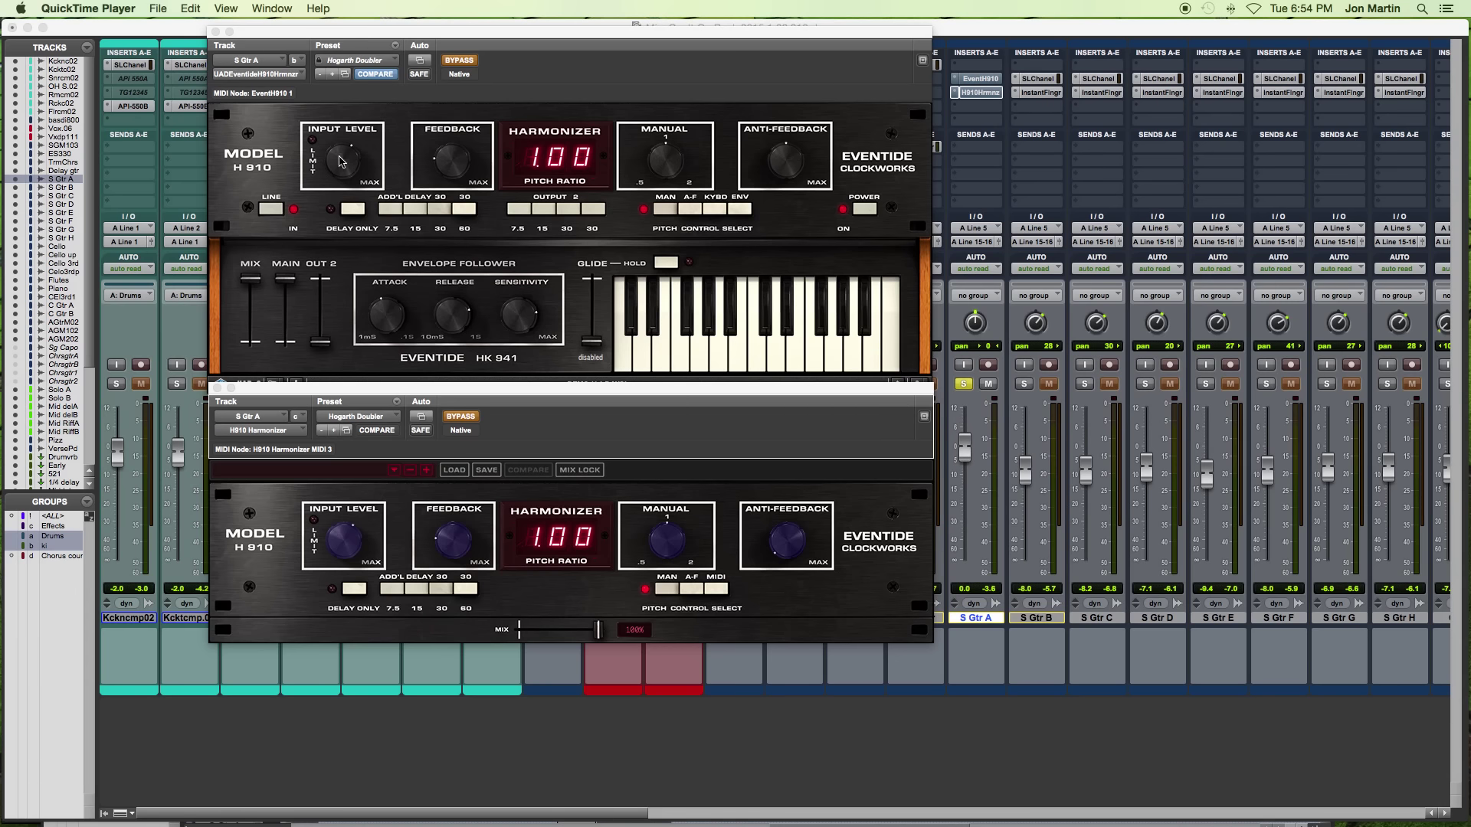
- Bring Pro Tools and both H910 plug-in windows, UAD and native, to the front
click(547, 115)
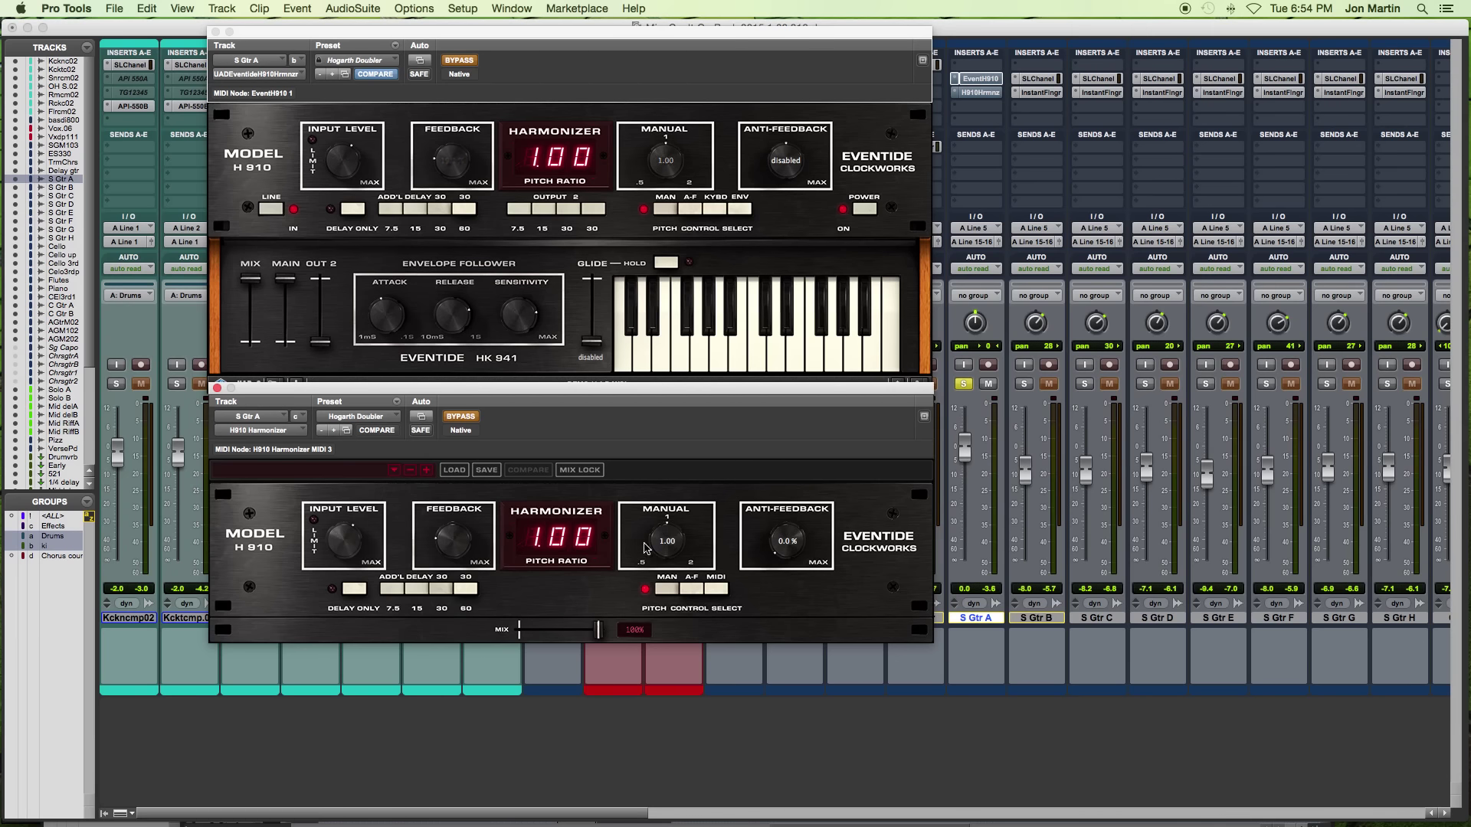
click(588, 89)
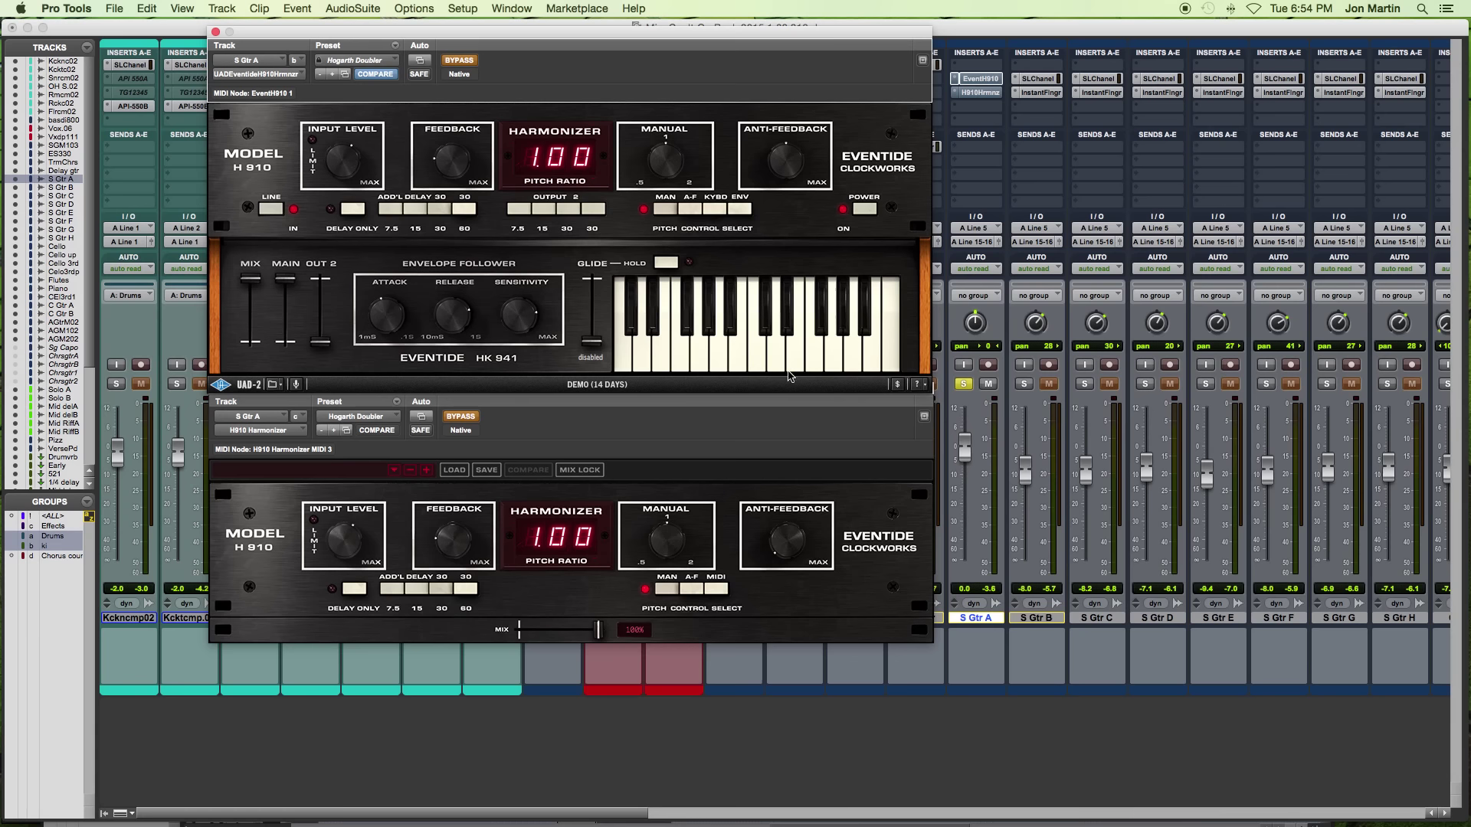
click(682, 450)
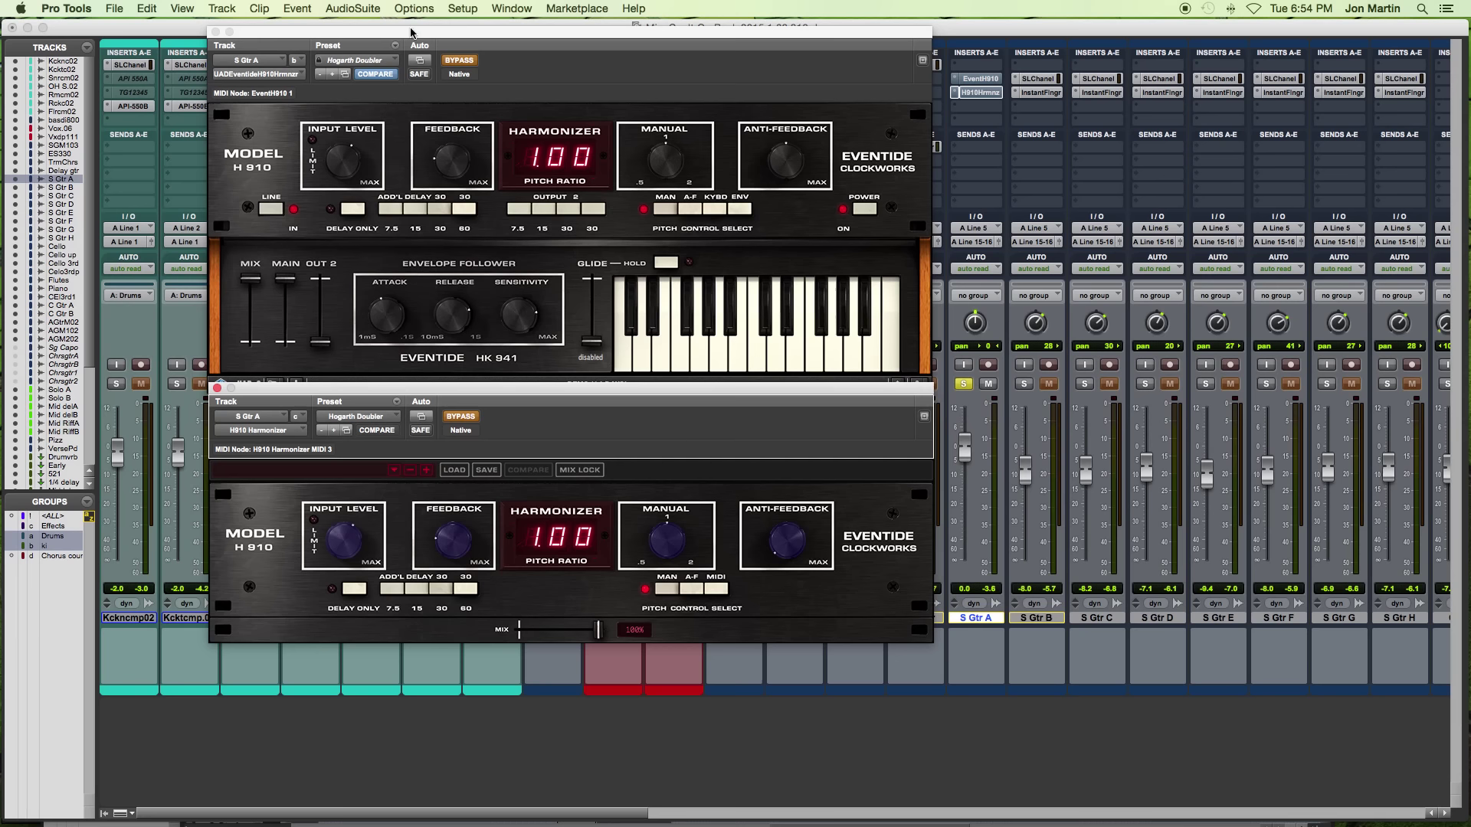
- Return to Pro Tools and browse the native H910's preset library without choosing a preset
click(754, 825)
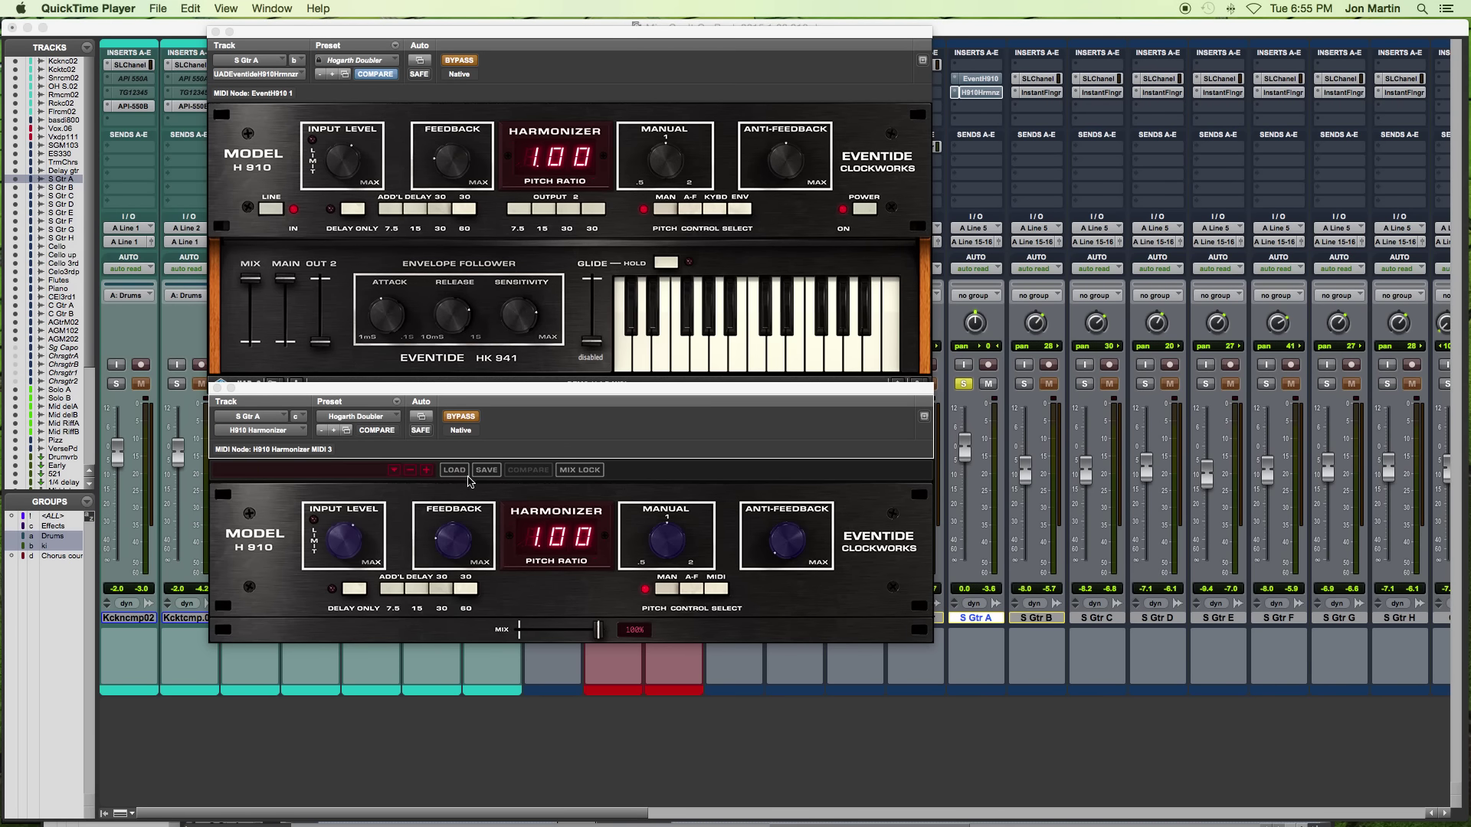
click(398, 476)
click(397, 477)
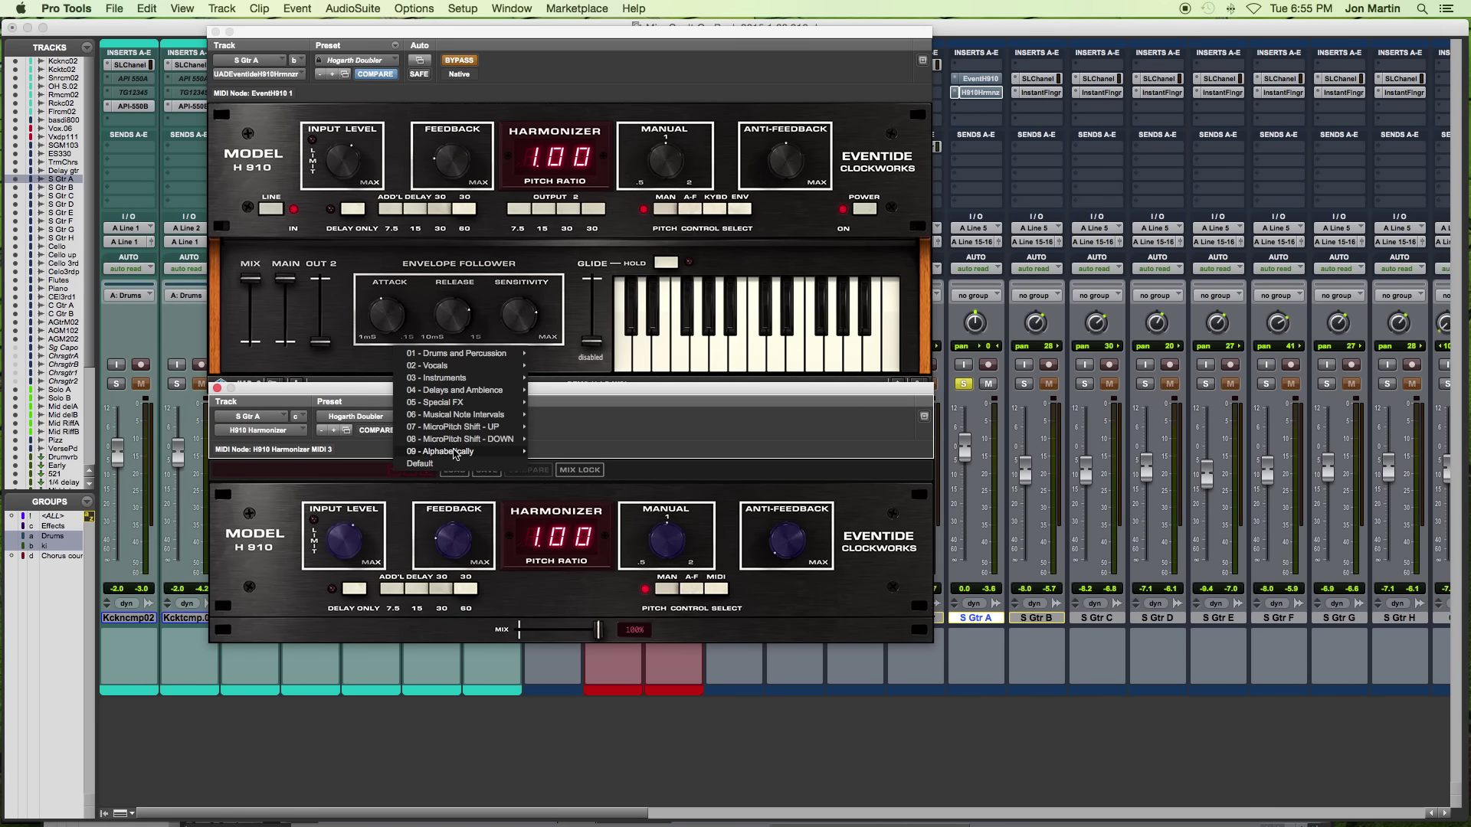
mouse_move(467, 363)
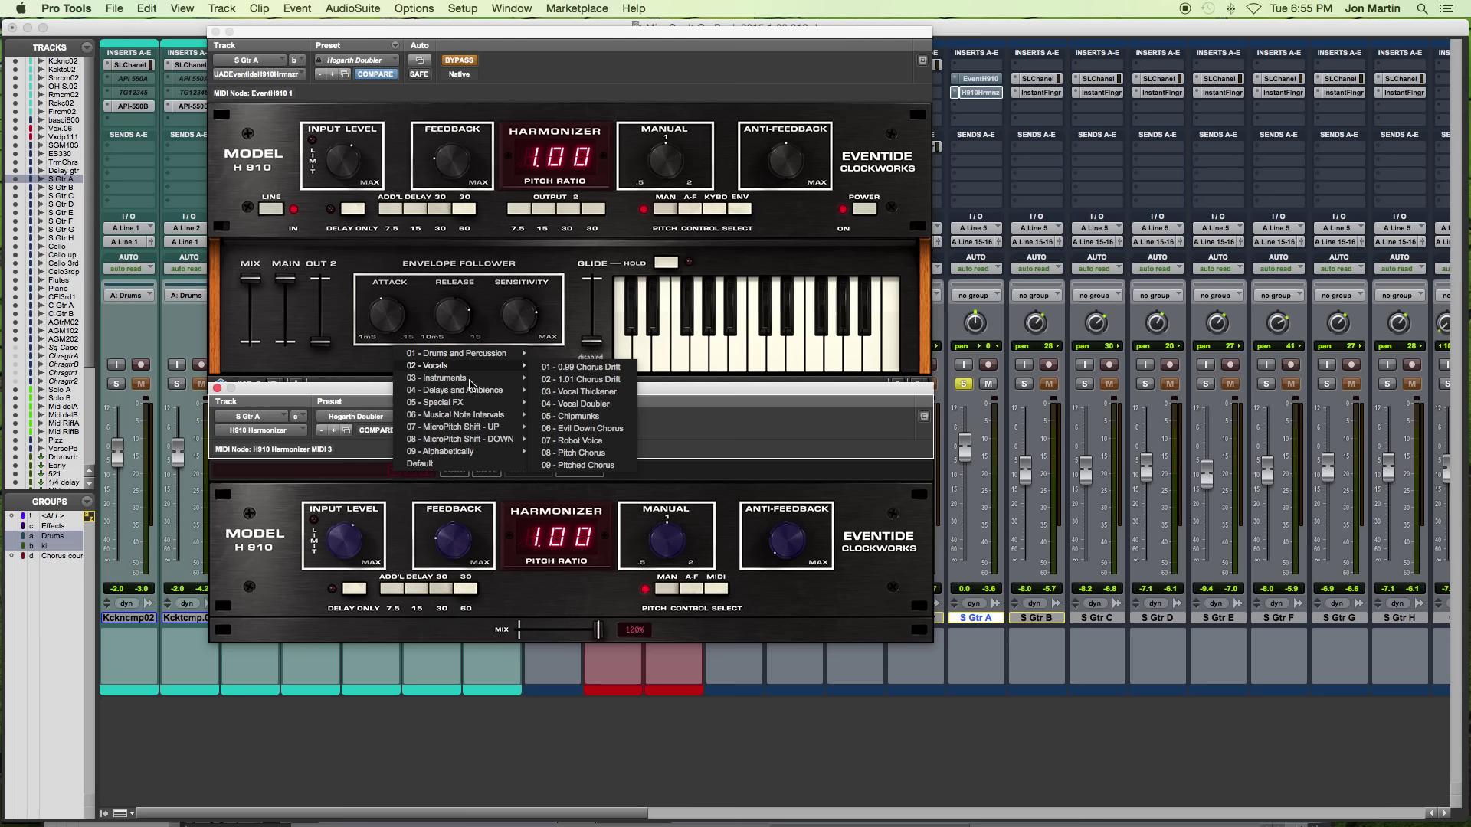
mouse_move(460, 439)
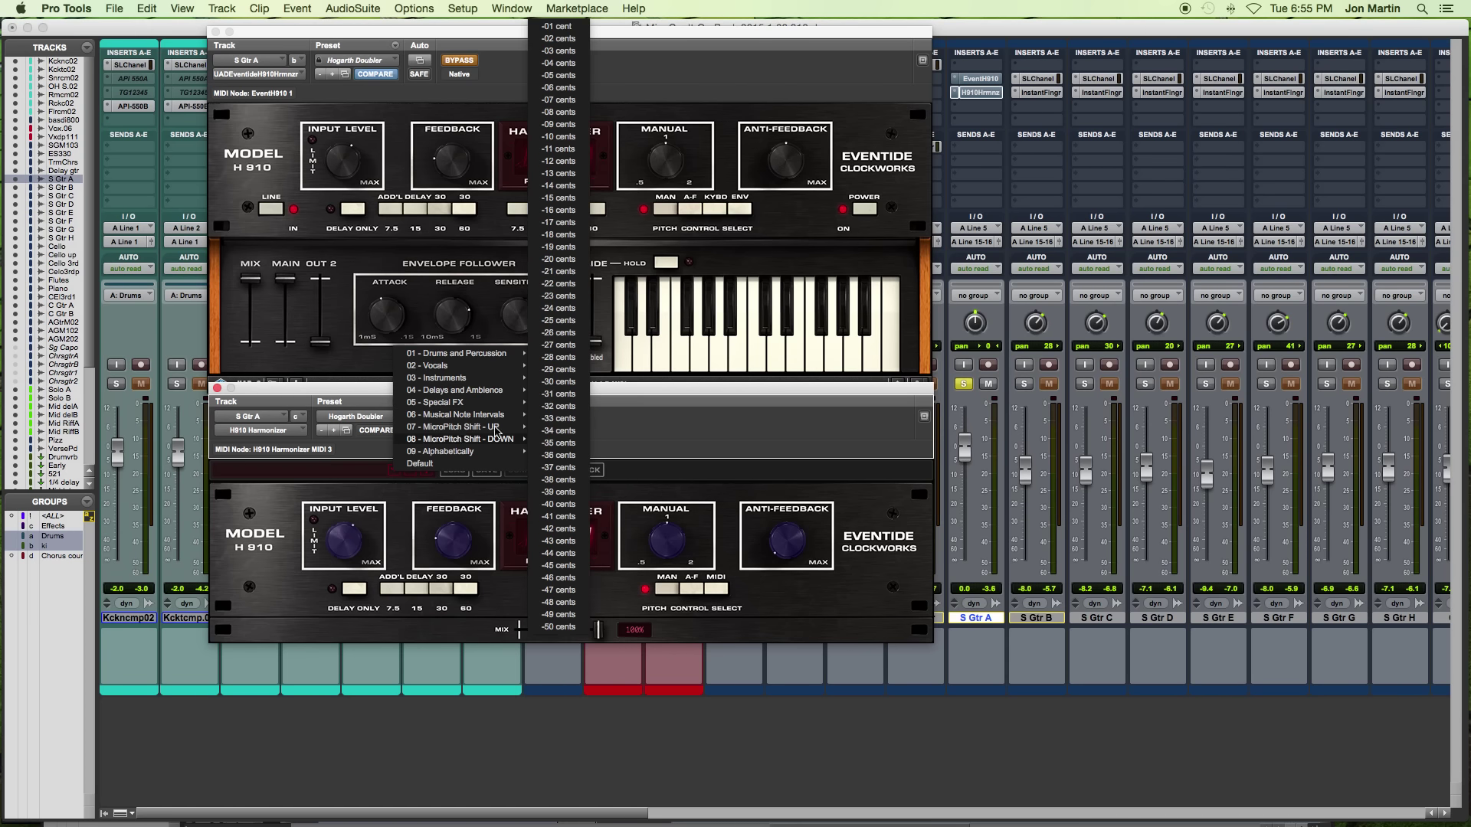
click(795, 436)
- Load Hogarth Doubler on both H910s and pull the UAD's OUT 2 fader to -∞ dB
click(352, 60)
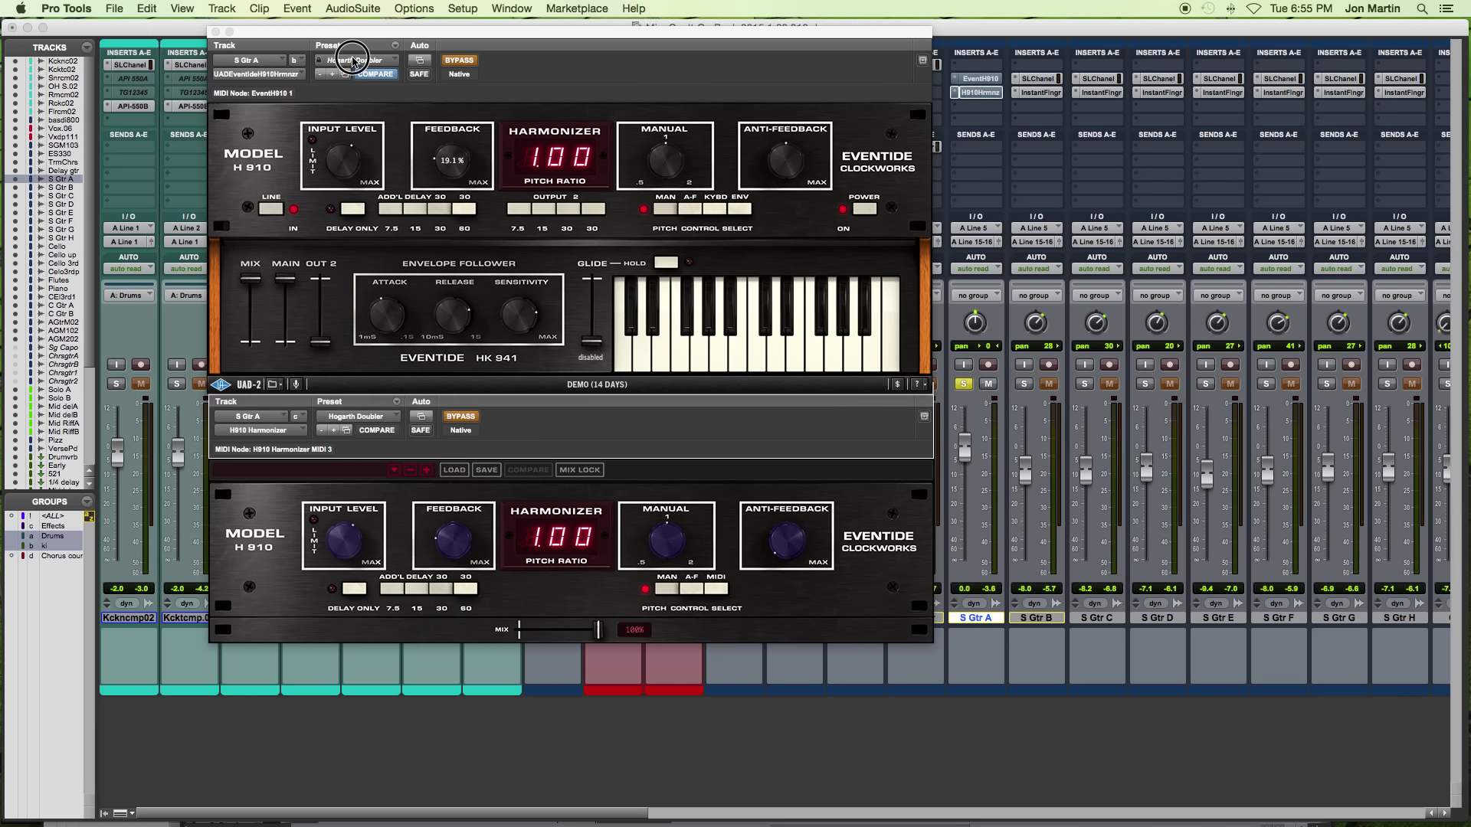
click(352, 60)
mouse_move(359, 17)
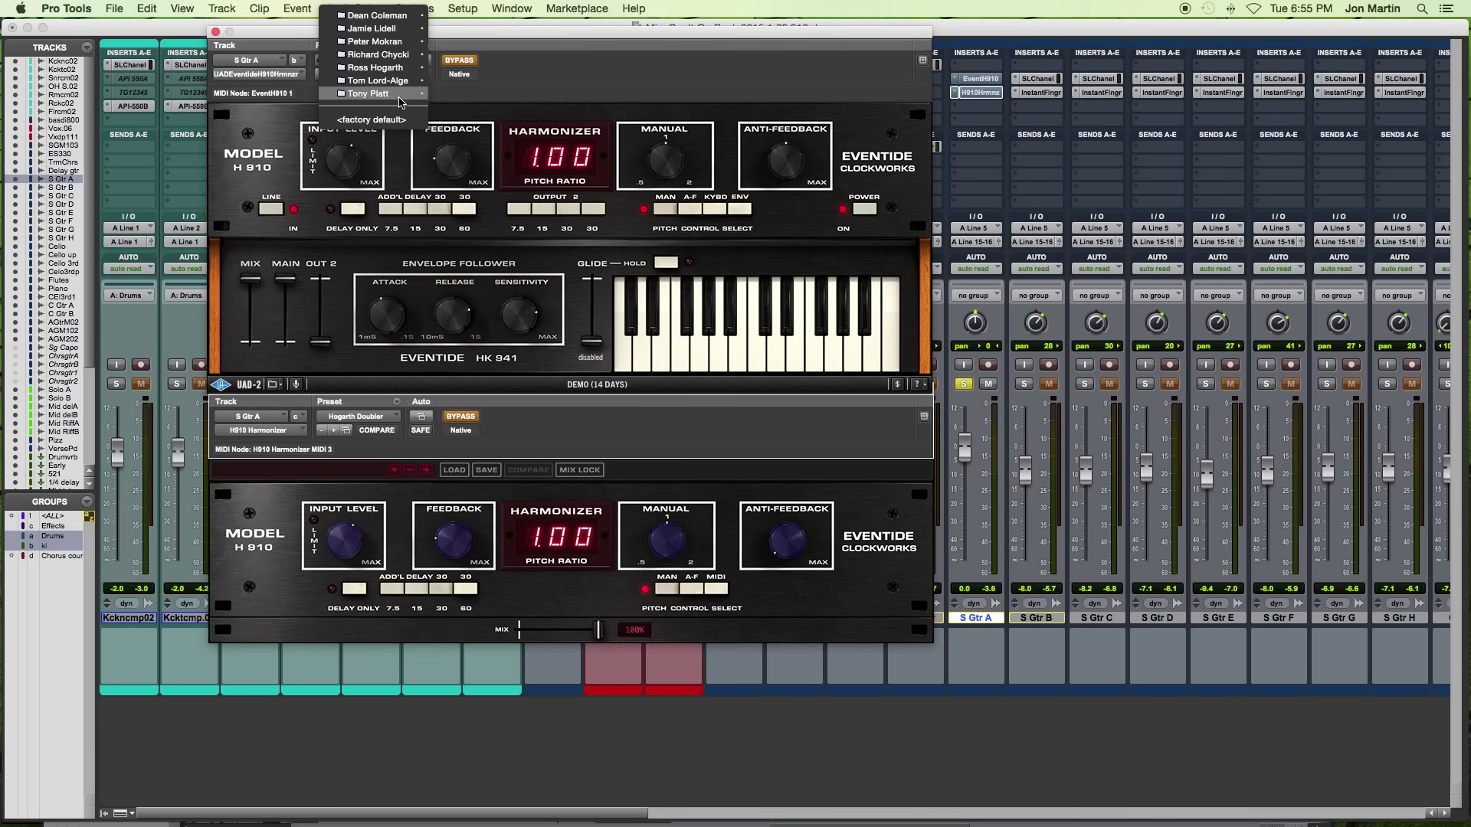
mouse_move(401, 95)
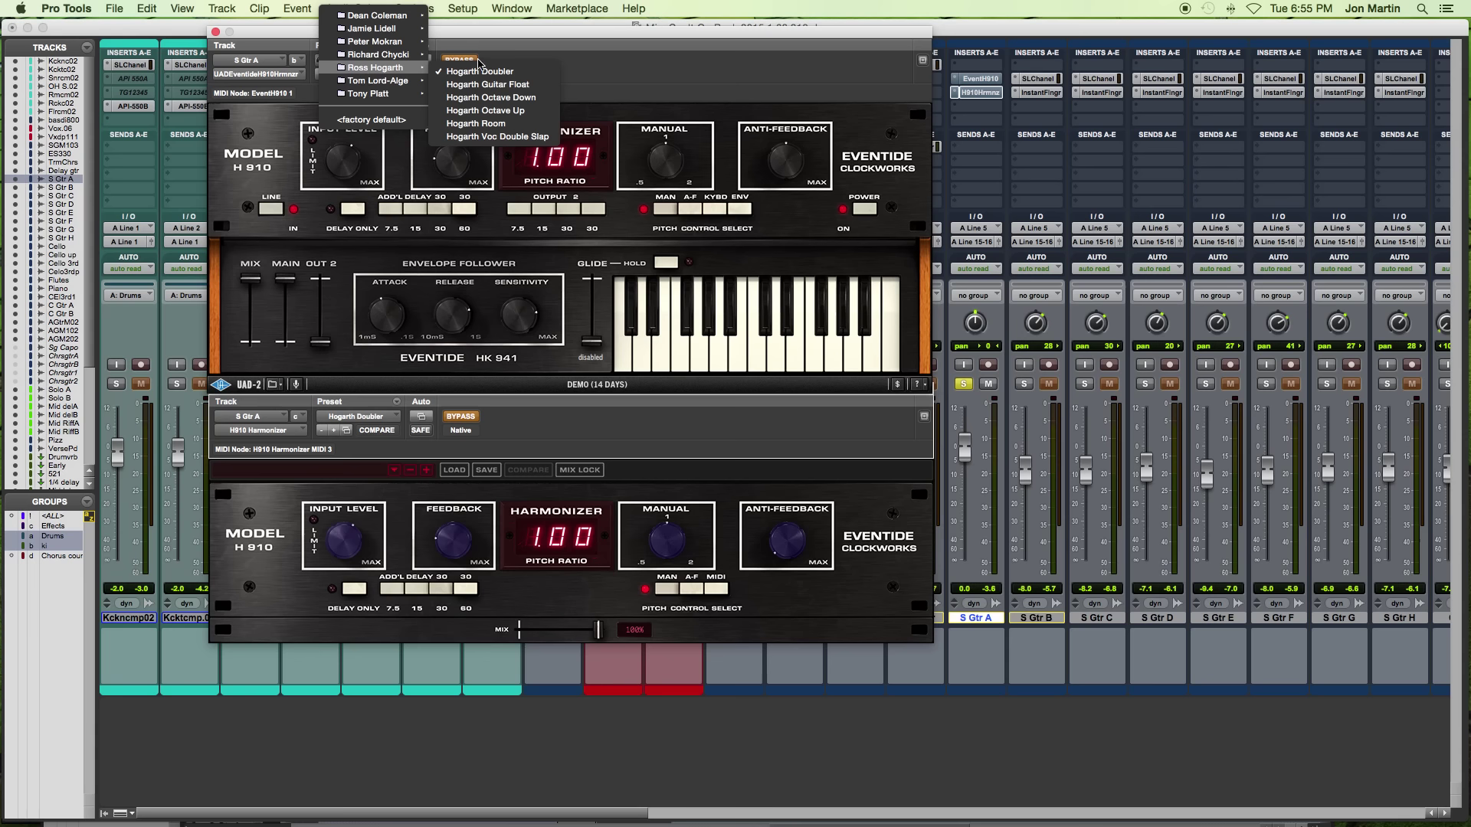
click(480, 70)
click(357, 420)
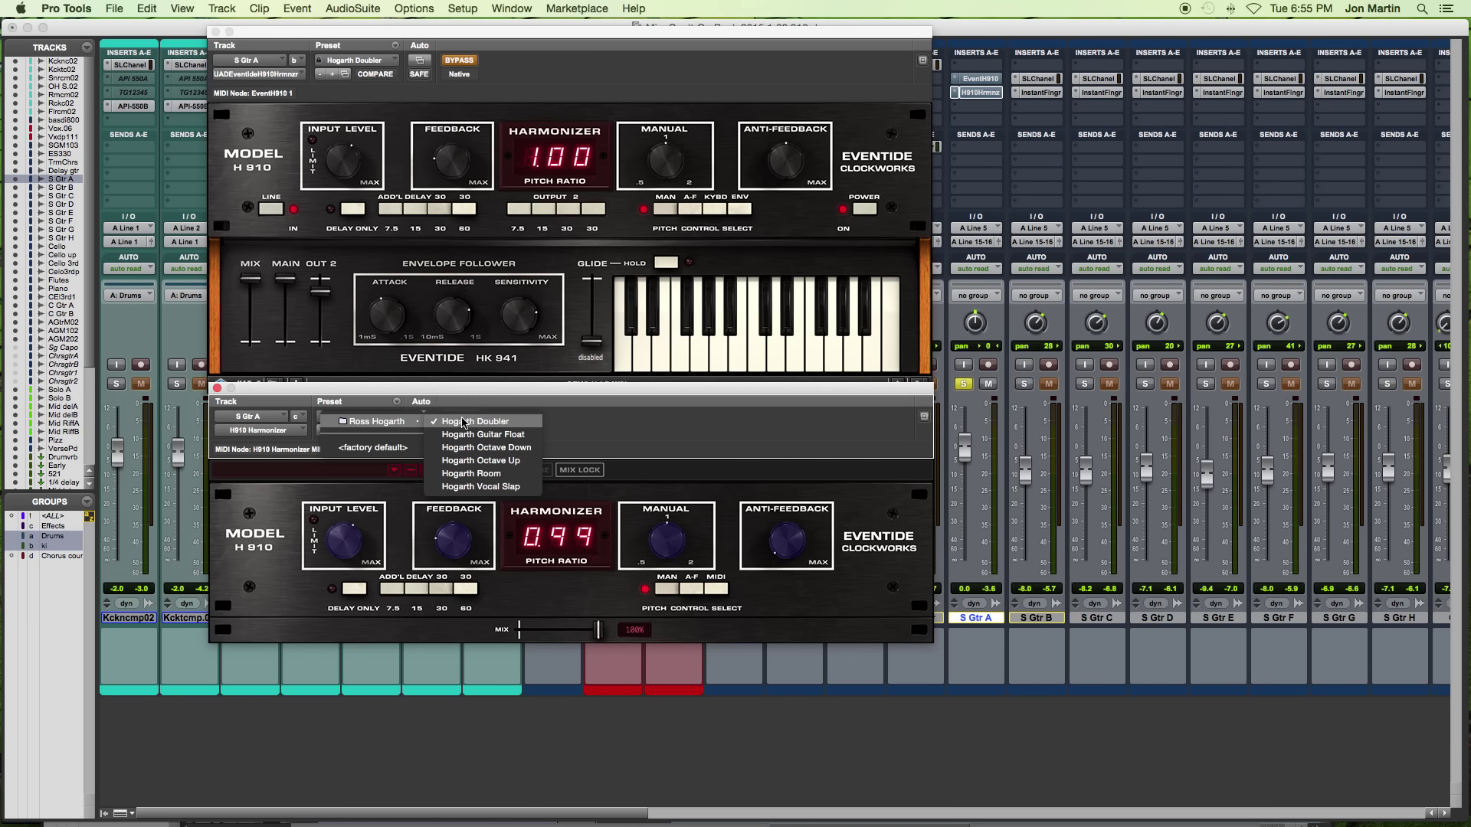
click(464, 422)
click(677, 178)
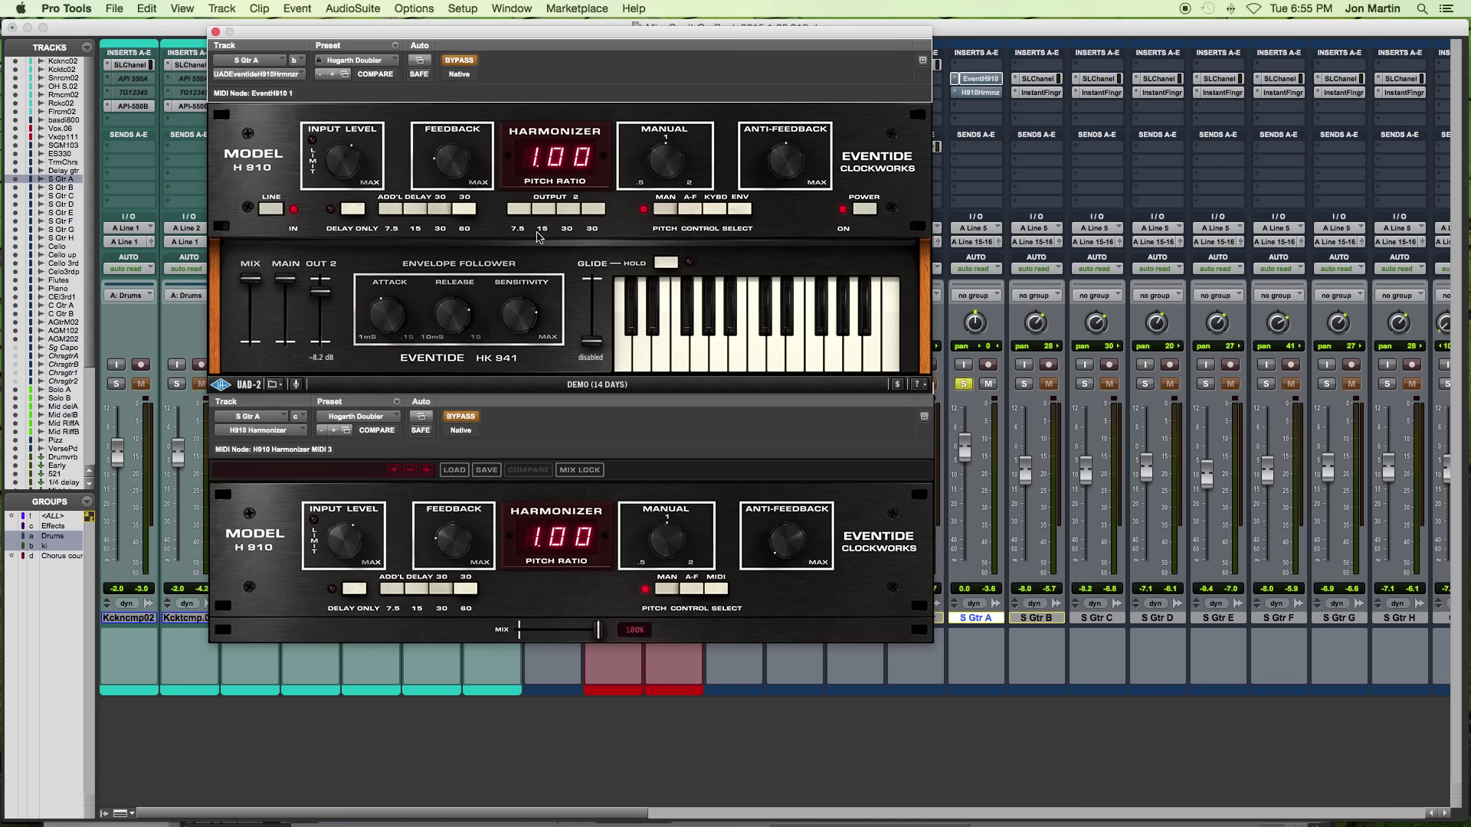
drag(322, 298, 341, 458)
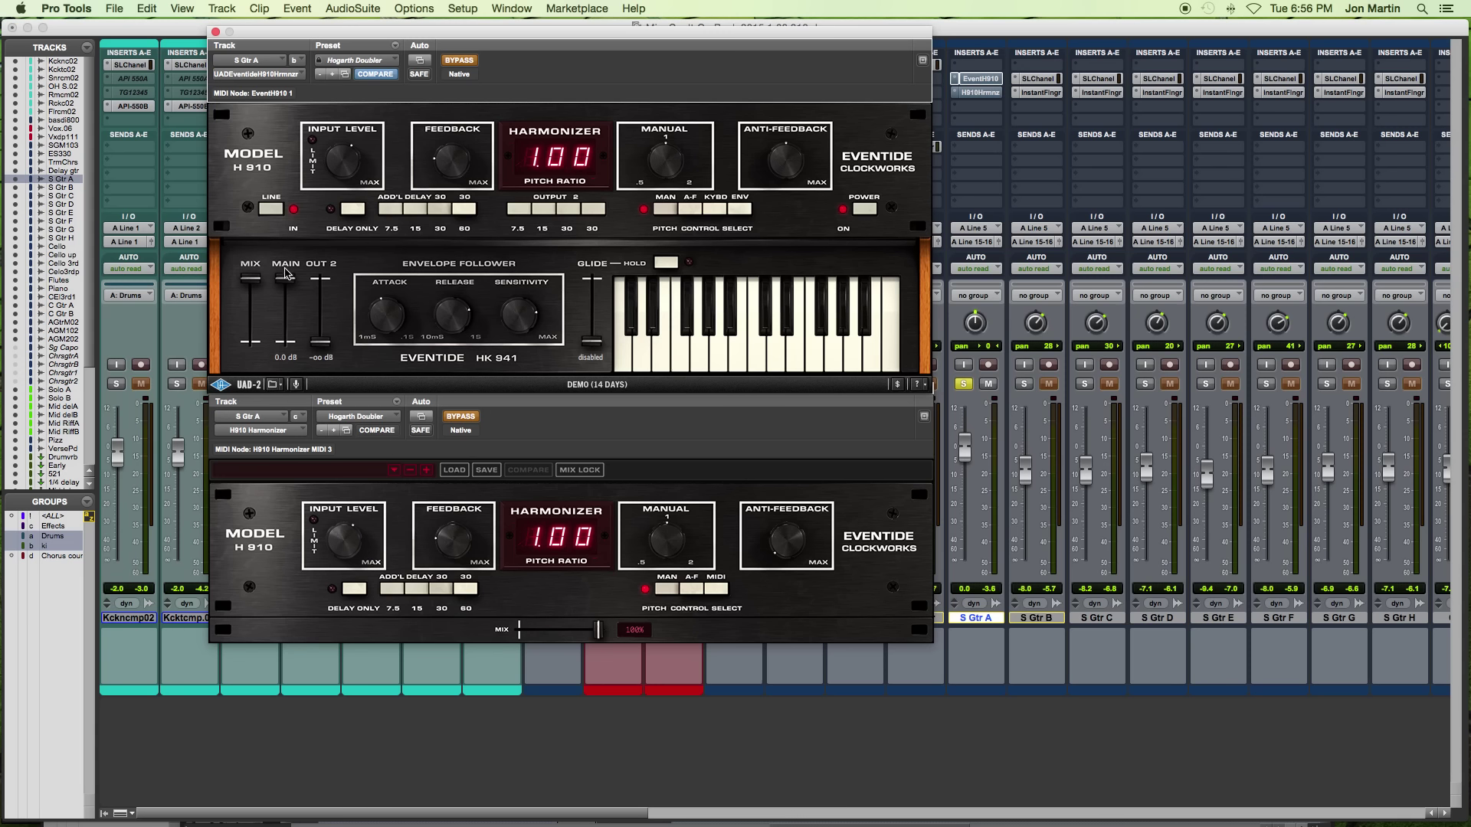
- A/B the Hogarth Doubler H910s by bypass, ending with native active and UAD bypassed
click(366, 418)
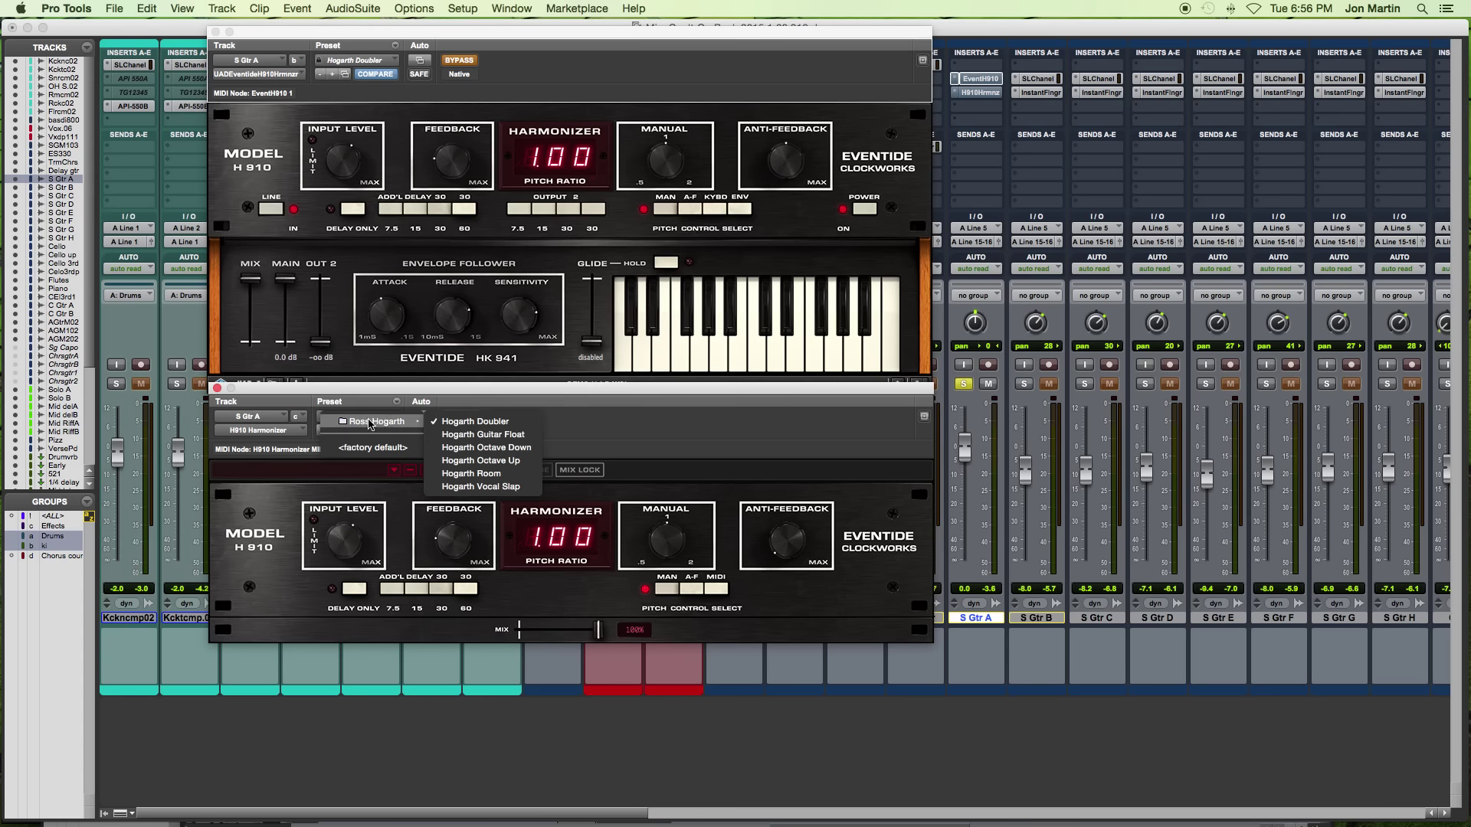
click(460, 421)
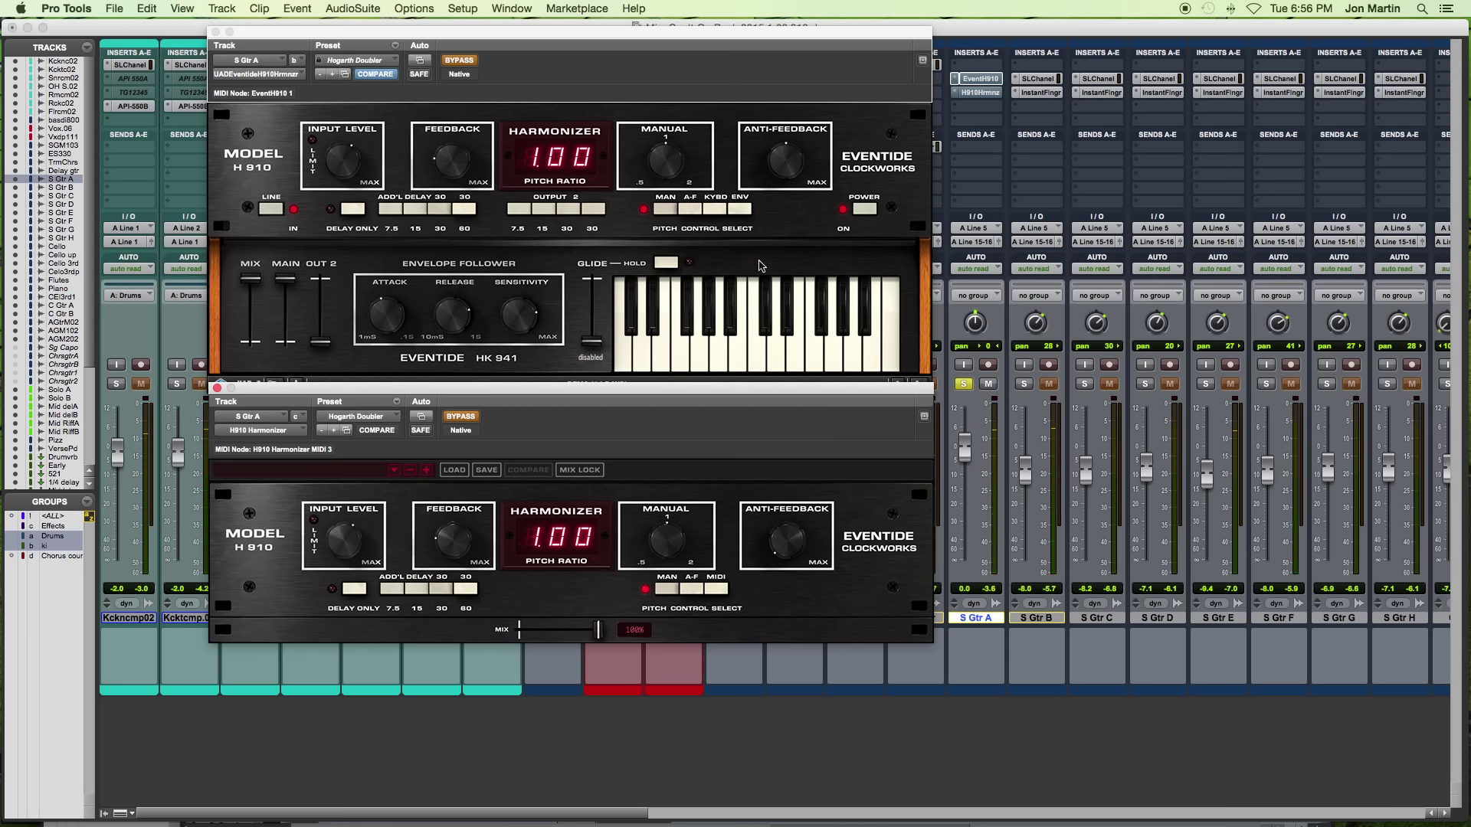
click(465, 58)
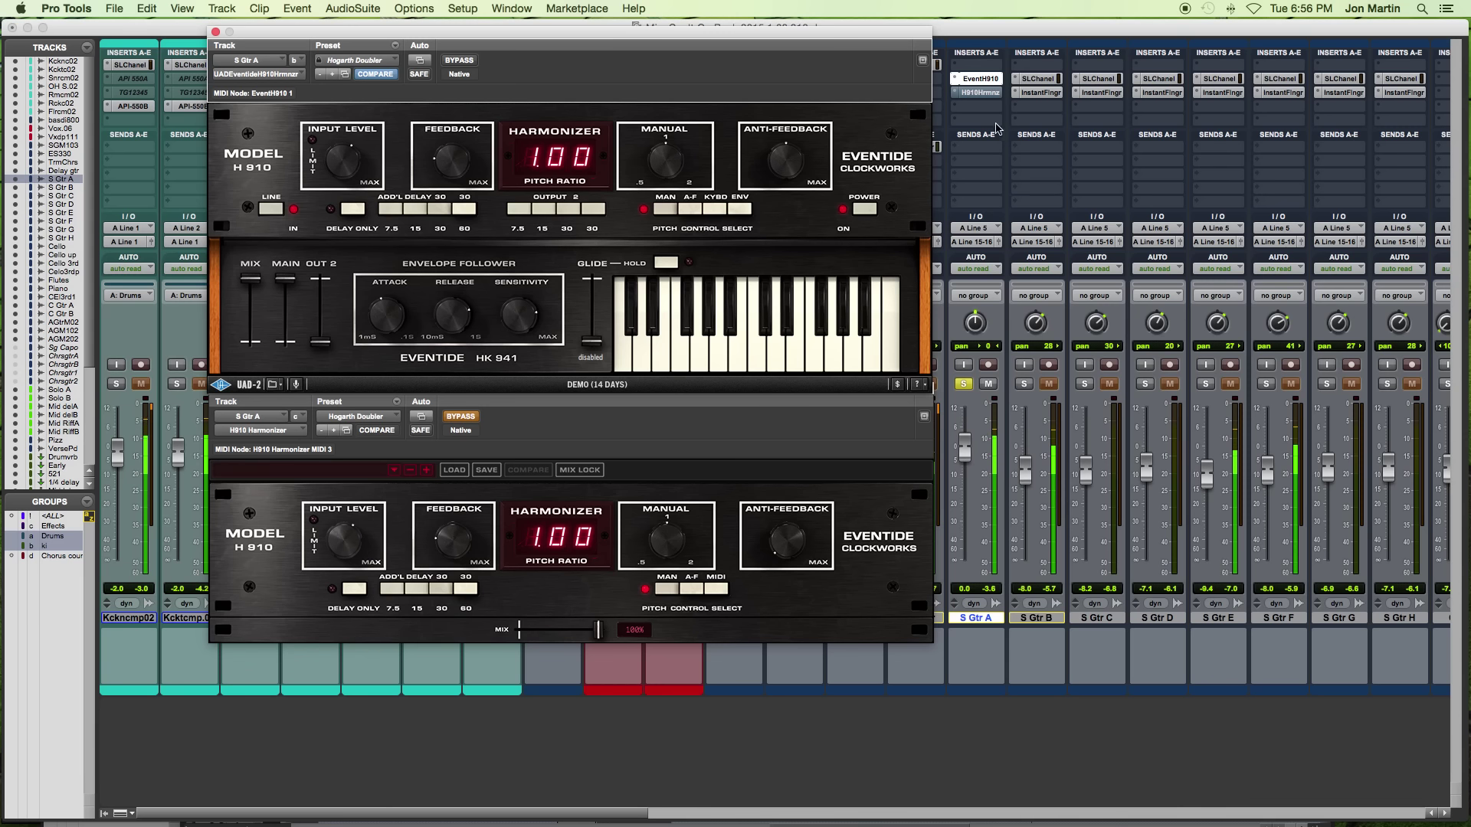
super+click(981, 92)
super+click(980, 78)
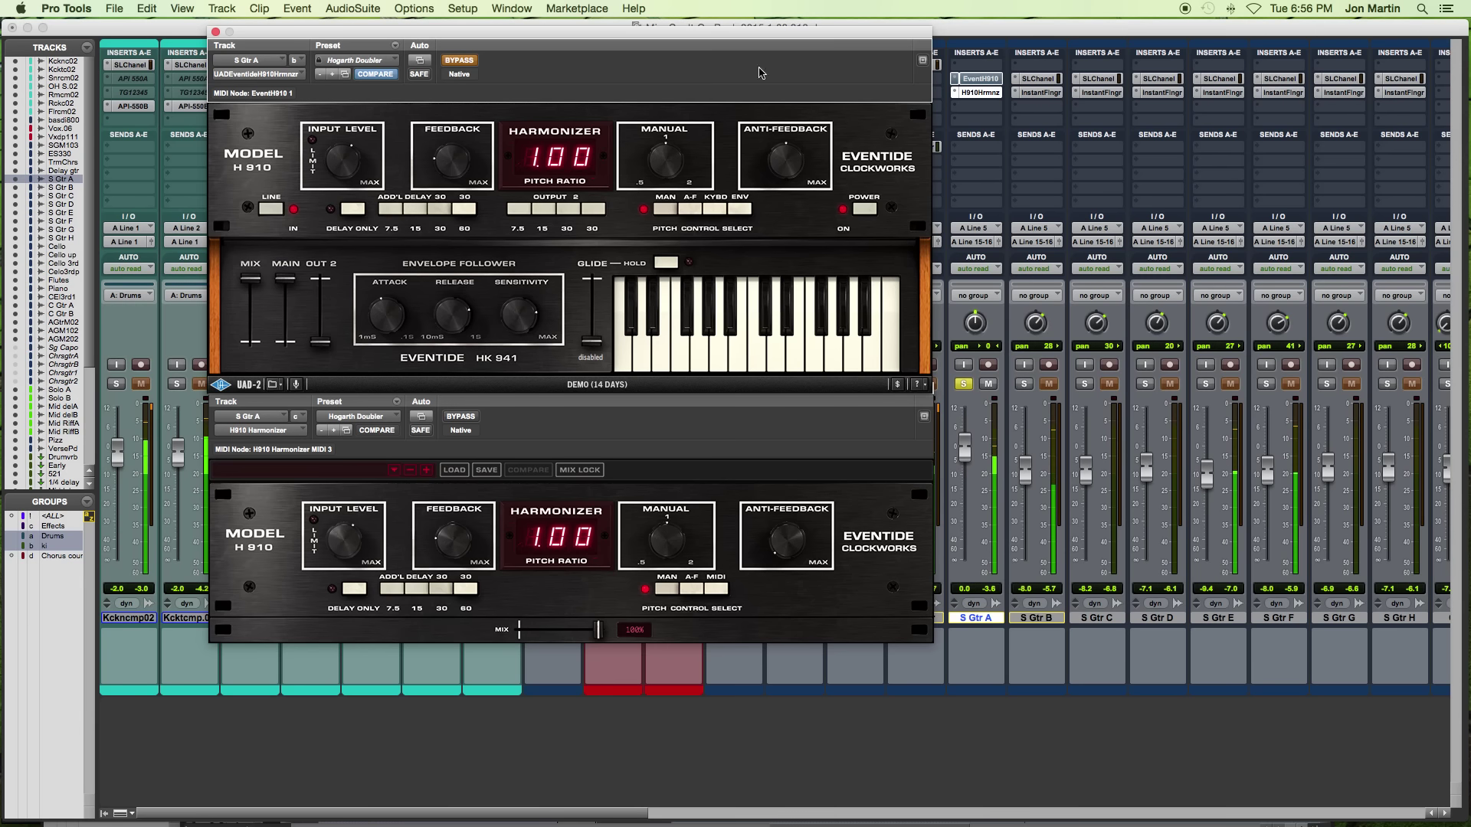
- Load the Hogarth Guitar Float preset on both the UAD and native H910s
click(359, 60)
click(521, 79)
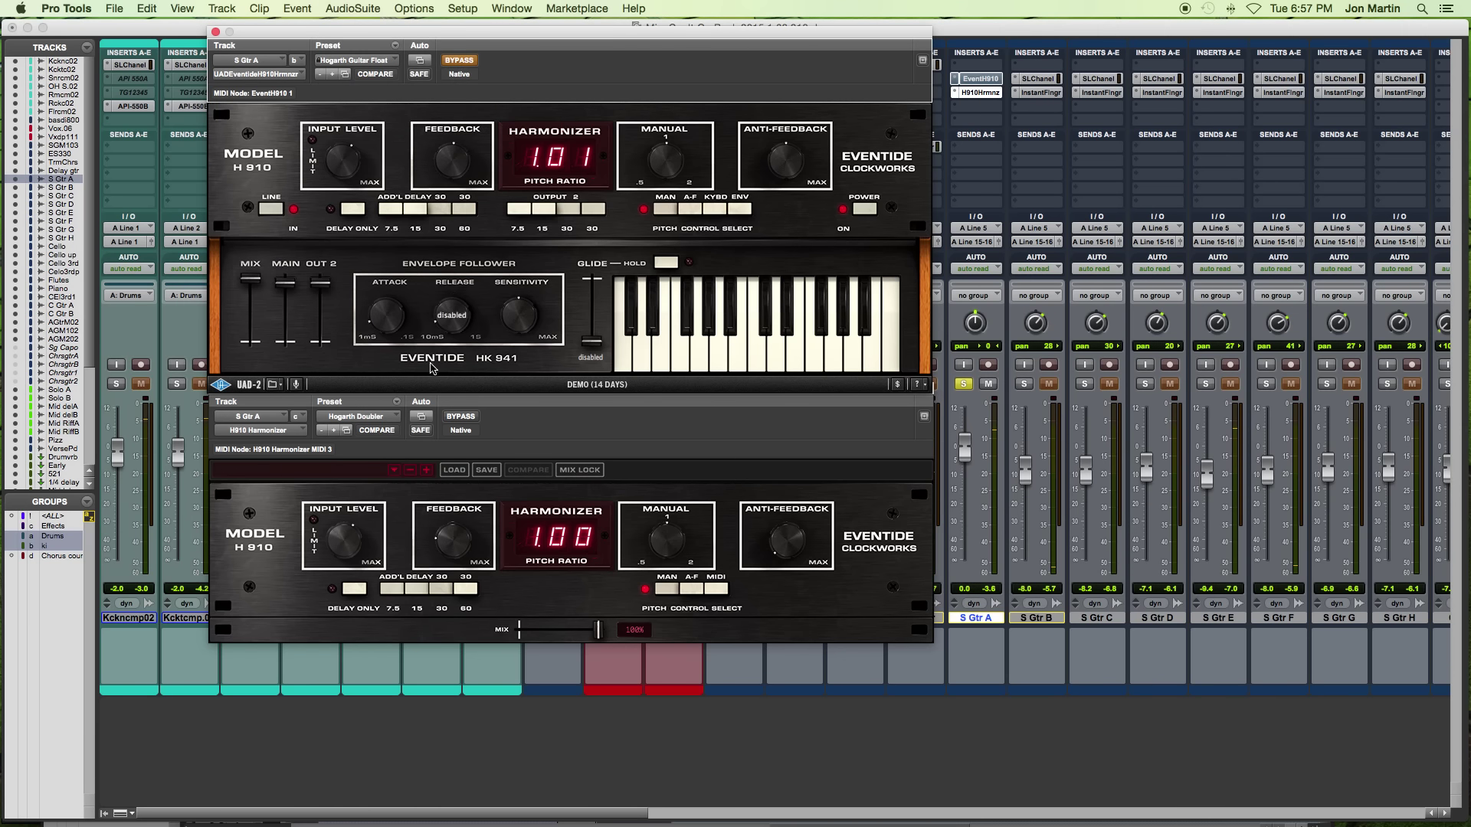
click(356, 416)
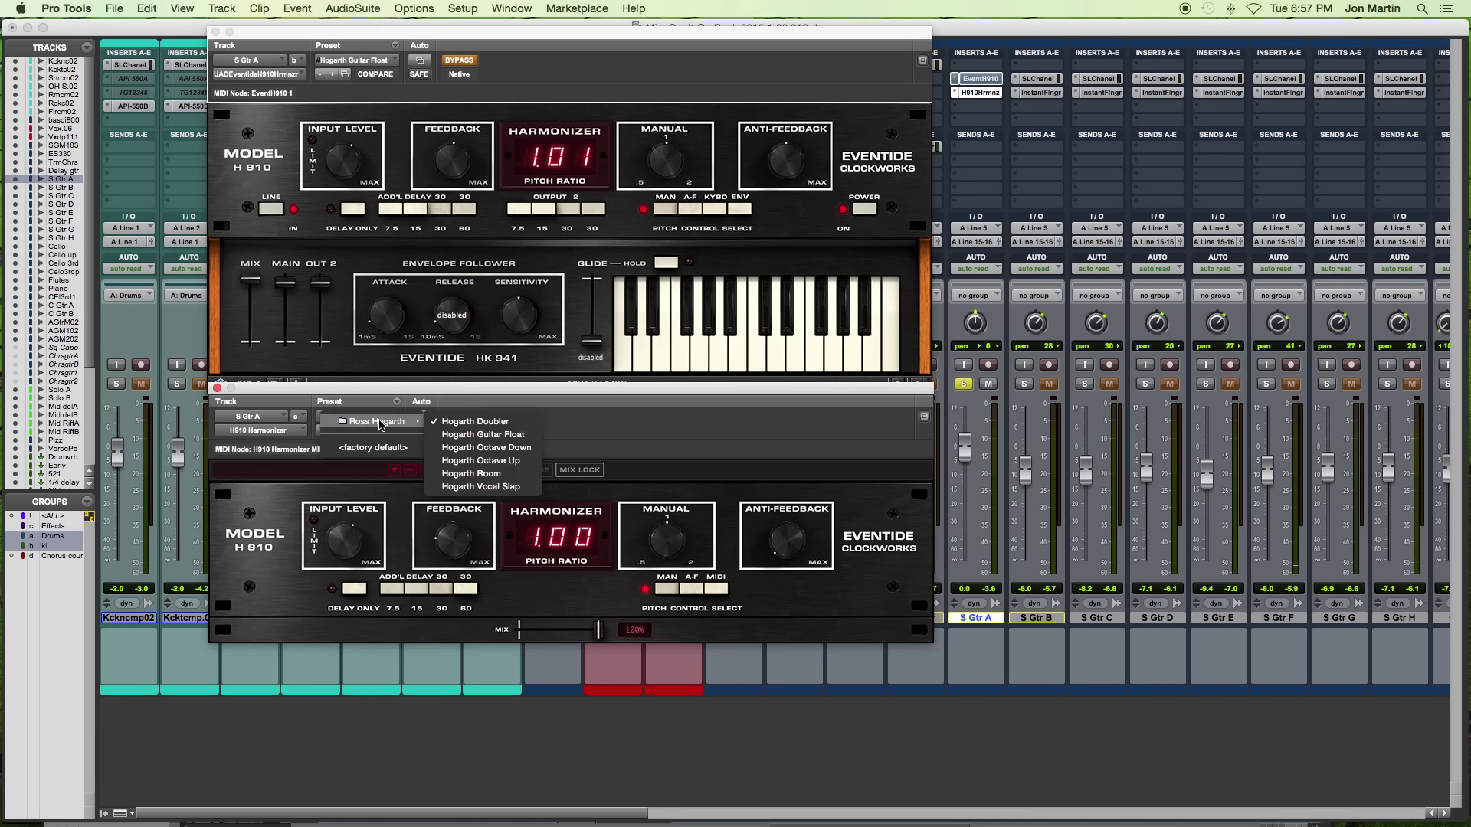
click(521, 435)
- Pull the UAD H910's OUT 2 fader fully down and bypass the native H910 Harmonizer
click(322, 291)
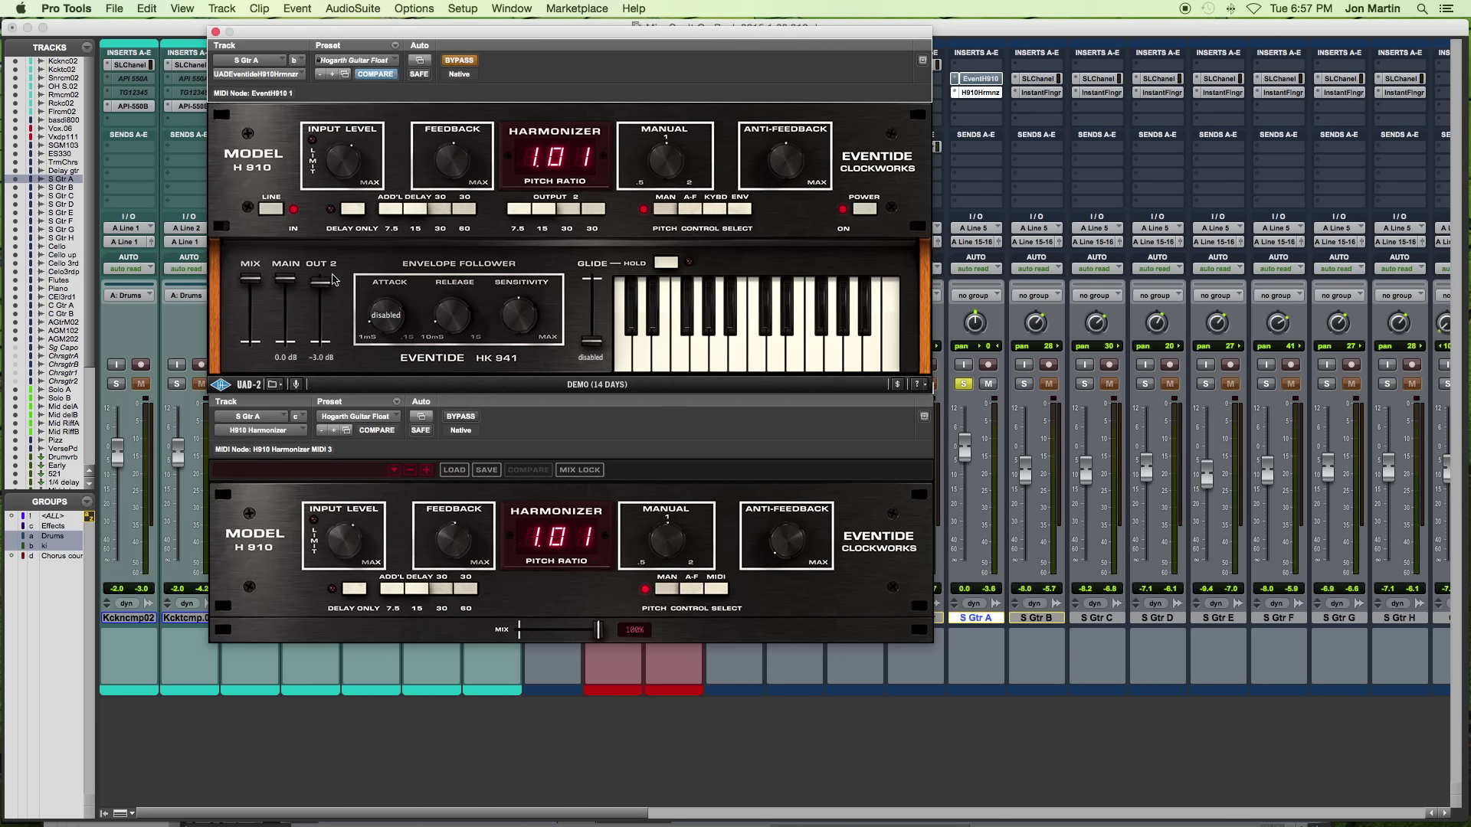
drag(325, 284, 337, 421)
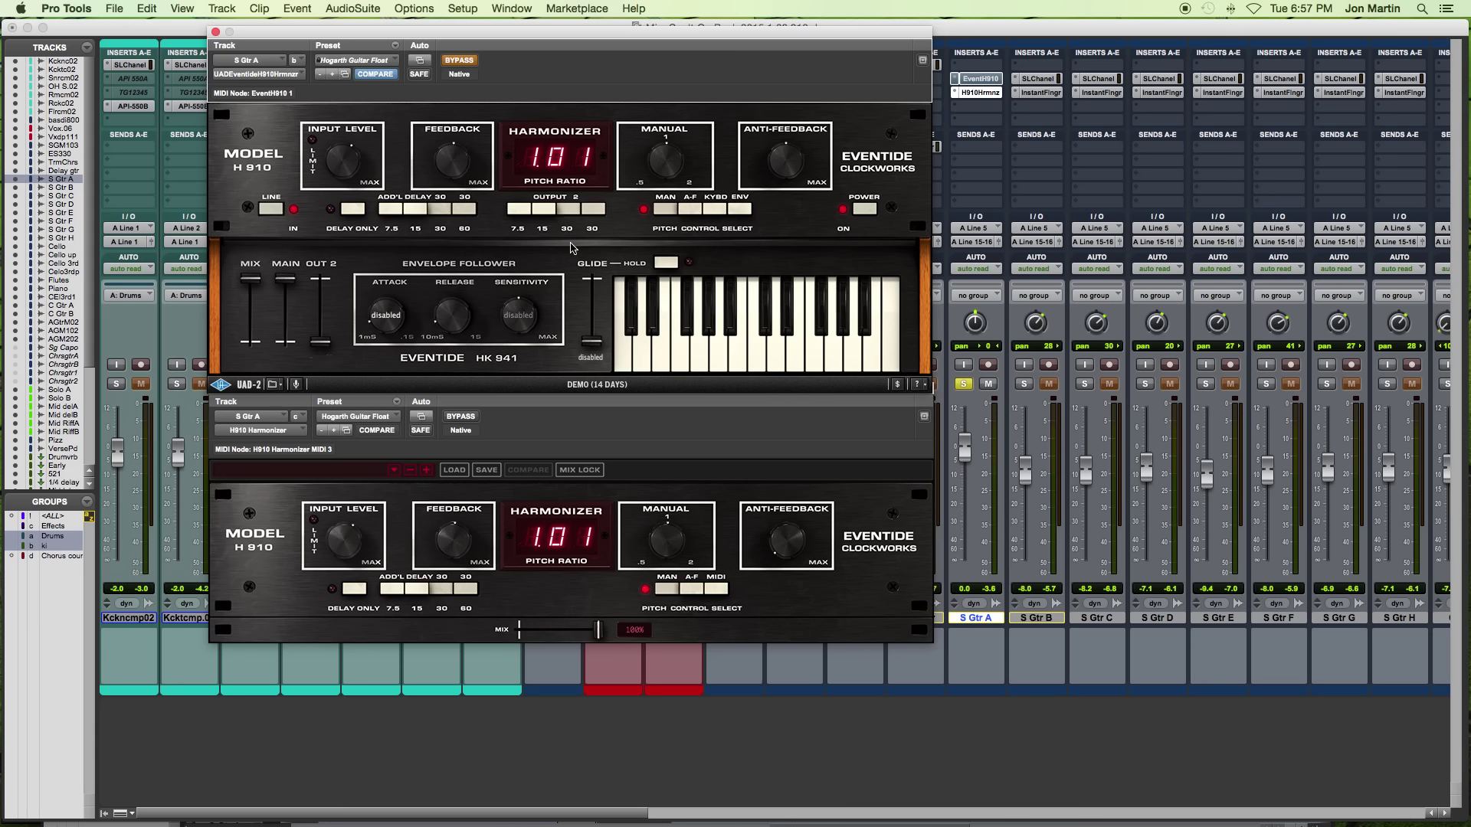
mouse_move(475, 148)
click(672, 411)
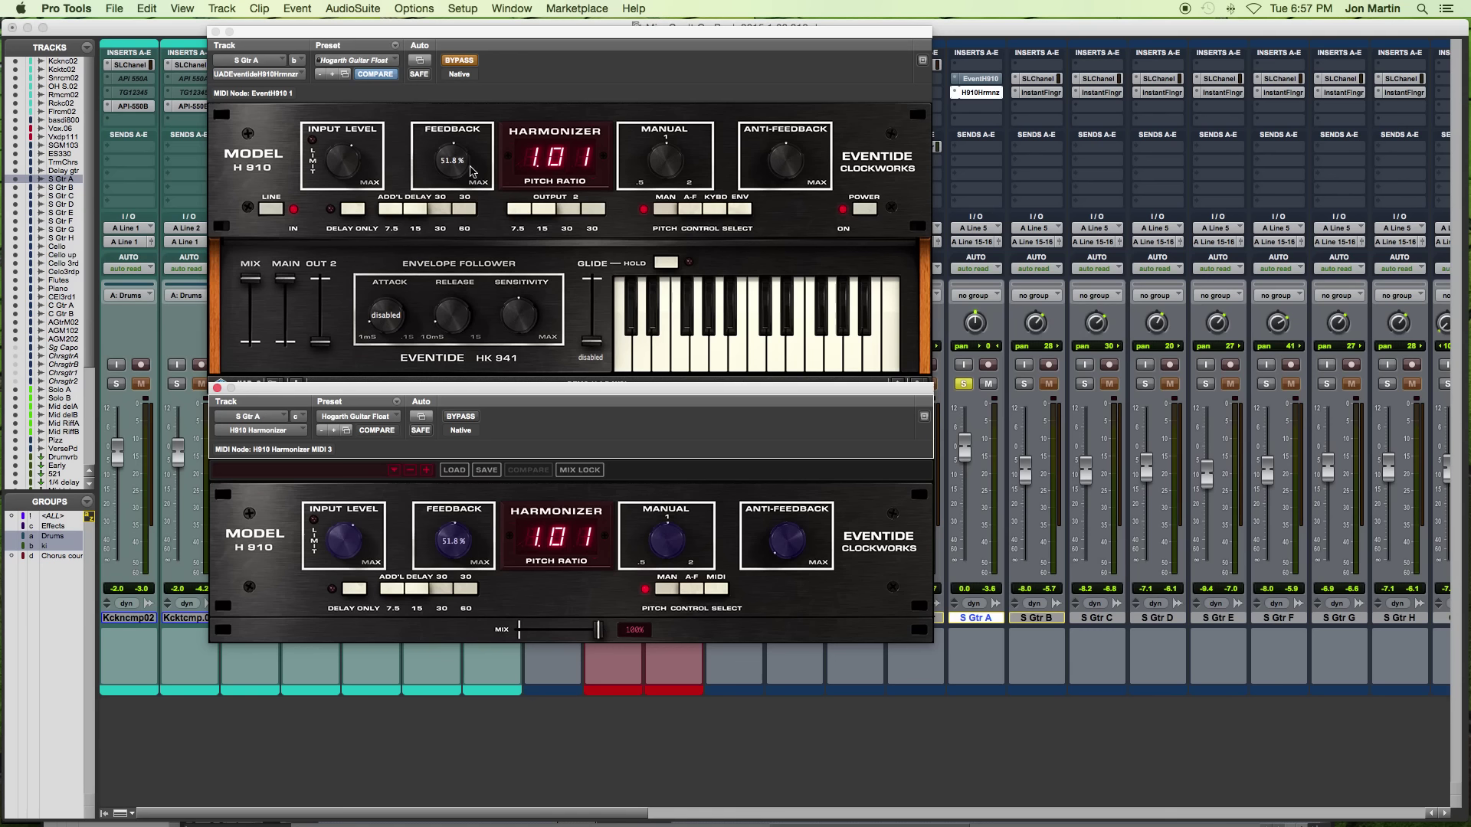
super+click(980, 93)
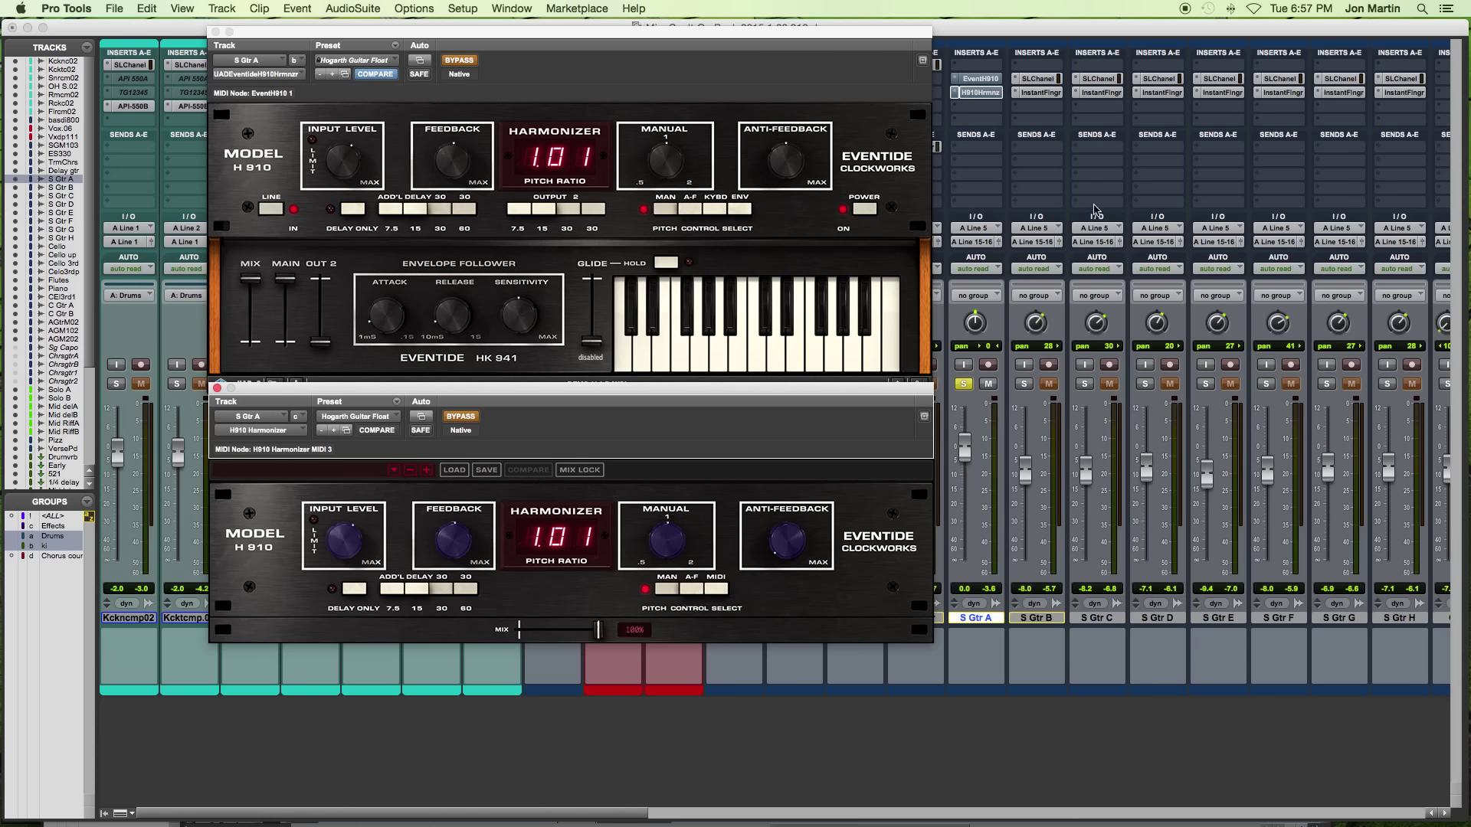
- Alternate bypass between the Guitar Float H910s, finishing with UAD active and native bypassed
super+click(988, 79)
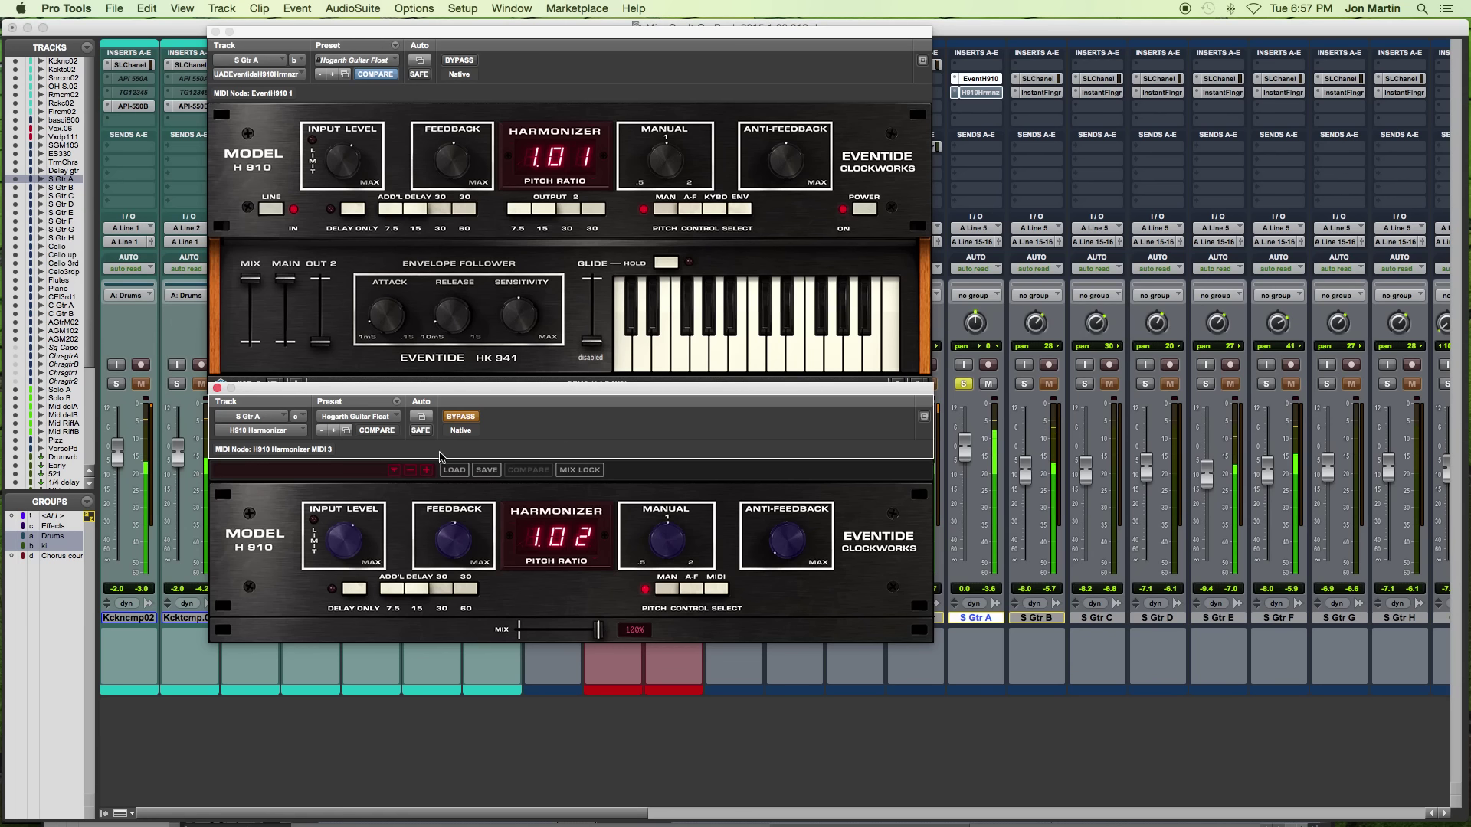
mouse_move(355, 531)
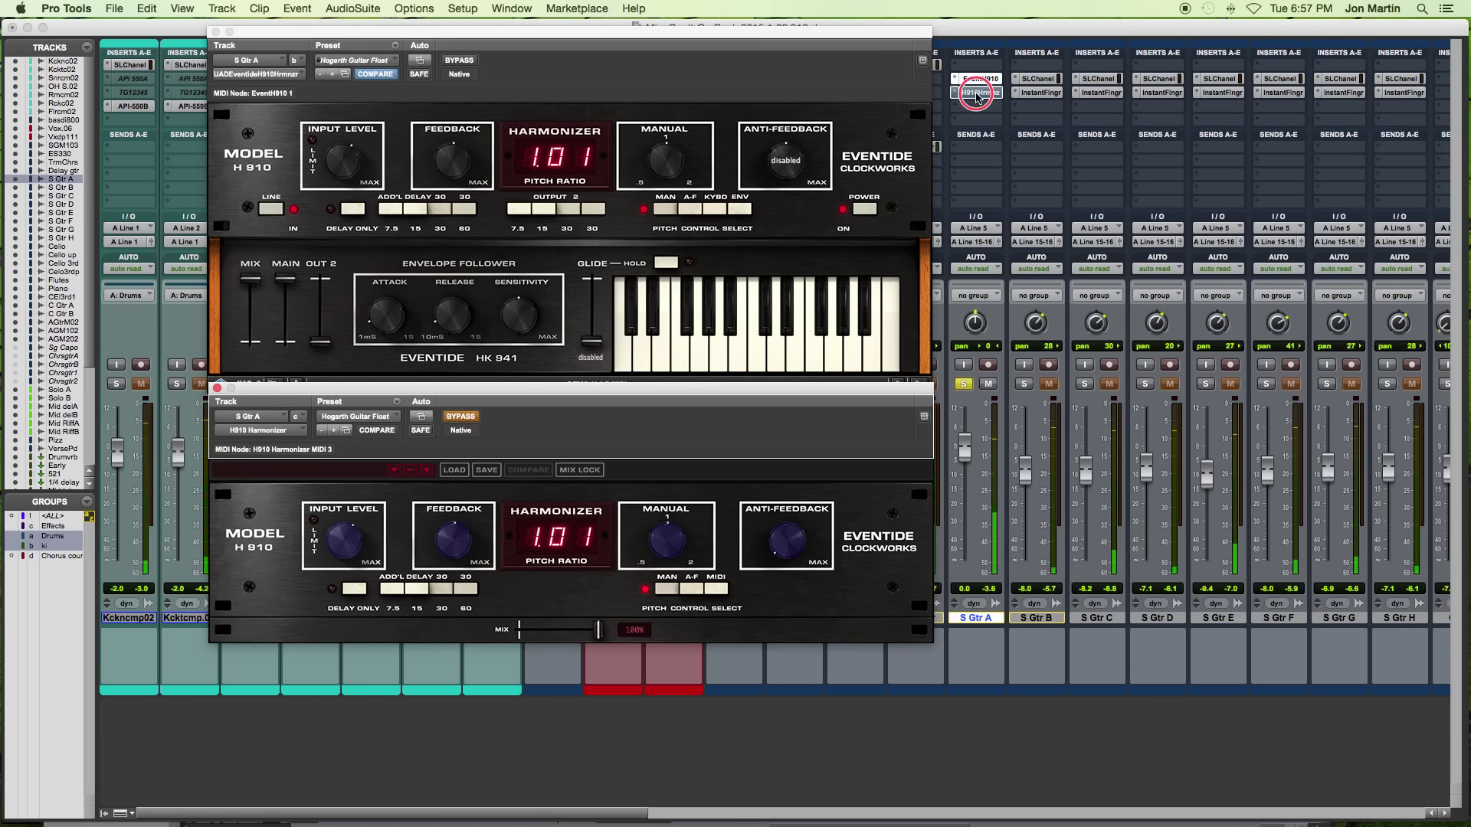
super+click(979, 92)
super+click(980, 78)
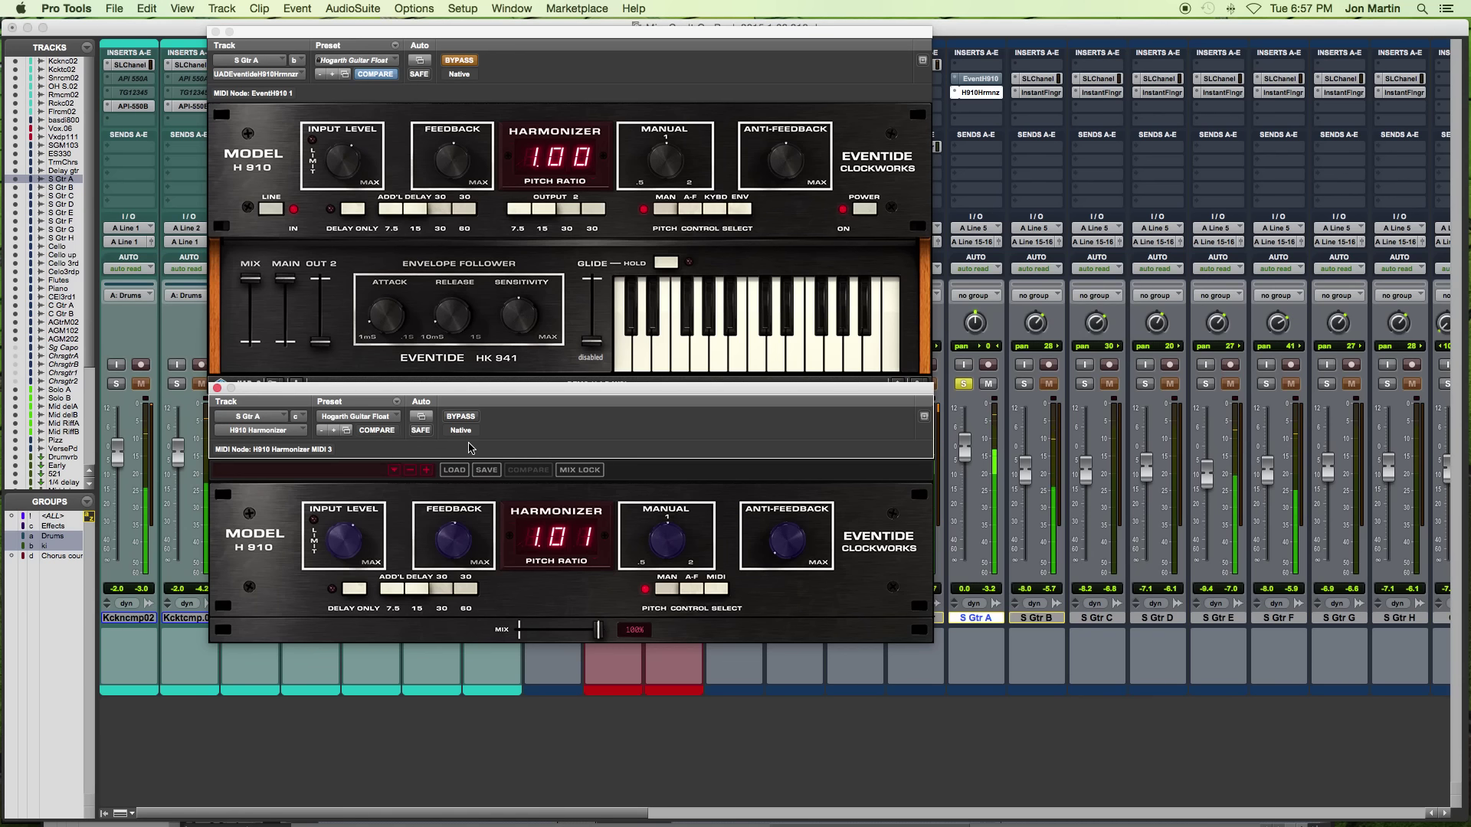
mouse_move(674, 161)
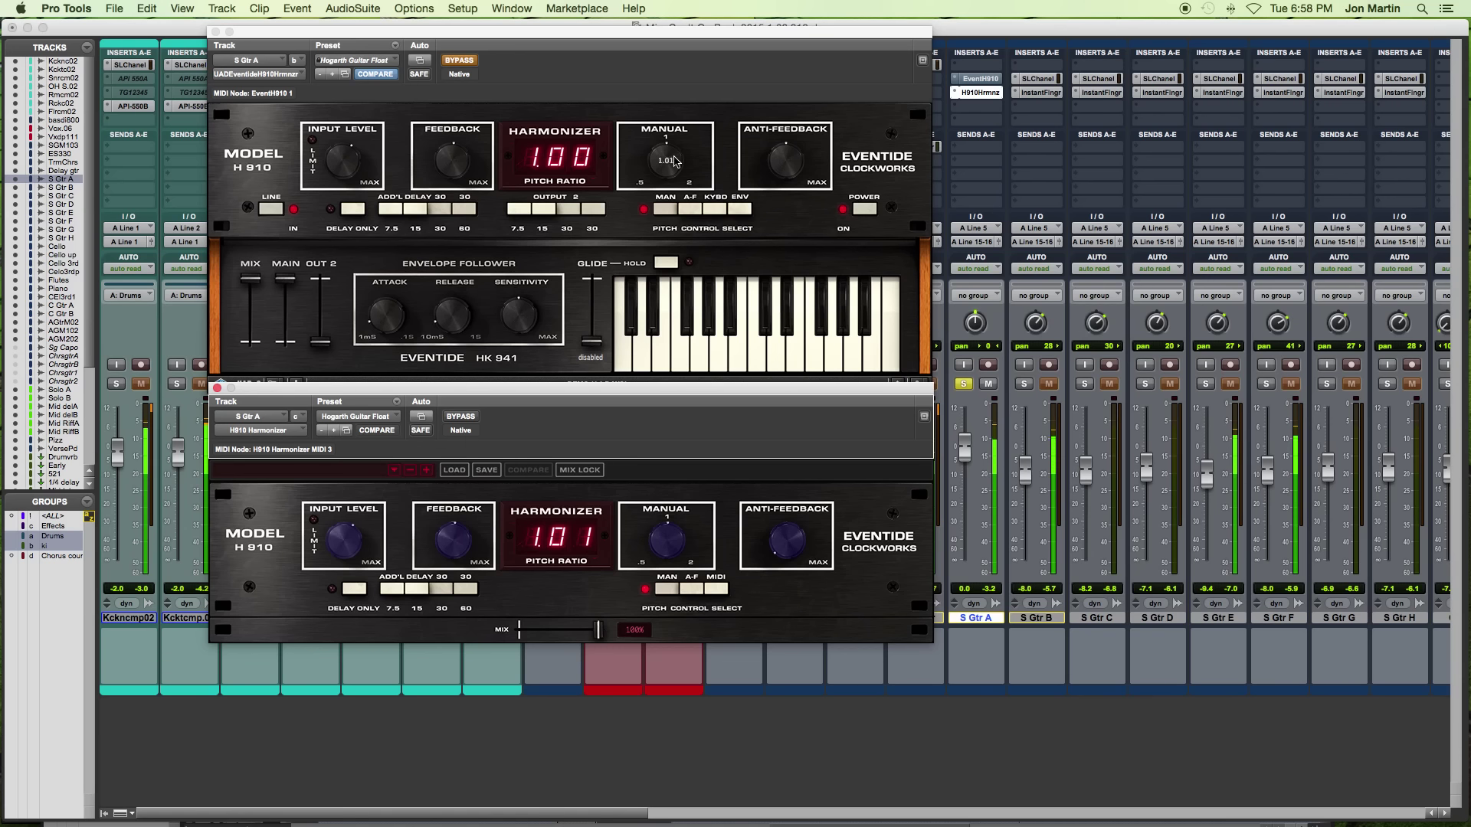
mouse_move(668, 569)
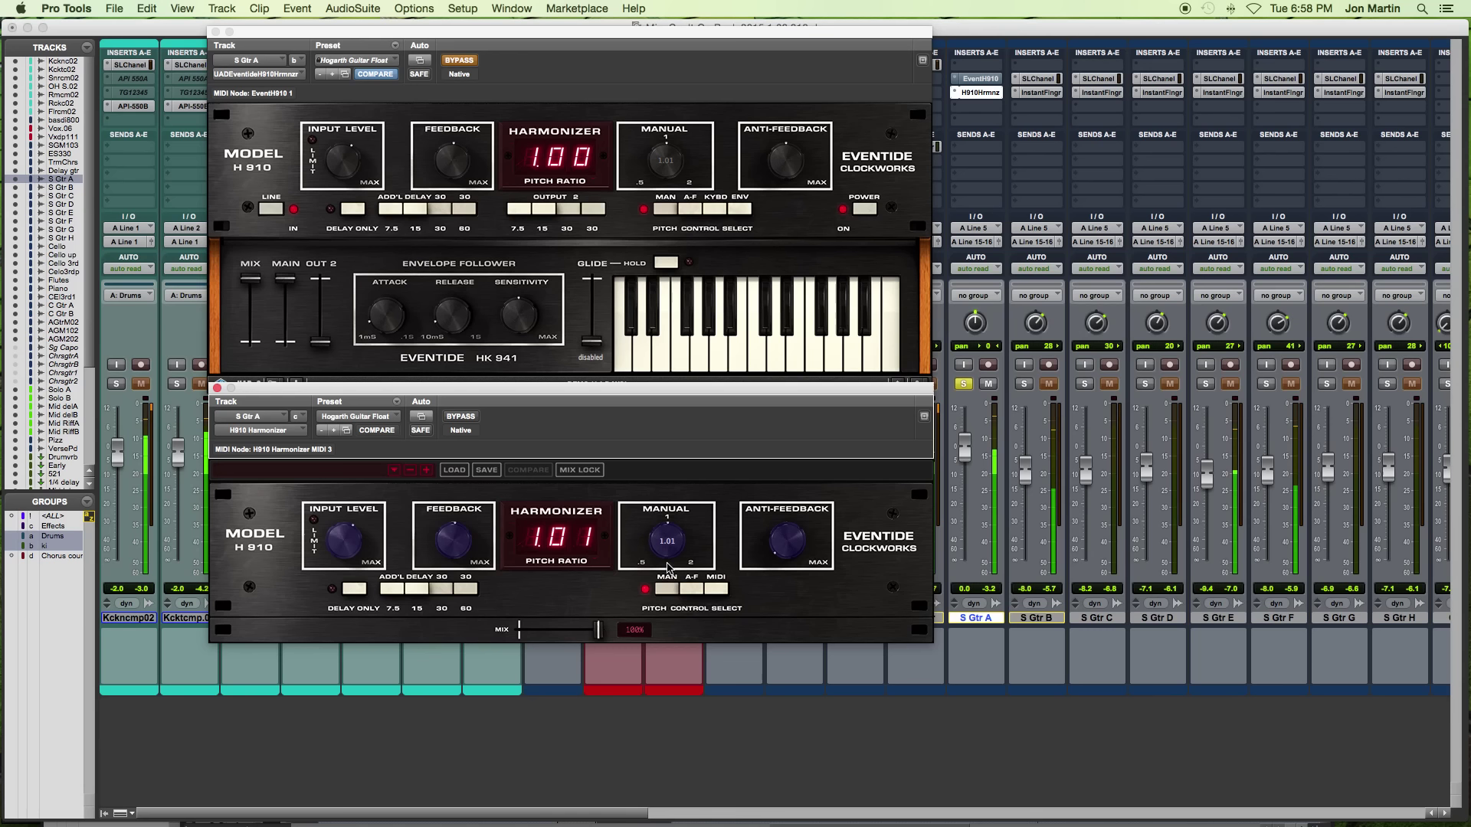
super+click(980, 78)
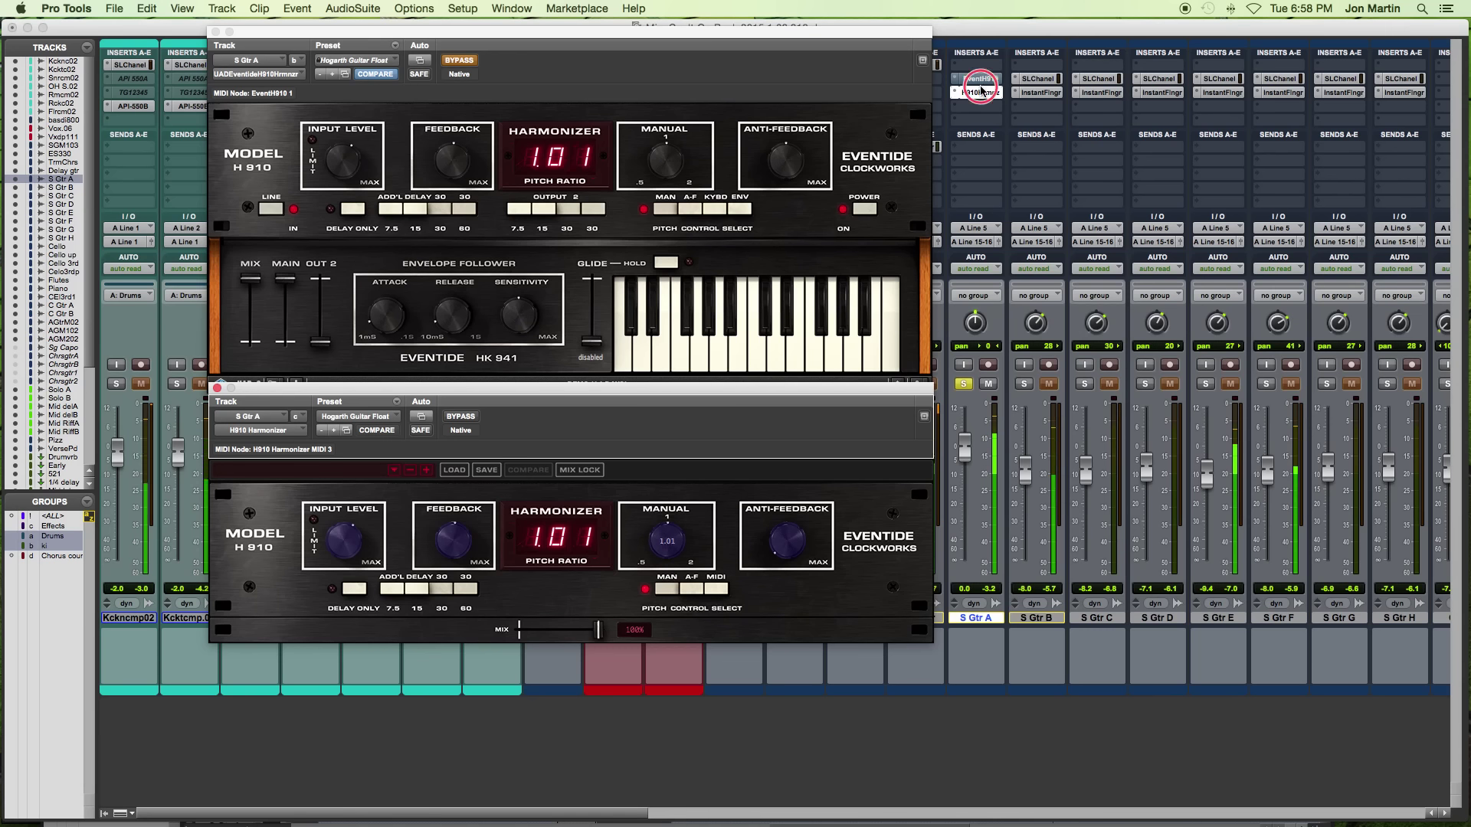
super+click(979, 93)
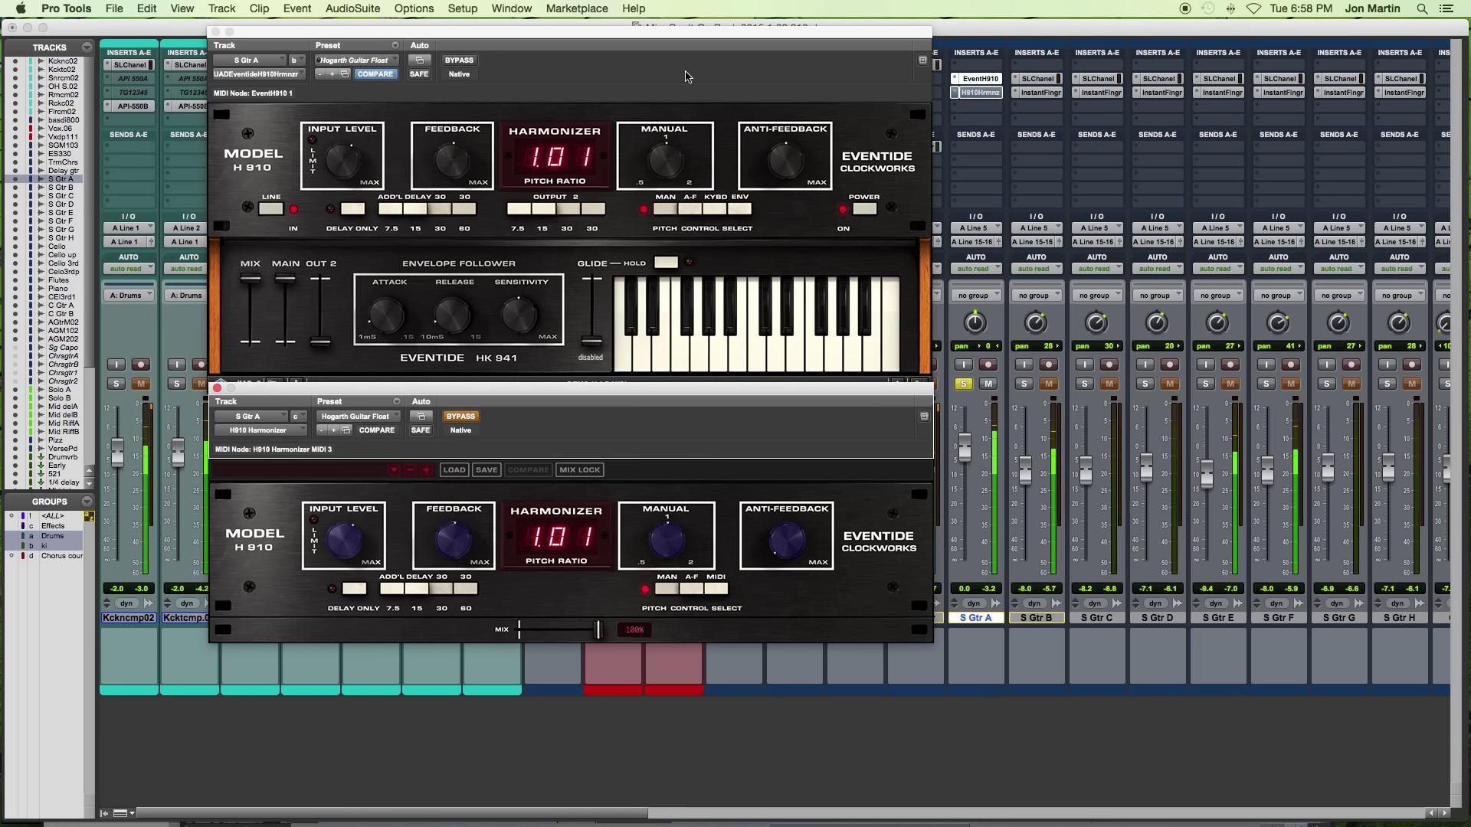
- Load Hogarth Octave Down on both H910s and pull the Eventide's OUT 2 fully down
click(356, 60)
mouse_move(375, 61)
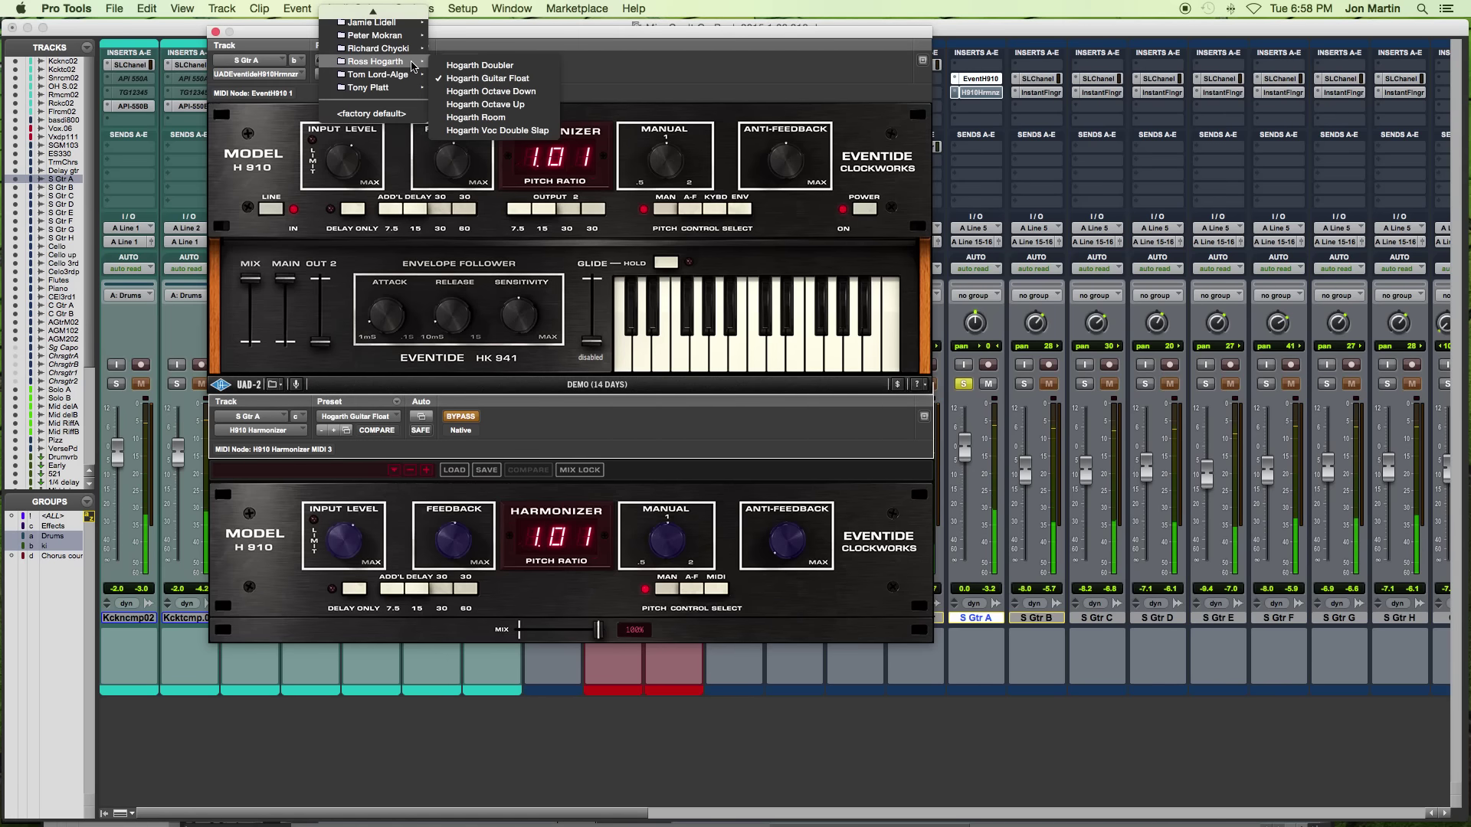
click(491, 91)
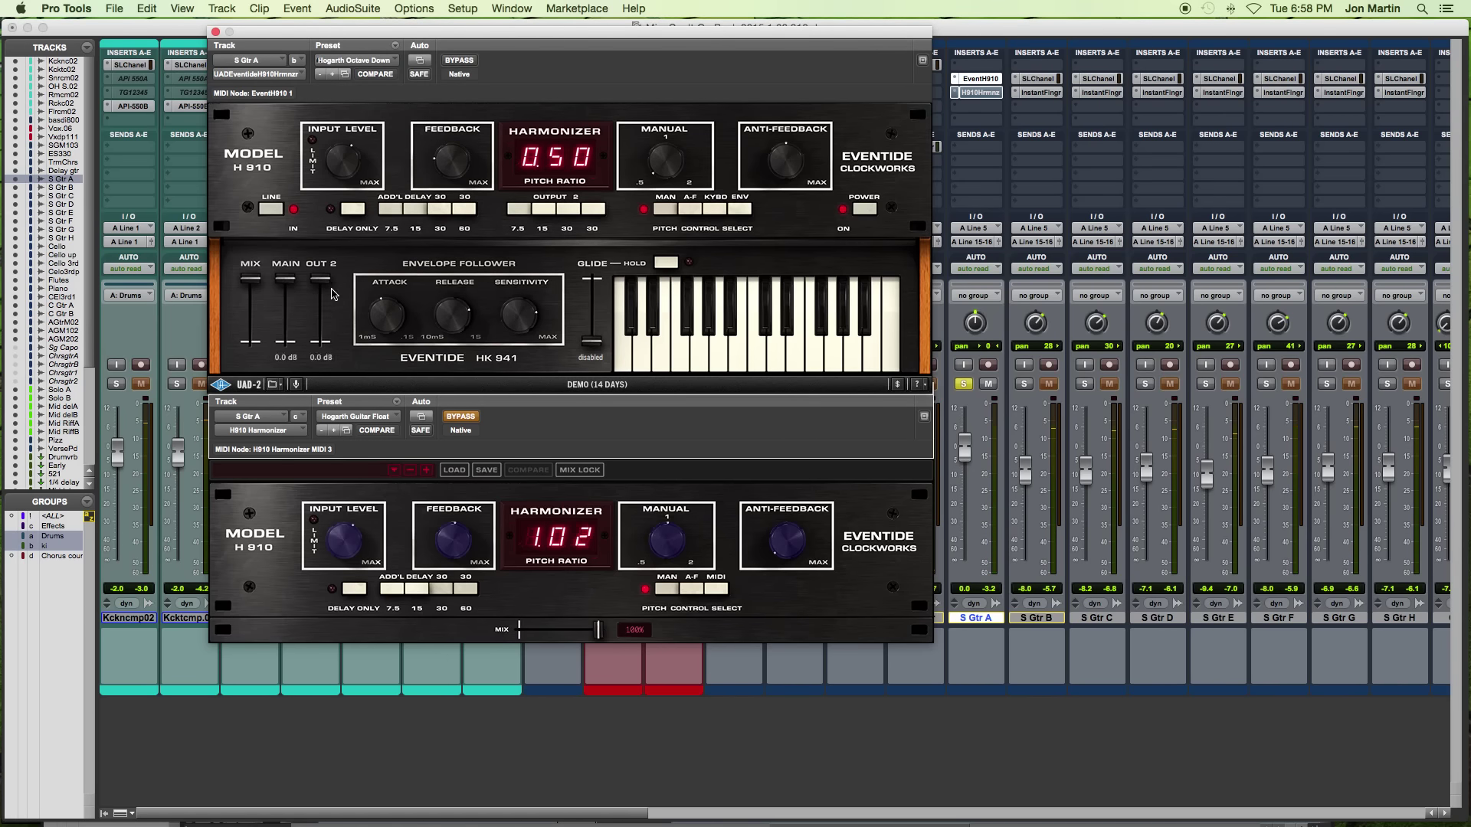
drag(329, 285, 325, 348)
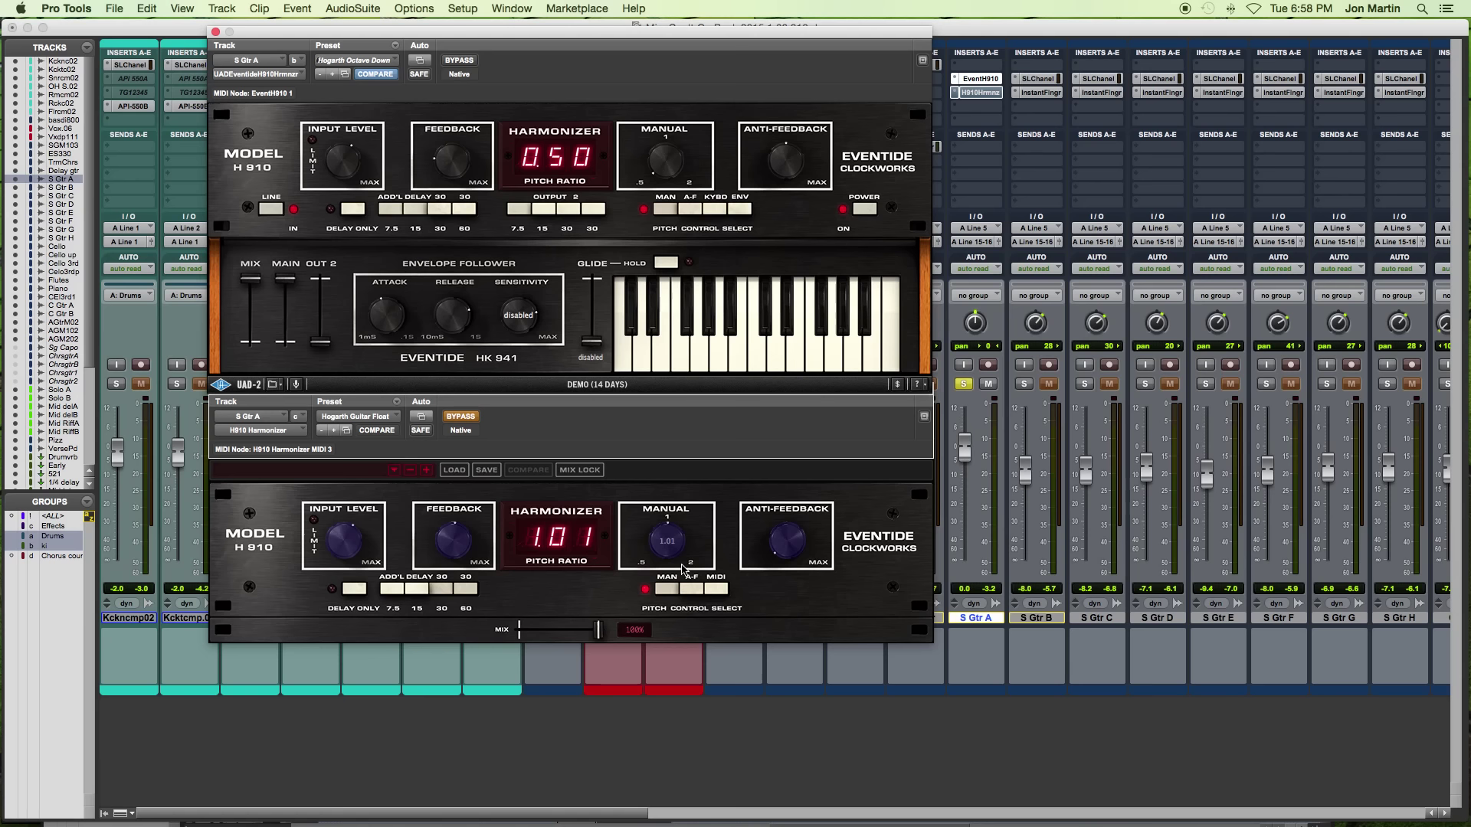
click(356, 416)
mouse_move(399, 421)
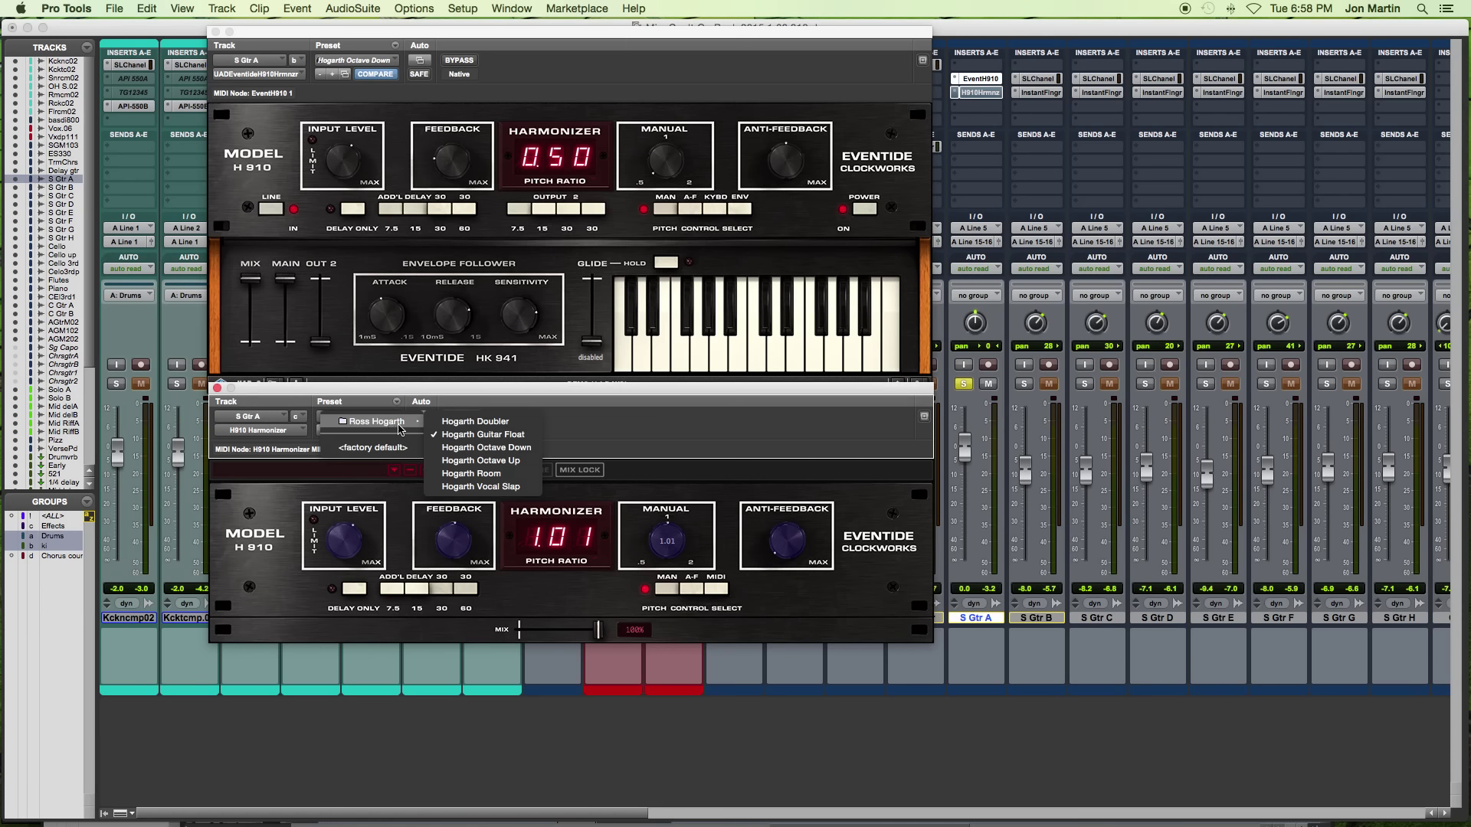
click(494, 447)
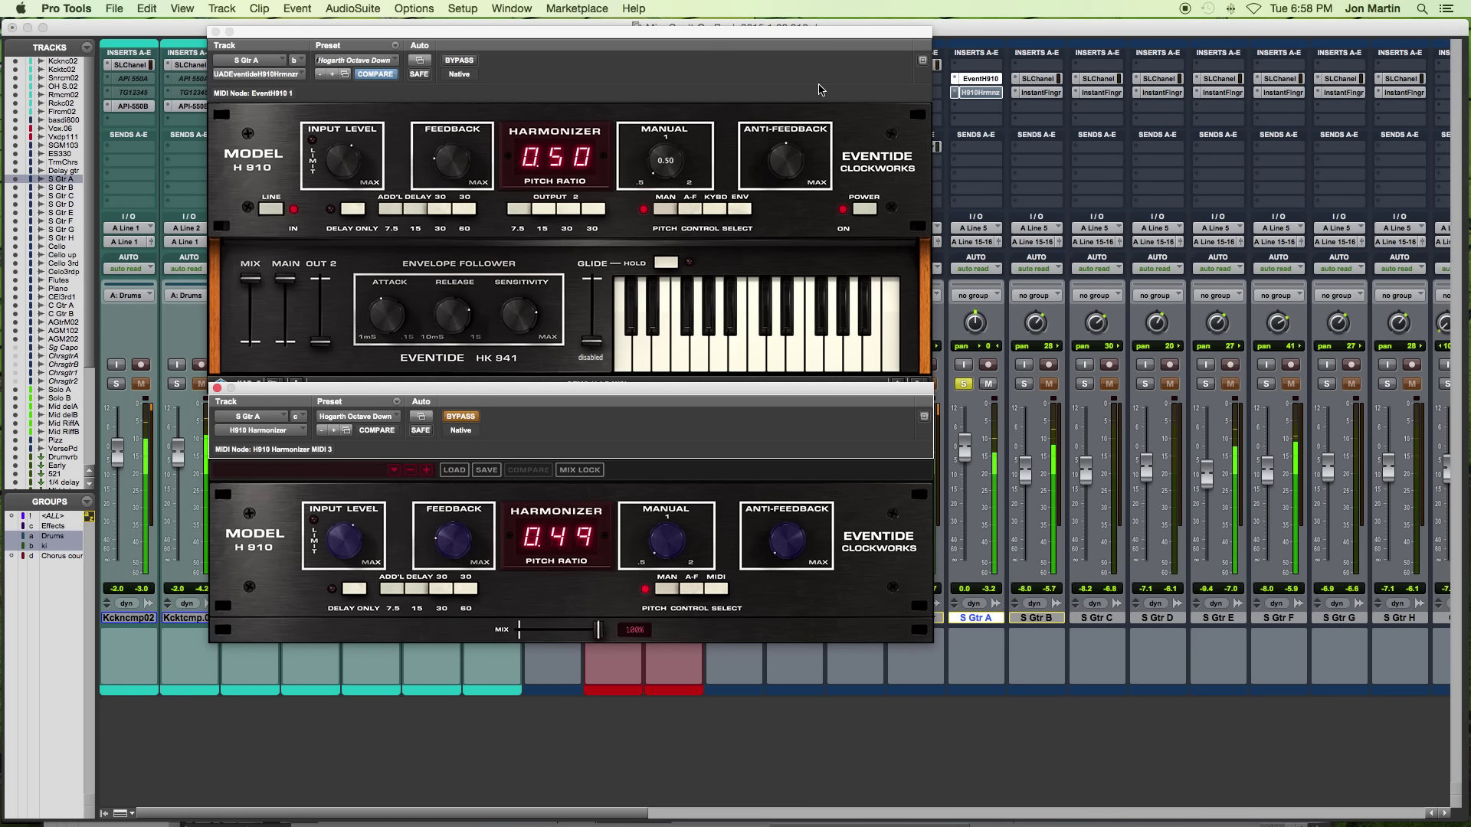
- A/B the two Octave Down H910s by alternating their insert bypass buttons several times
super+click(977, 92)
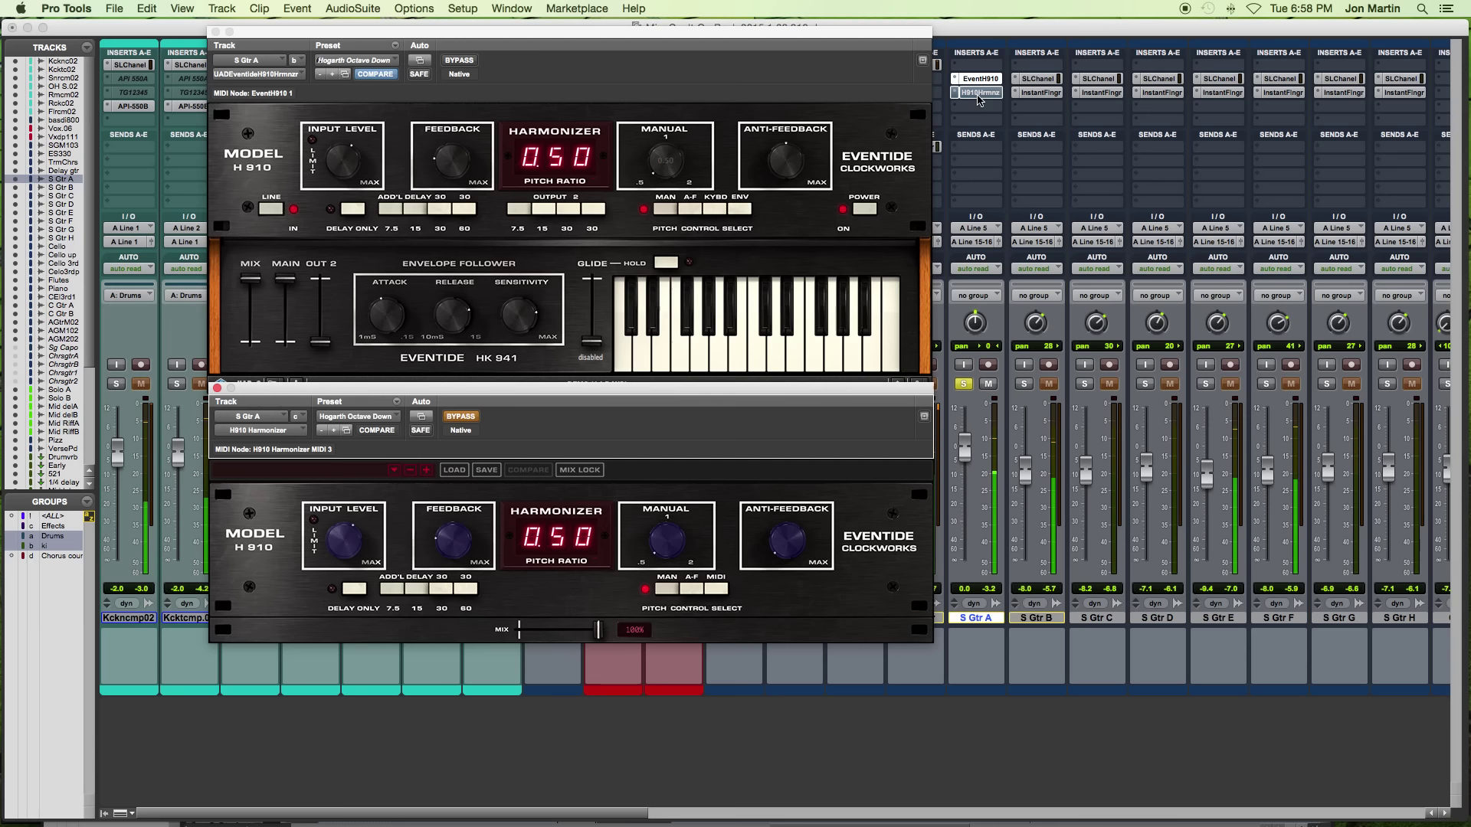
super+click(977, 78)
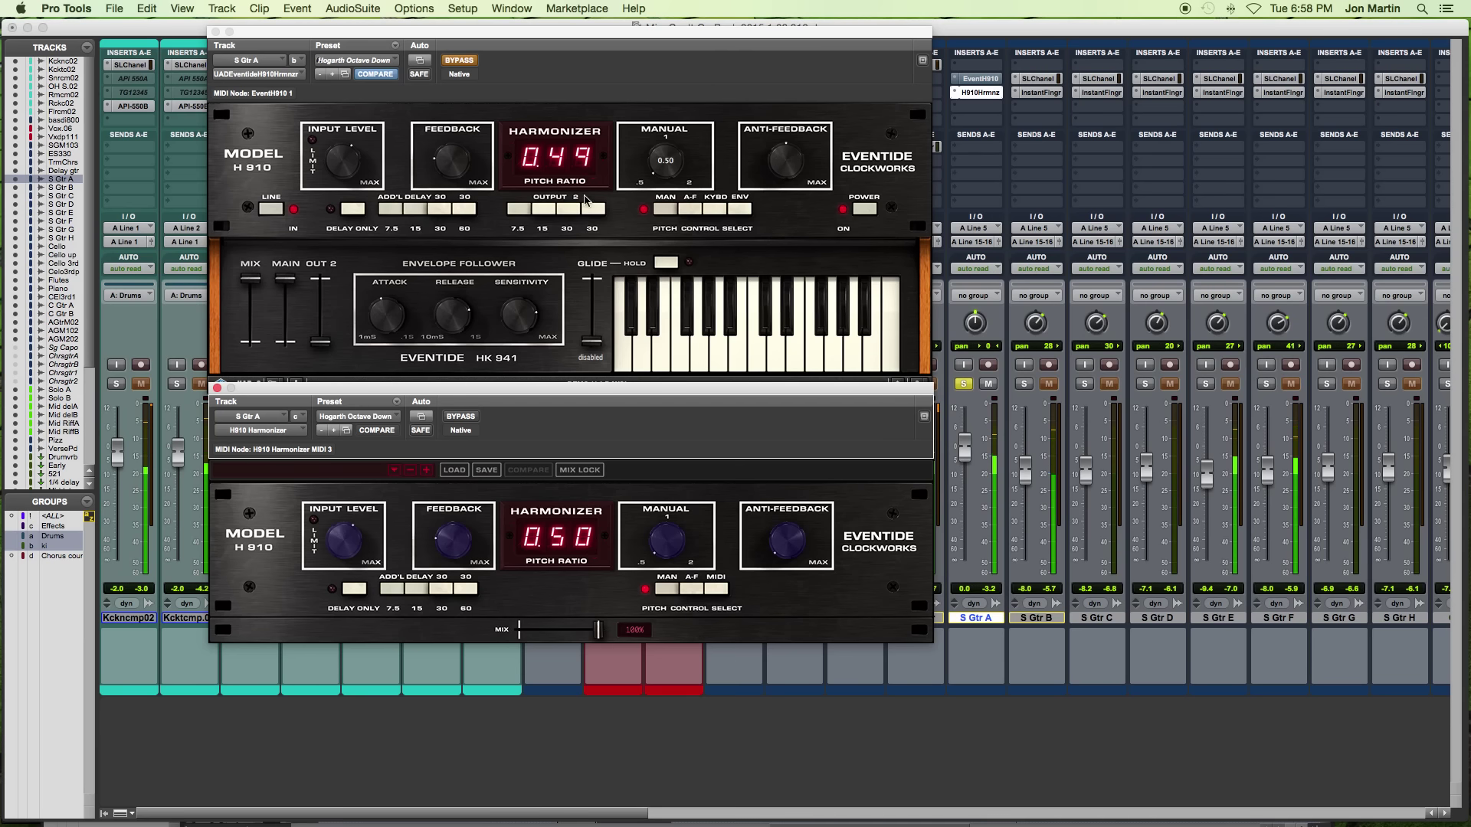
super+click(975, 79)
super+click(973, 92)
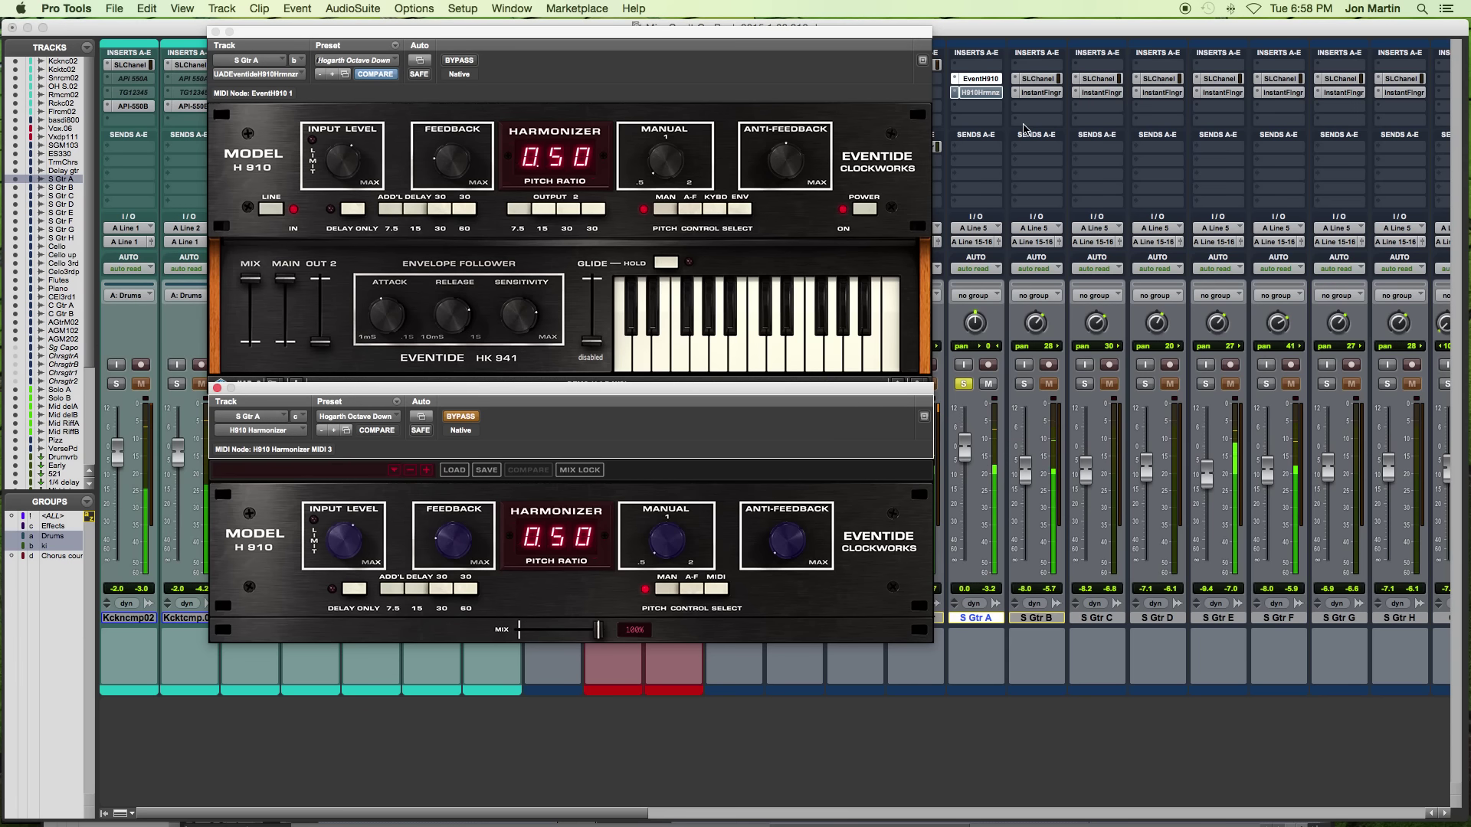
super+click(993, 94)
super+click(981, 78)
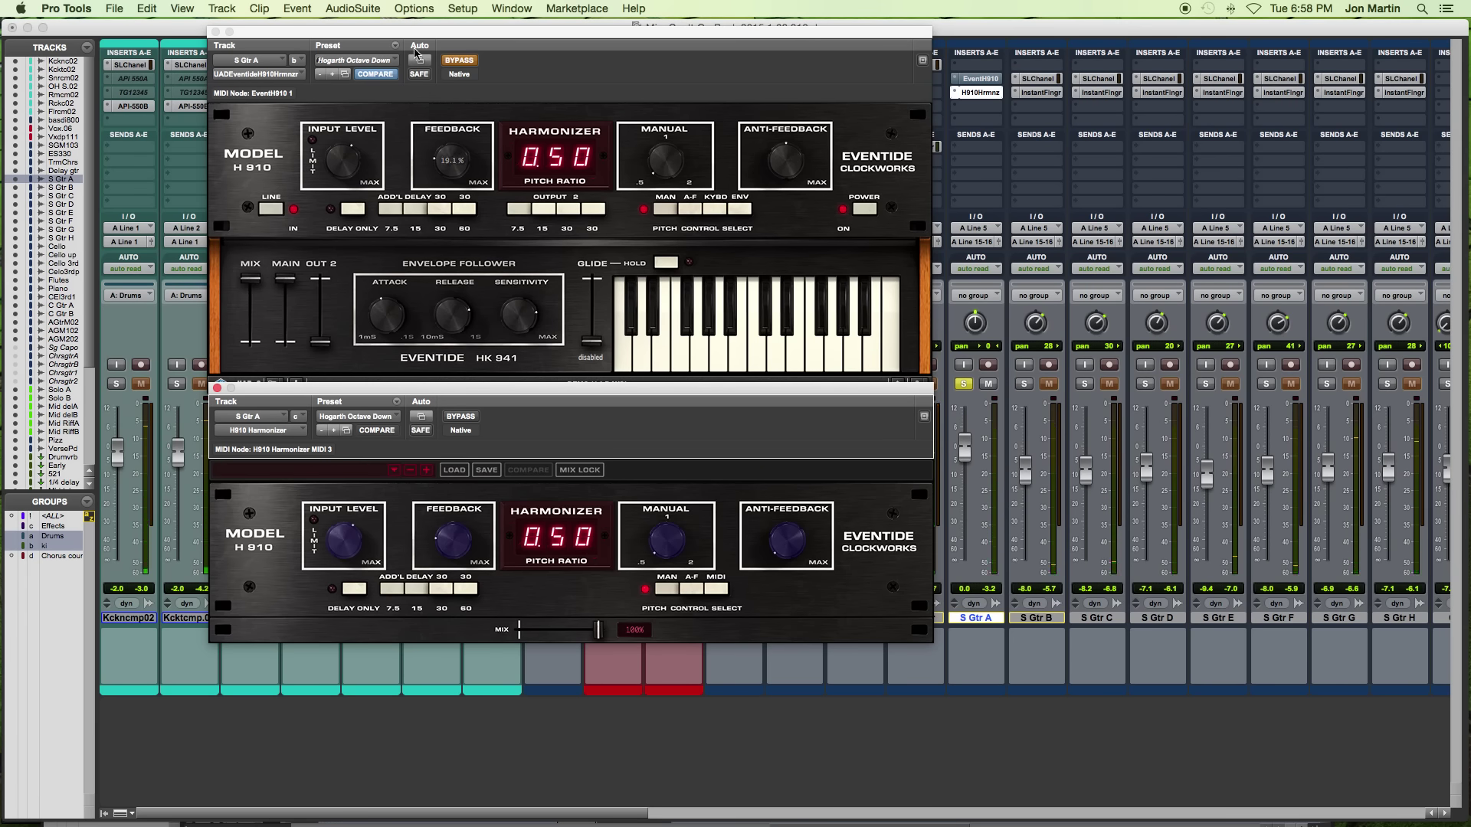
- Load the Hogarth Octave Up preset on both the Eventide and UAD H910s
click(368, 60)
mouse_move(375, 62)
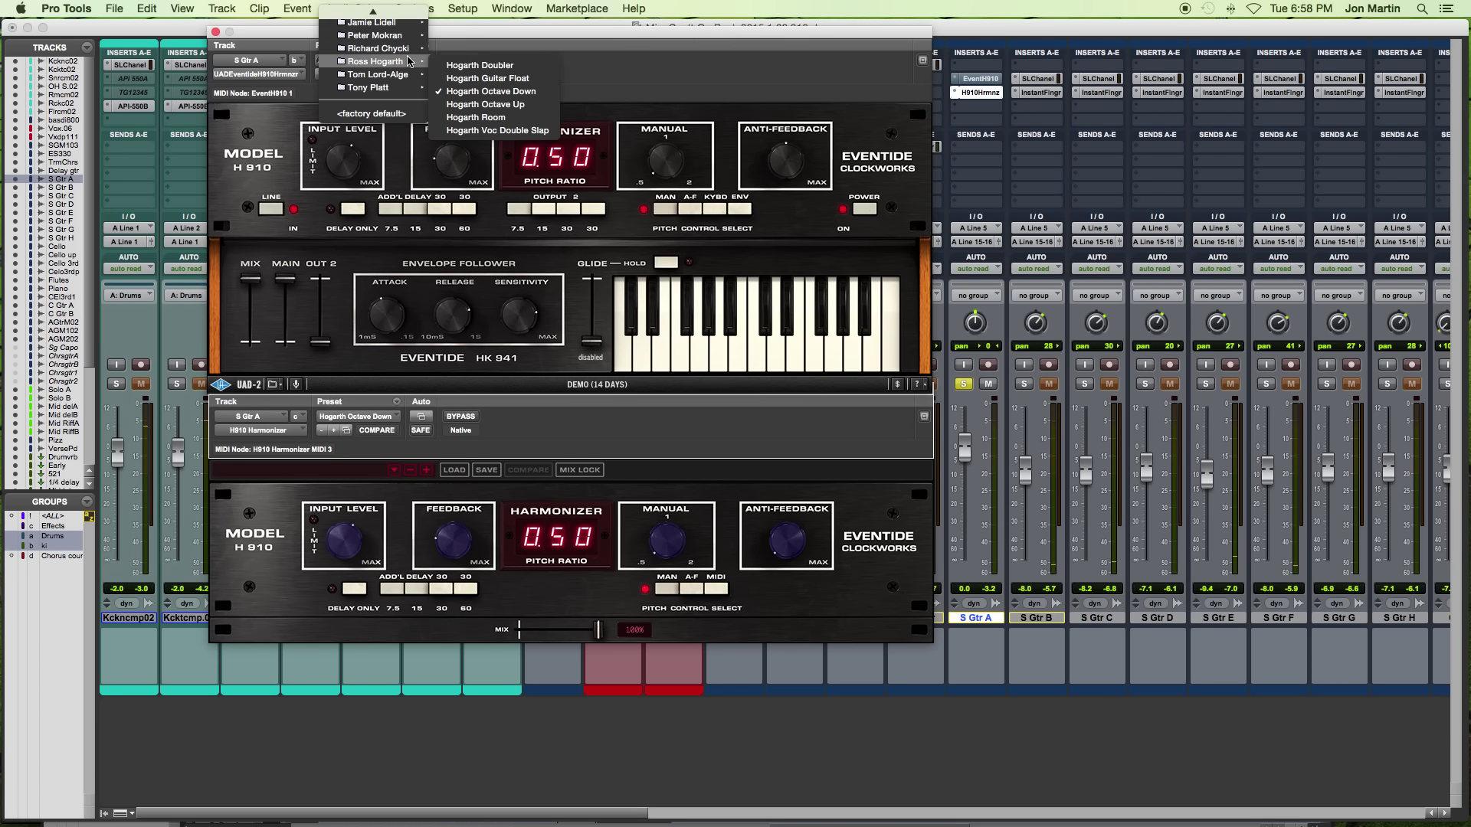
click(485, 104)
click(358, 416)
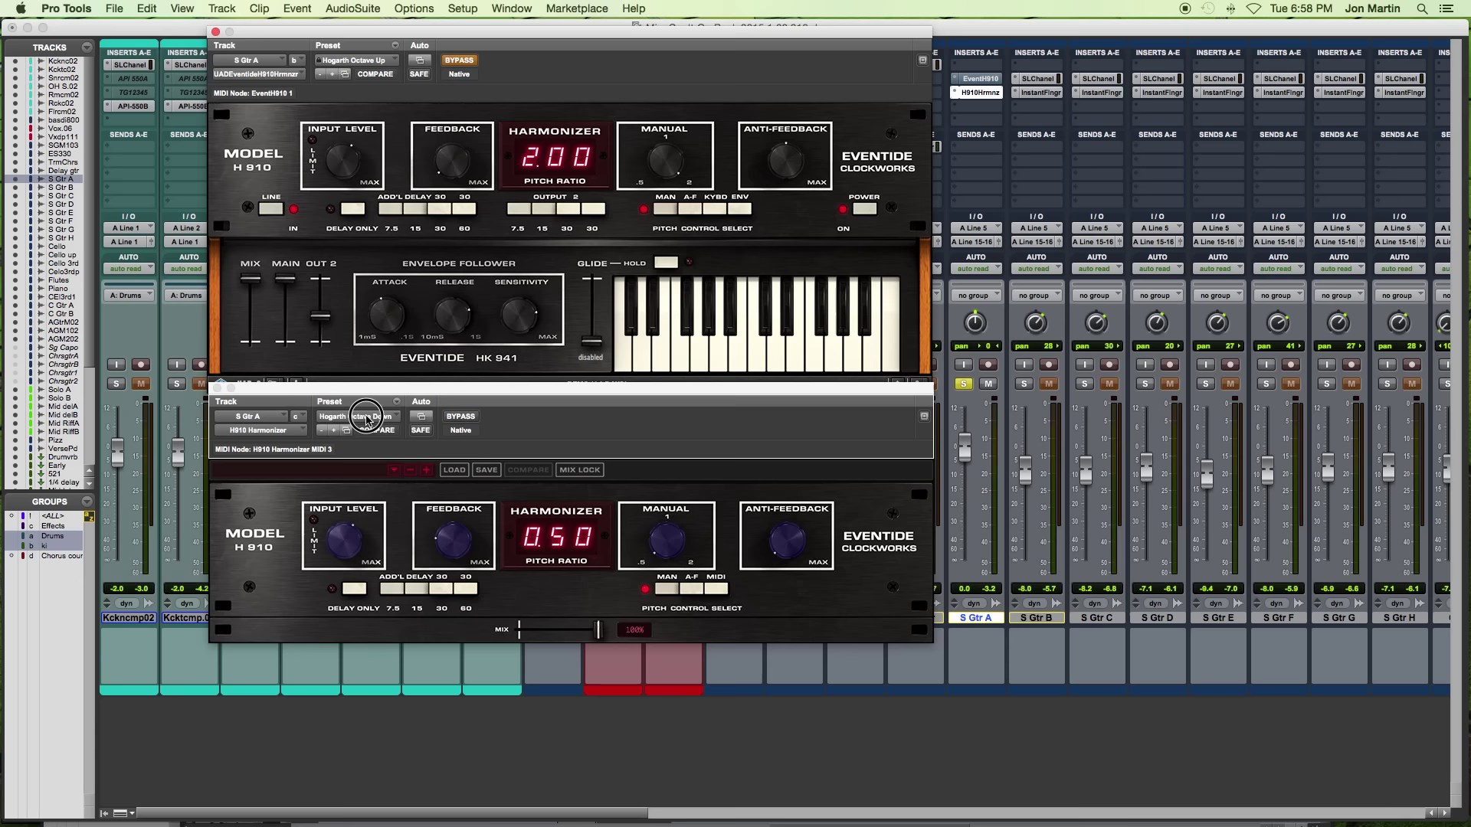
mouse_move(419, 421)
click(480, 460)
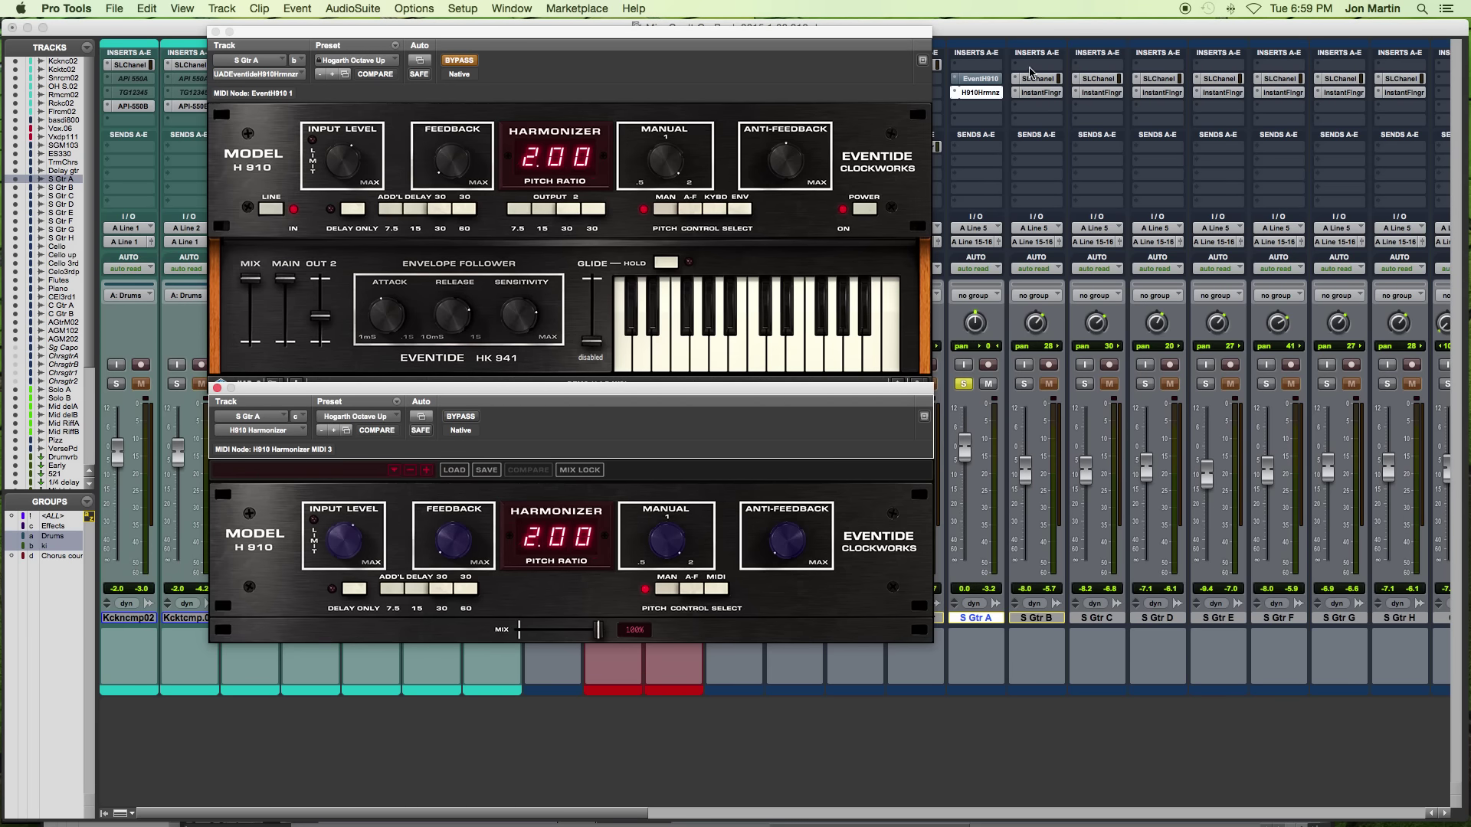
- Toggle the insert bypass buttons to A/B the two Octave Up H910s
super+click(981, 79)
super+click(981, 92)
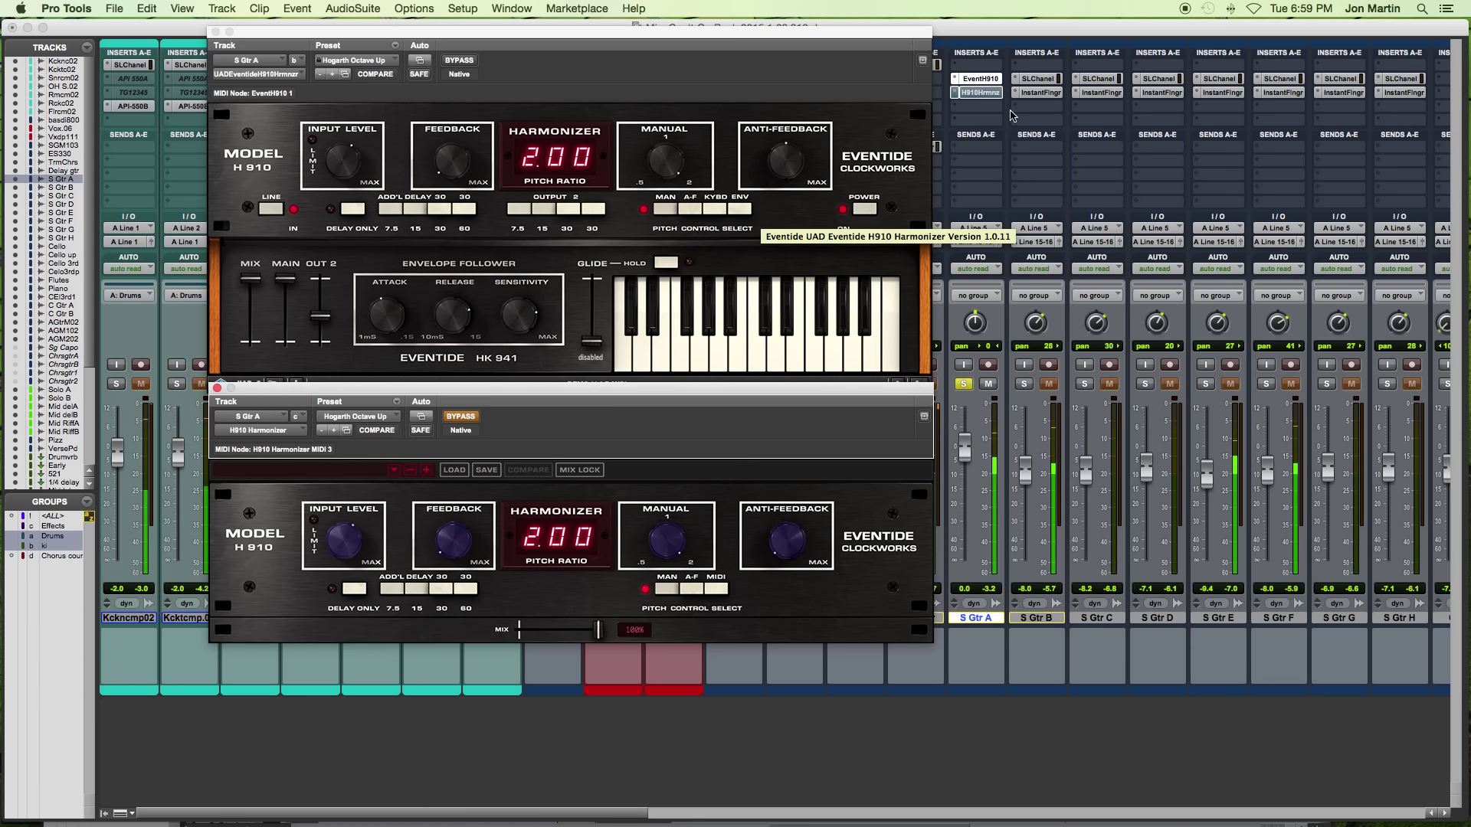
super+click(981, 78)
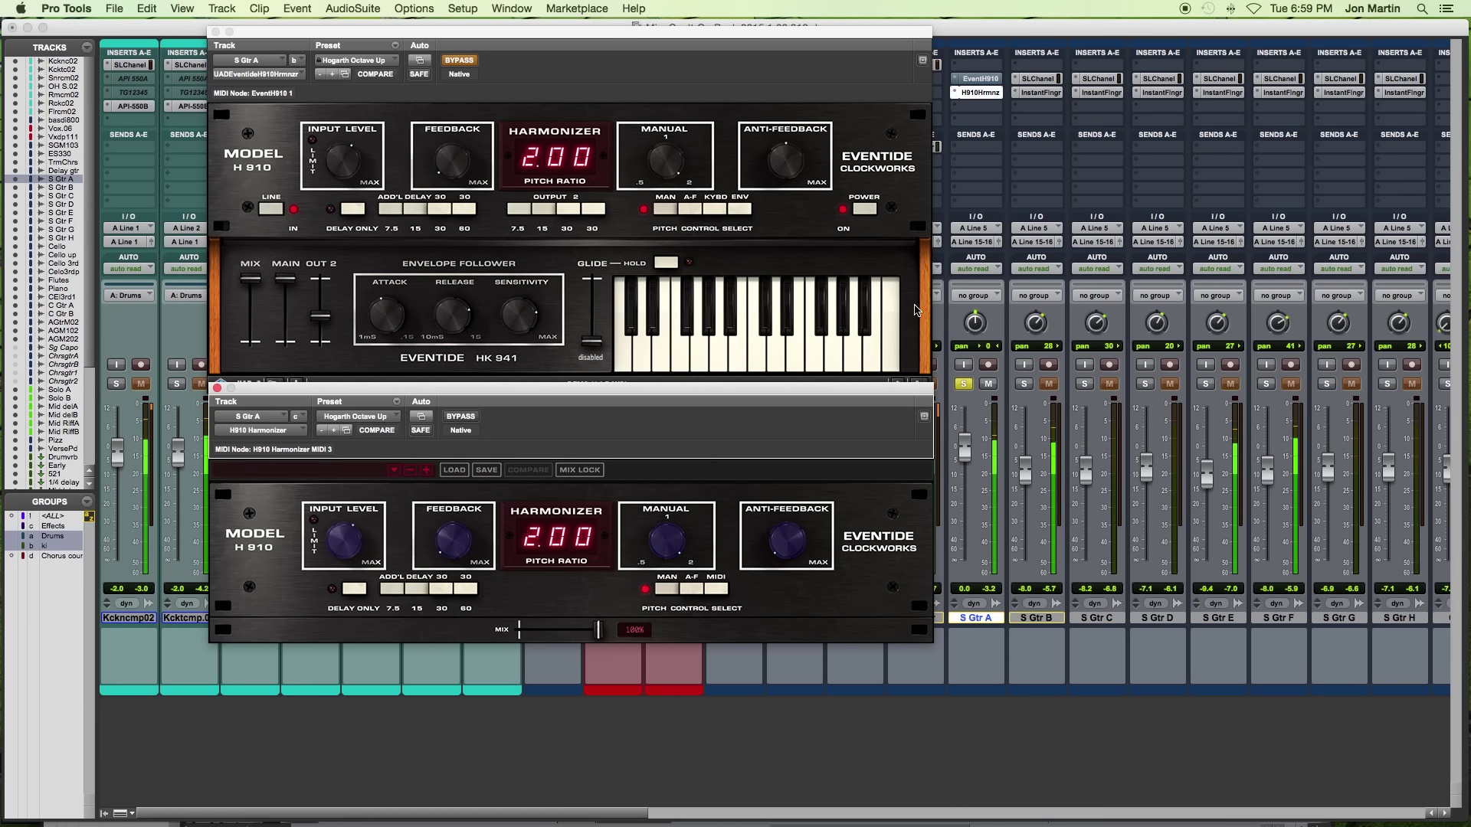
- Load Hogarth Room on both H910s and pull the Eventide's OUT 2 fader fully down
click(354, 59)
mouse_move(379, 63)
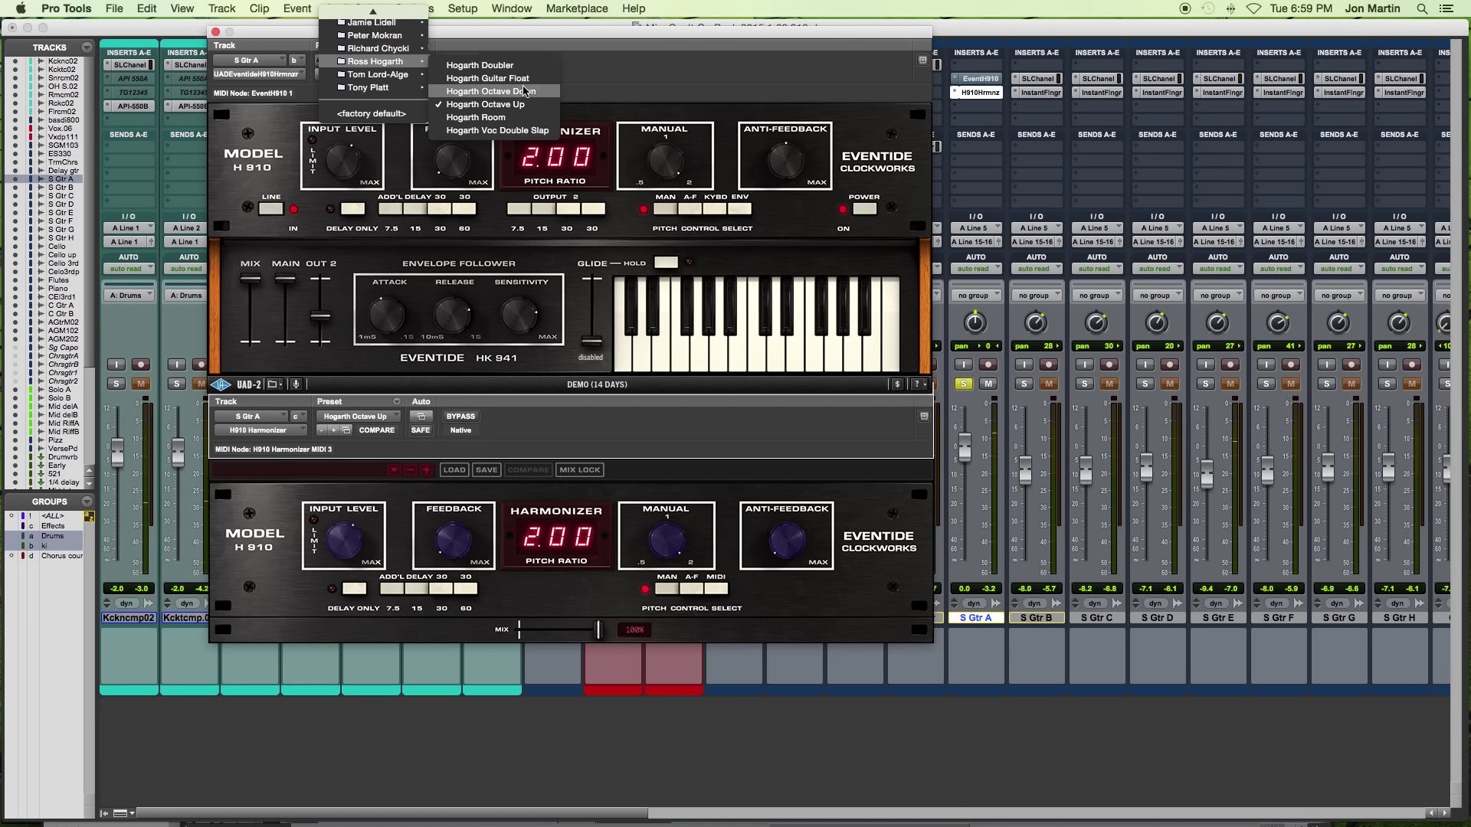
click(475, 117)
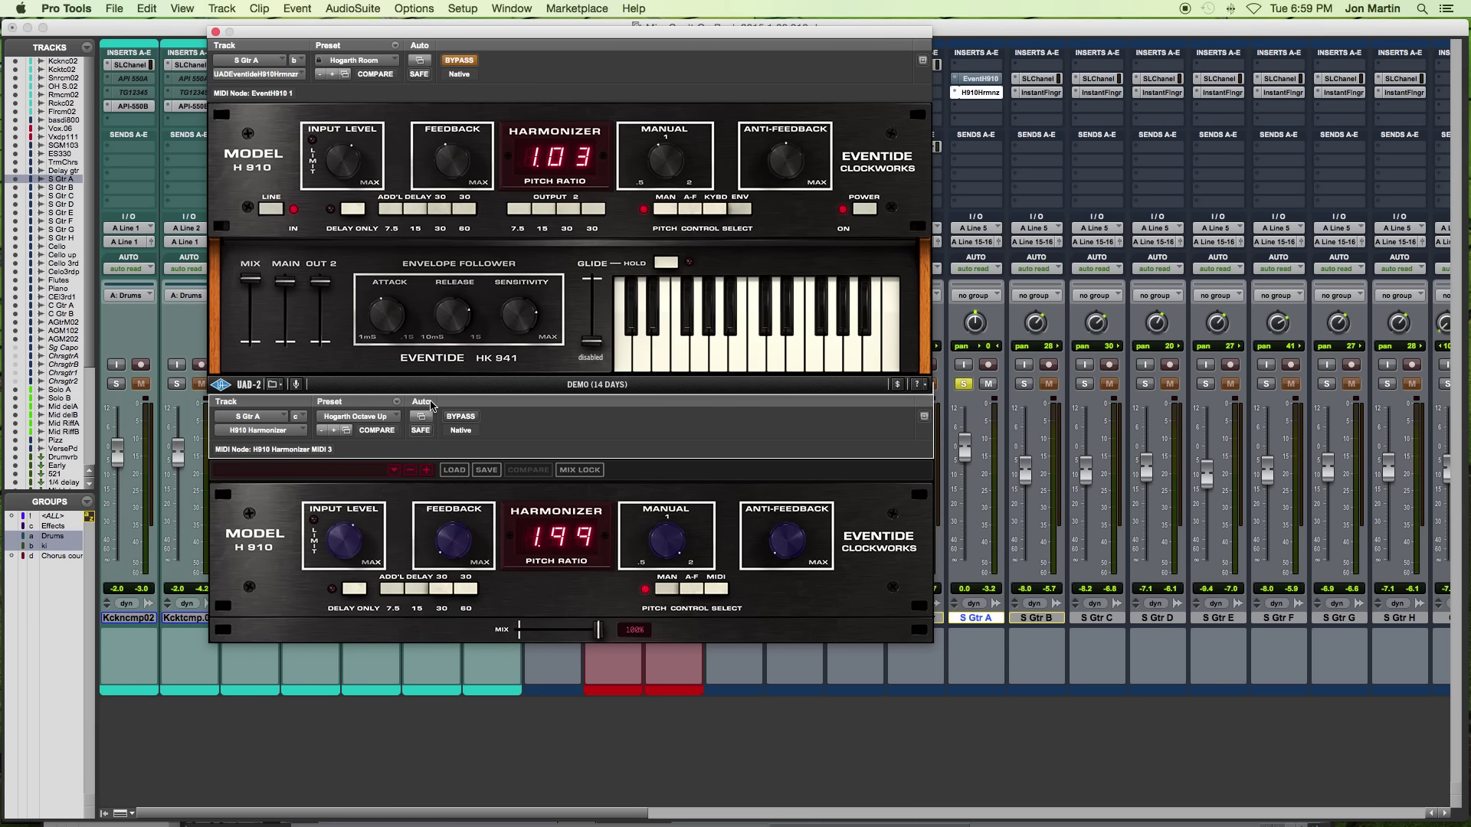
click(359, 418)
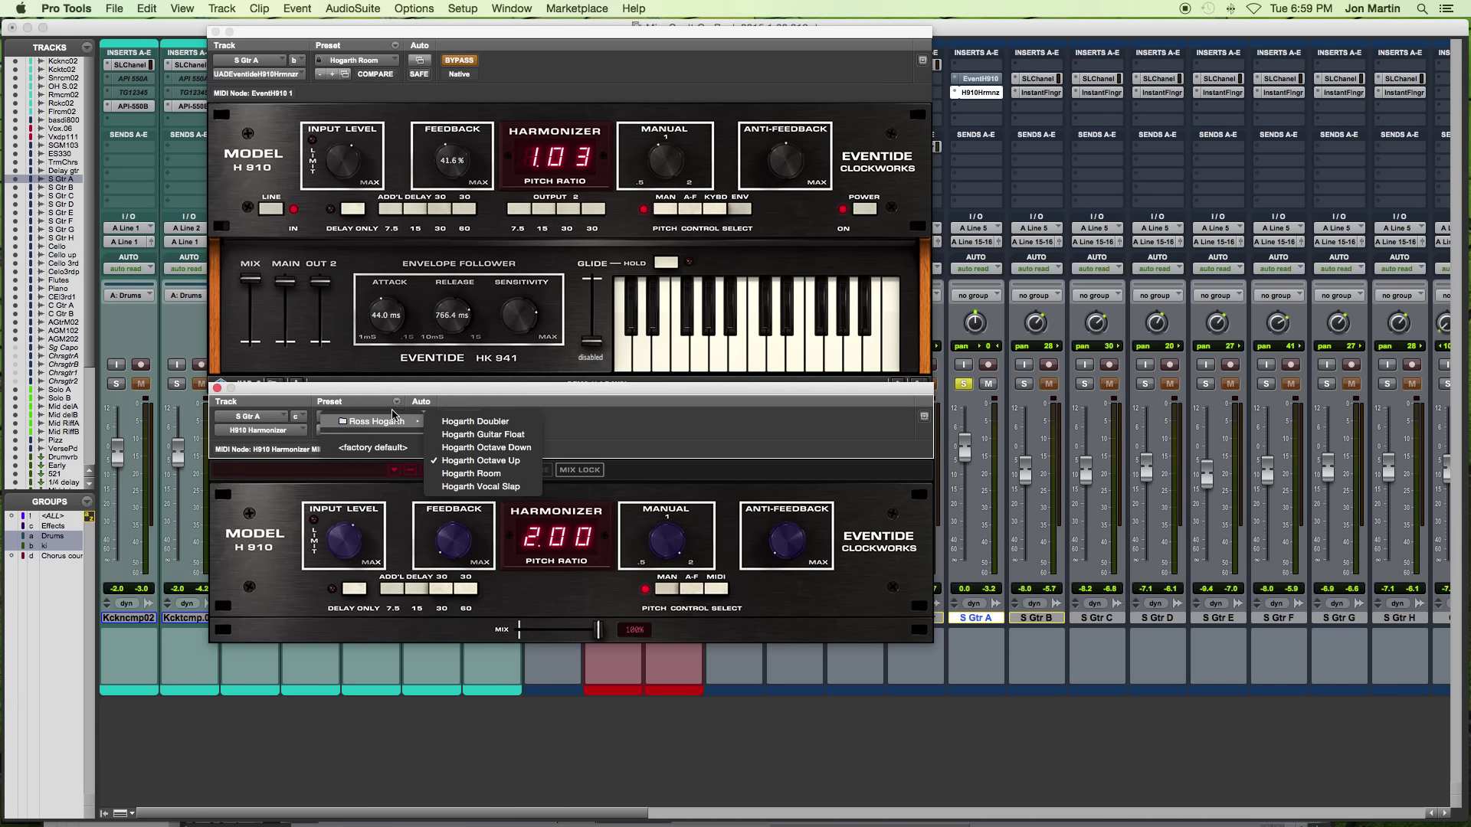
click(479, 474)
alt+click(286, 281)
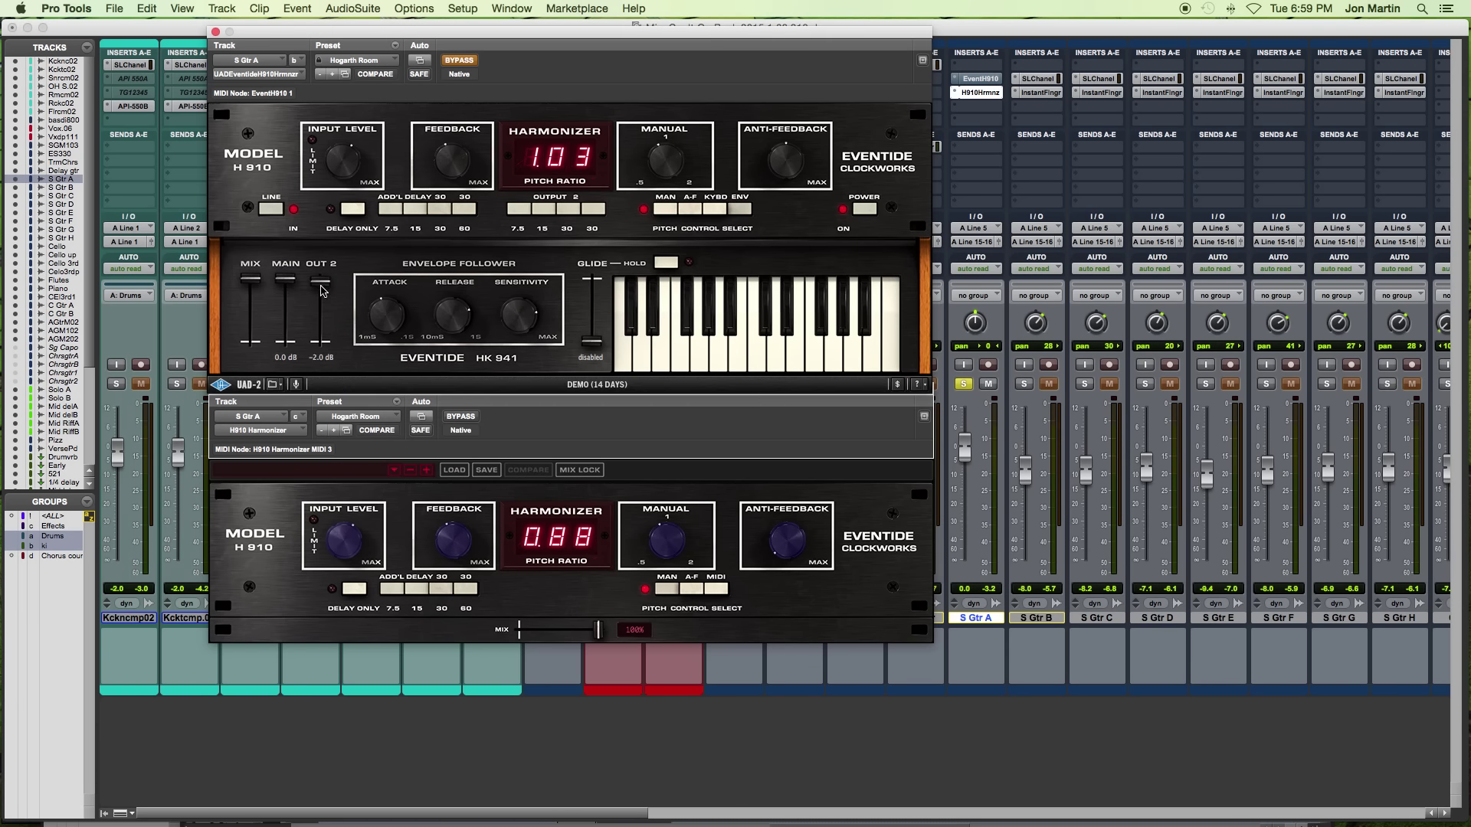
drag(322, 290, 318, 541)
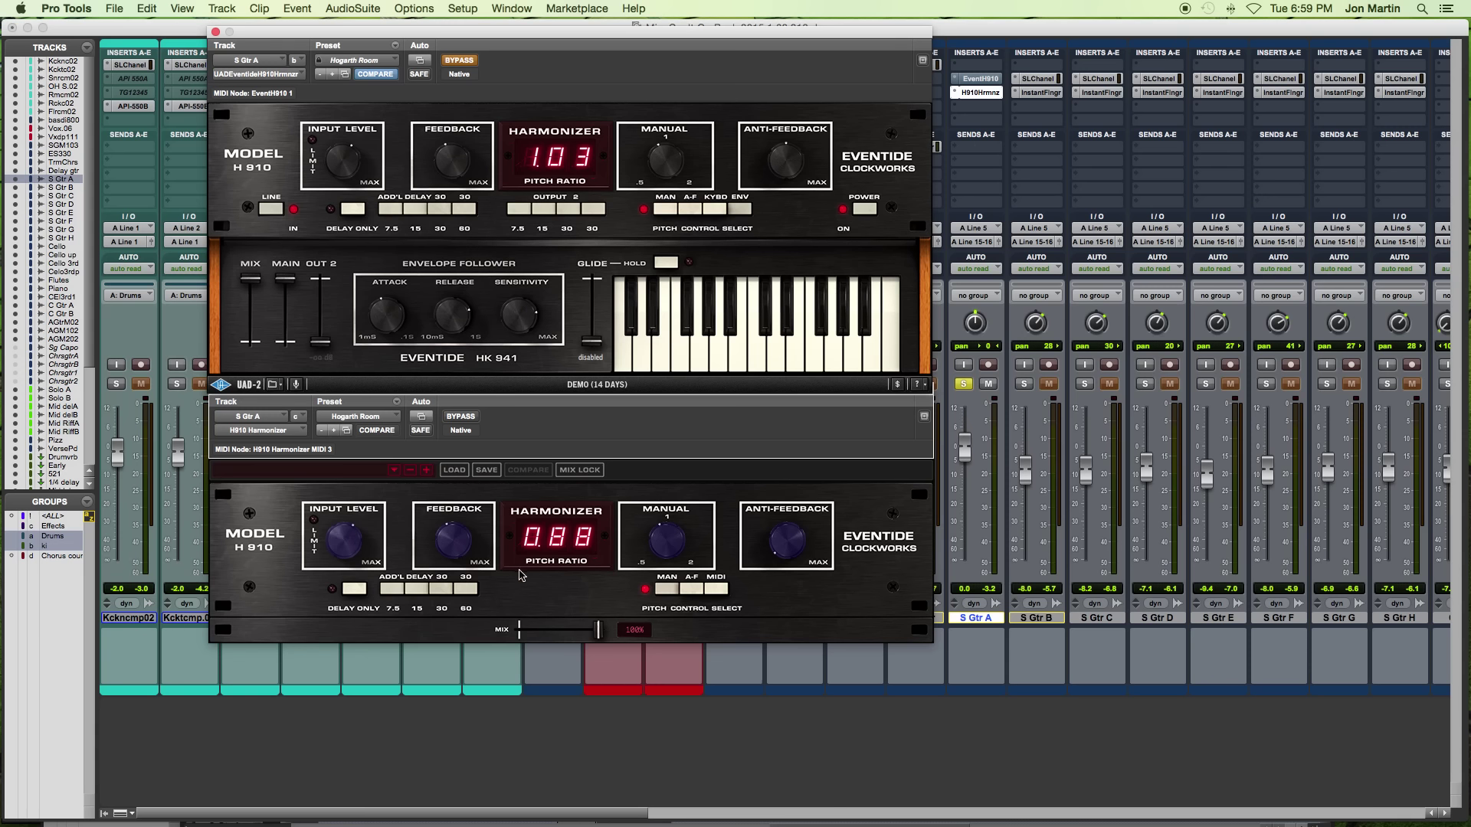
- A/B the Hogarth Room H910s, switching the Eventide's pitch control to MAN at 0.88
super+click(971, 80)
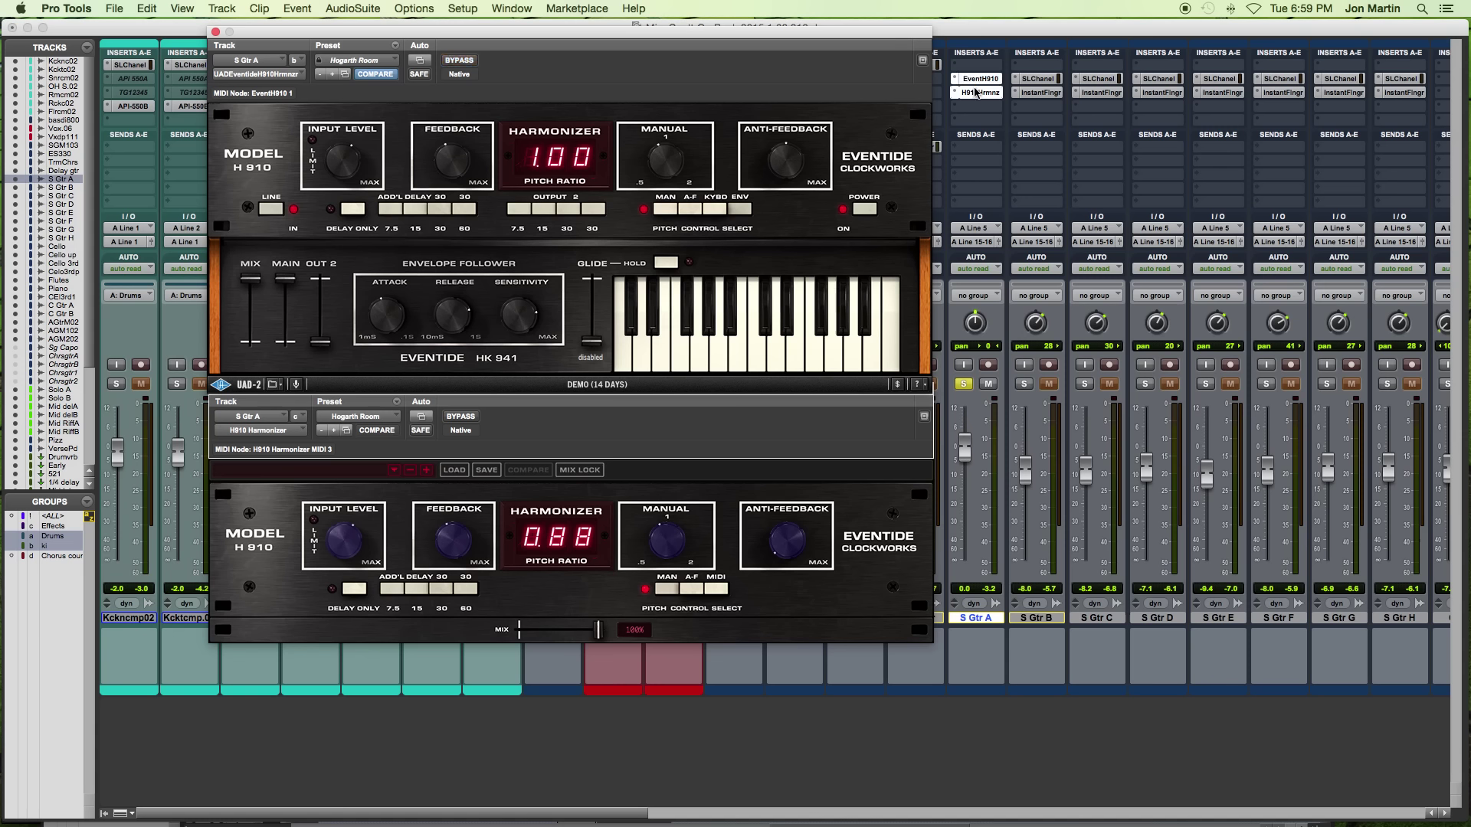
super+click(976, 93)
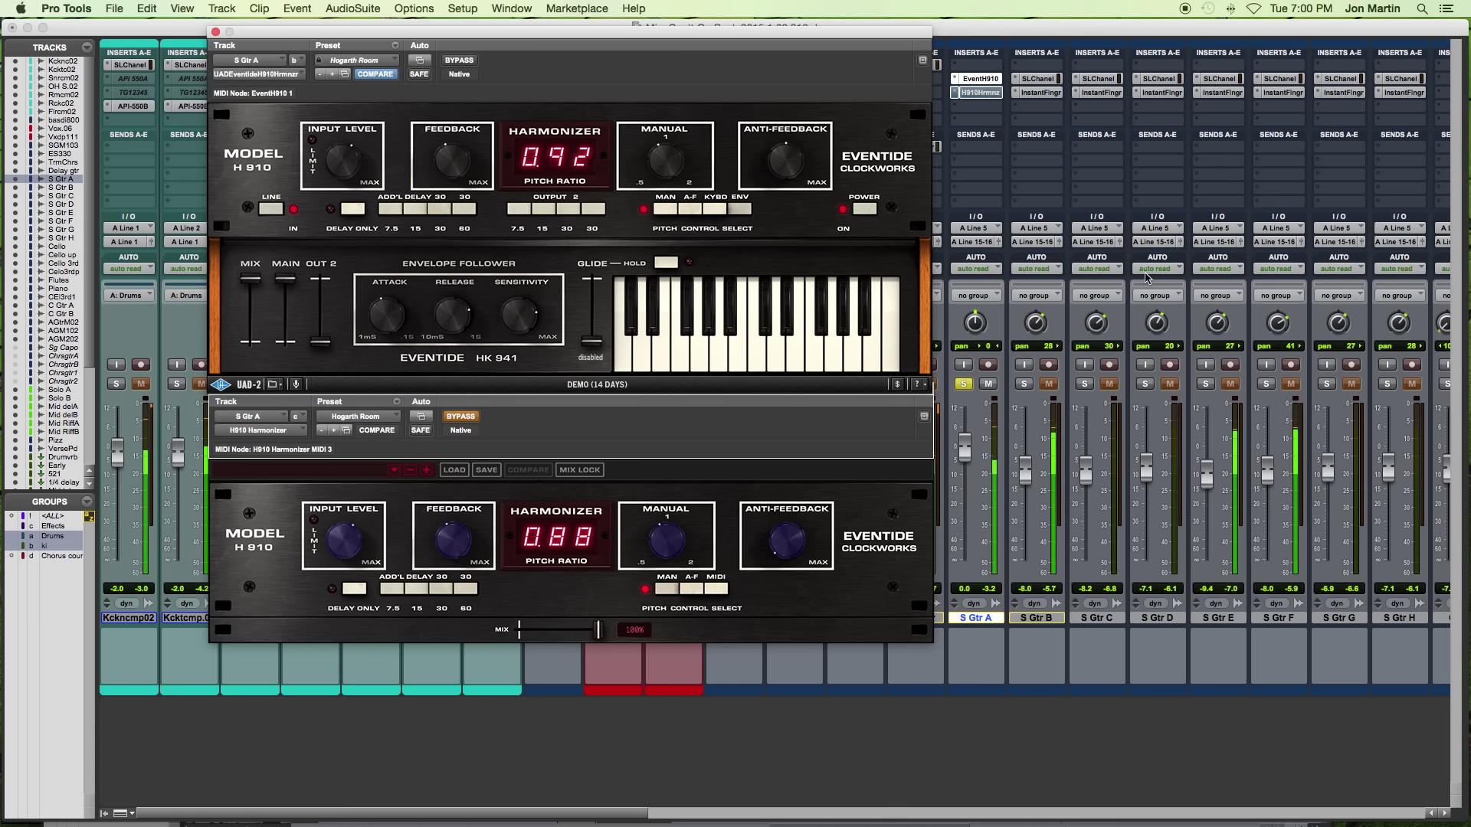
mouse_move(681, 549)
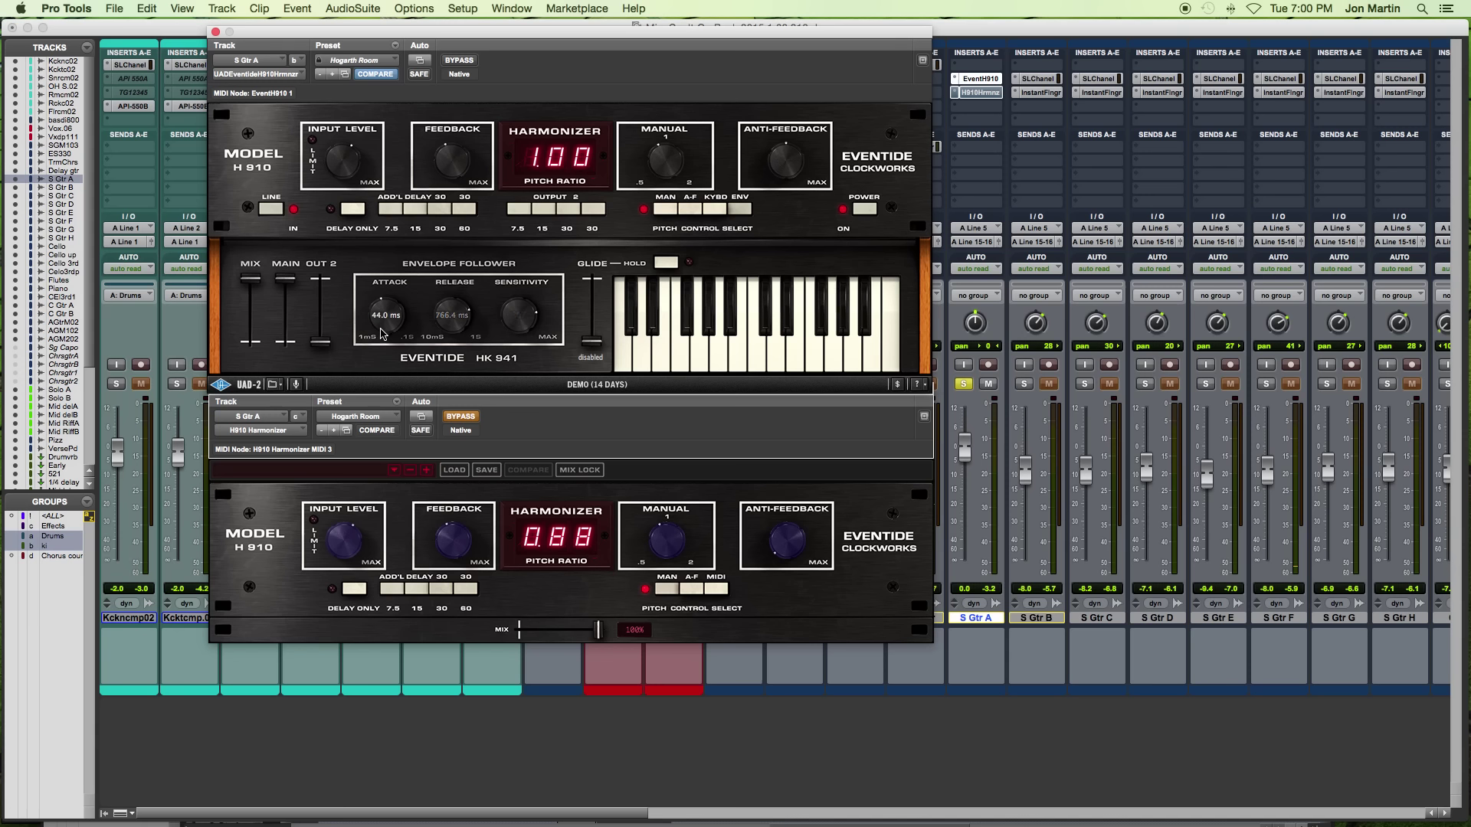
click(665, 209)
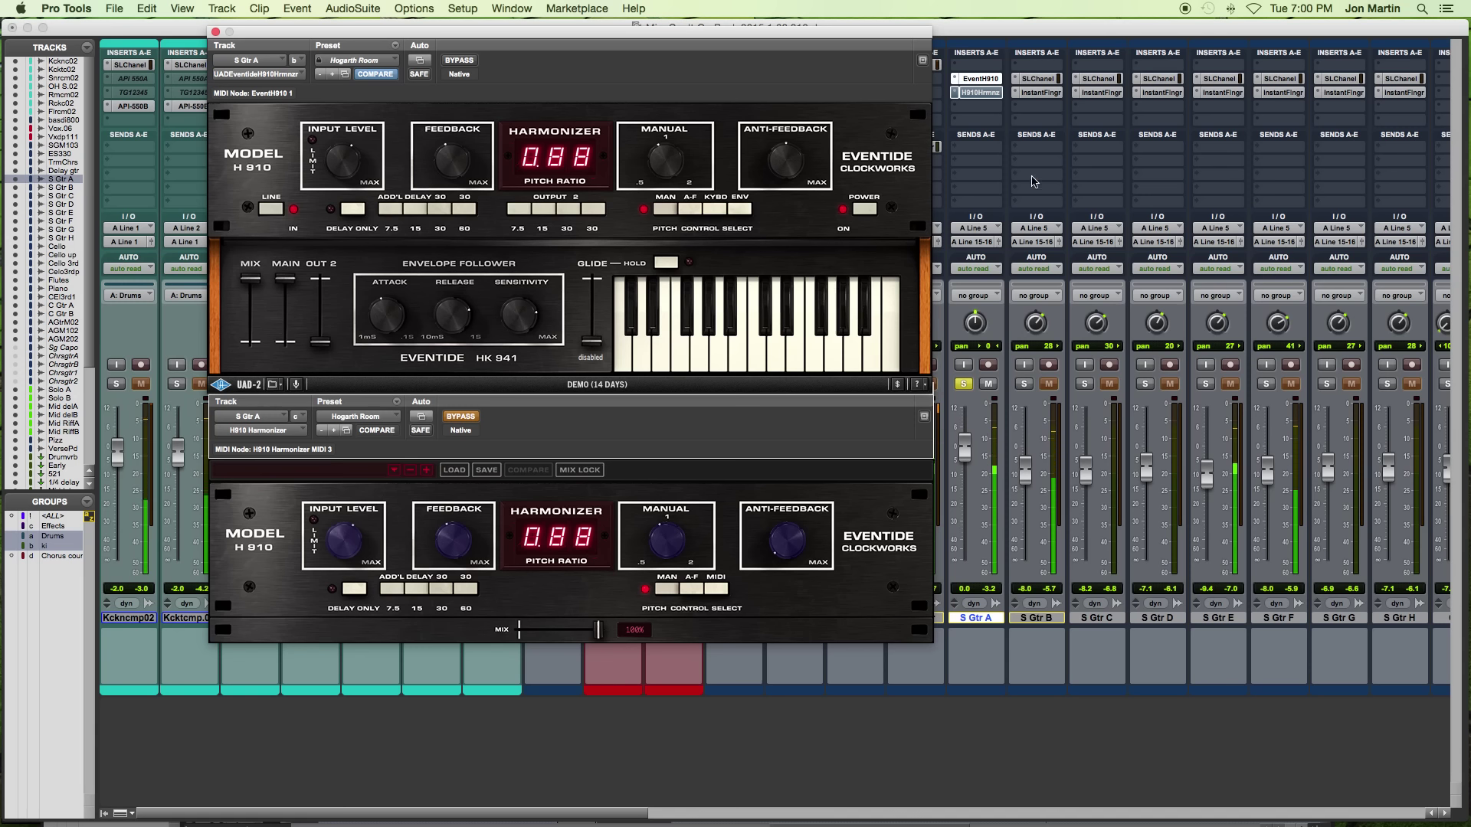
super+click(980, 92)
super+click(980, 78)
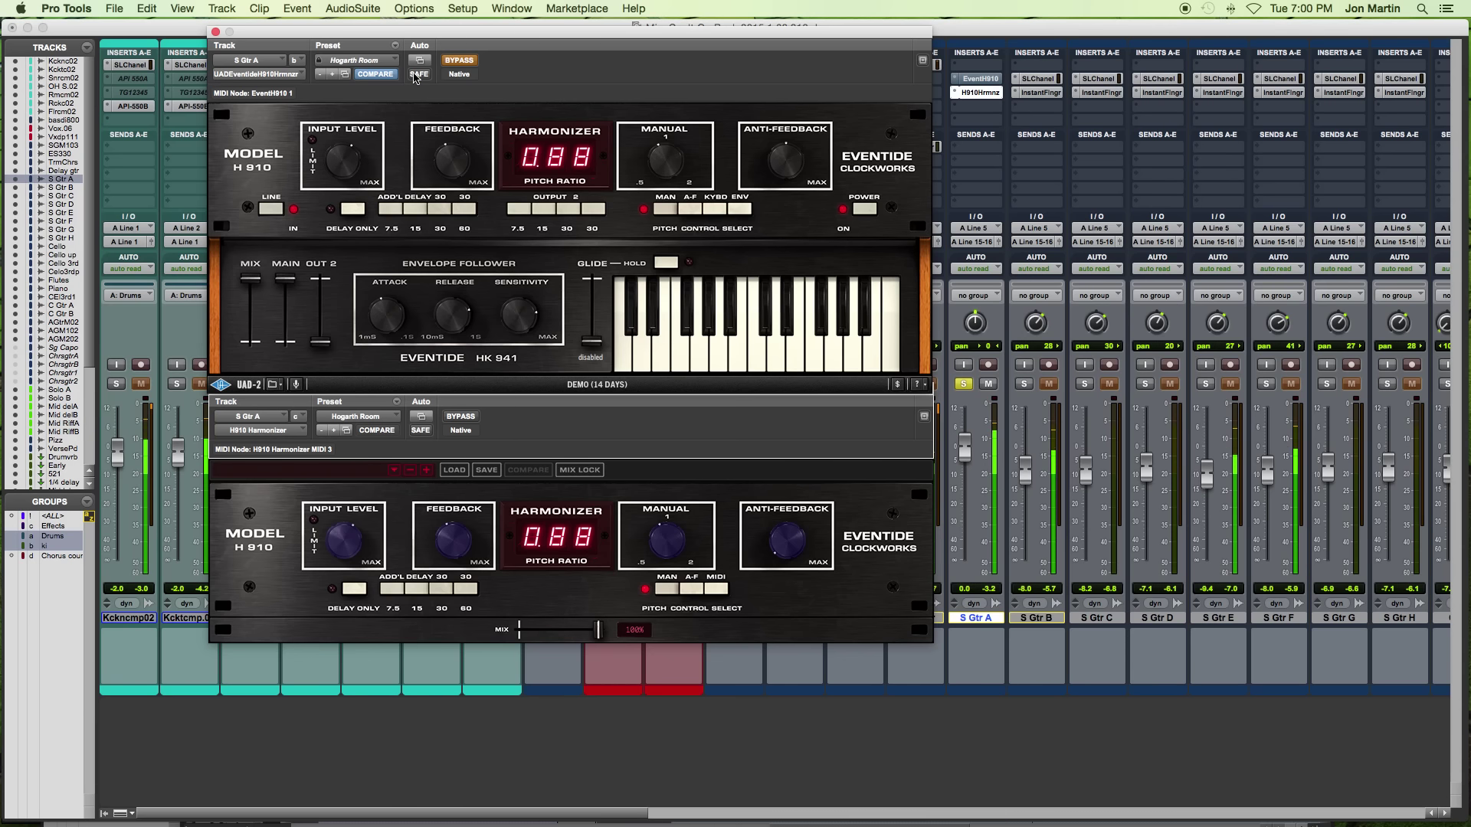
- Load HogarthVocDoubleSlap on the Eventide H910, Hogarth Vocal Slap on the UAD, and silence OUT 2
click(358, 60)
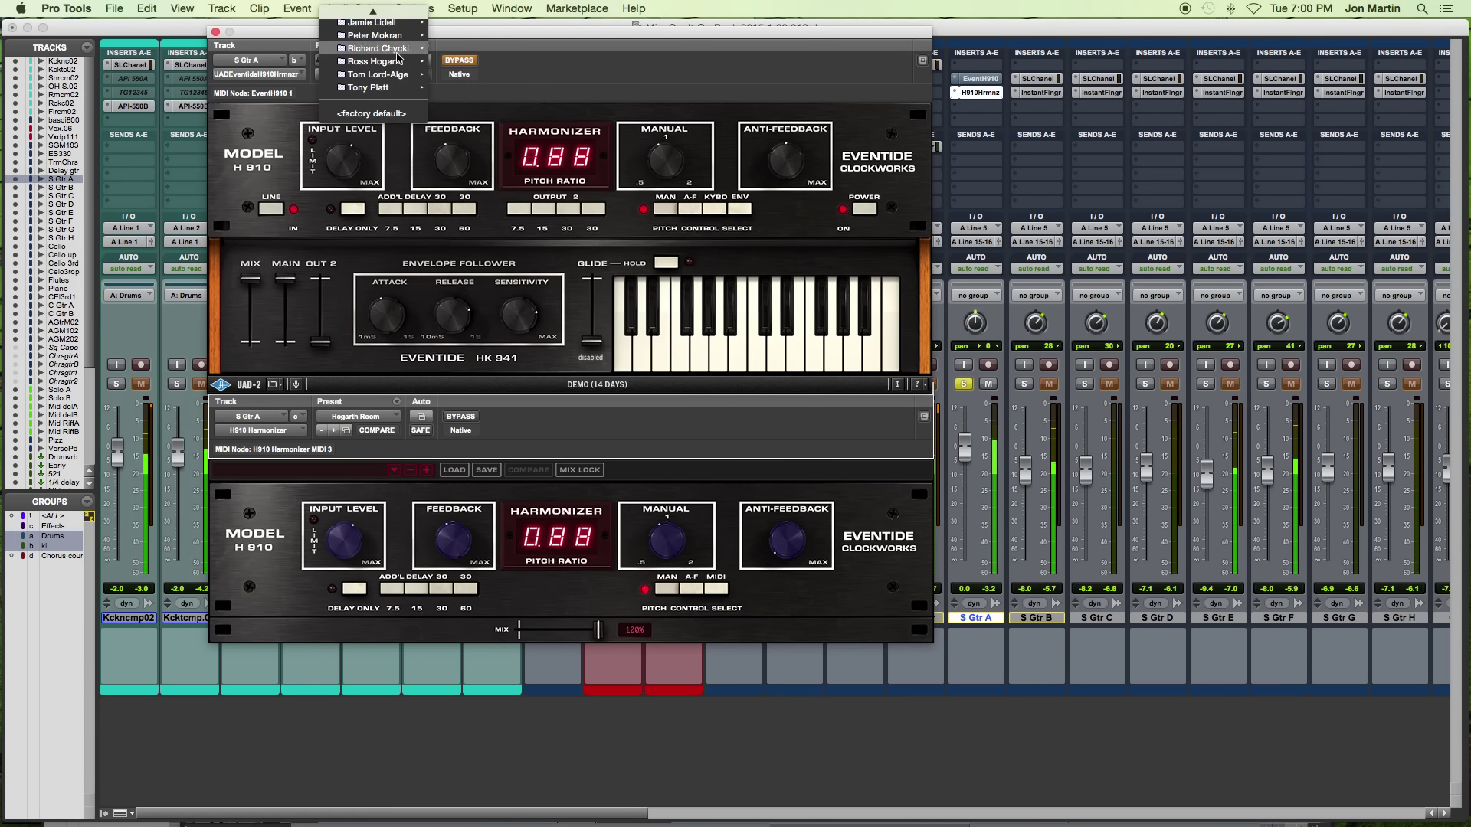
mouse_move(425, 61)
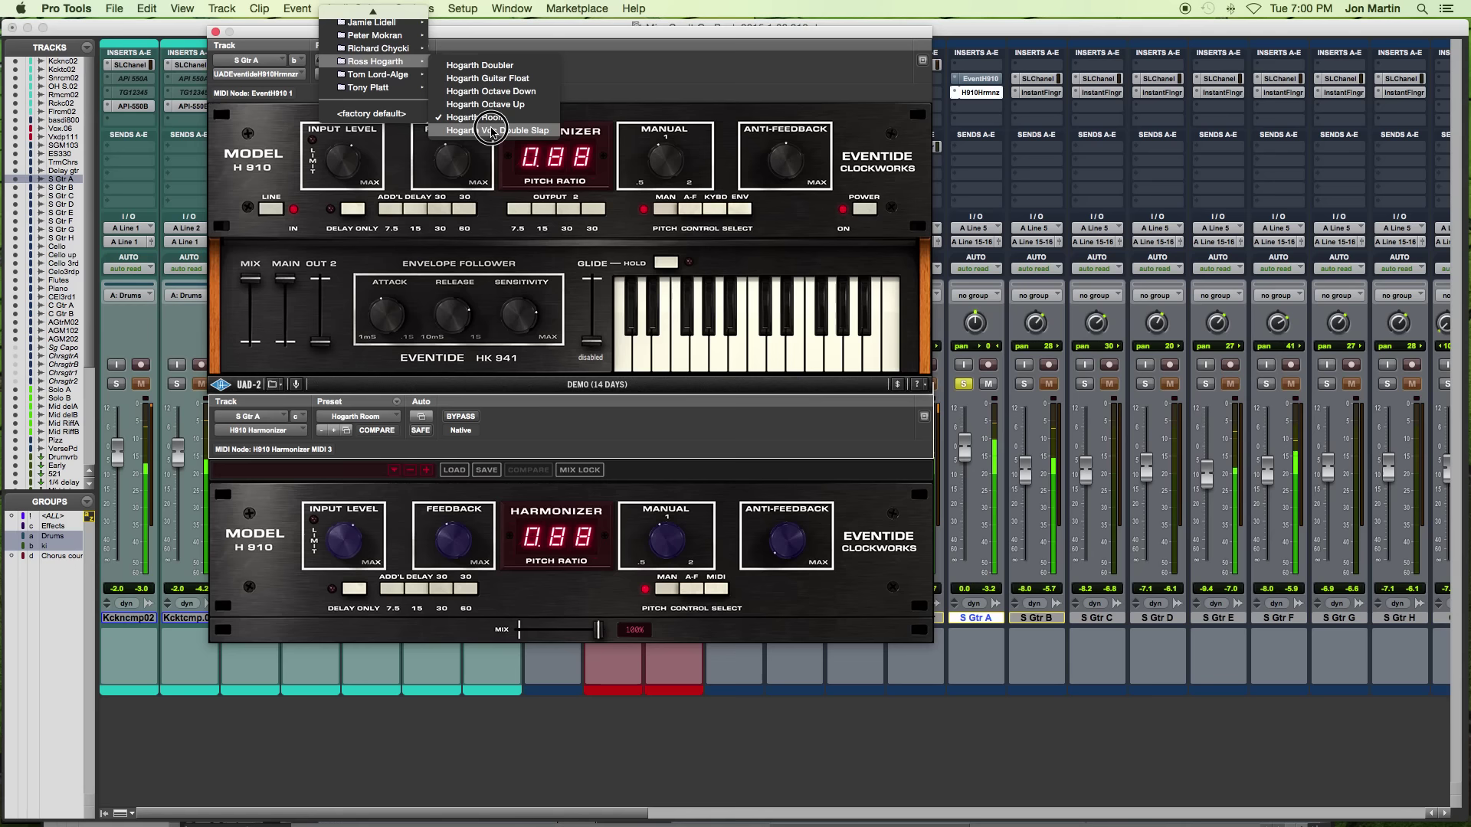
click(498, 123)
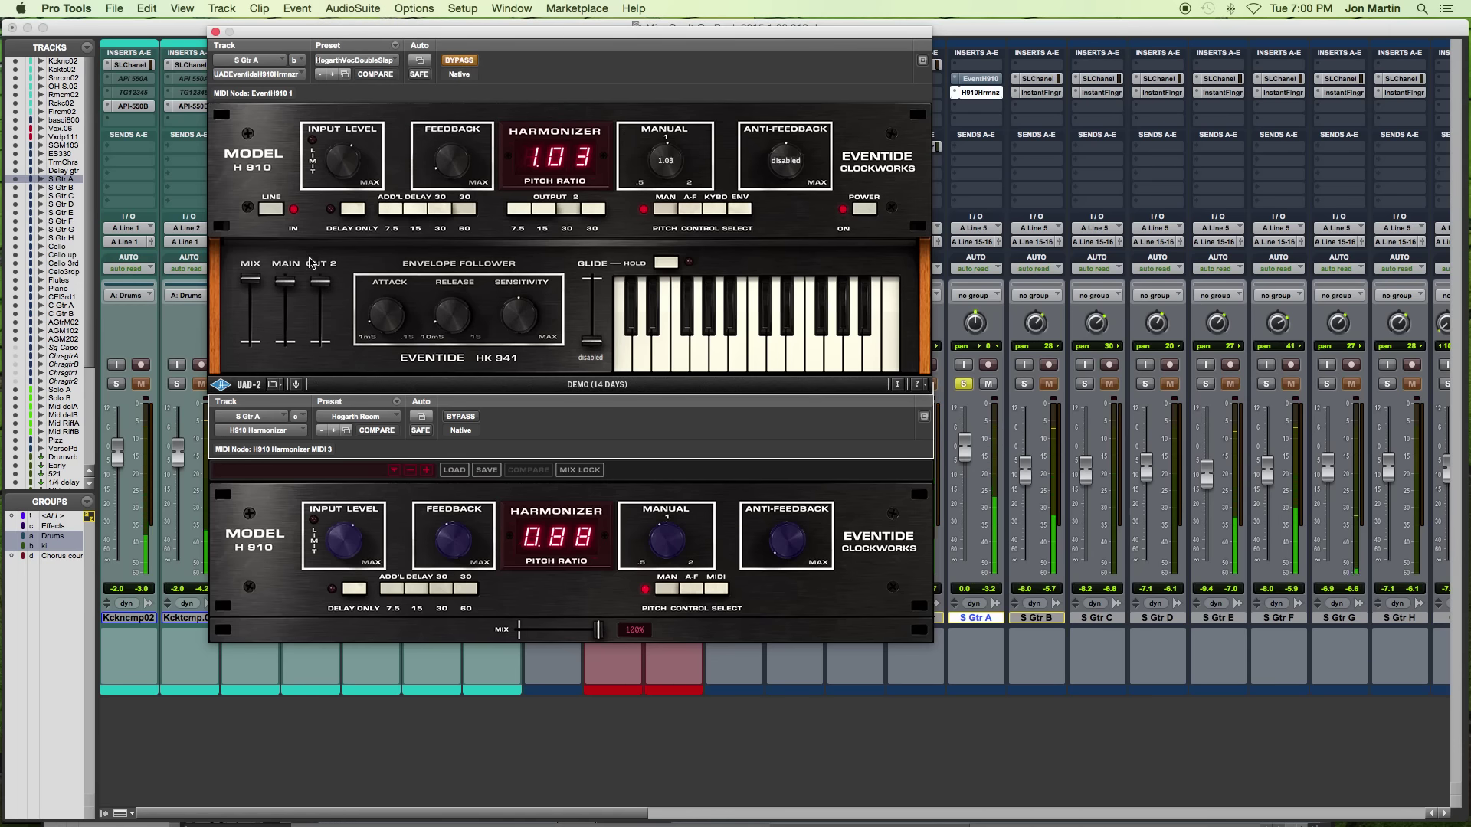
click(364, 419)
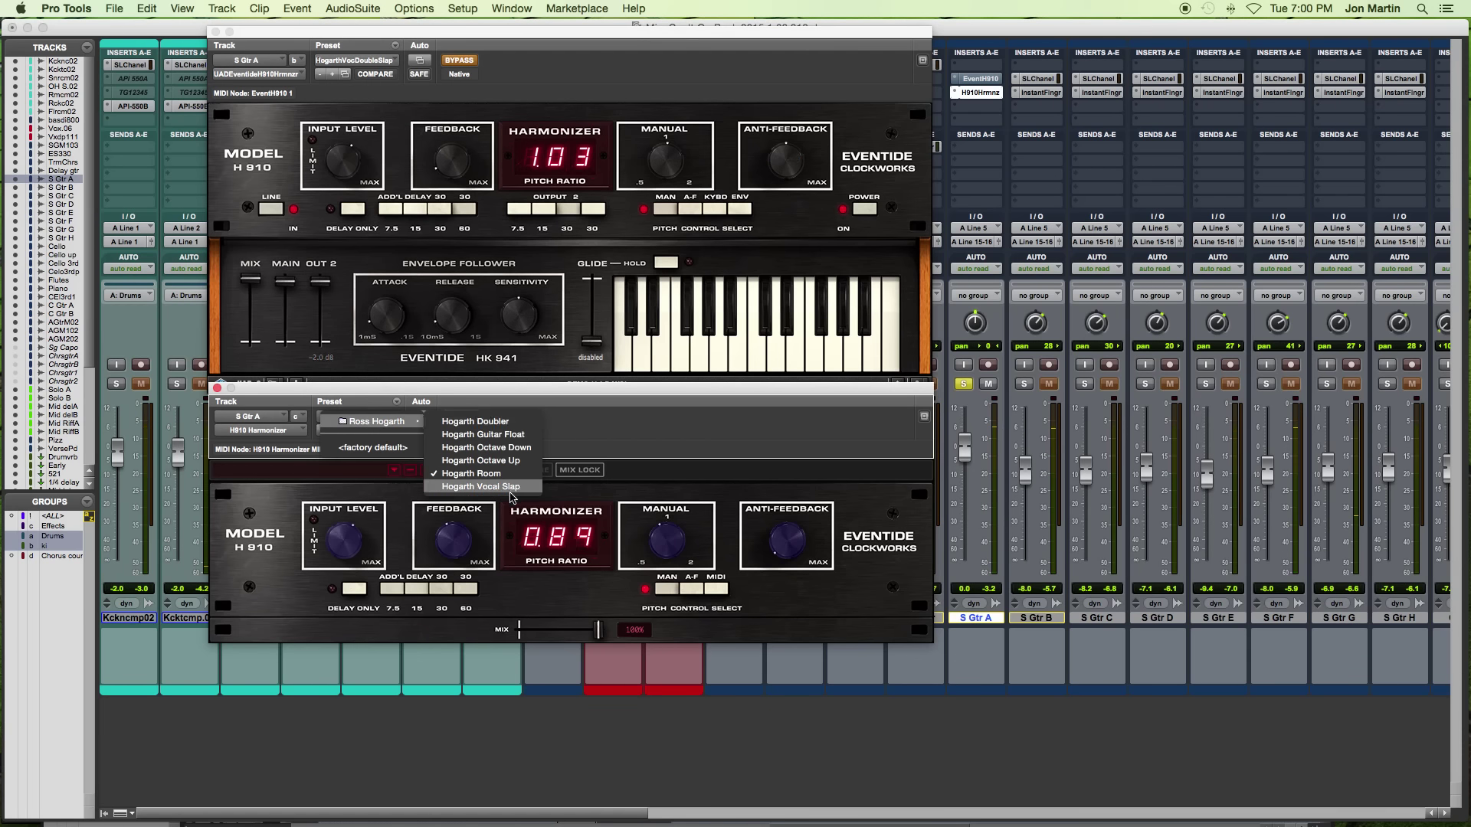
click(478, 486)
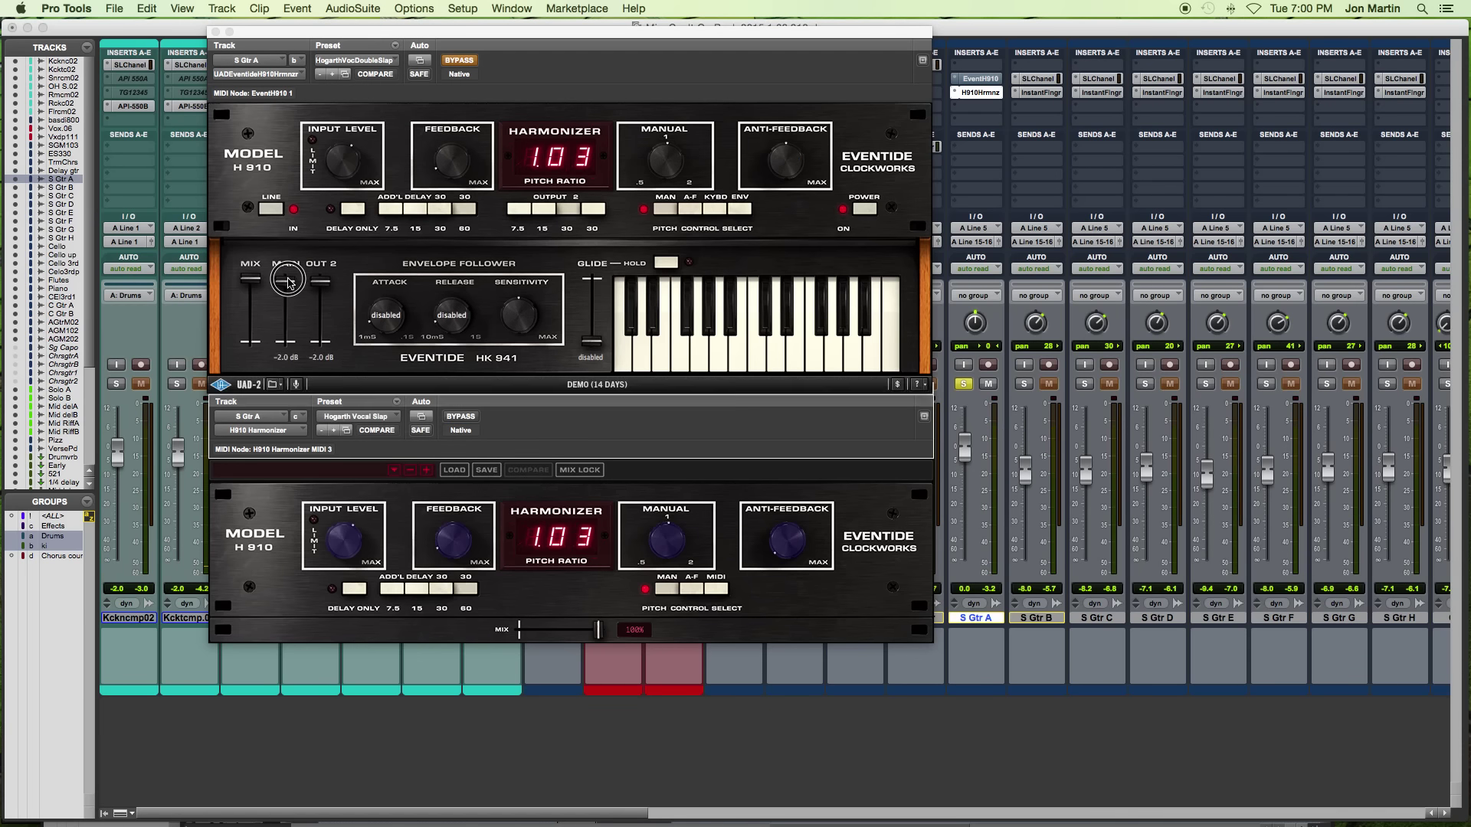
click(329, 431)
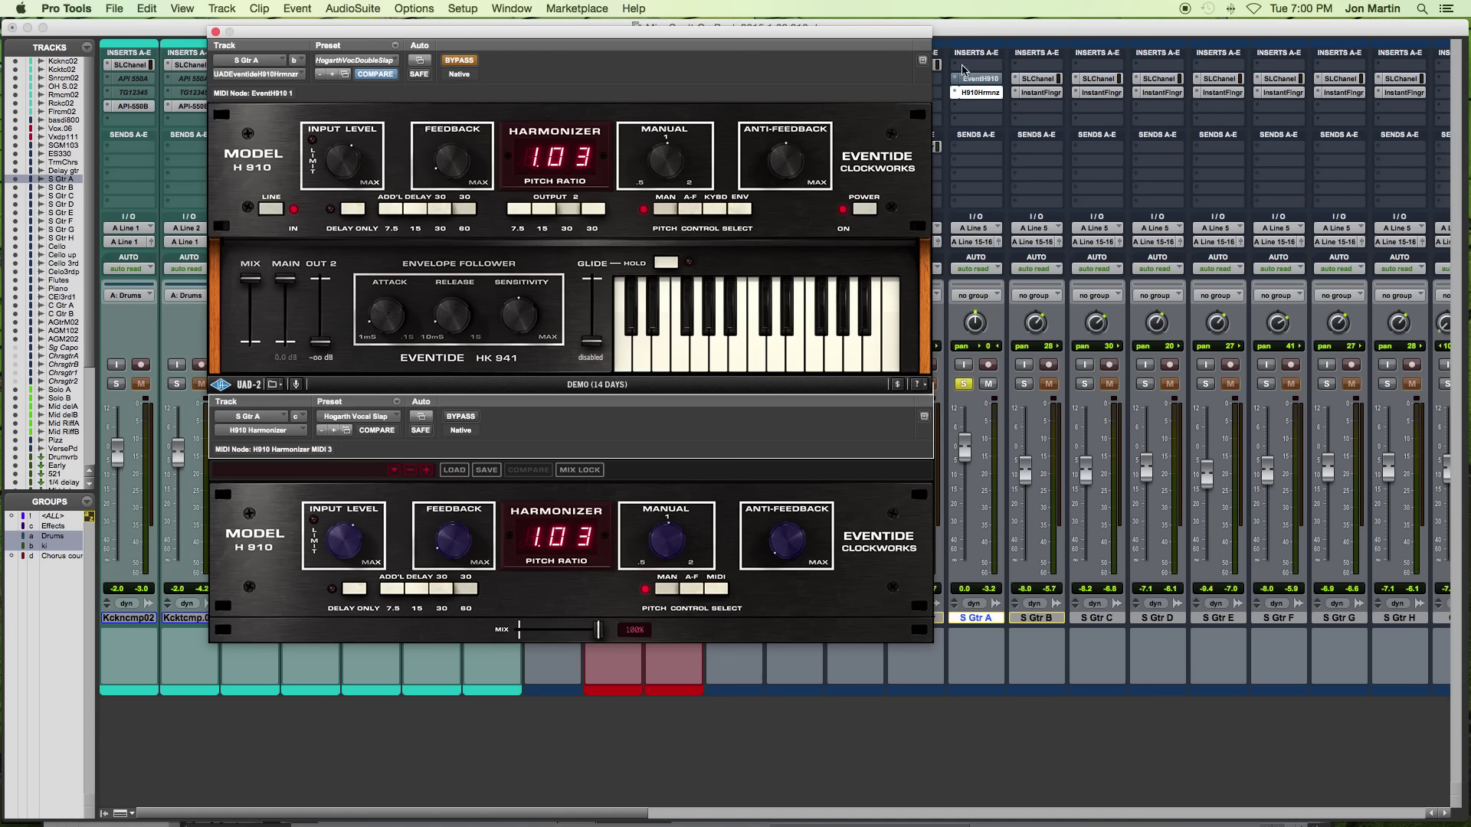
- Swap bypass between the two H910s, then bypass both so the guitar plays dry
click(988, 92)
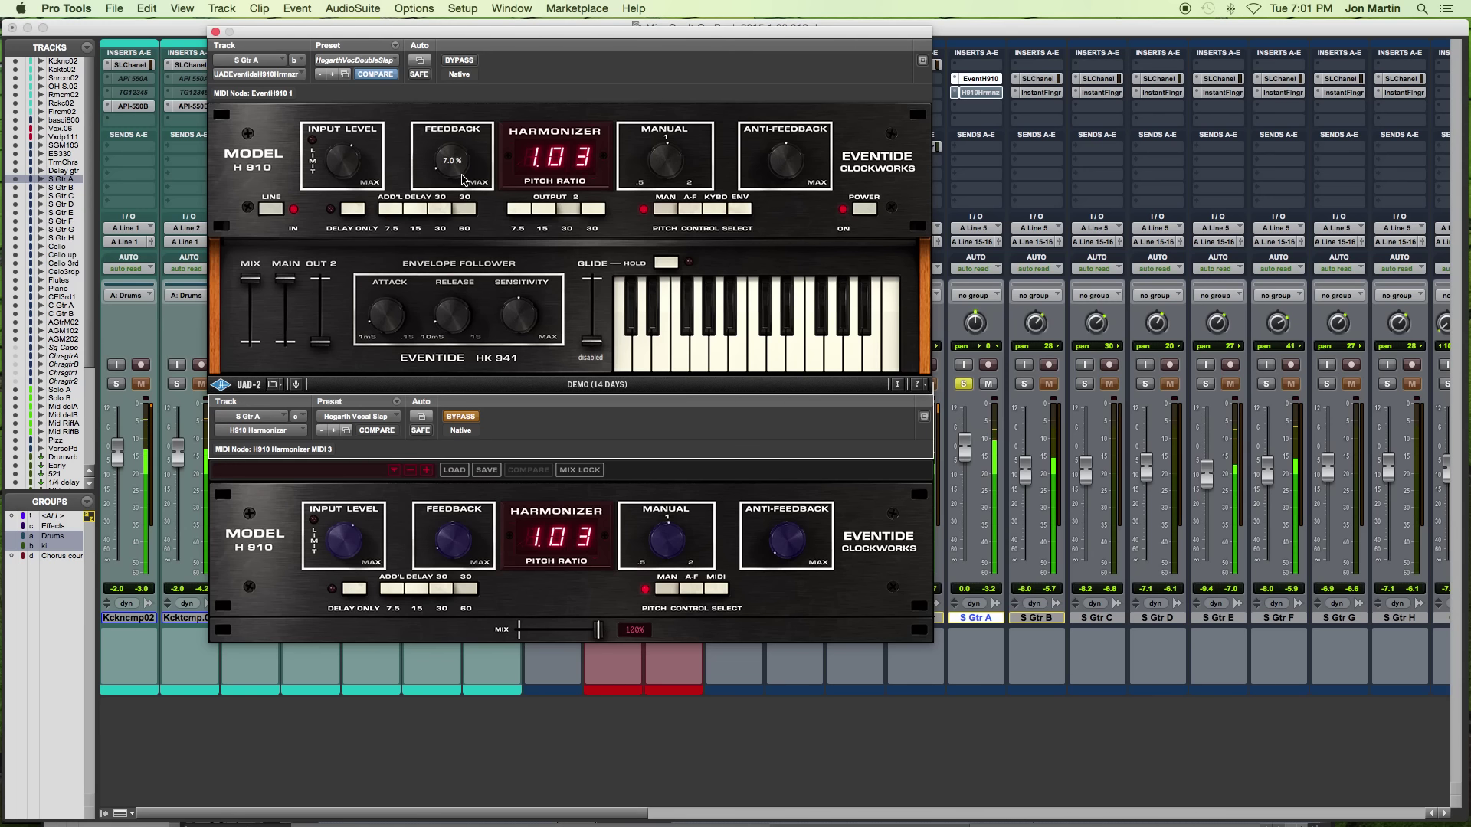
click(988, 92)
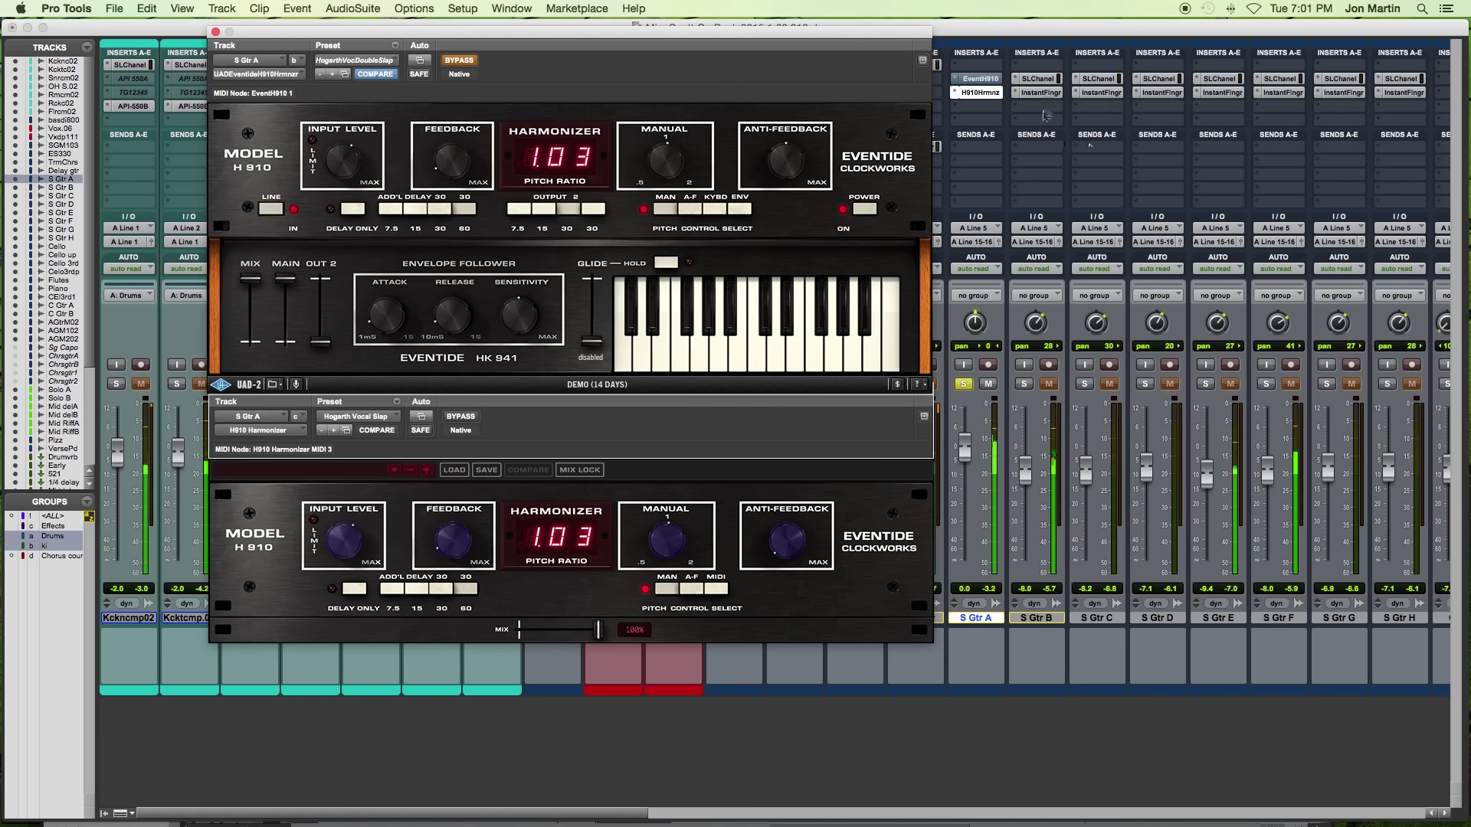
super+click(980, 79)
super+click(981, 93)
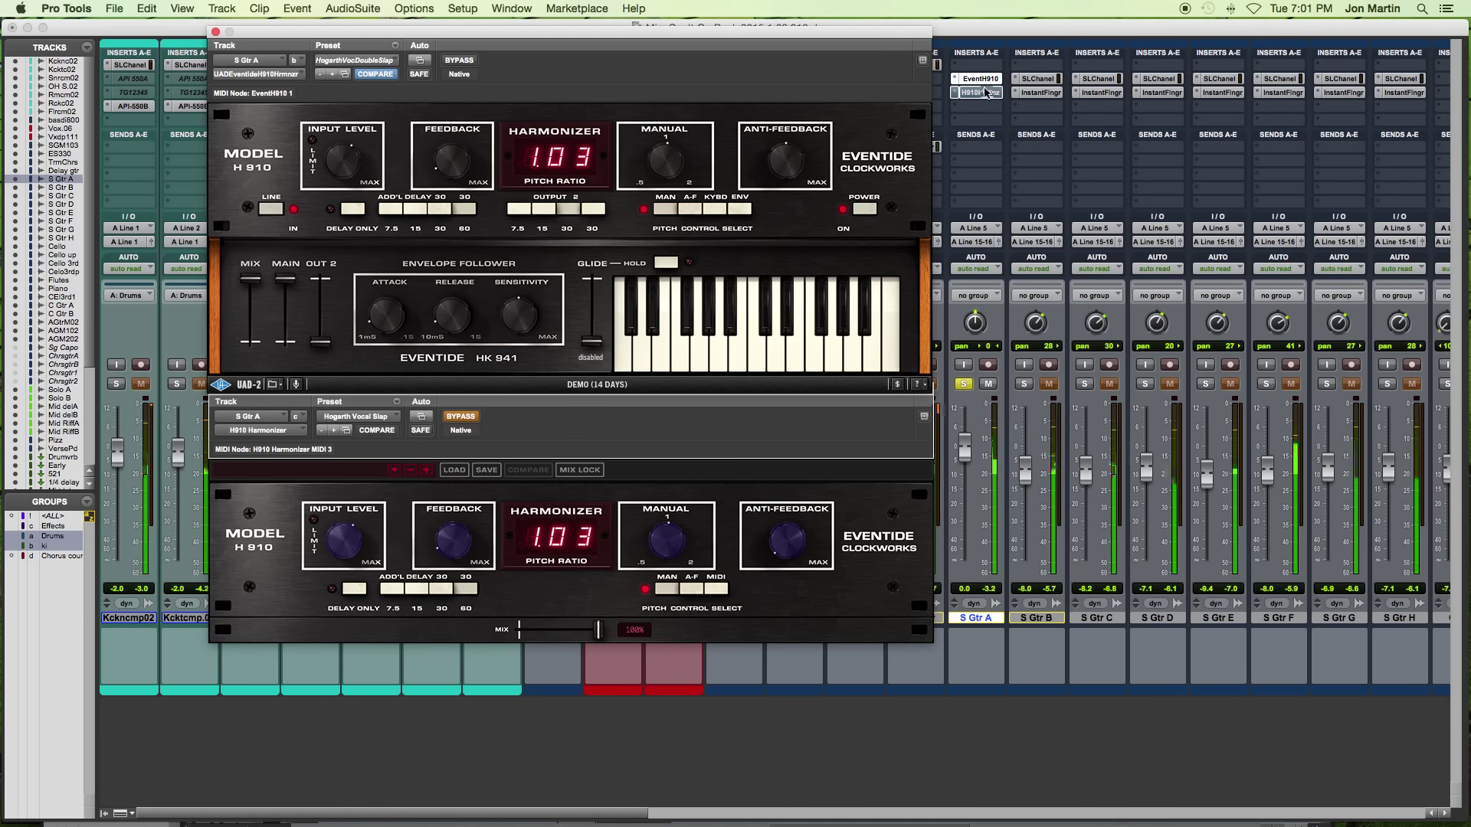
super+click(980, 79)
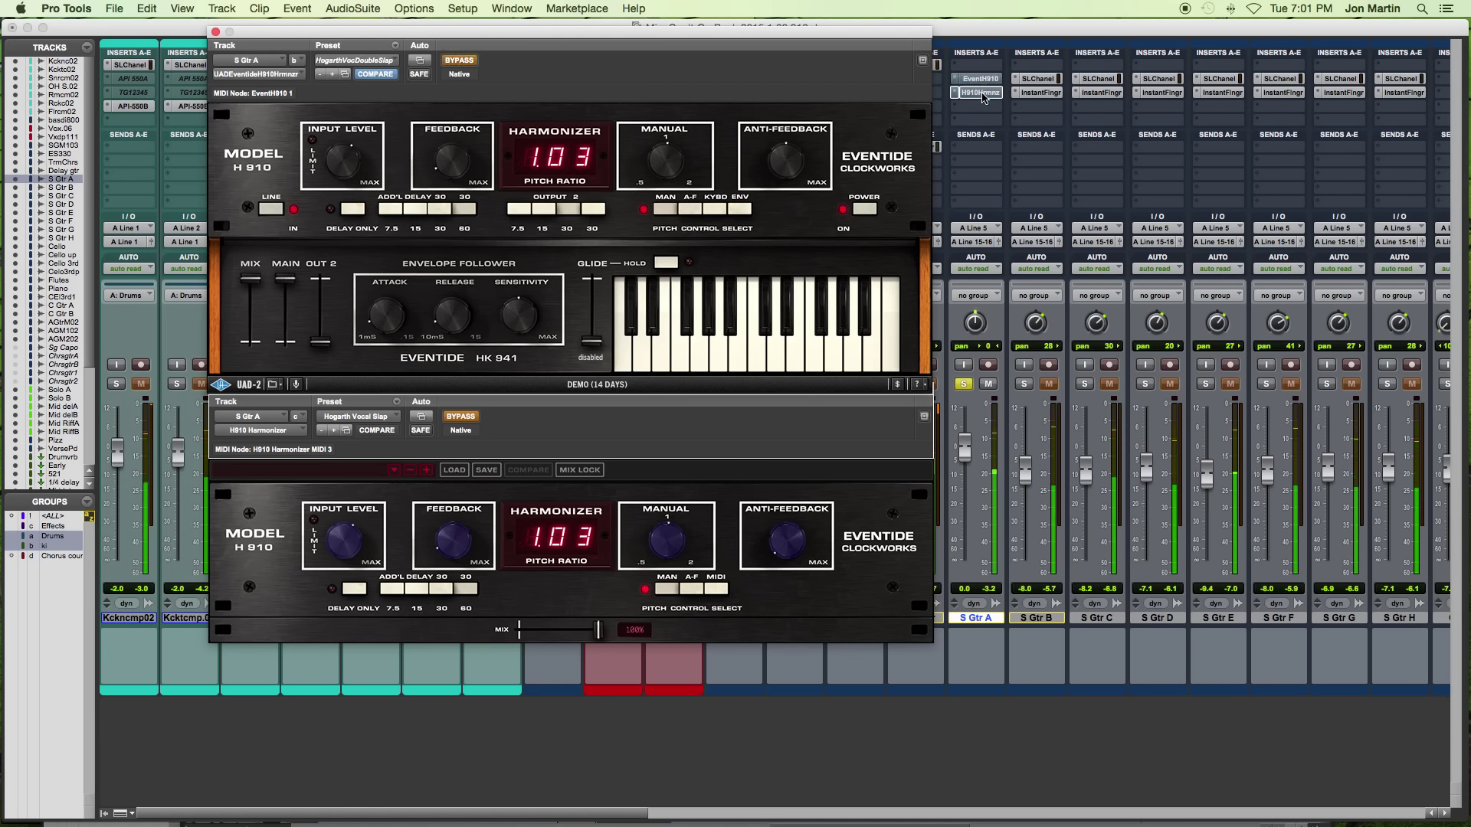
super+click(982, 93)
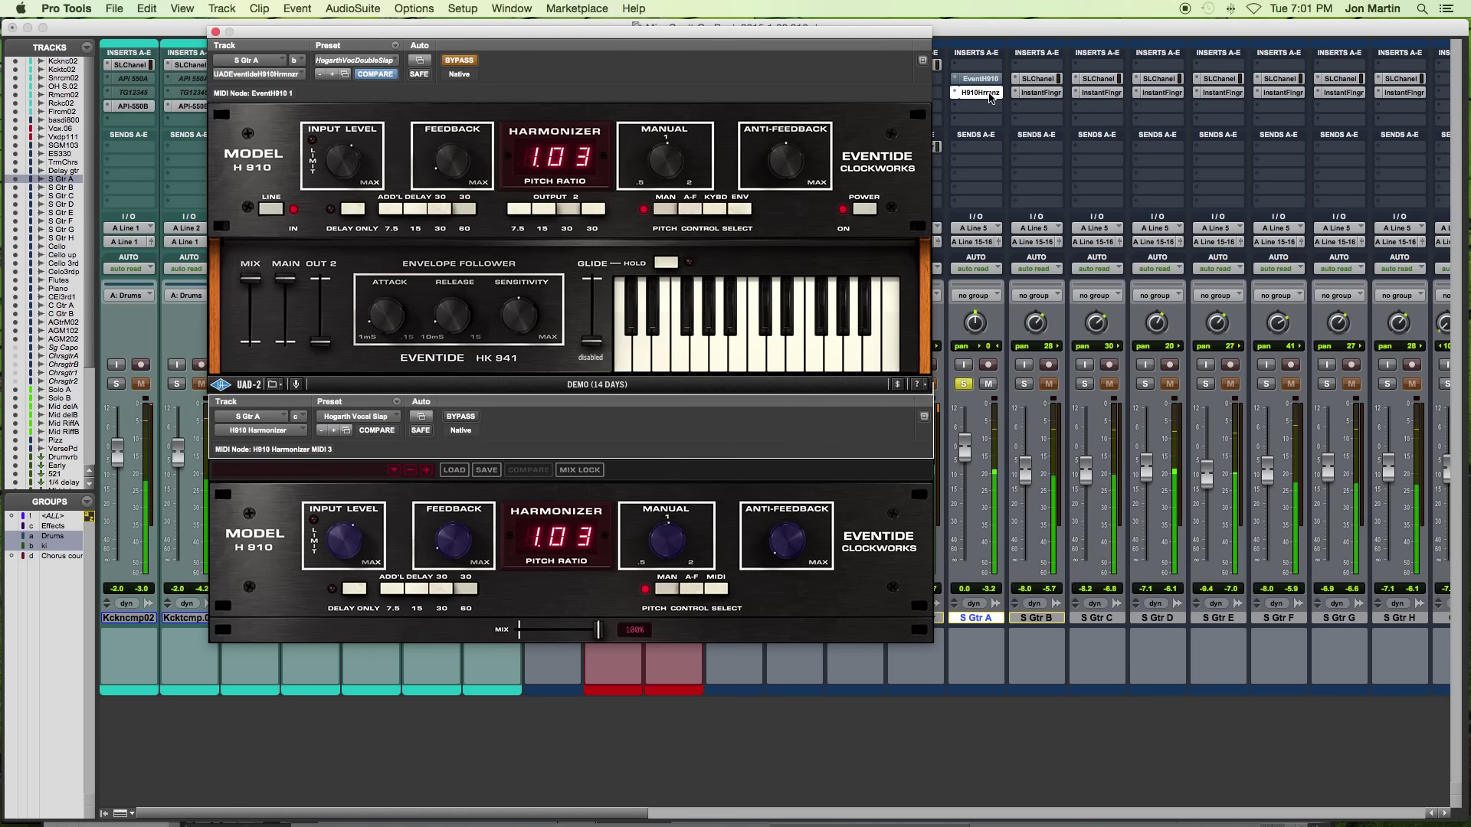
super+click(987, 92)
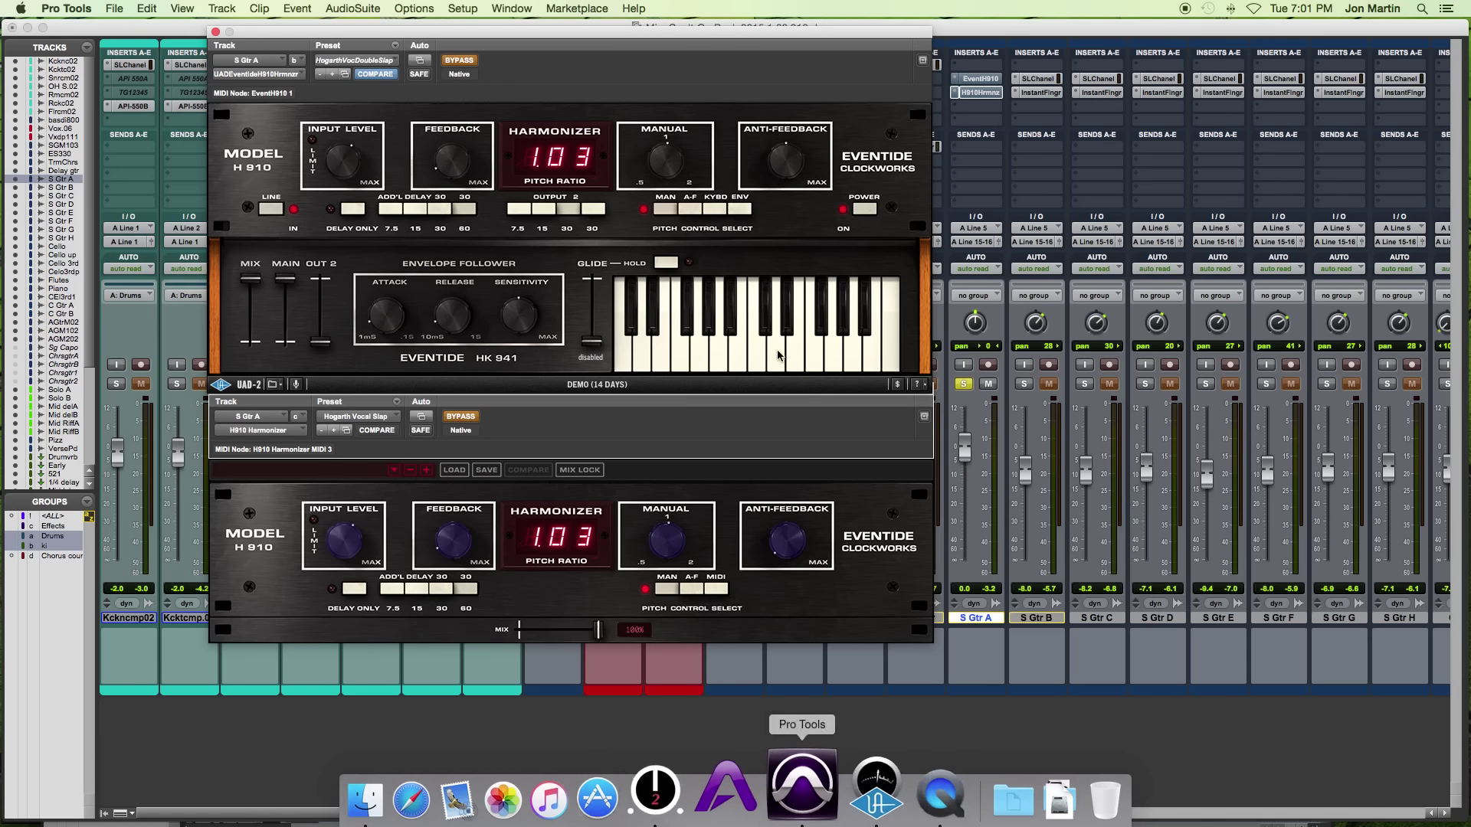
- Re-enable the UAD H910 and raise its feedback to about 33%
click(605, 60)
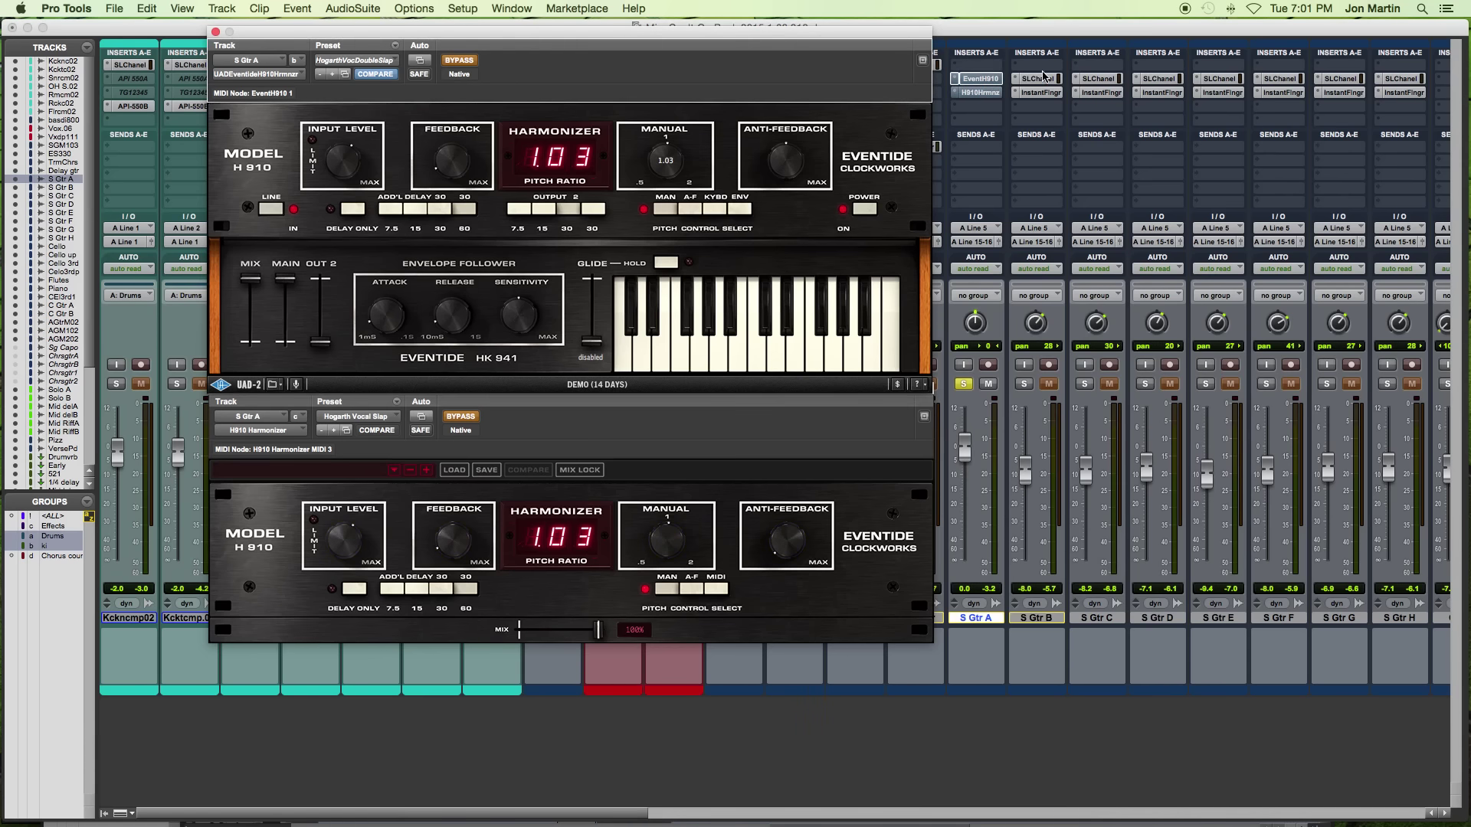
super+click(982, 79)
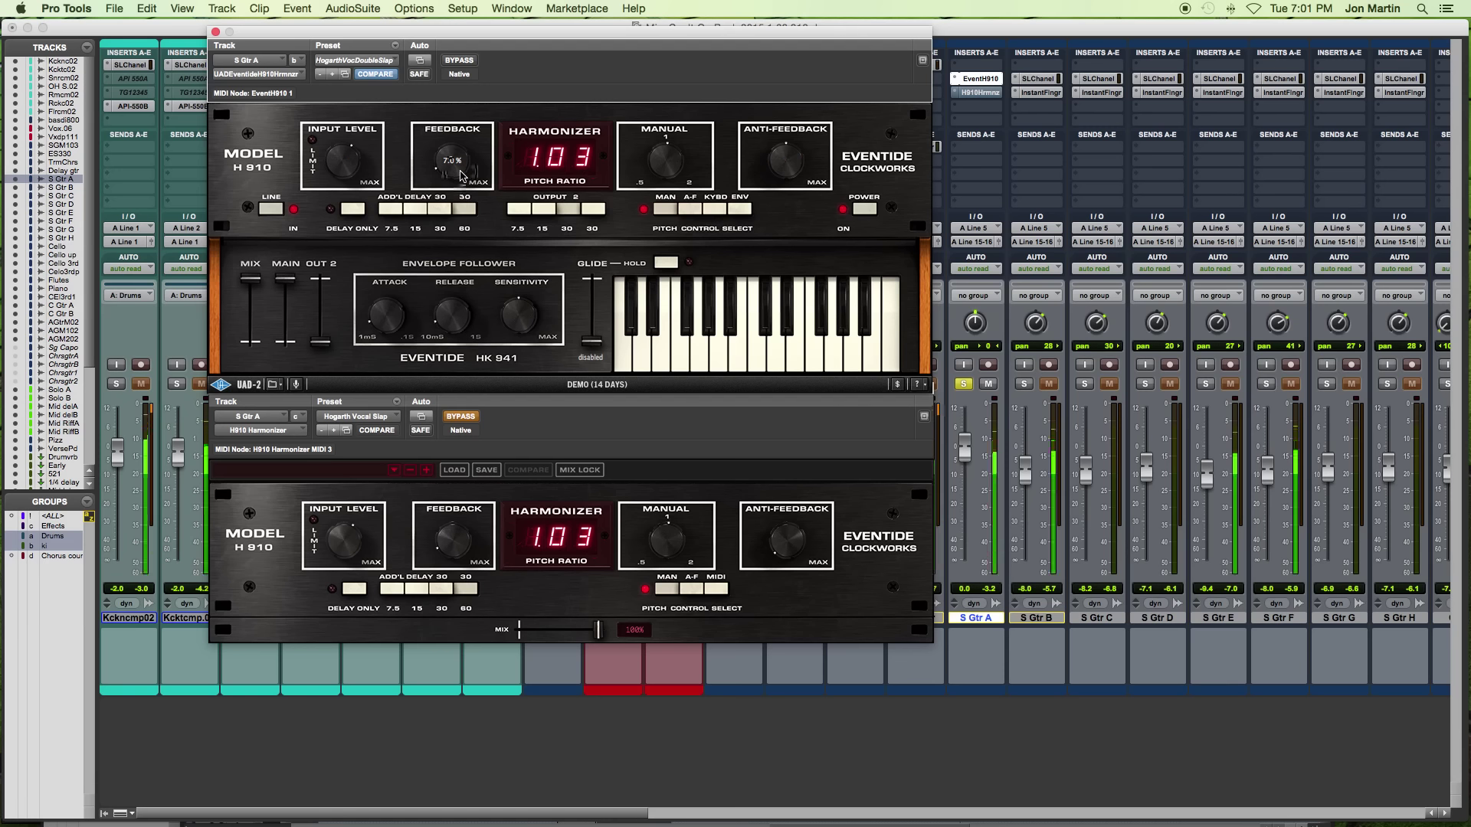
drag(460, 173, 478, 83)
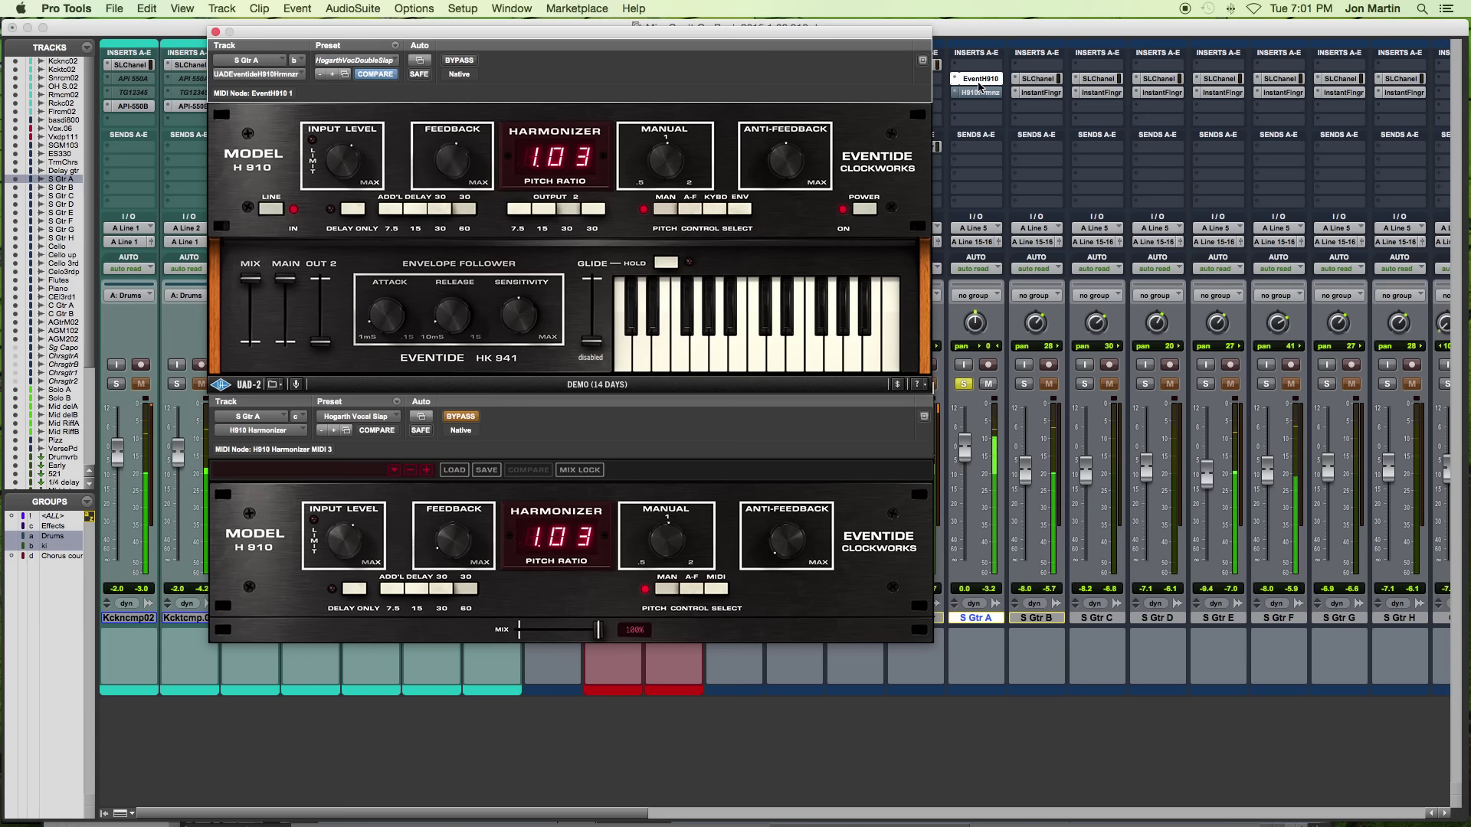
- Raise the Eventide H910 feedback to about 47%, then bypass it and re-enable the UAD
click(452, 536)
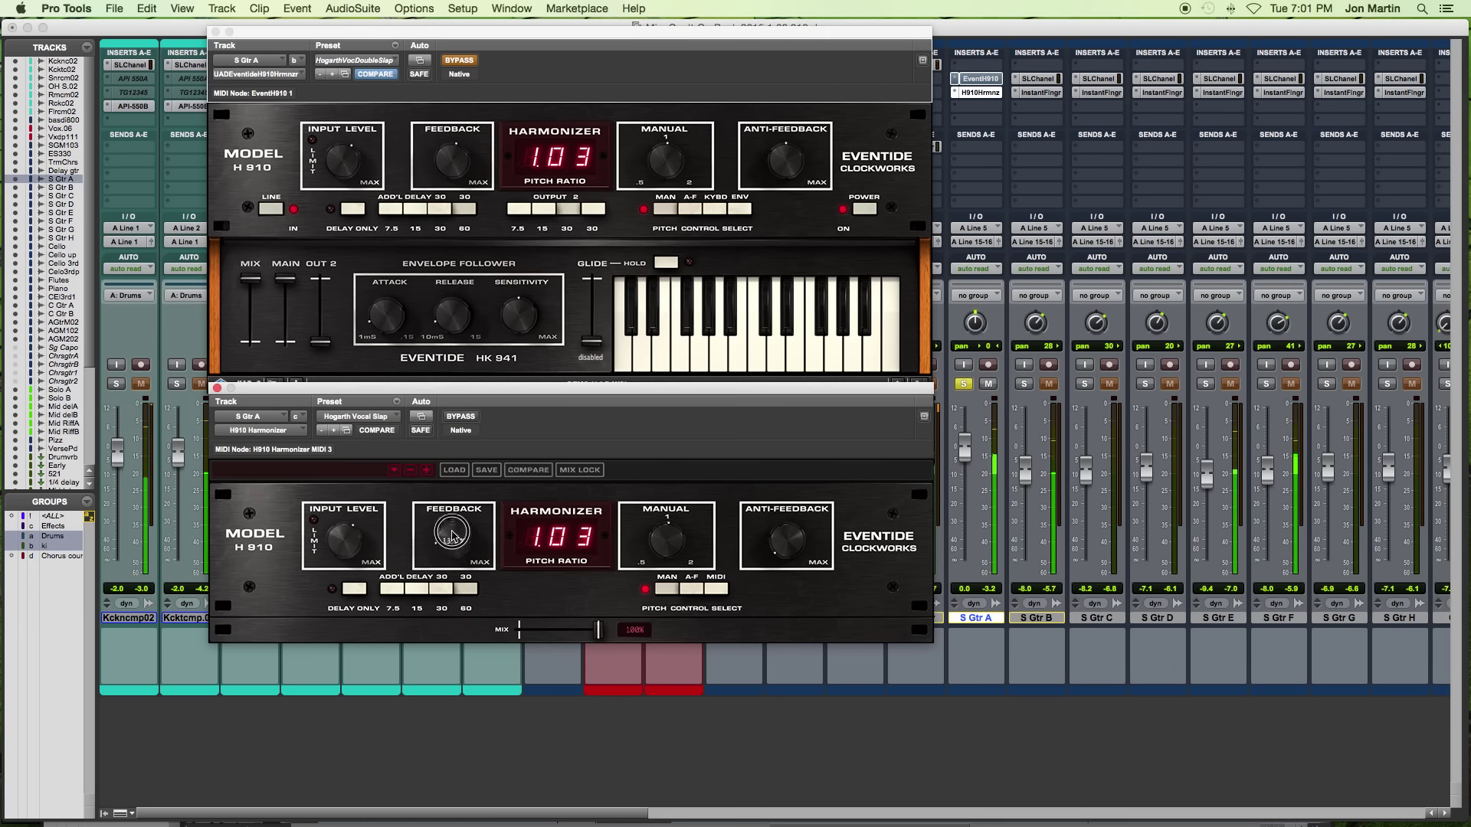
drag(452, 536, 462, 458)
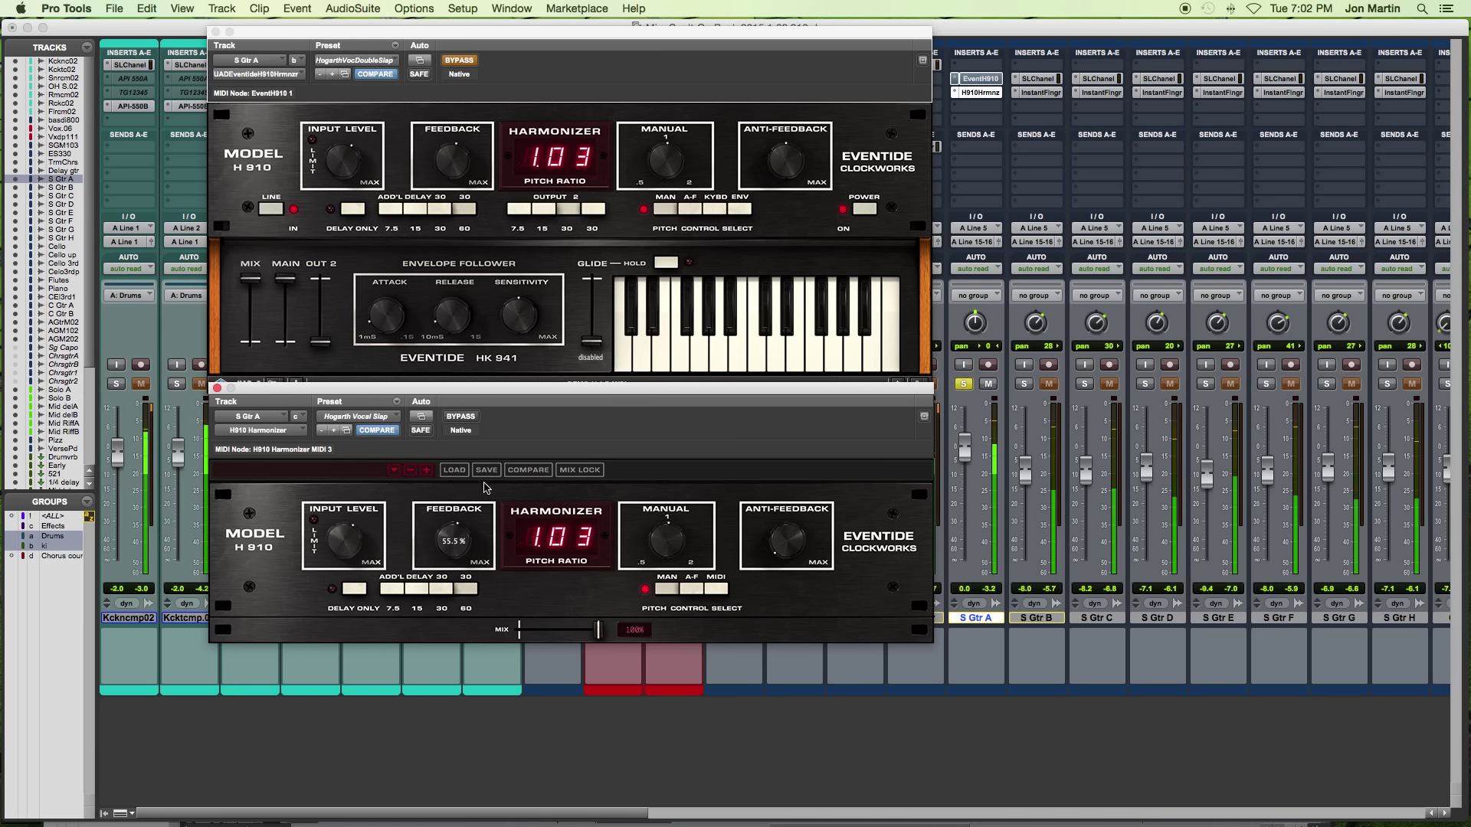
super+click(988, 92)
super+click(985, 80)
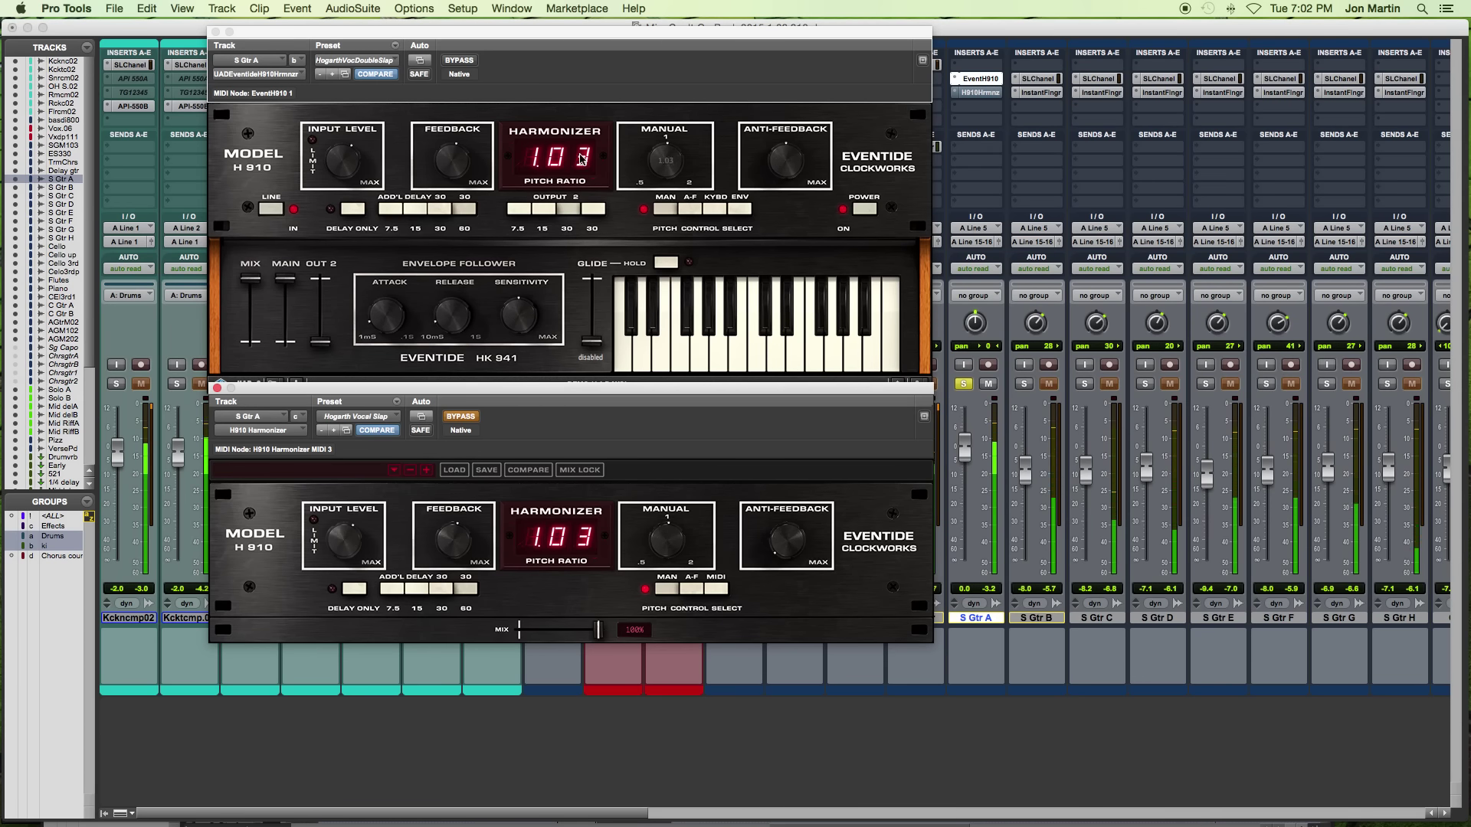
- Put the UAD H910 in anti-feedback mode with 67.1% feedback and about 69% anti-feedback
click(456, 174)
drag(456, 174, 456, 162)
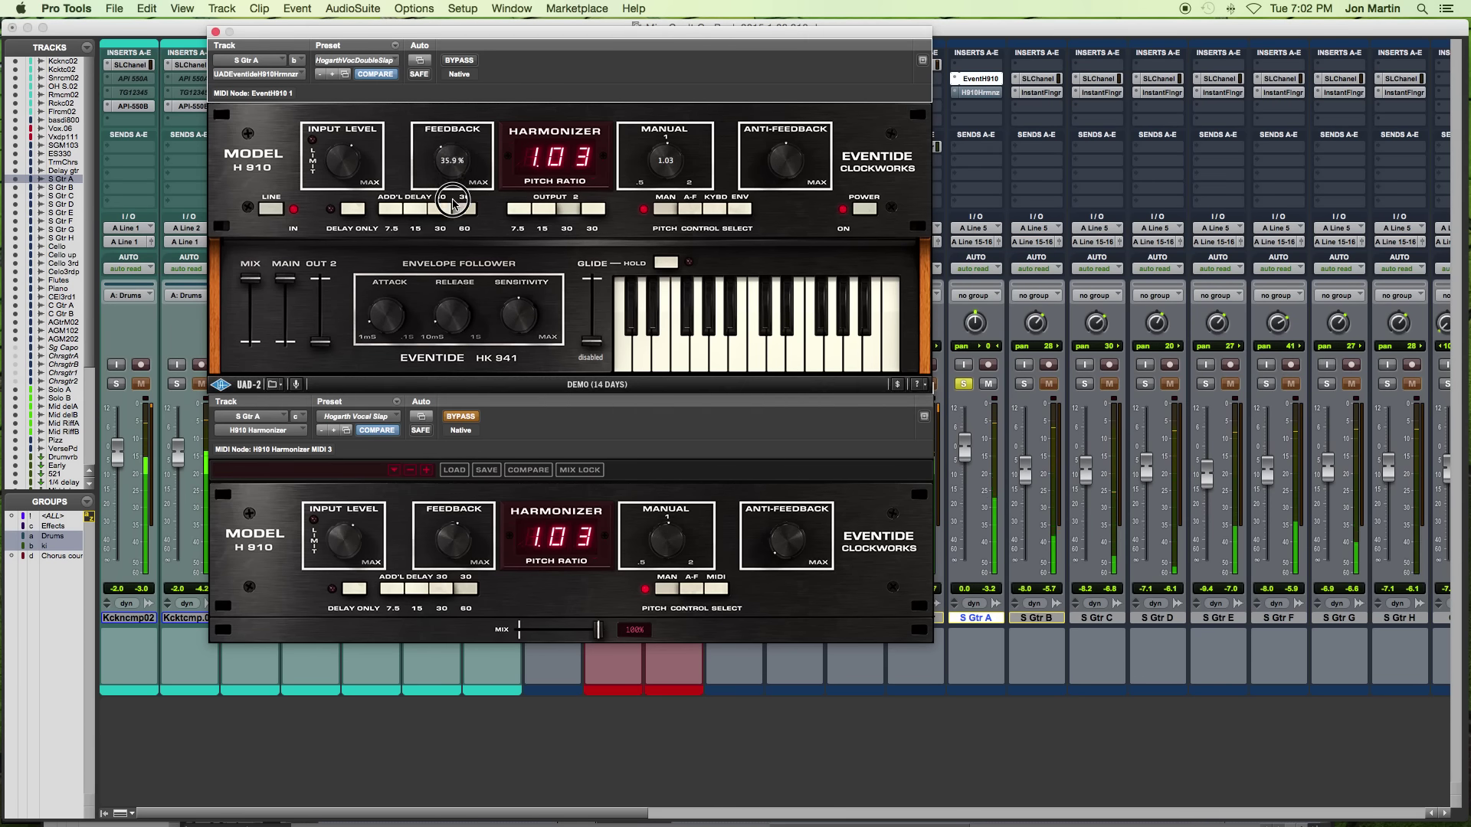
click(694, 209)
drag(785, 159, 795, 69)
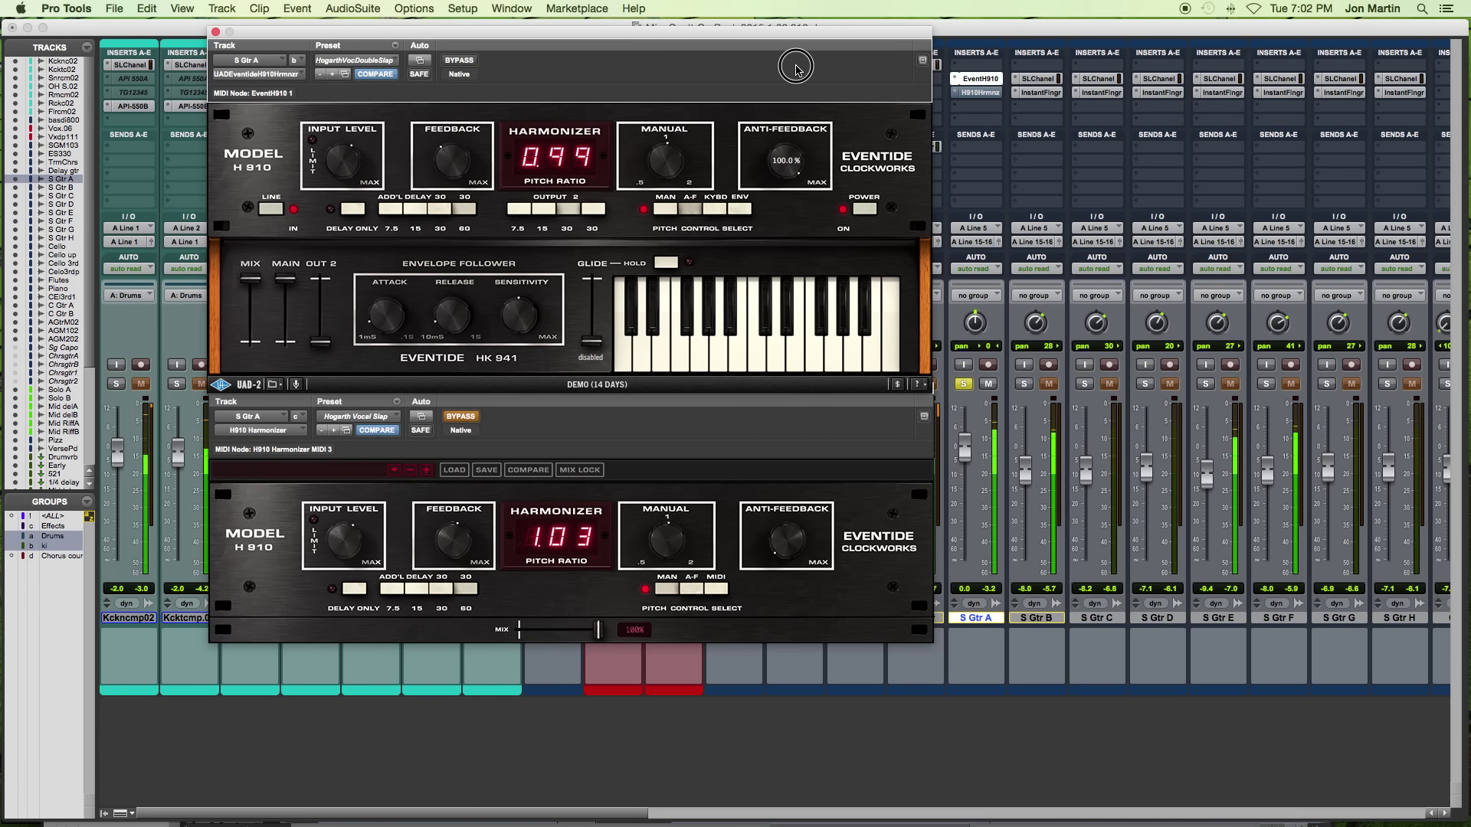
drag(455, 173, 456, 113)
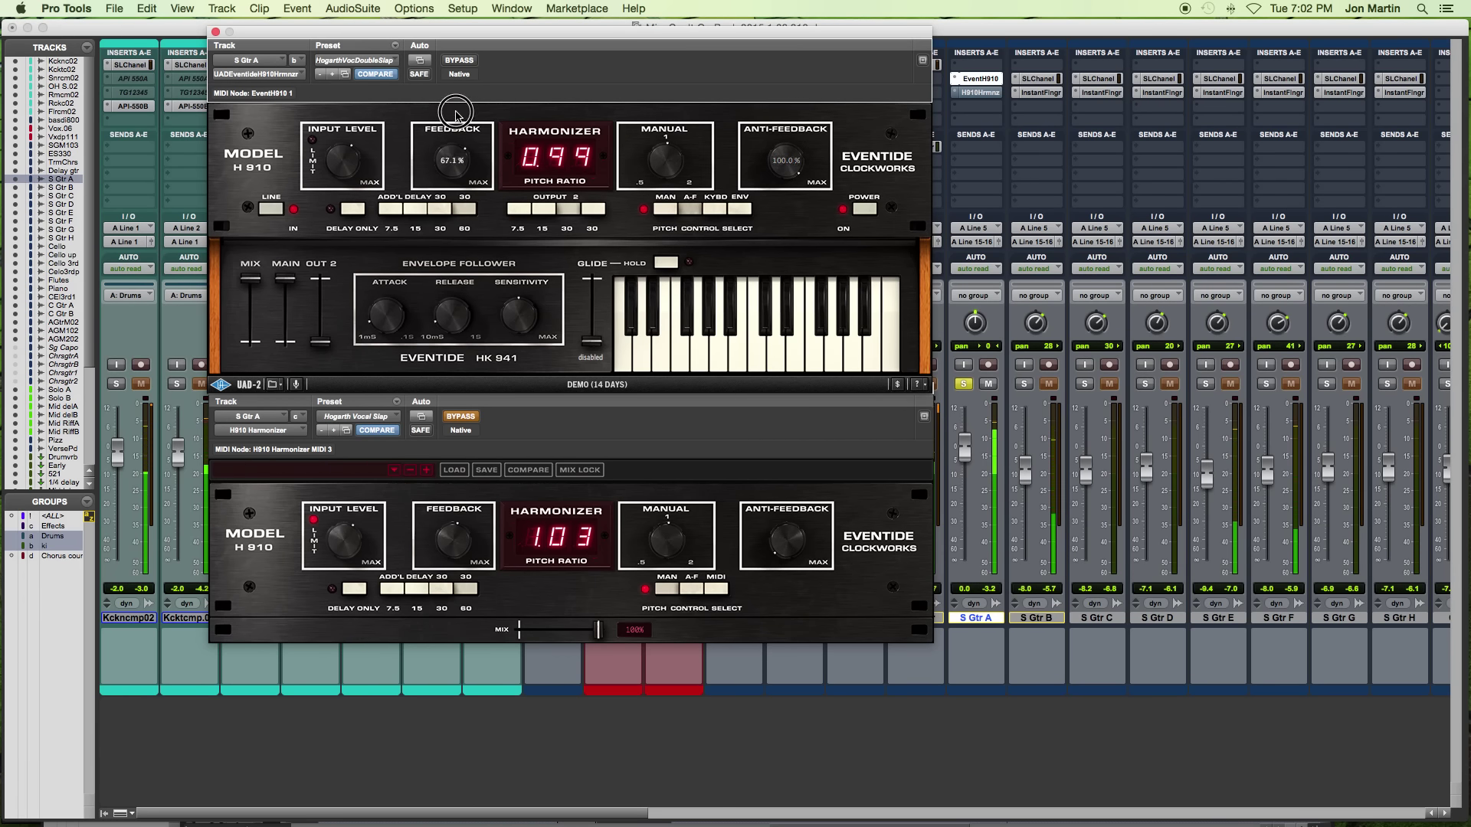
drag(802, 153, 765, 218)
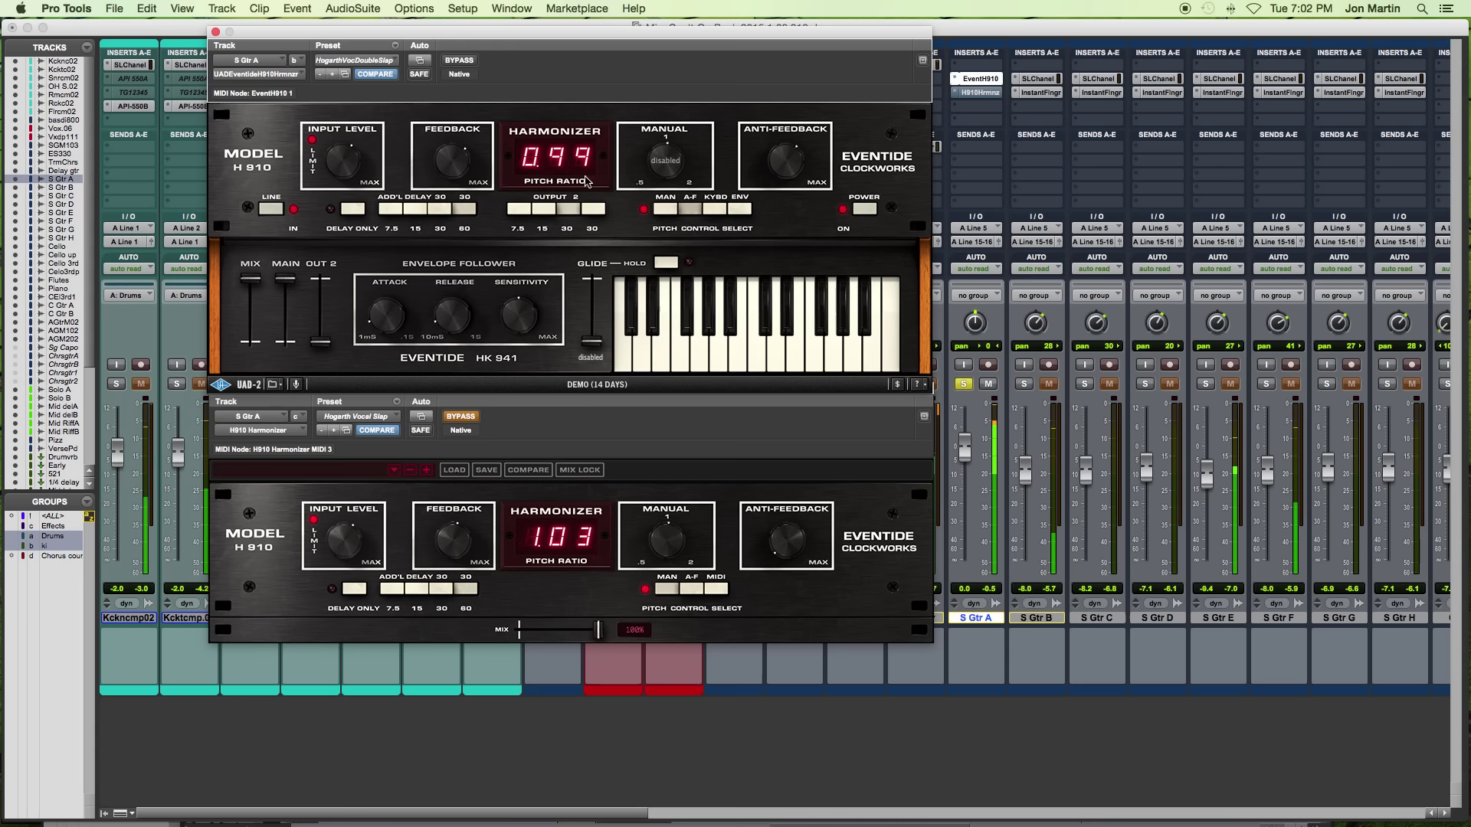
- Bypass the UAD H910, re-enable the Eventide H910, and raise its anti-feedback and feedback
super+click(980, 78)
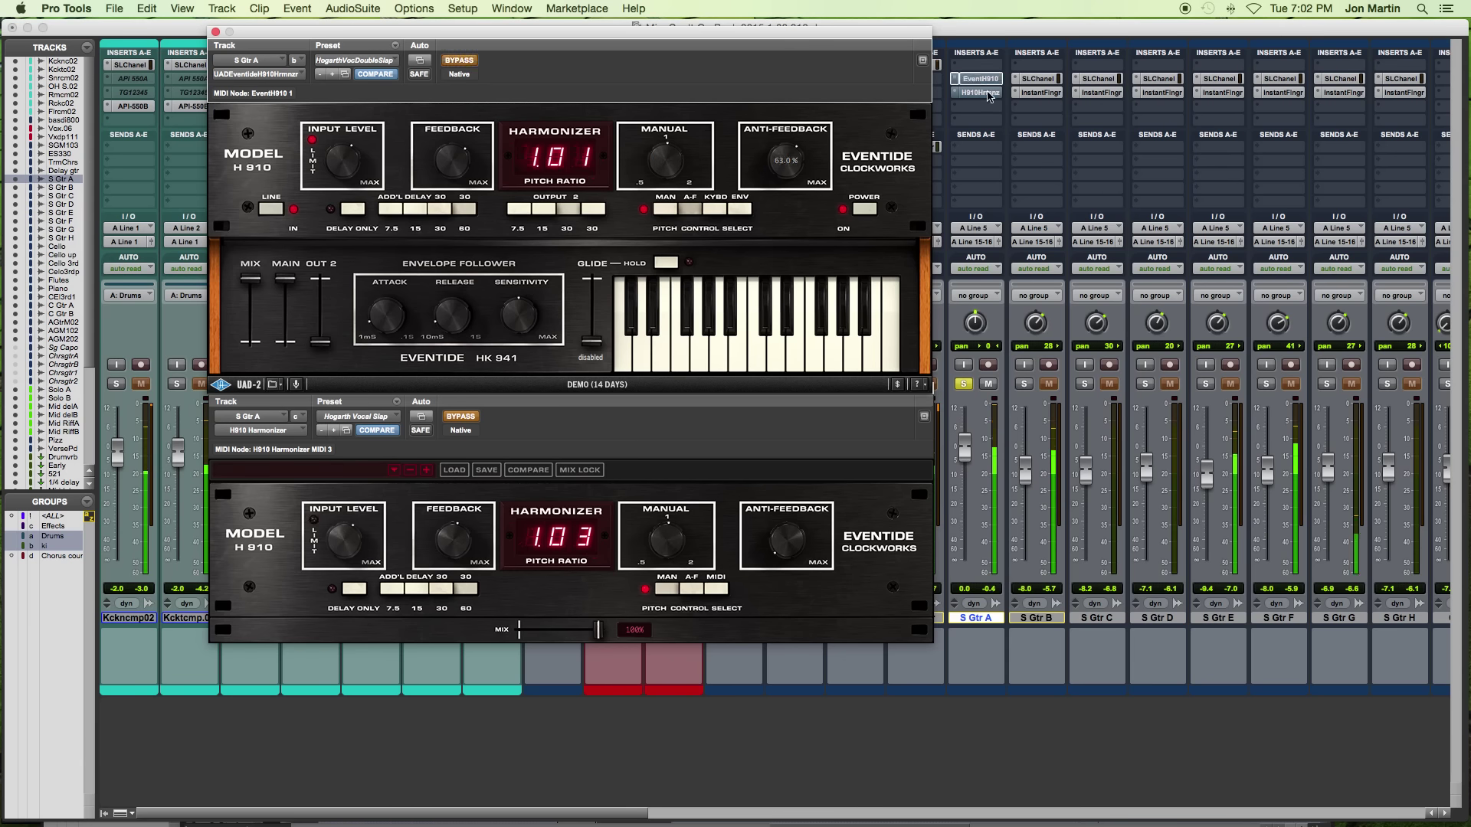
super+click(987, 92)
click(783, 500)
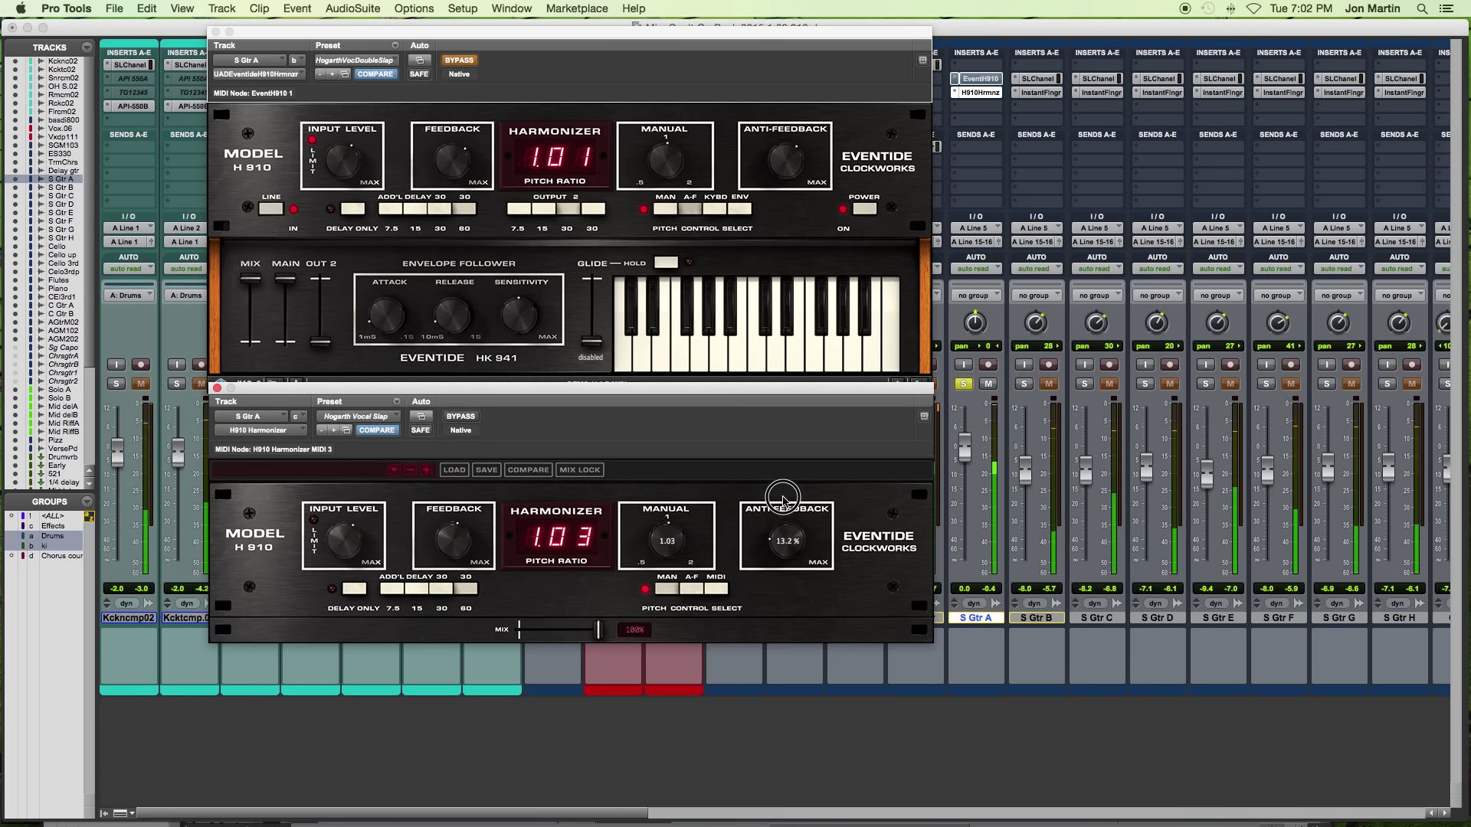
drag(782, 500, 792, 400)
click(464, 529)
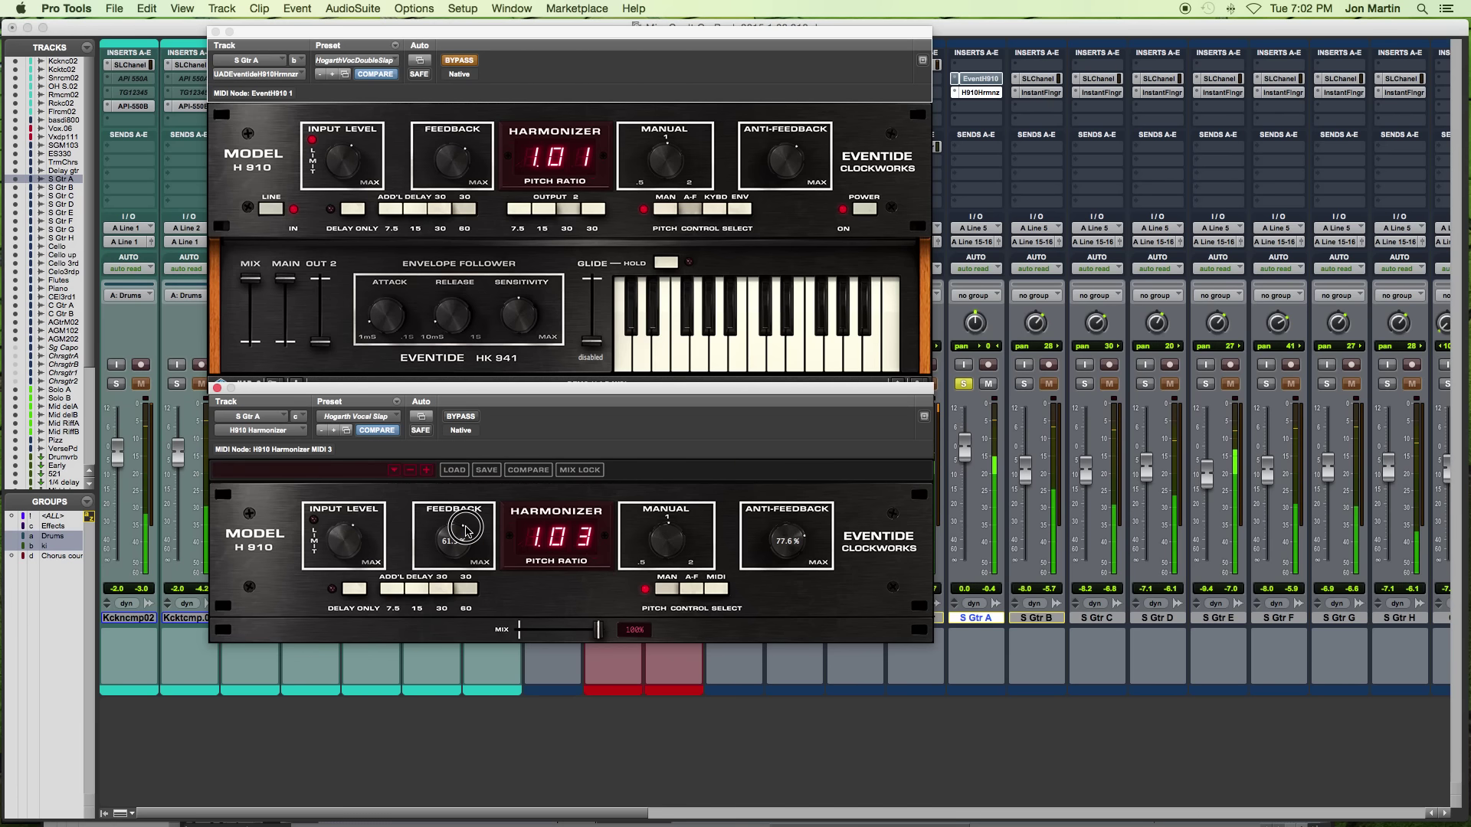
drag(465, 529, 452, 507)
- Match the Eventide H910 to the UAD: anti-feedback mode, 66.8% anti-feedback, 60.2% feedback
click(470, 178)
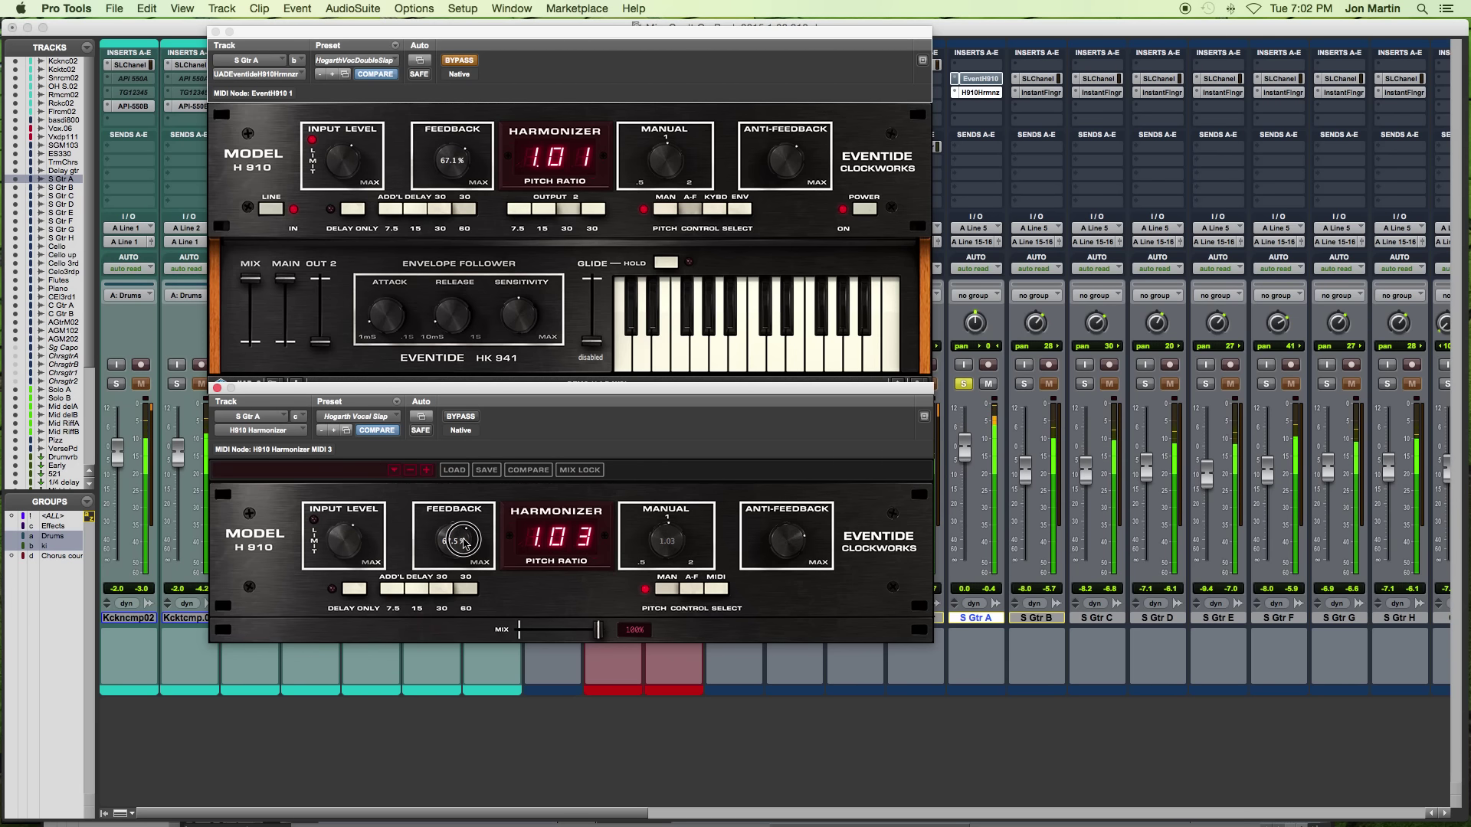
click(785, 160)
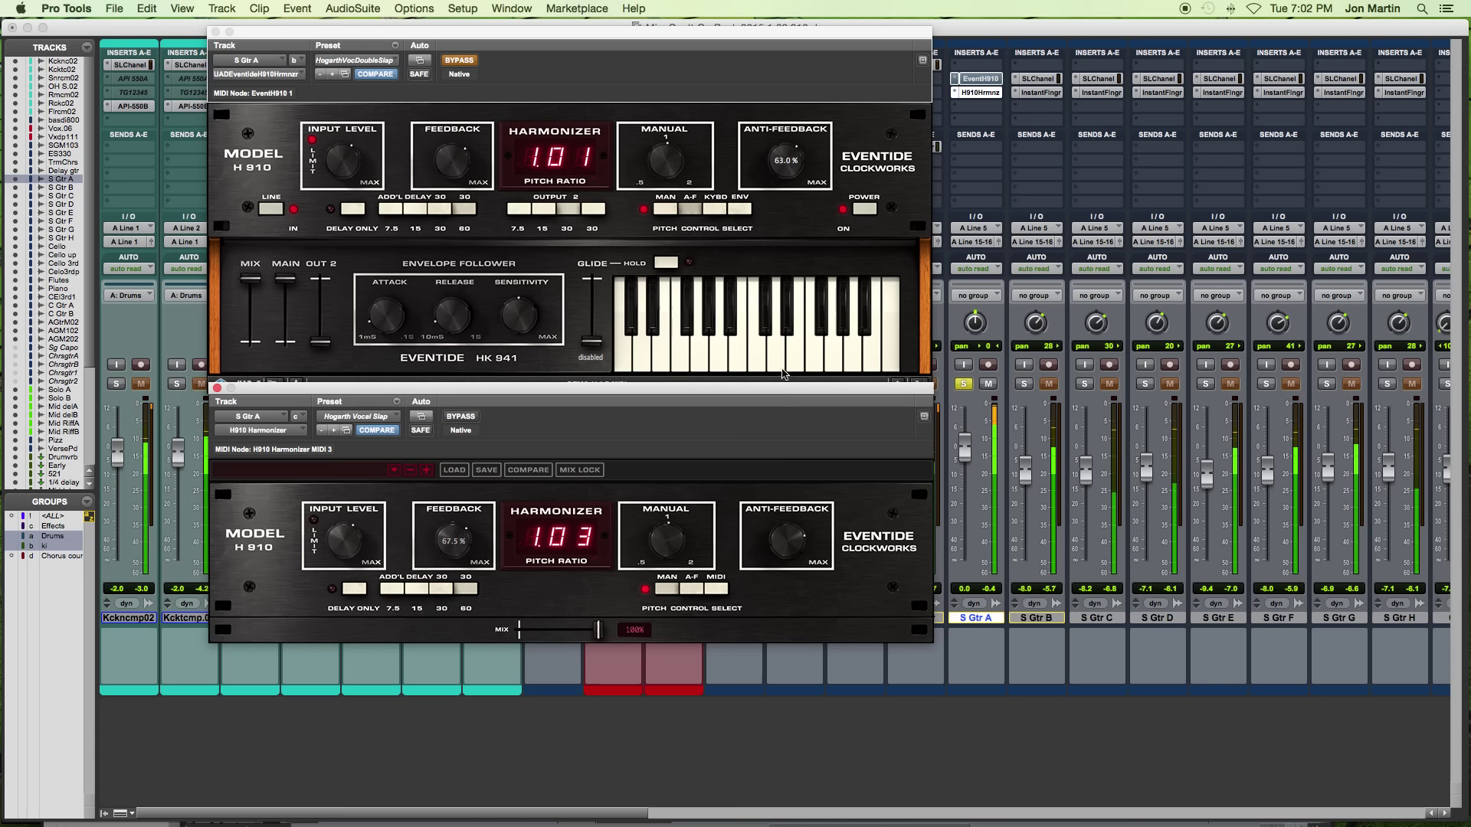
drag(797, 578, 792, 638)
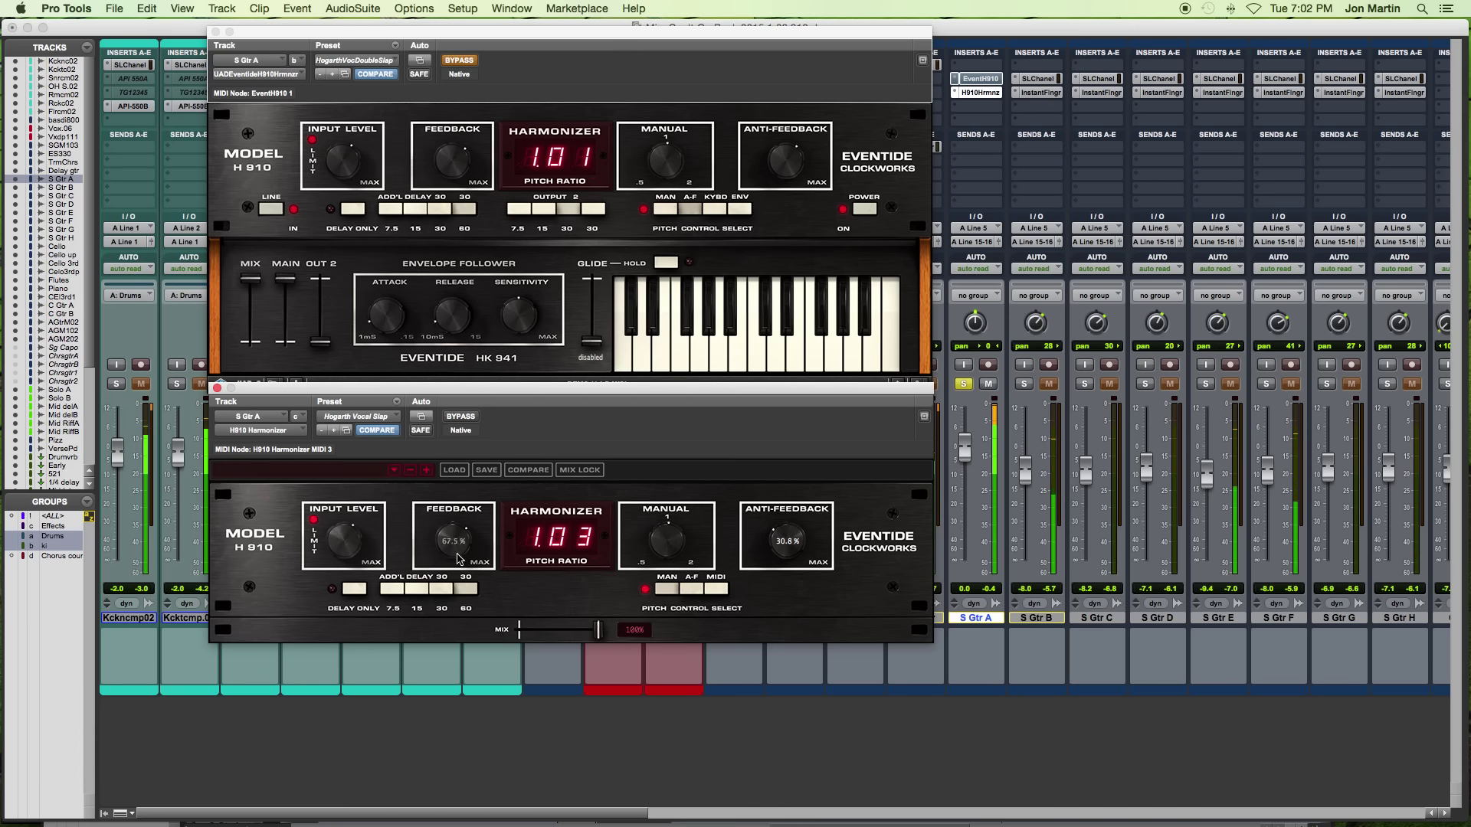
drag(458, 558, 462, 575)
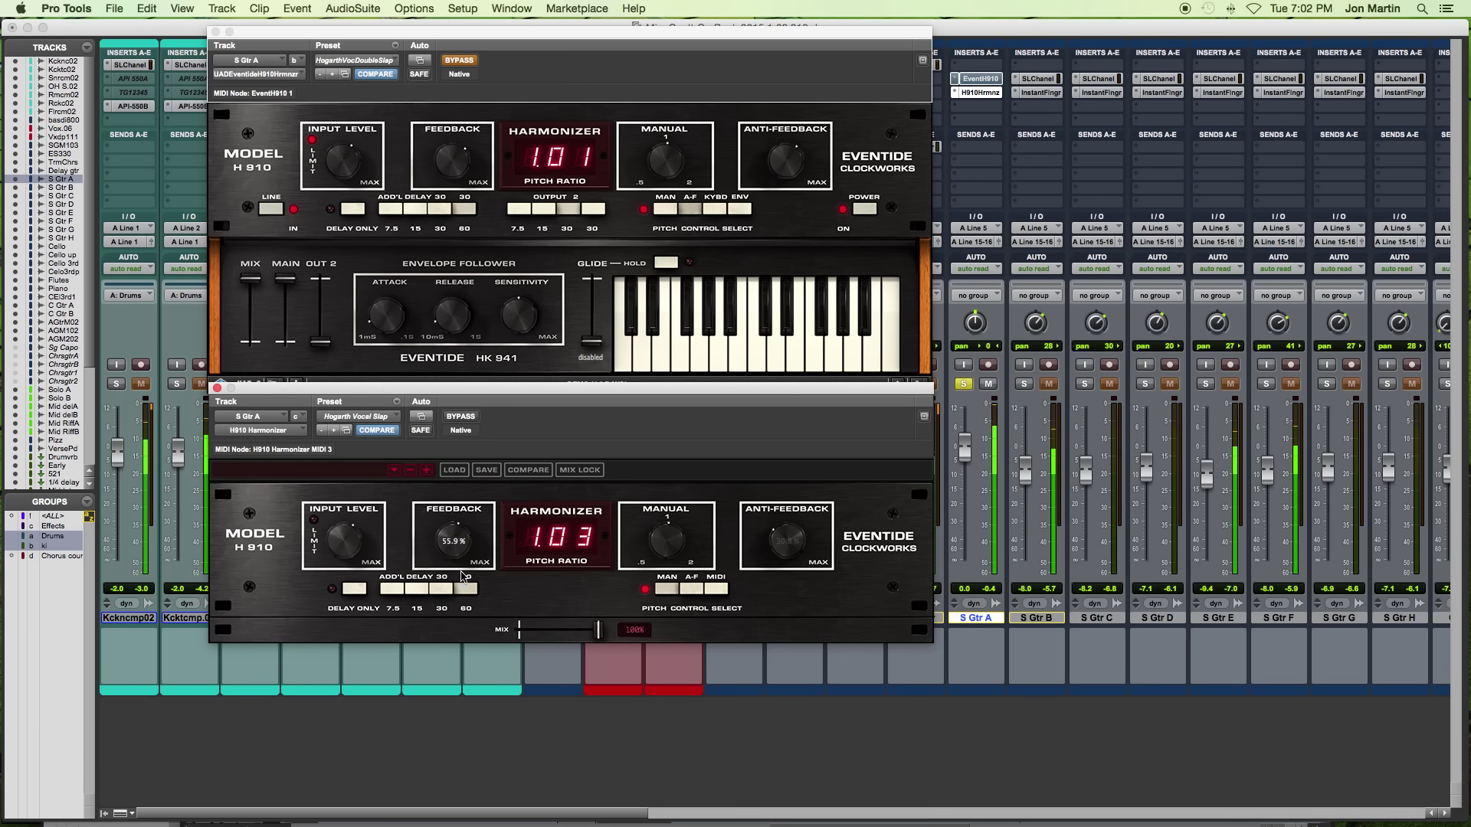
click(691, 589)
drag(781, 546, 792, 471)
drag(458, 536, 460, 524)
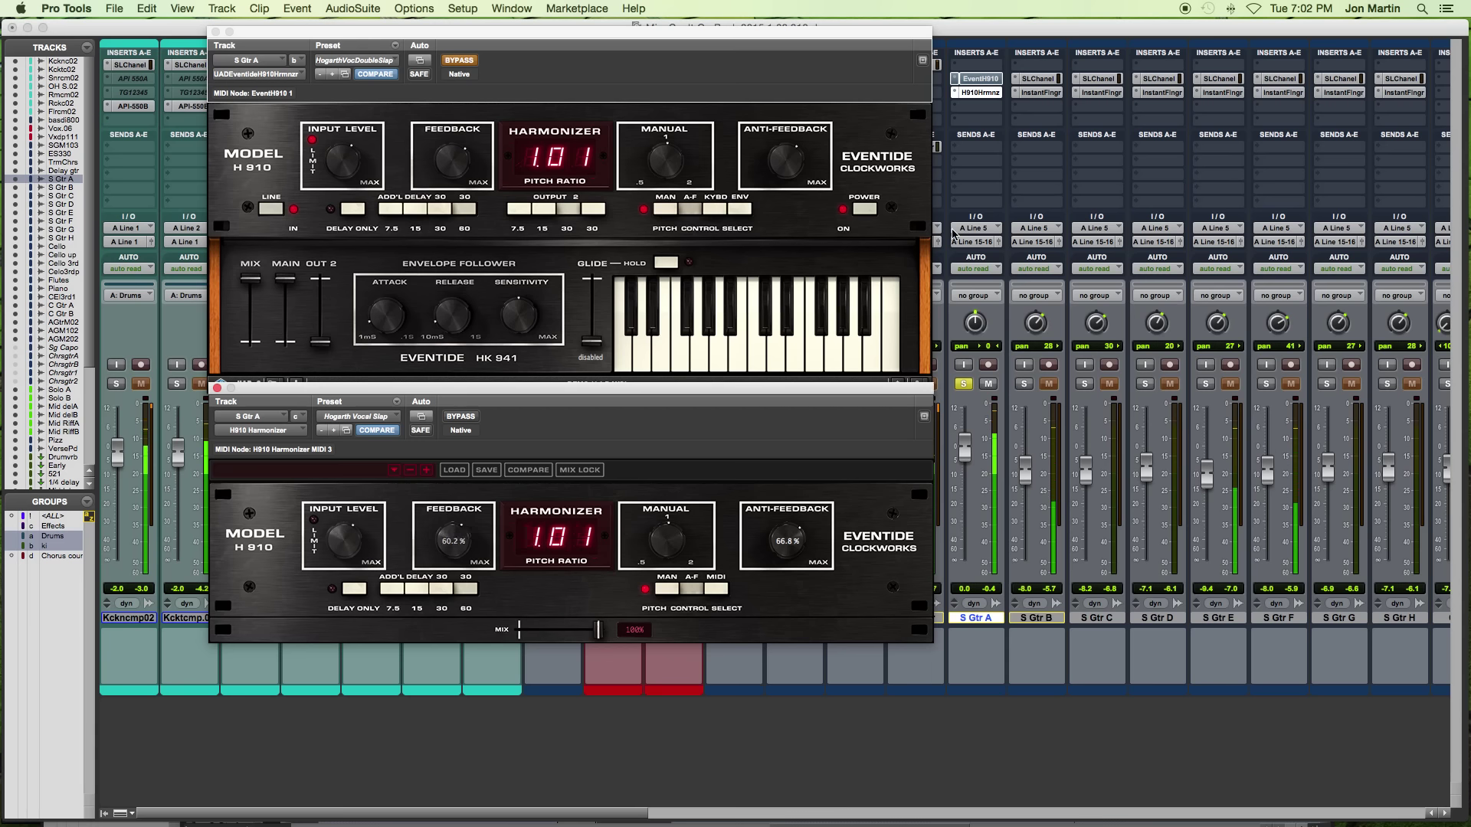
- Bypass the Eventide H910 insert on S Gtr A and bring both H910 windows forward
super+click(982, 92)
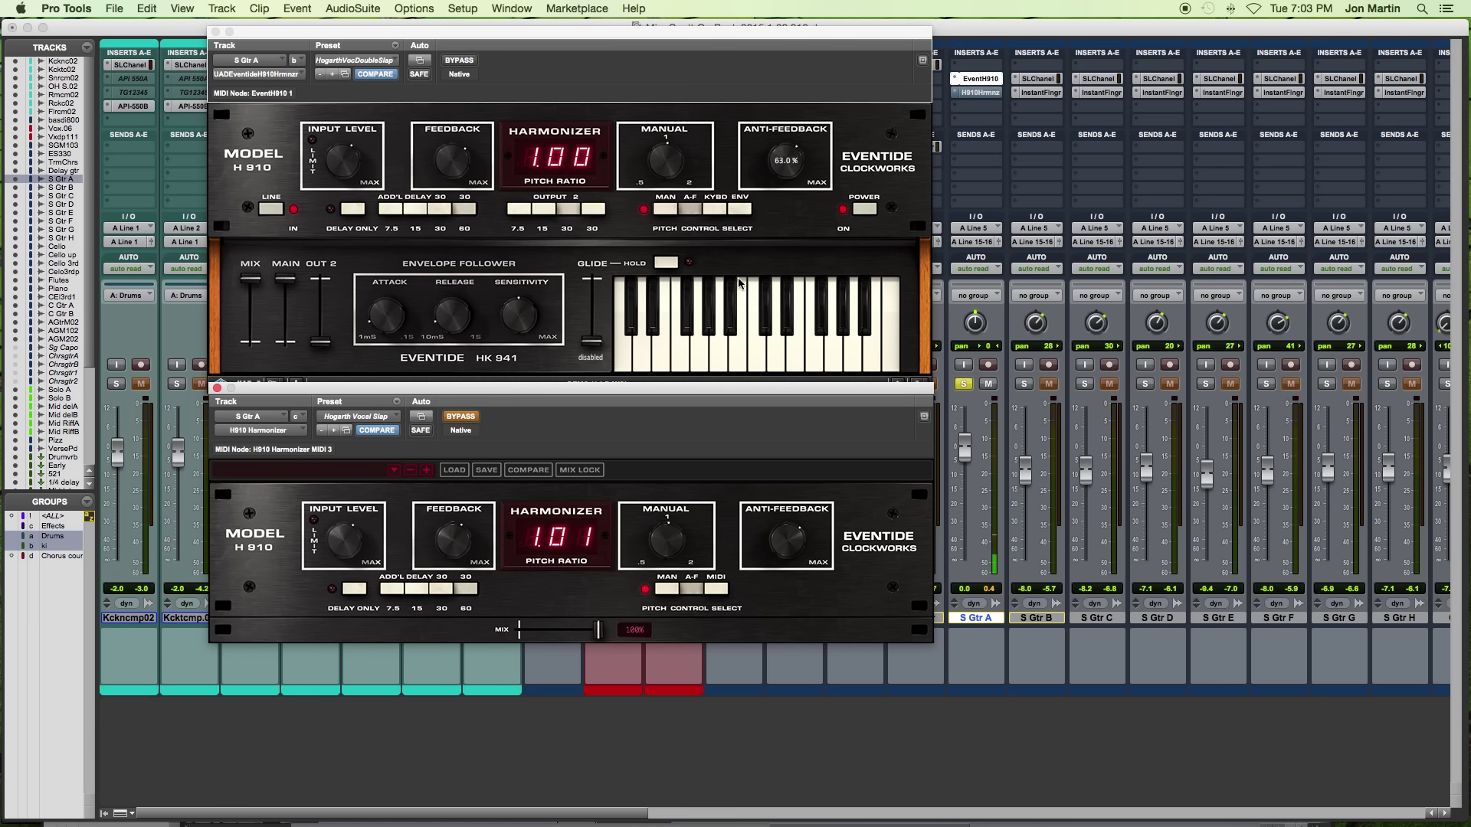
mouse_move(819, 511)
click(565, 70)
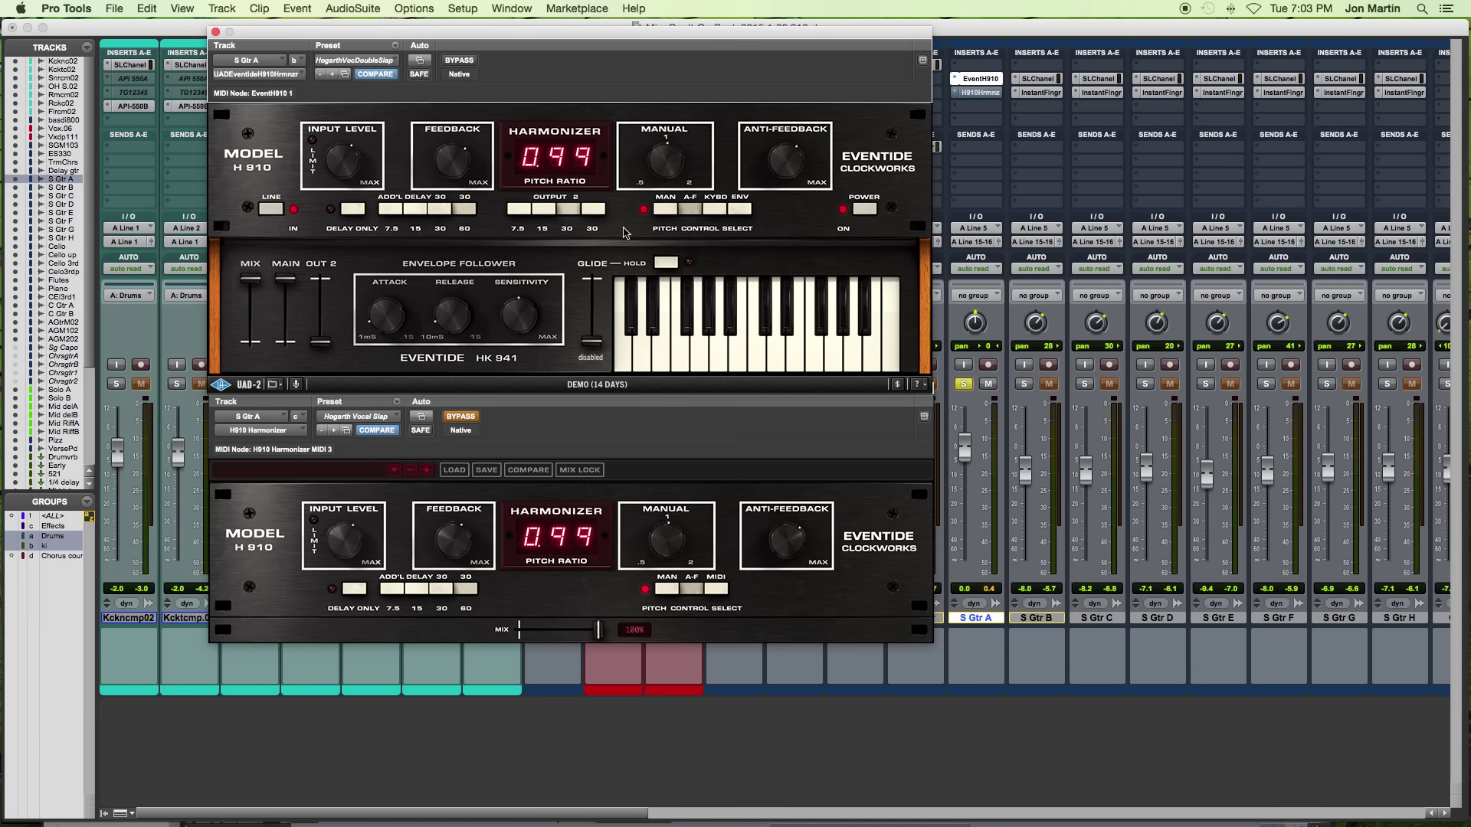
click(685, 447)
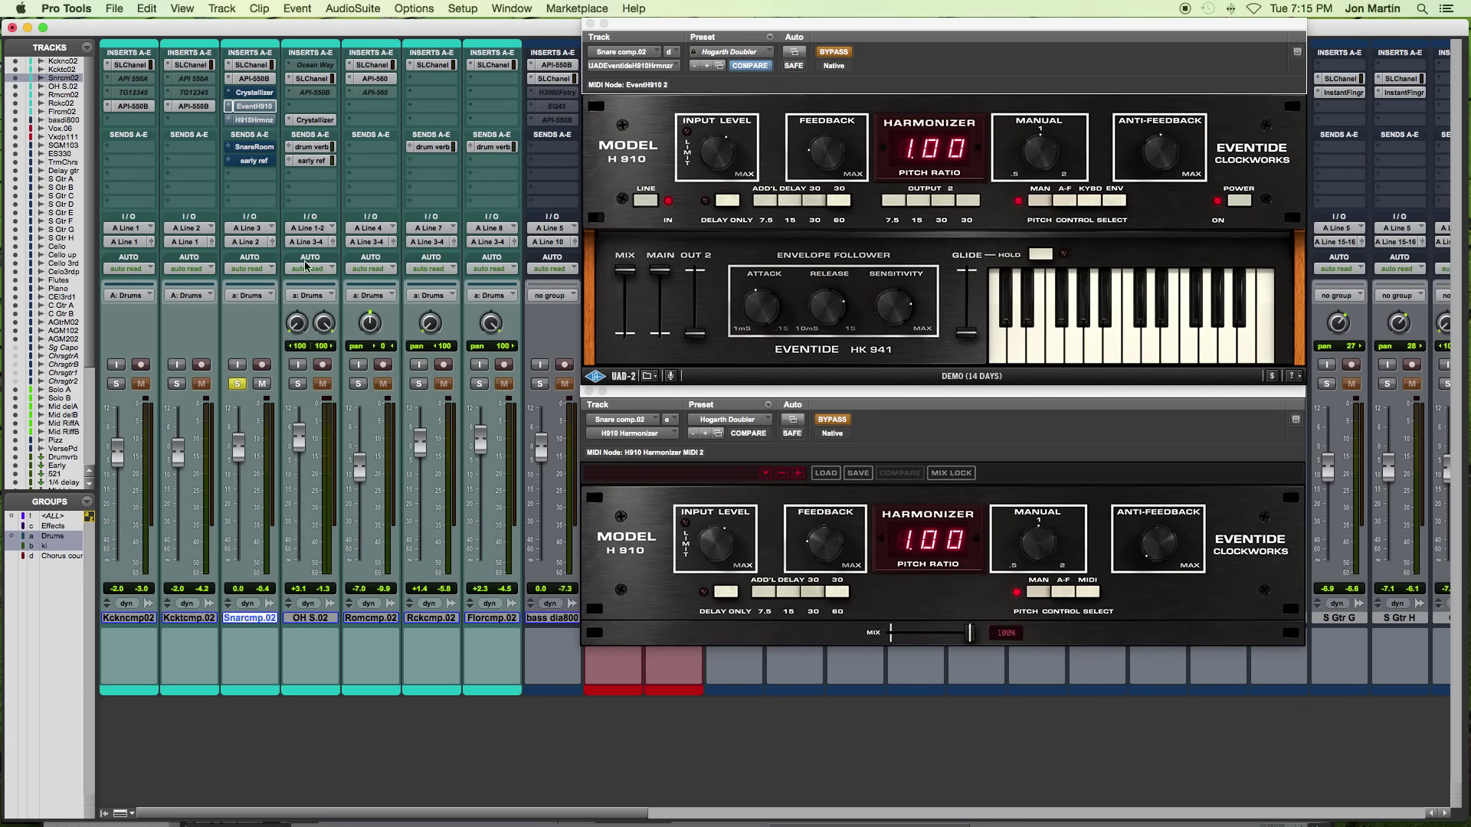
- Open and close Crystallizer on Snare comp.02, then bring the snare's UAD H910 forward
click(249, 93)
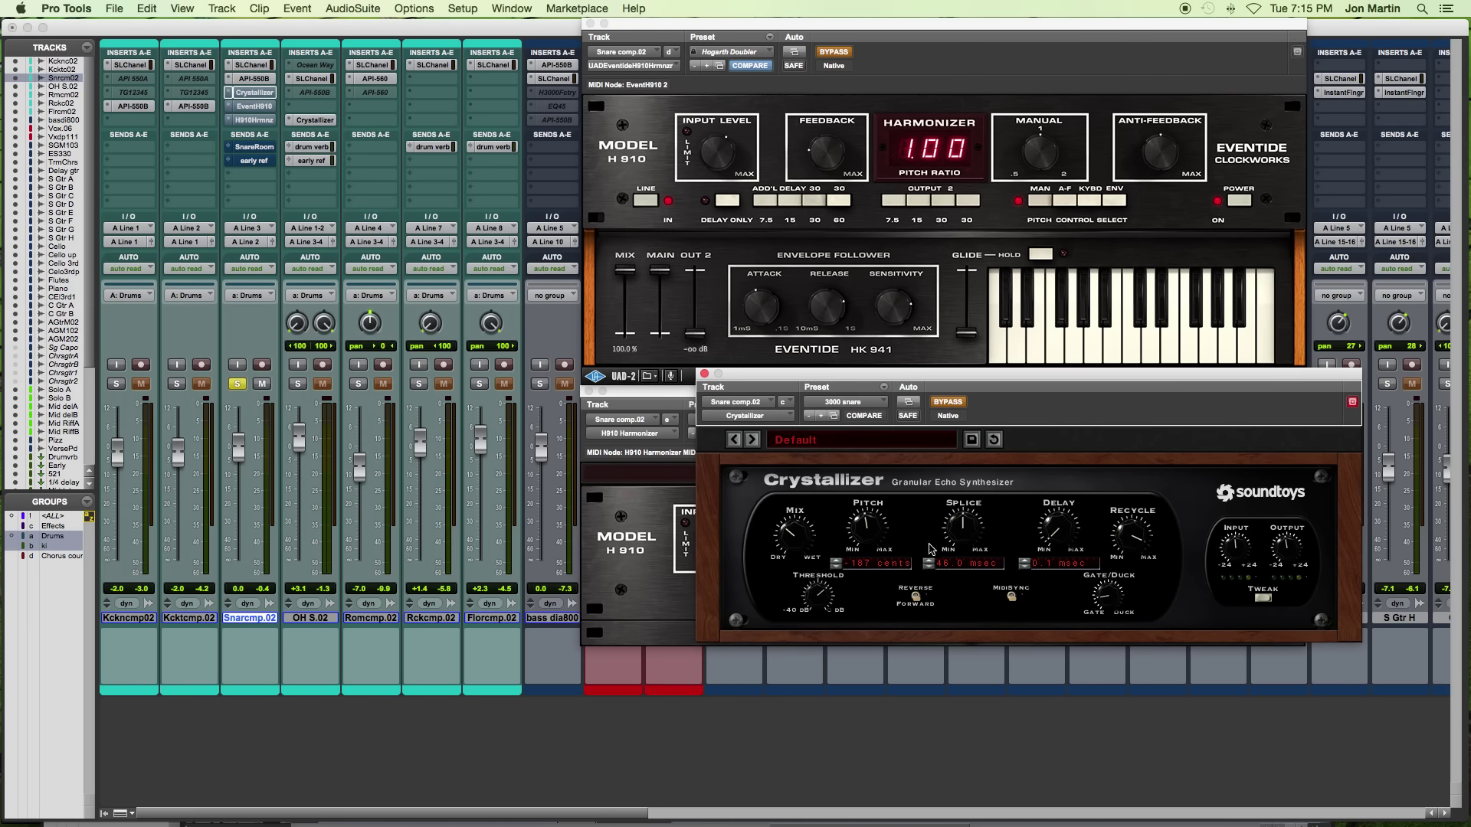
click(704, 374)
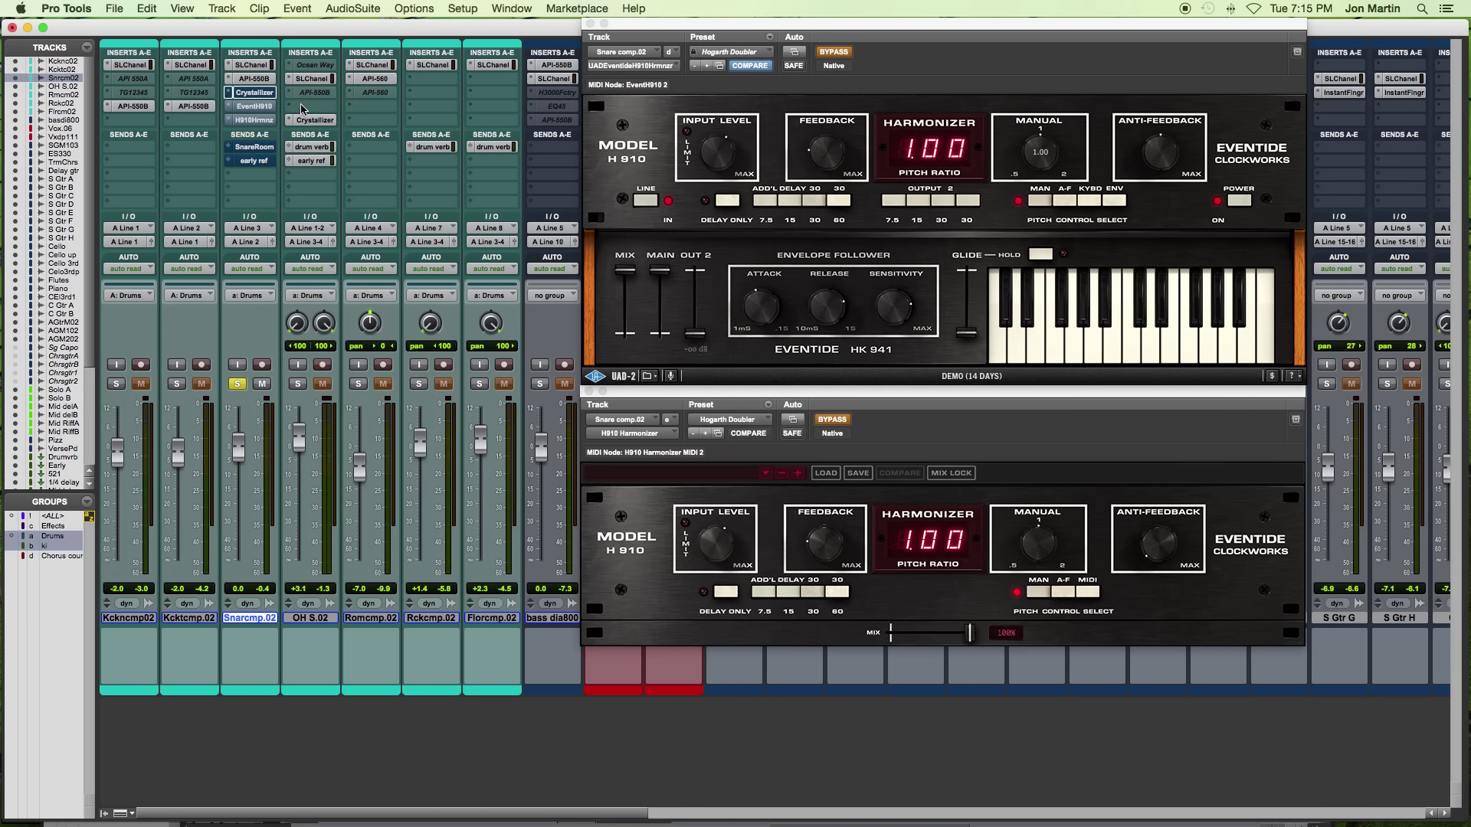
click(262, 108)
- Load the Doubler preset on the snare's UAD H910 and pull its OUT 2 fully down
click(741, 54)
mouse_move(747, 53)
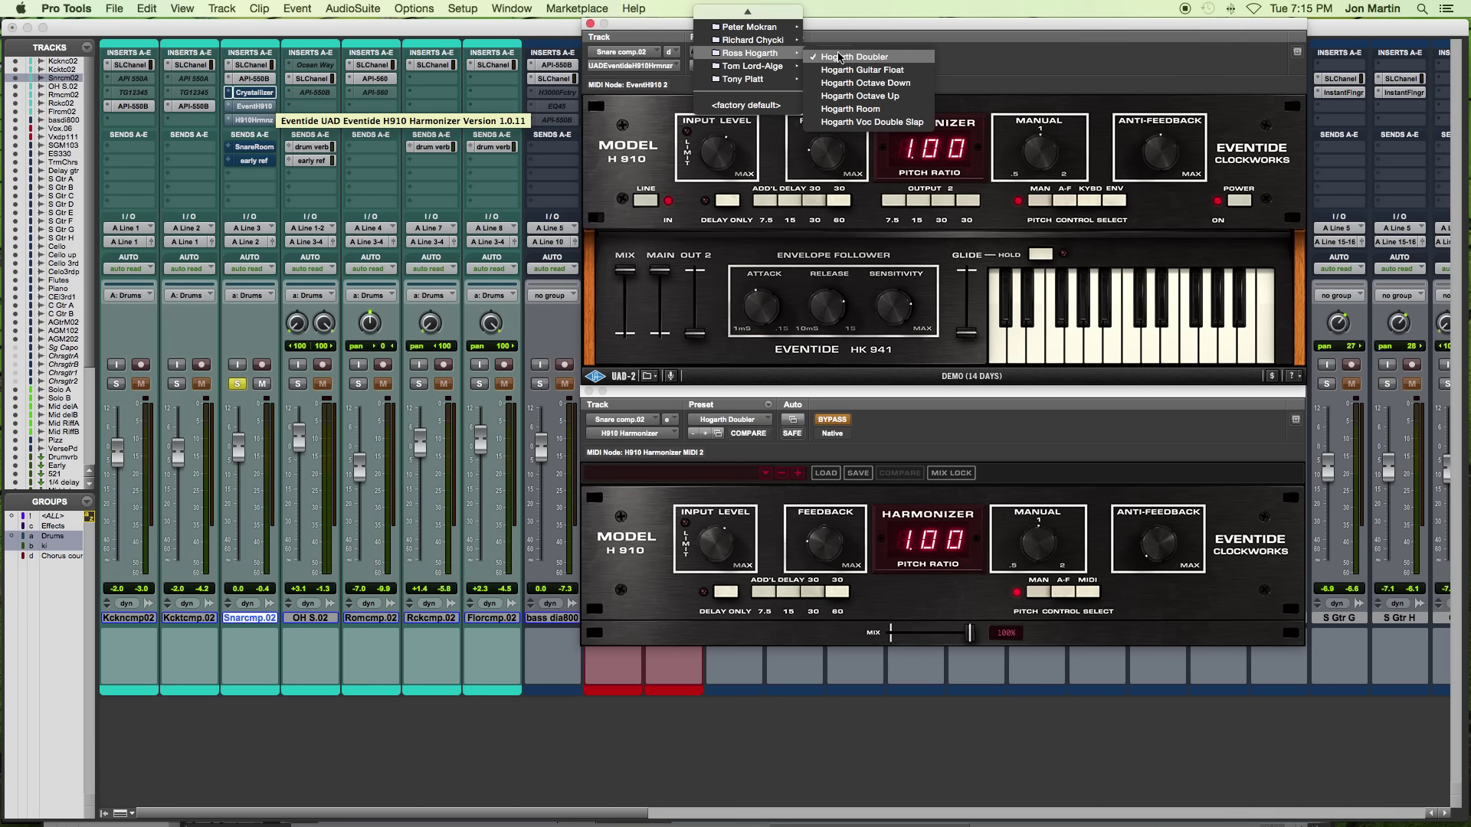
click(838, 56)
drag(706, 287, 703, 341)
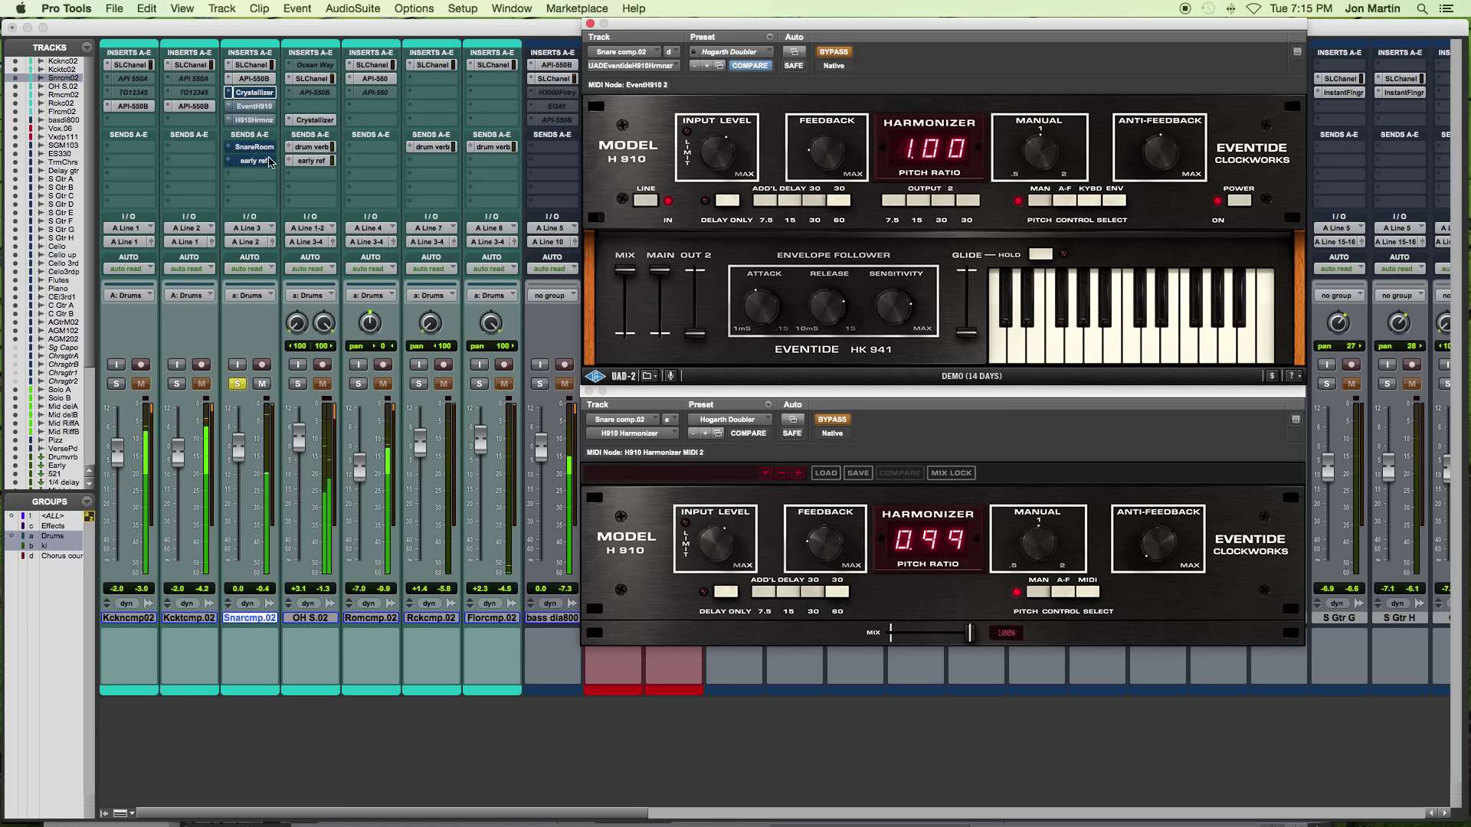
- Bypass the UAD H910 on the snare and enable the Eventide H910 instead
super+click(259, 108)
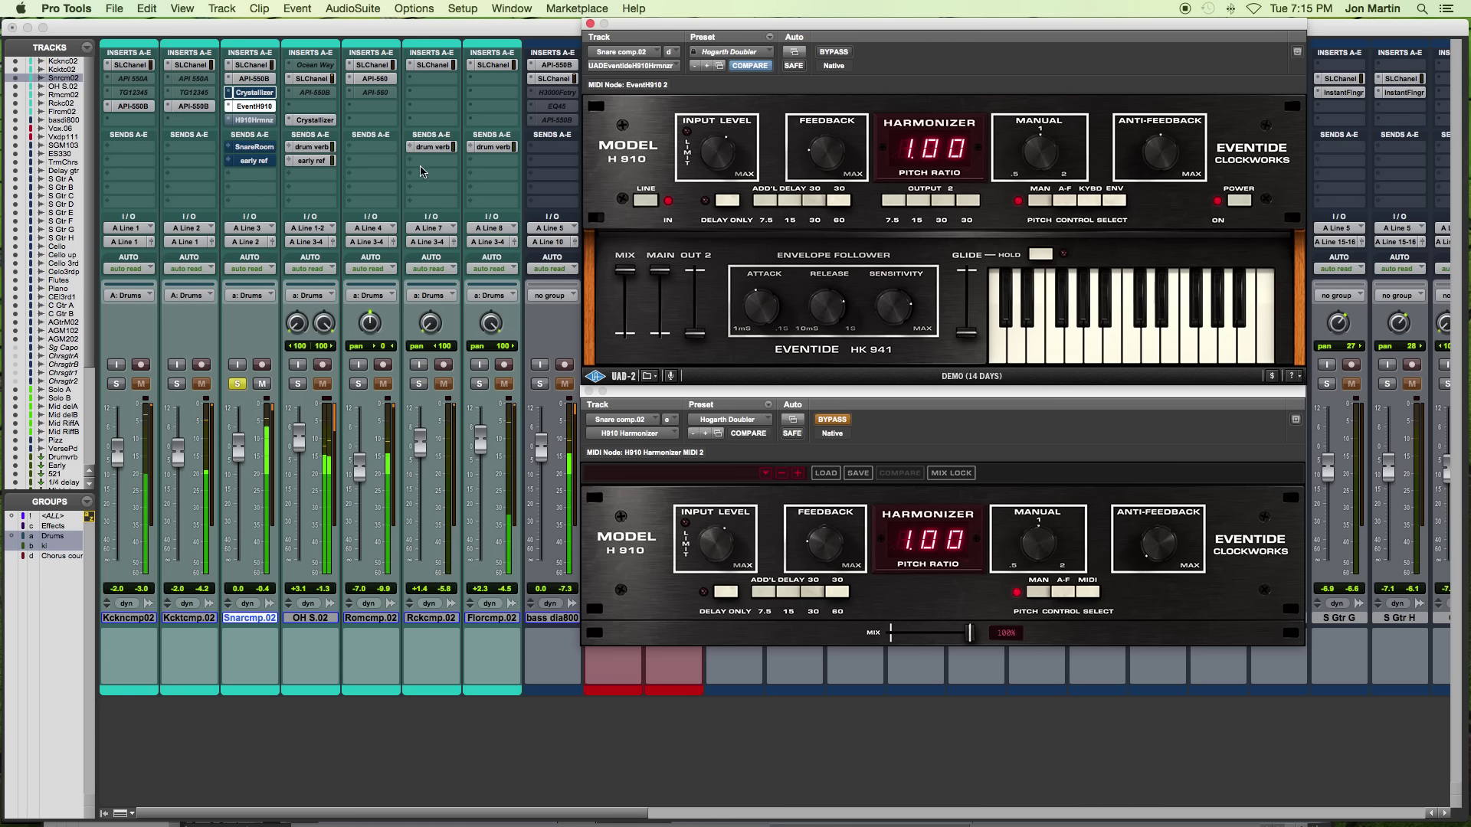
ctrl+super+click(247, 120)
super+click(252, 106)
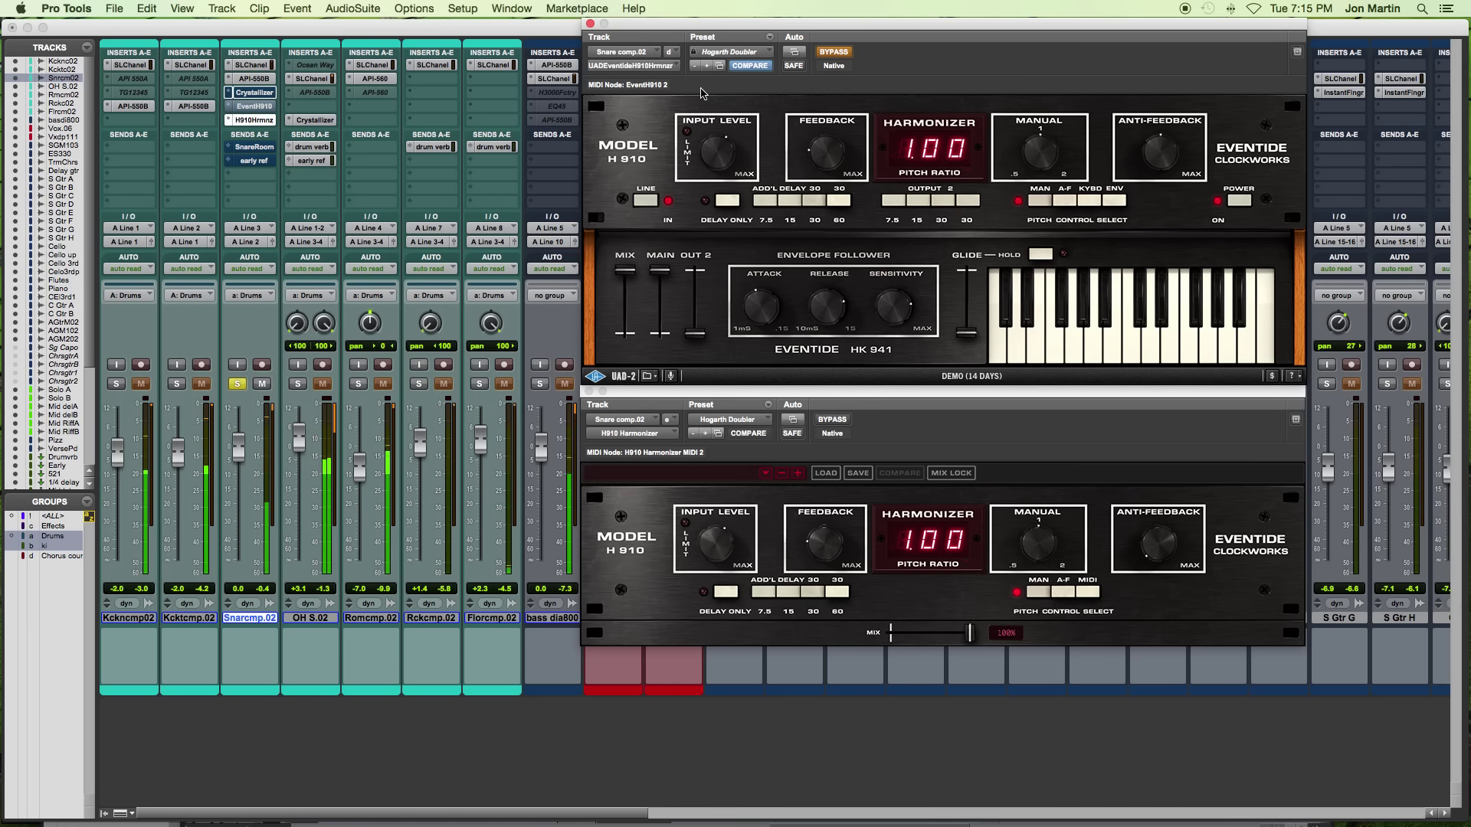
- Load Hogarth Guitar Float on both snare H910s, with the UAD main output at 0.0 dB
click(732, 51)
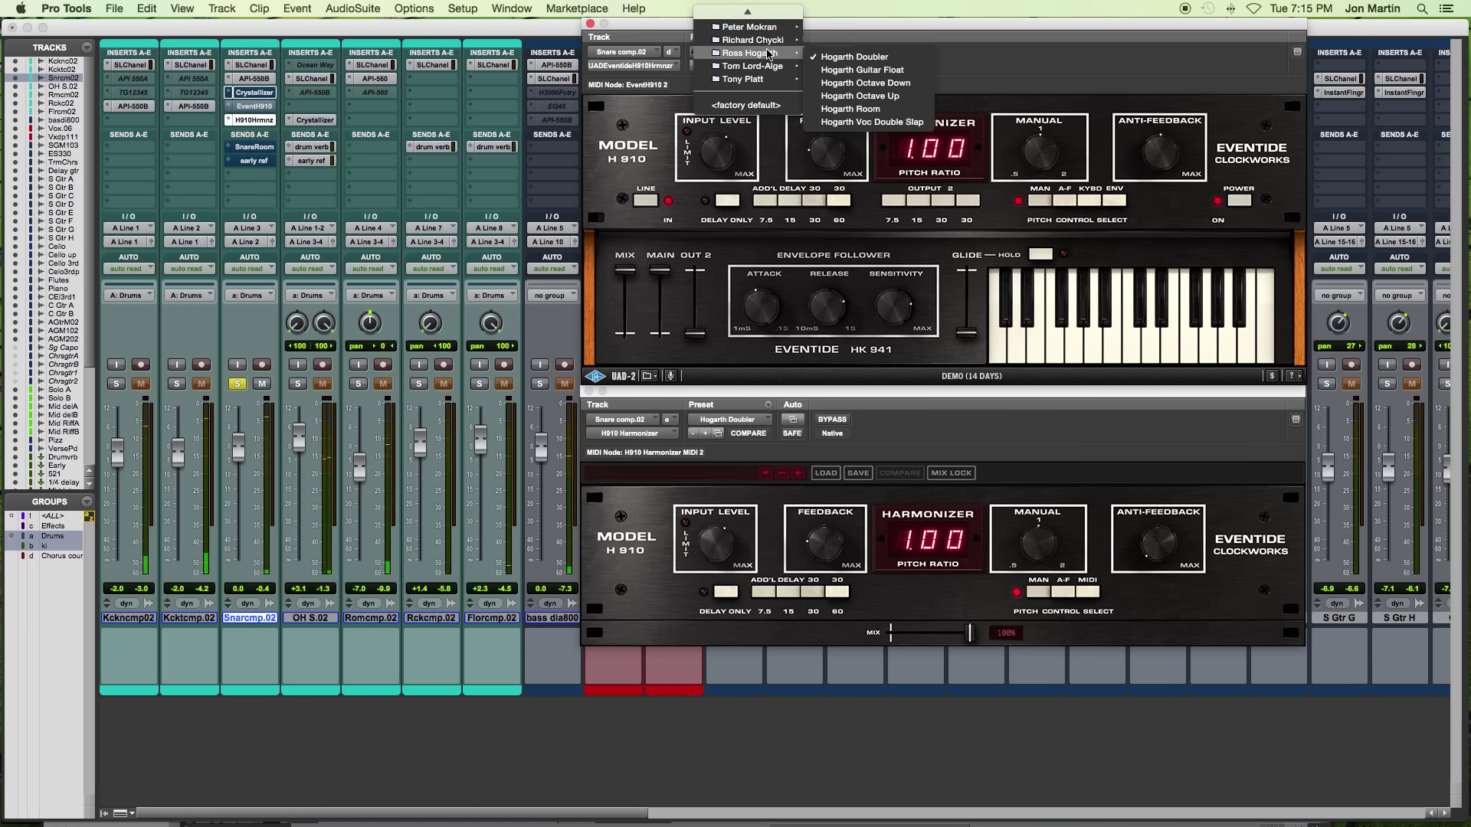
click(895, 81)
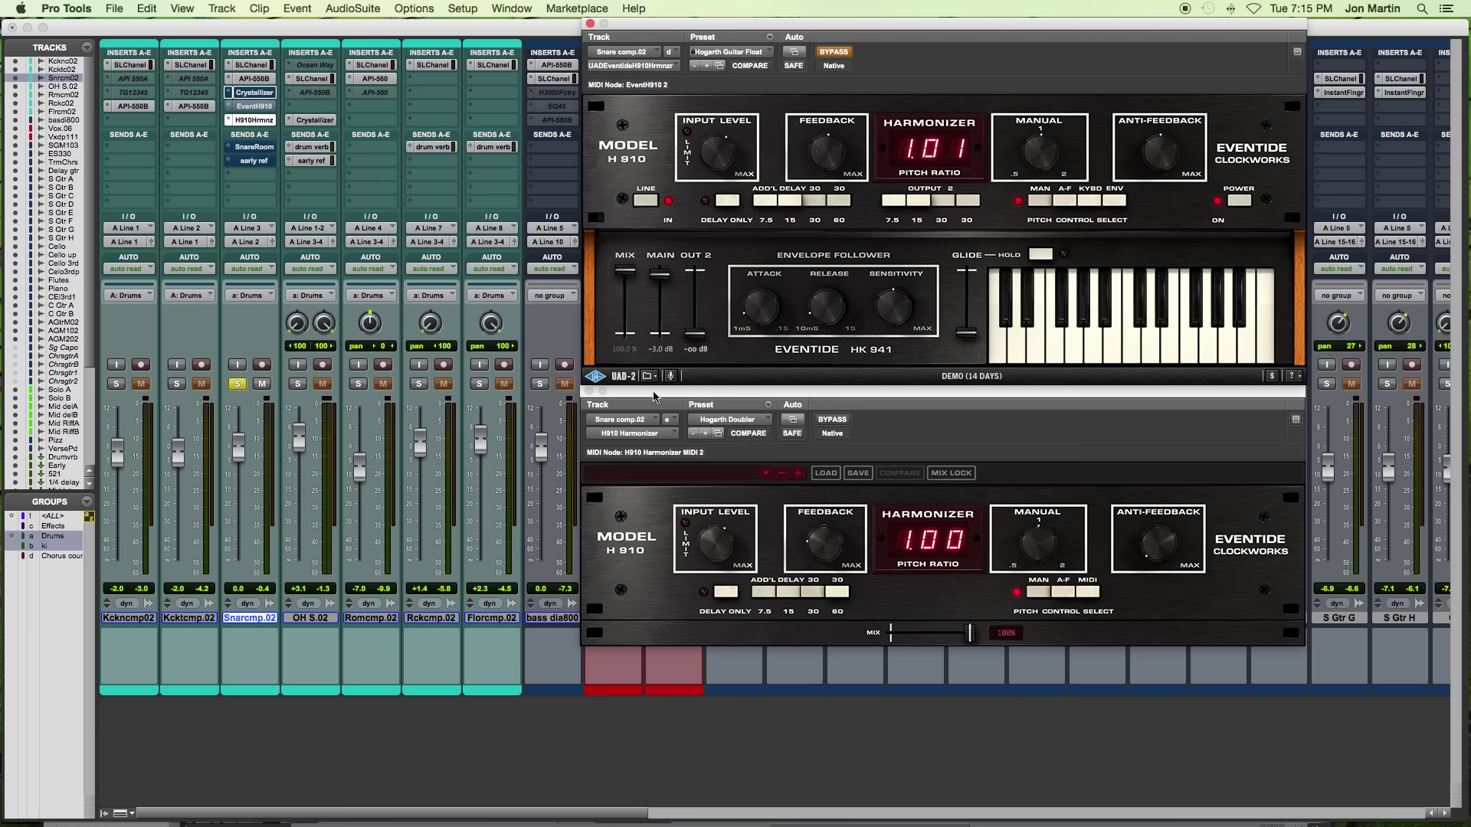
drag(663, 272, 663, 258)
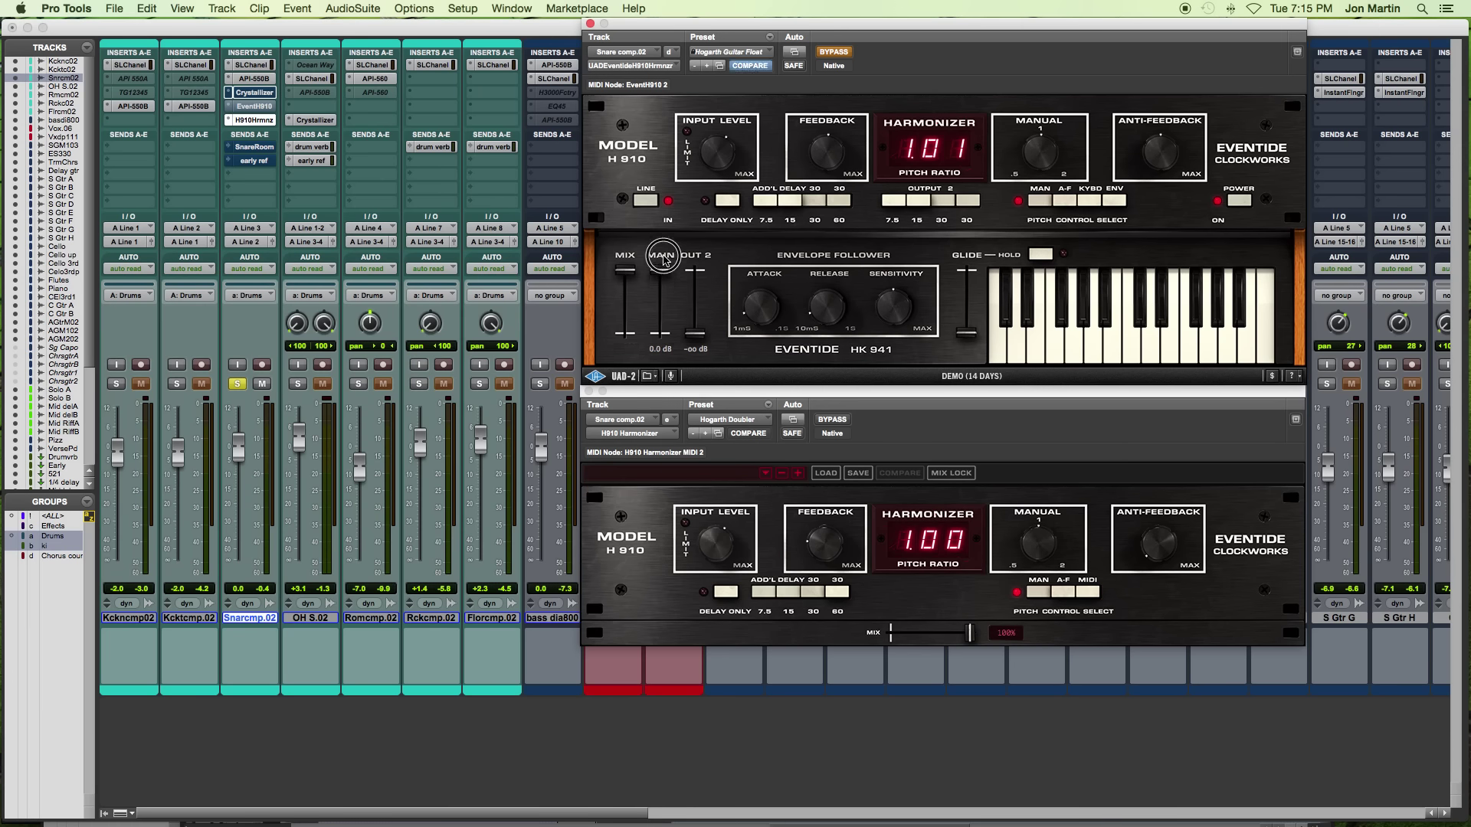
click(726, 426)
click(873, 444)
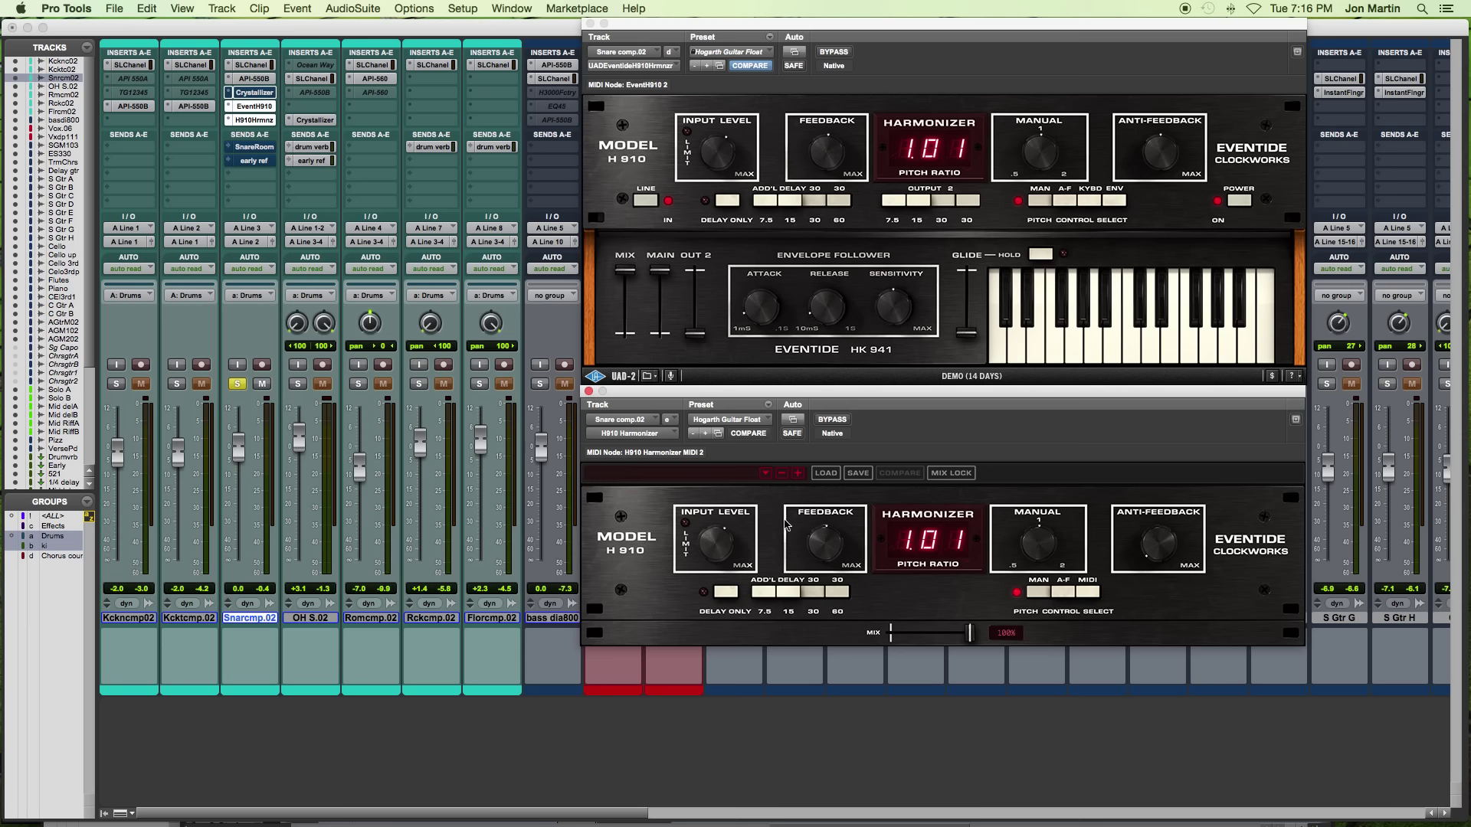
- A/B the two H910s, ending with the UAD bypassed and the native H910 active
click(832, 419)
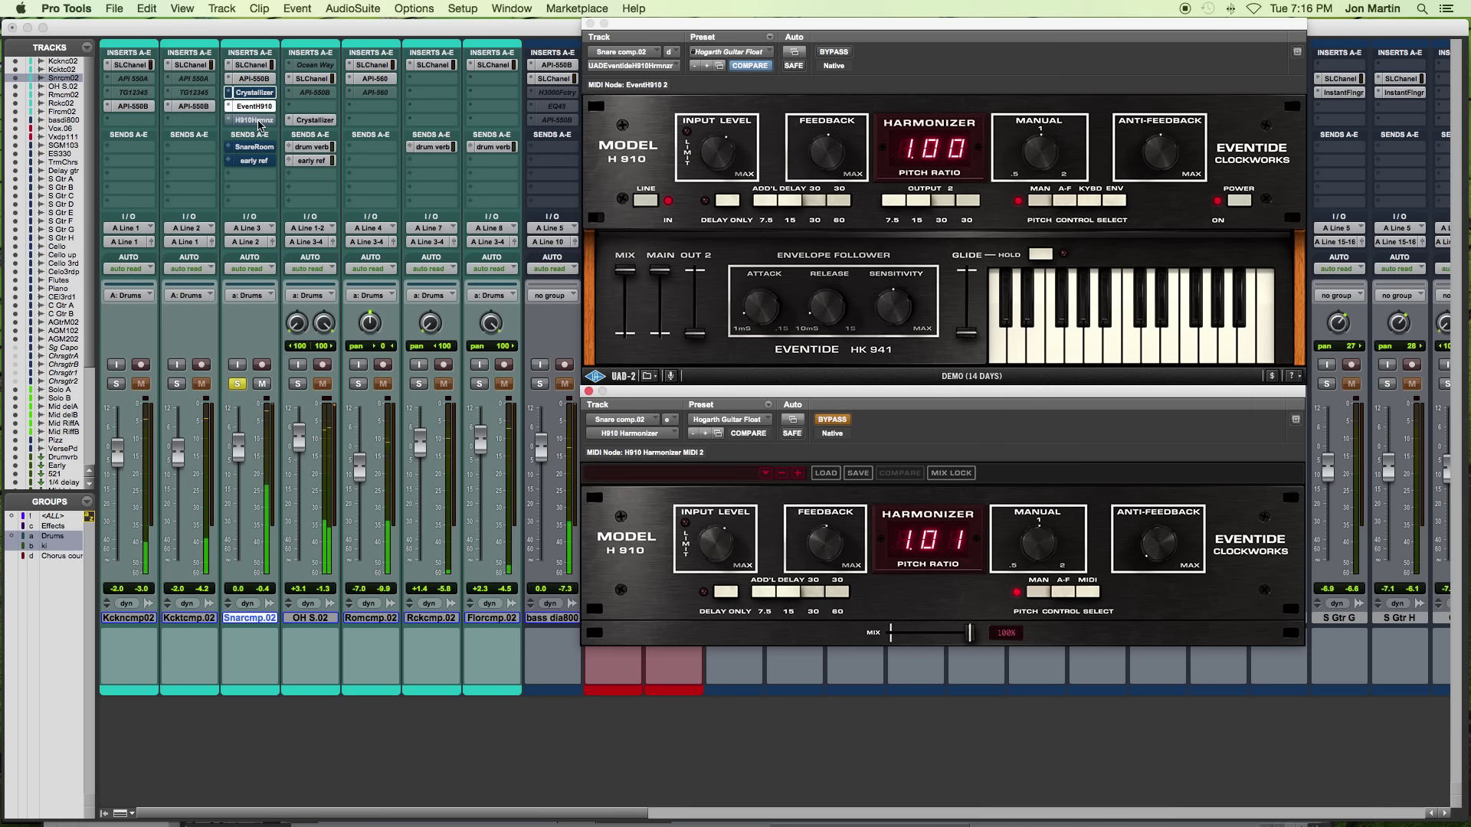
super+click(253, 107)
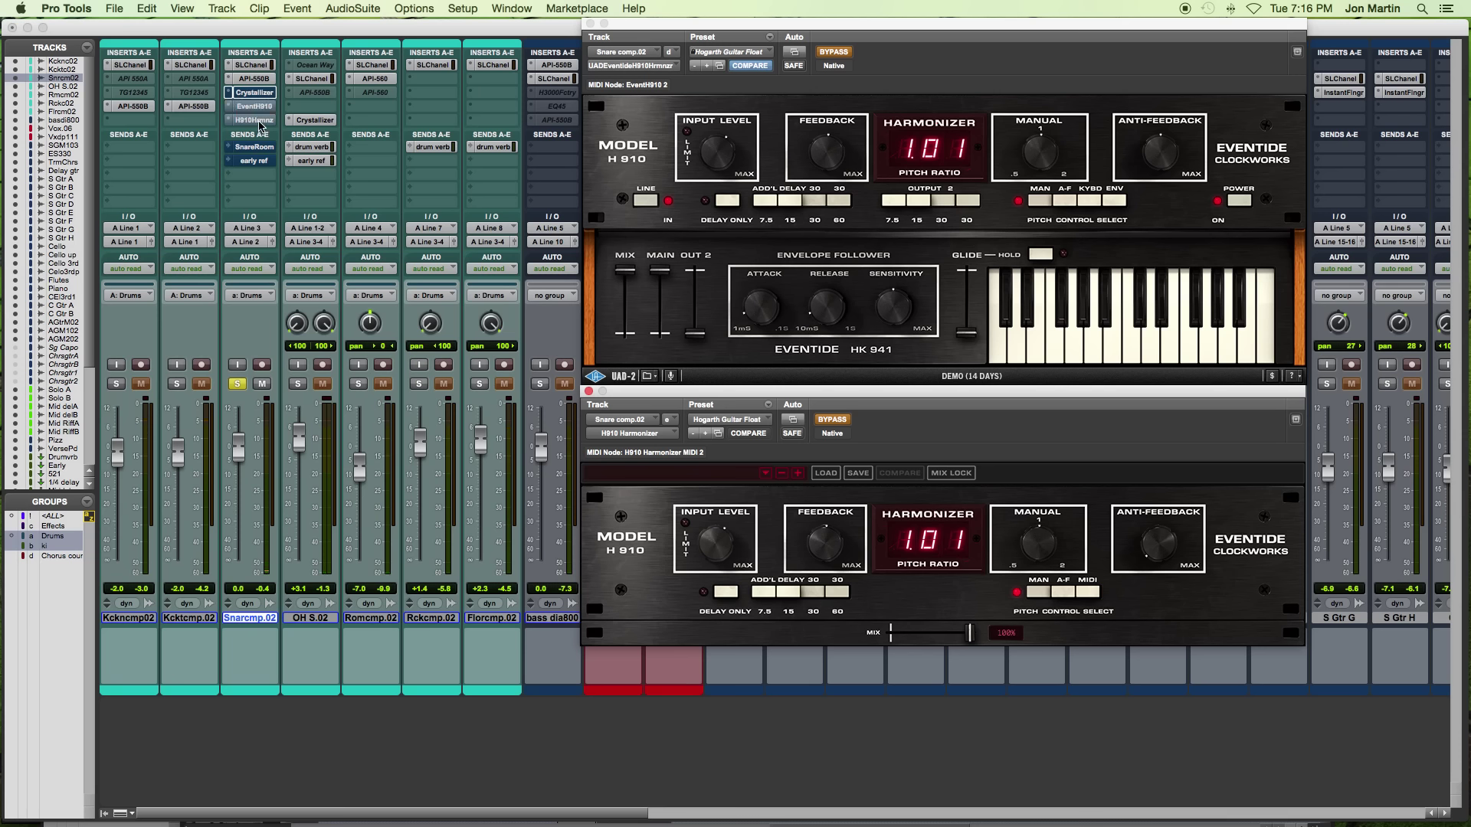
super+click(259, 123)
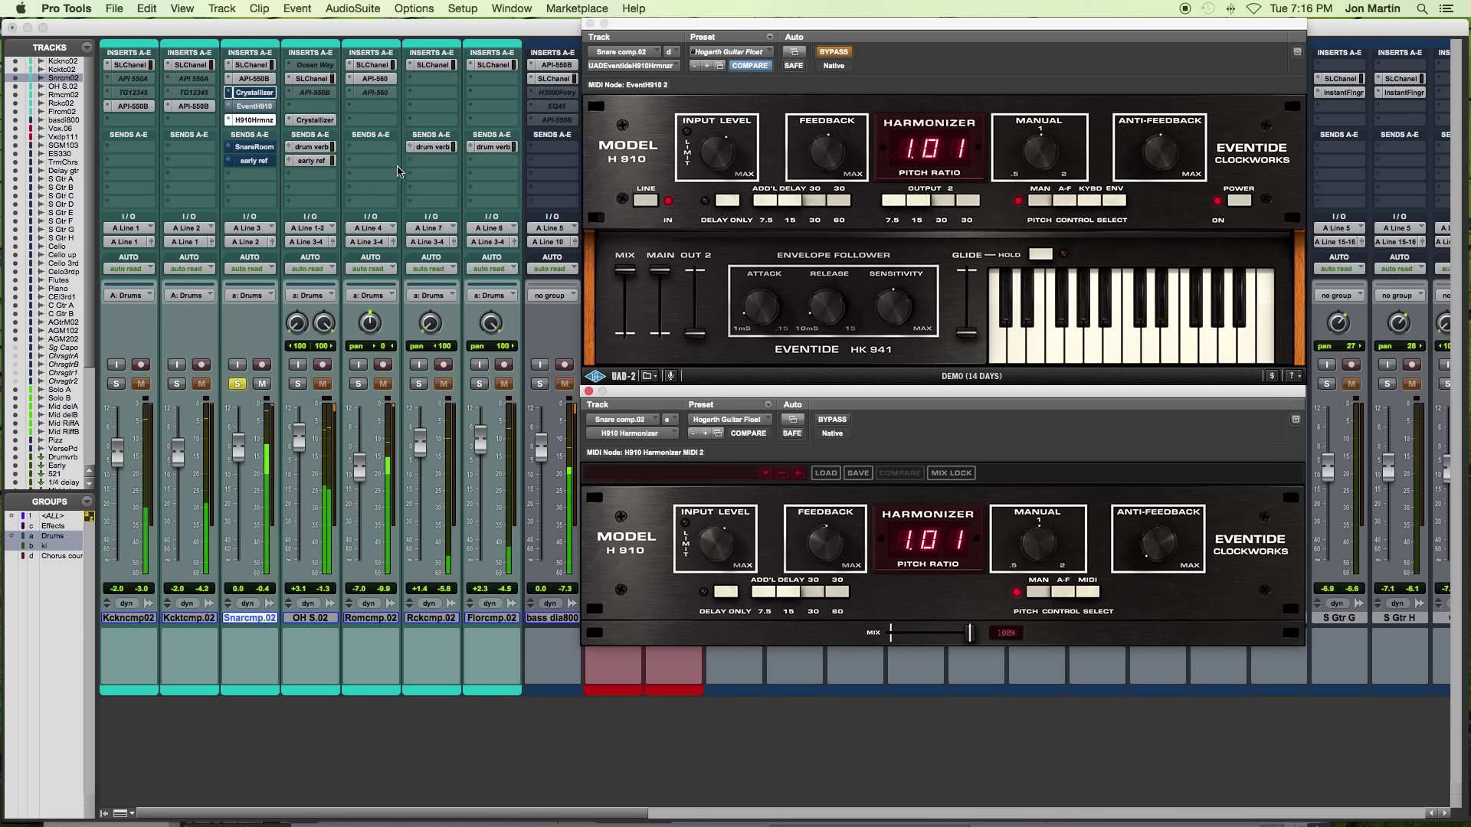
click(245, 111)
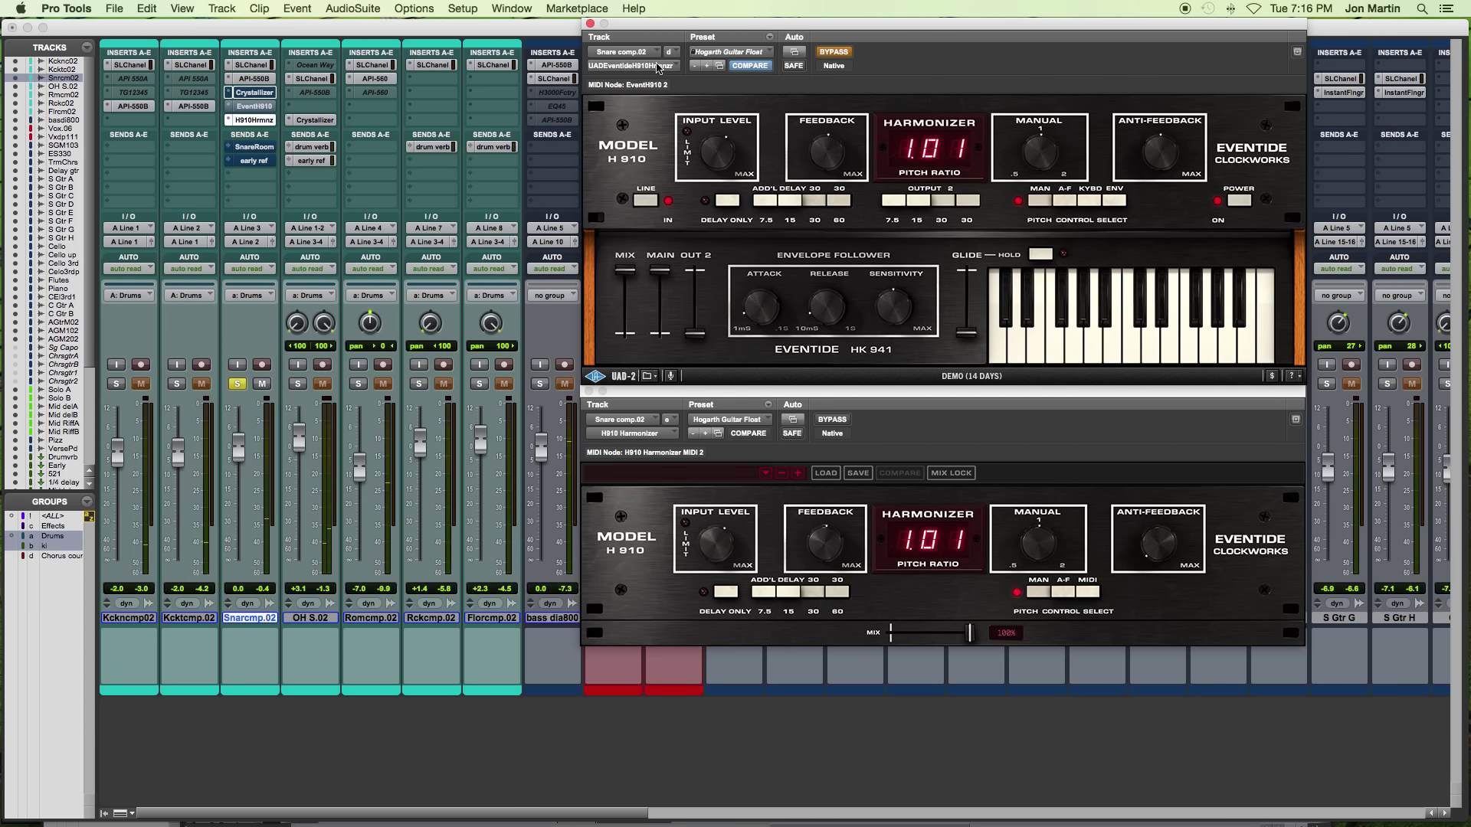
- Load Hogarth Octave Down on both snare H910s and silence the UAD's OUT 2
click(755, 52)
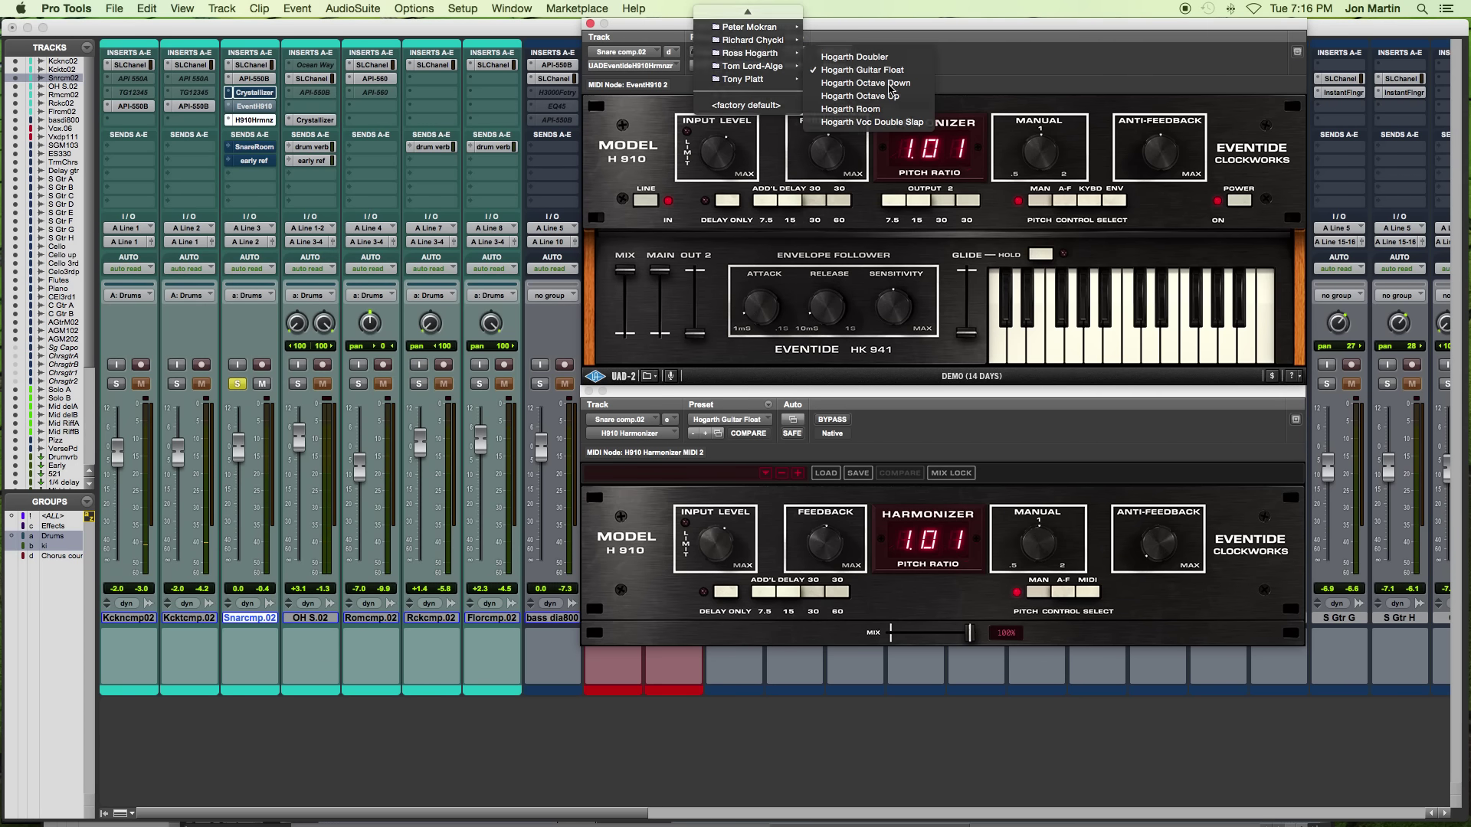
click(857, 87)
drag(695, 271, 695, 335)
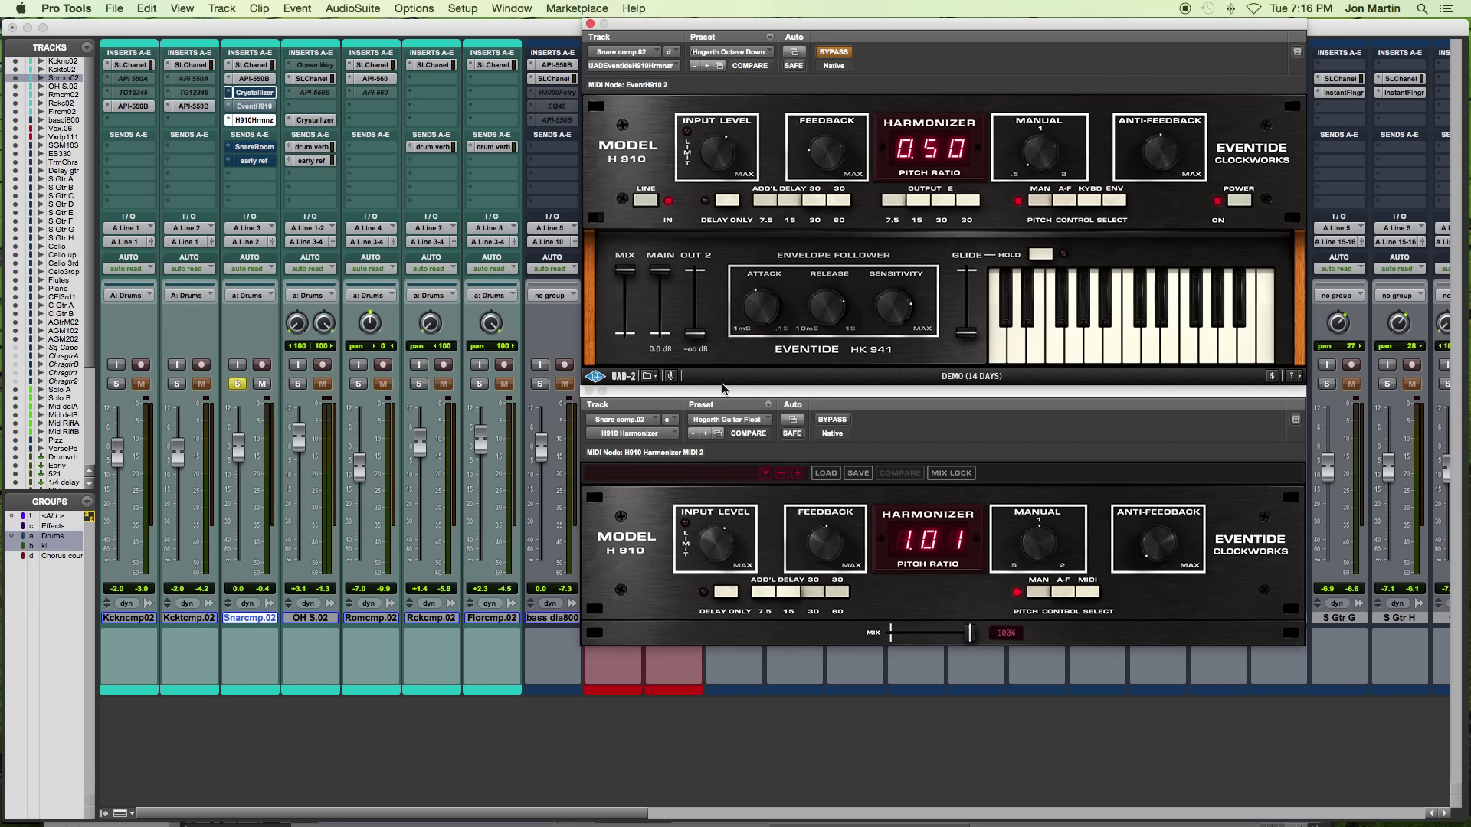
click(735, 421)
mouse_move(770, 427)
click(851, 450)
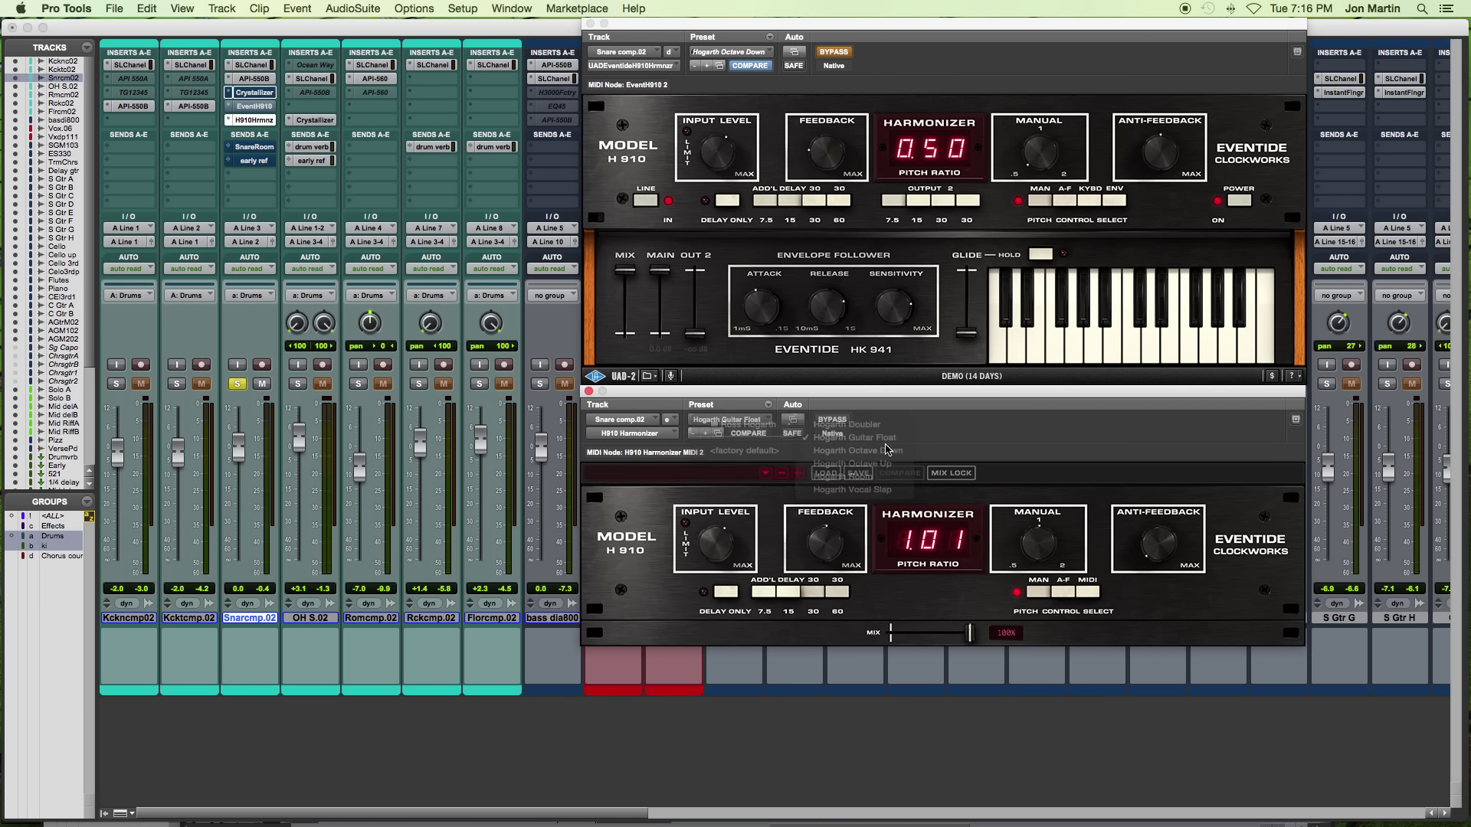
- Play the snare and A/B the H910s, ending with the UAD active and native bypassed
super+click(255, 106)
key(space)
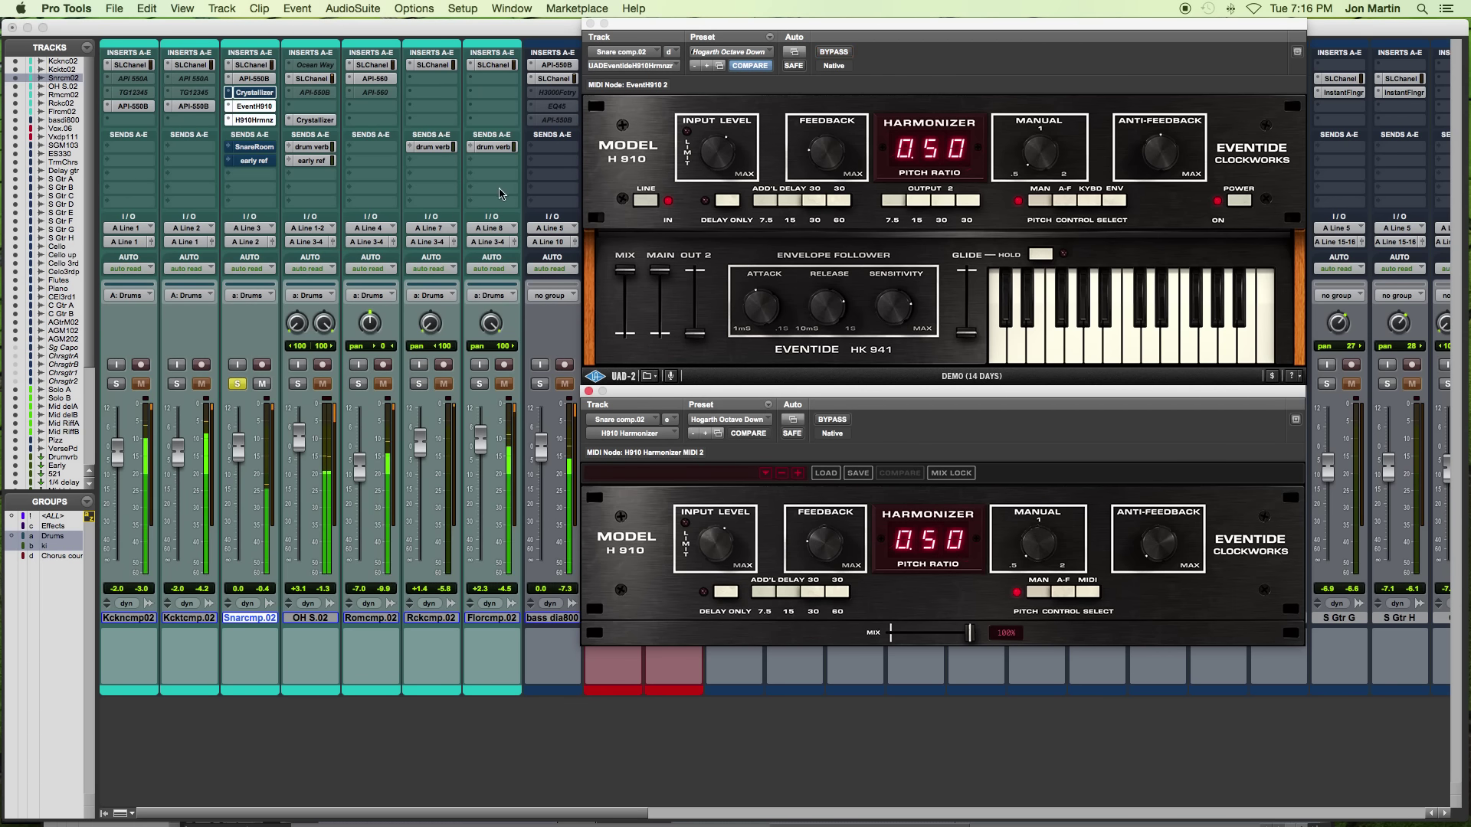
super+click(250, 120)
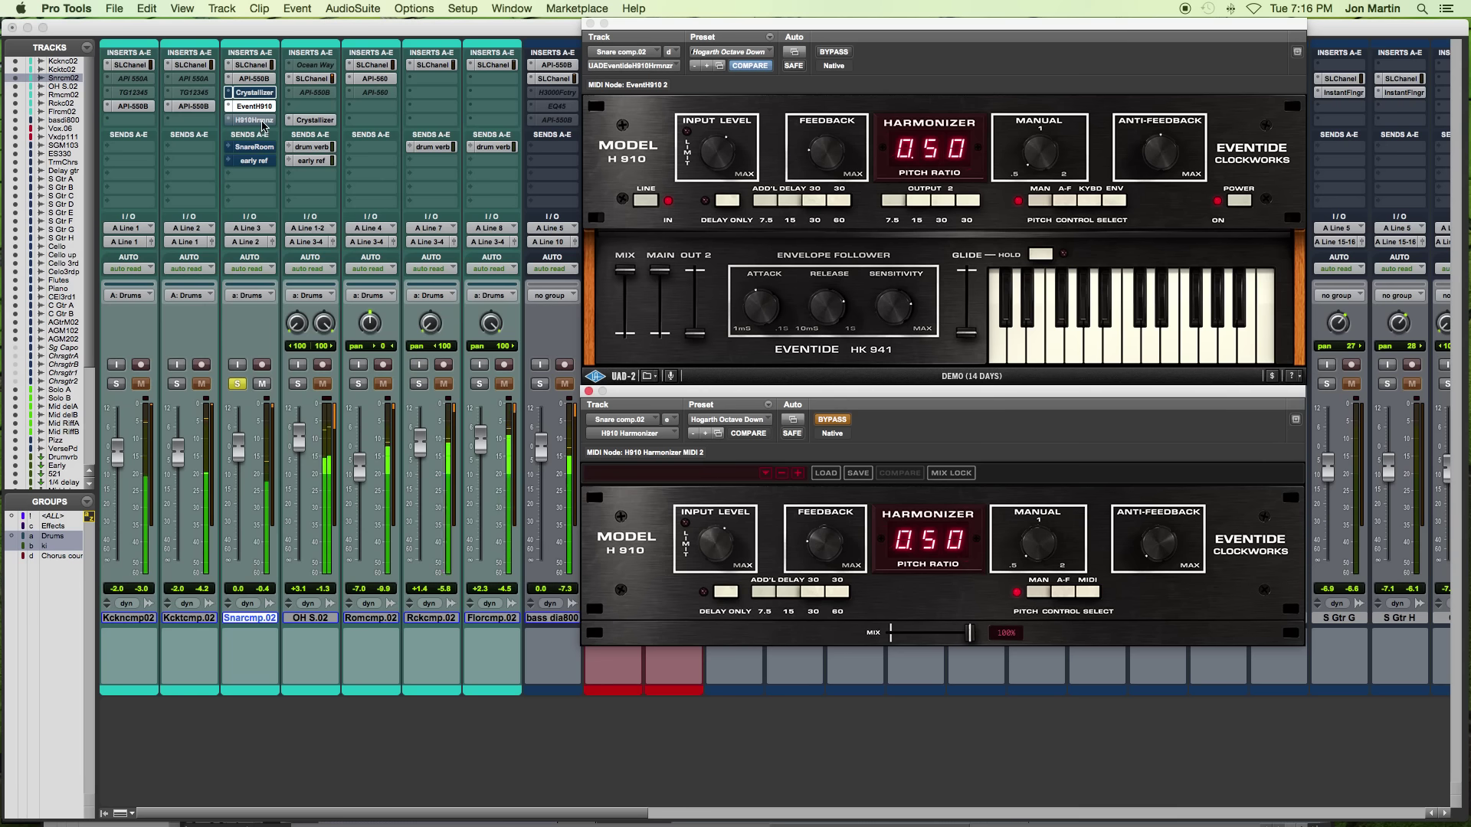
super+click(257, 120)
super+click(253, 105)
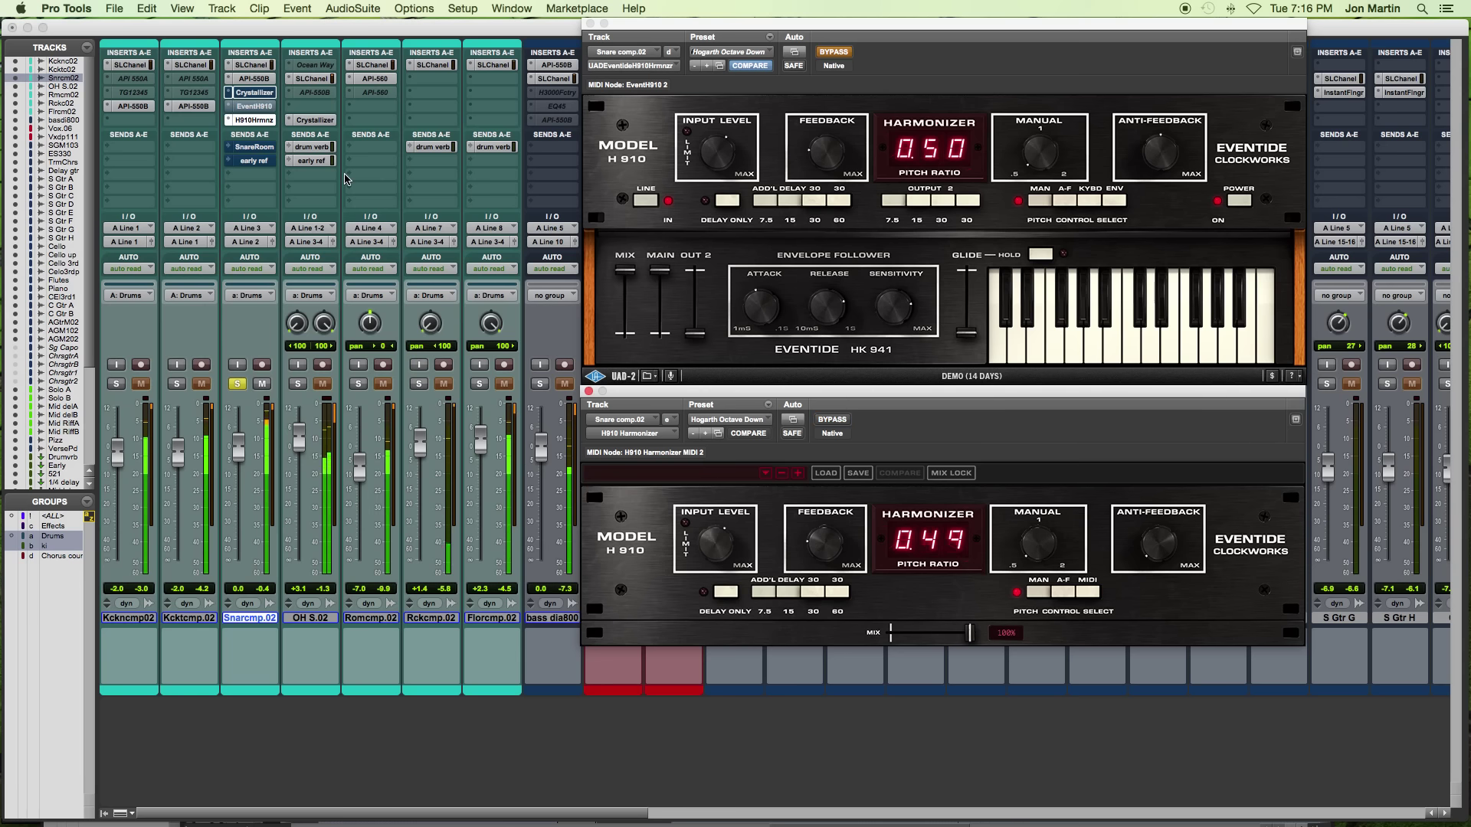
mouse_move(662, 279)
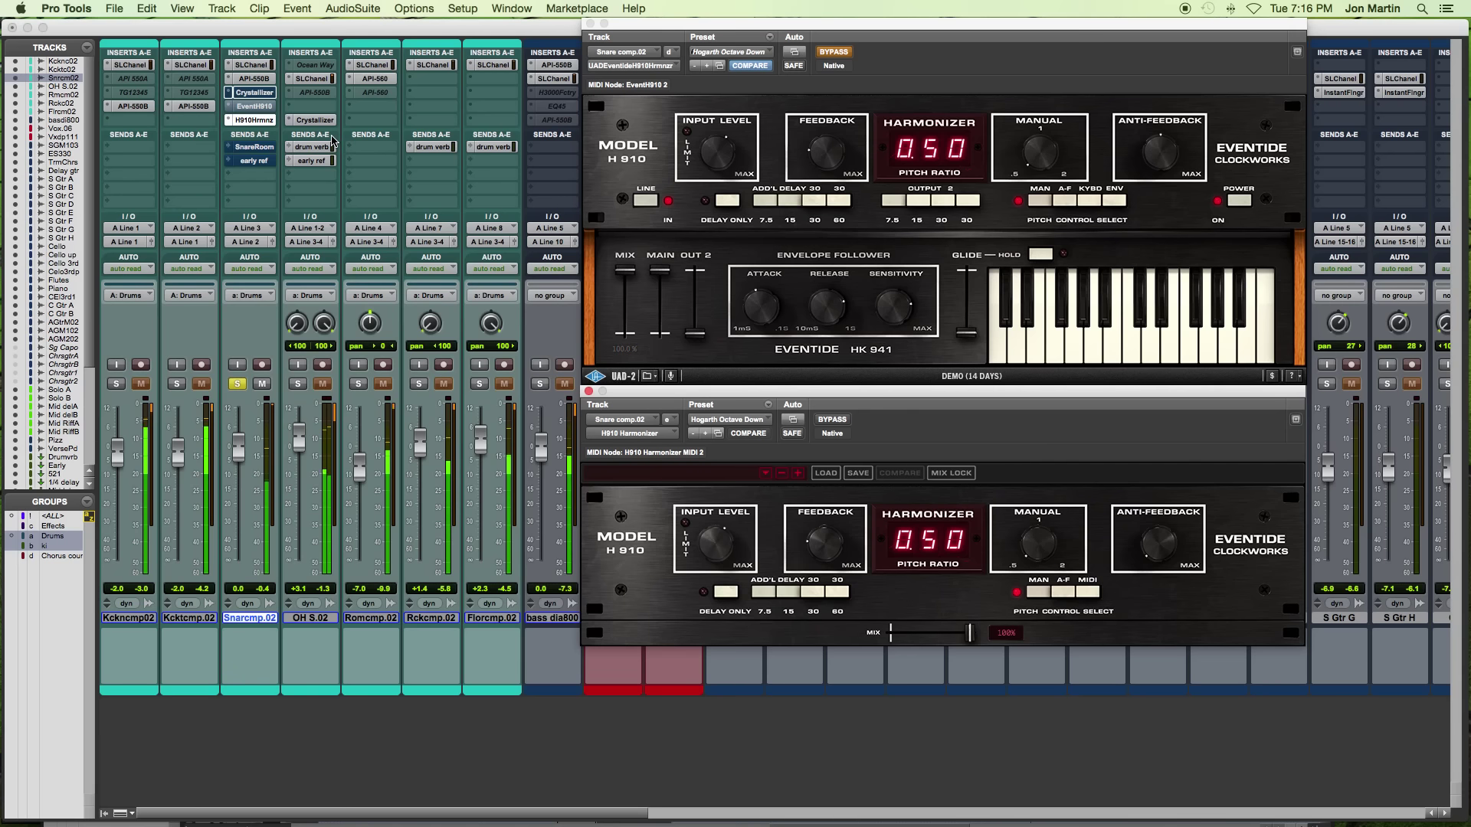
super+click(257, 108)
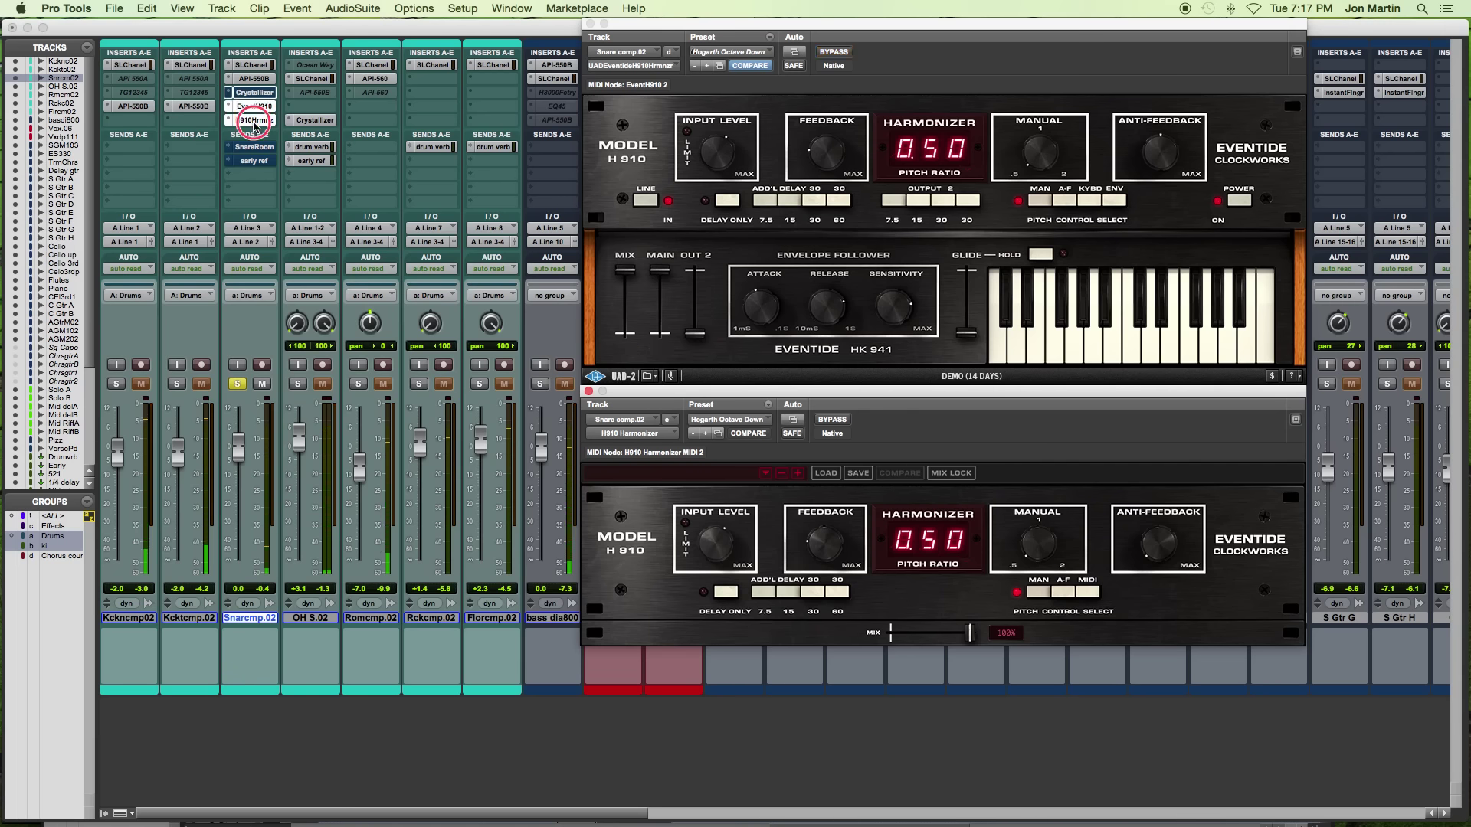
super+click(255, 120)
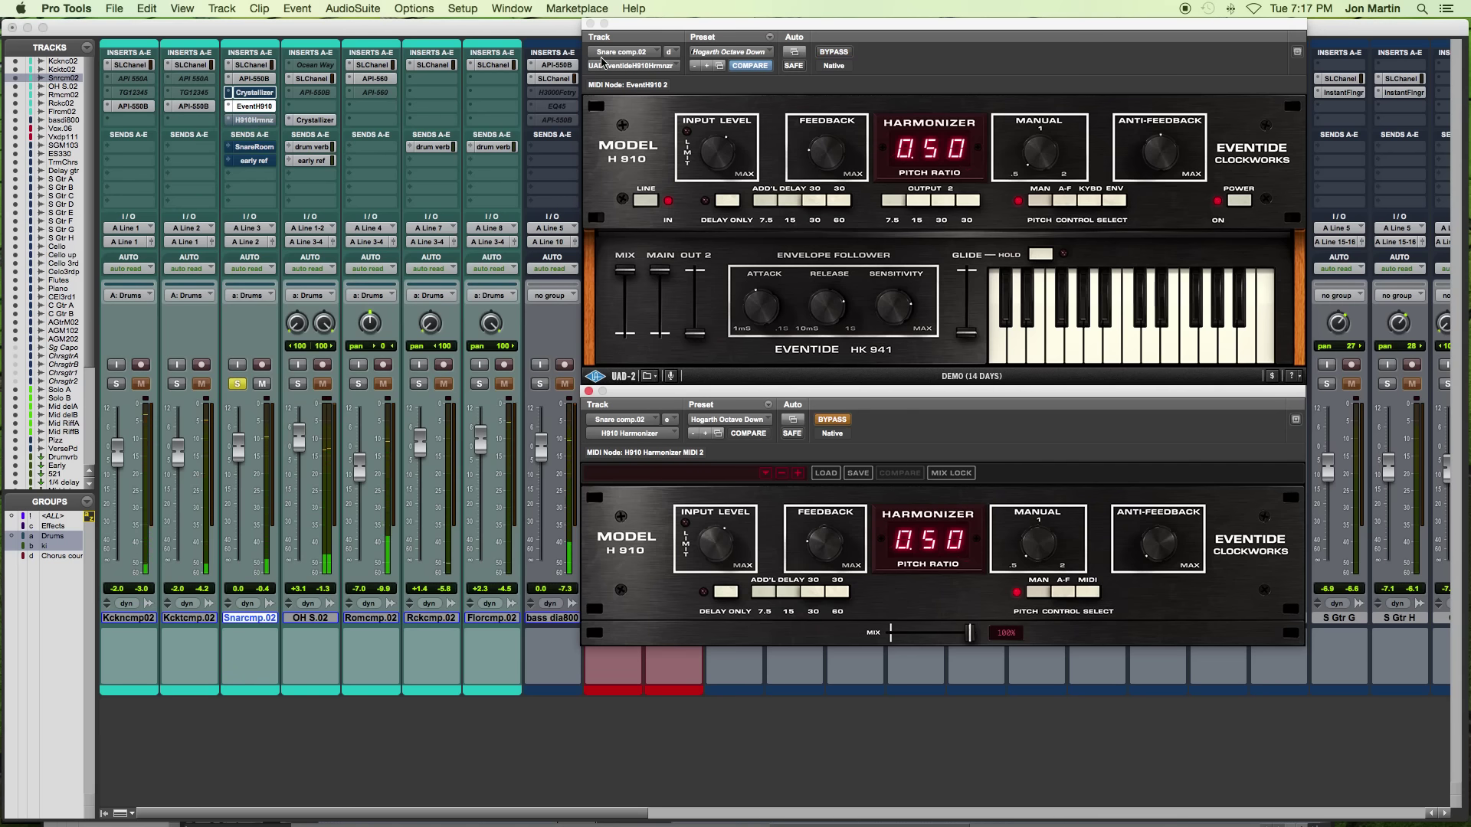
click(727, 52)
- Load Hogarth Octave Up on both snare H910s, with the native one active and UAD bypassed
mouse_move(727, 53)
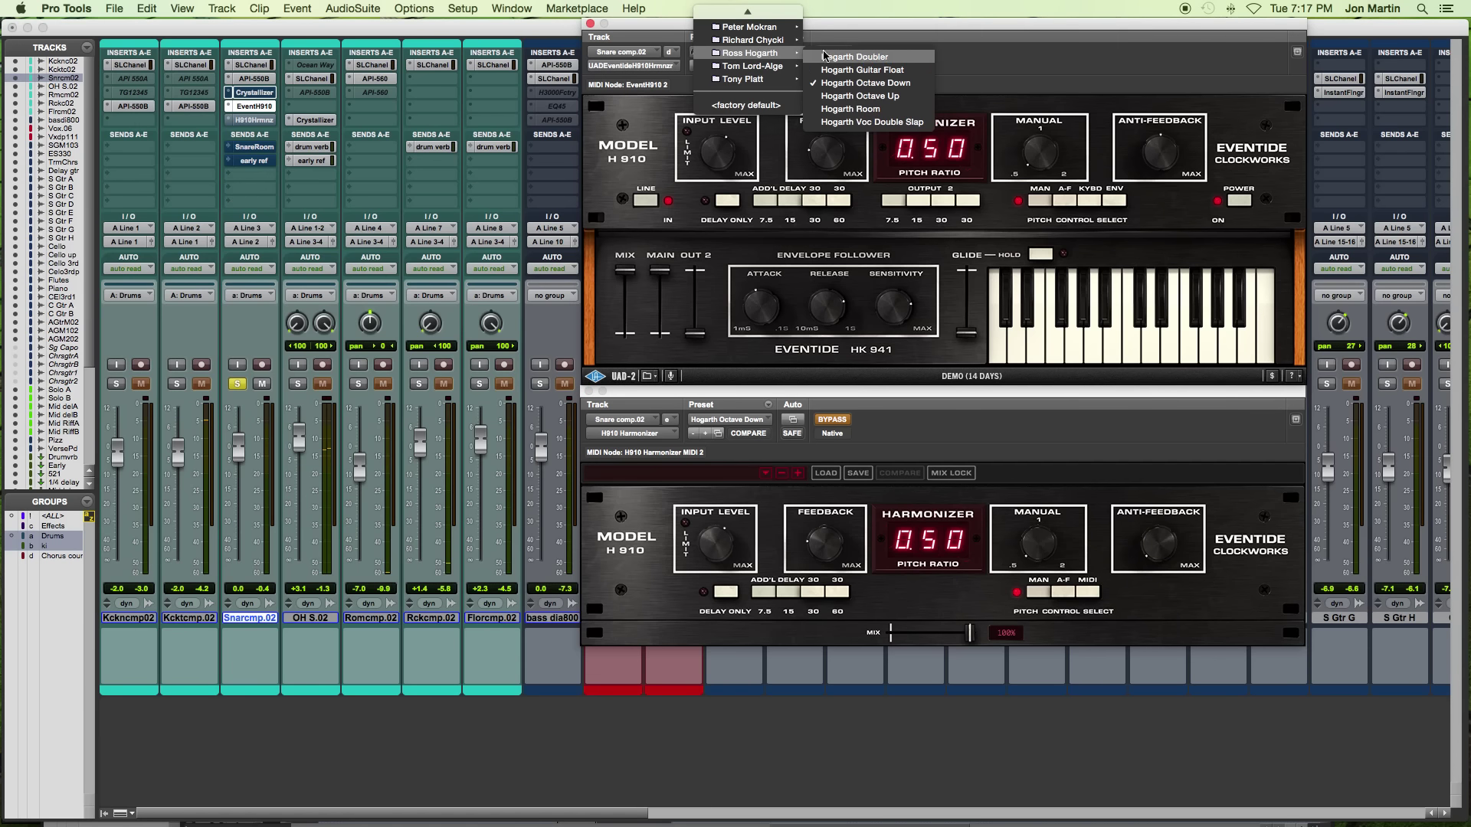
click(871, 100)
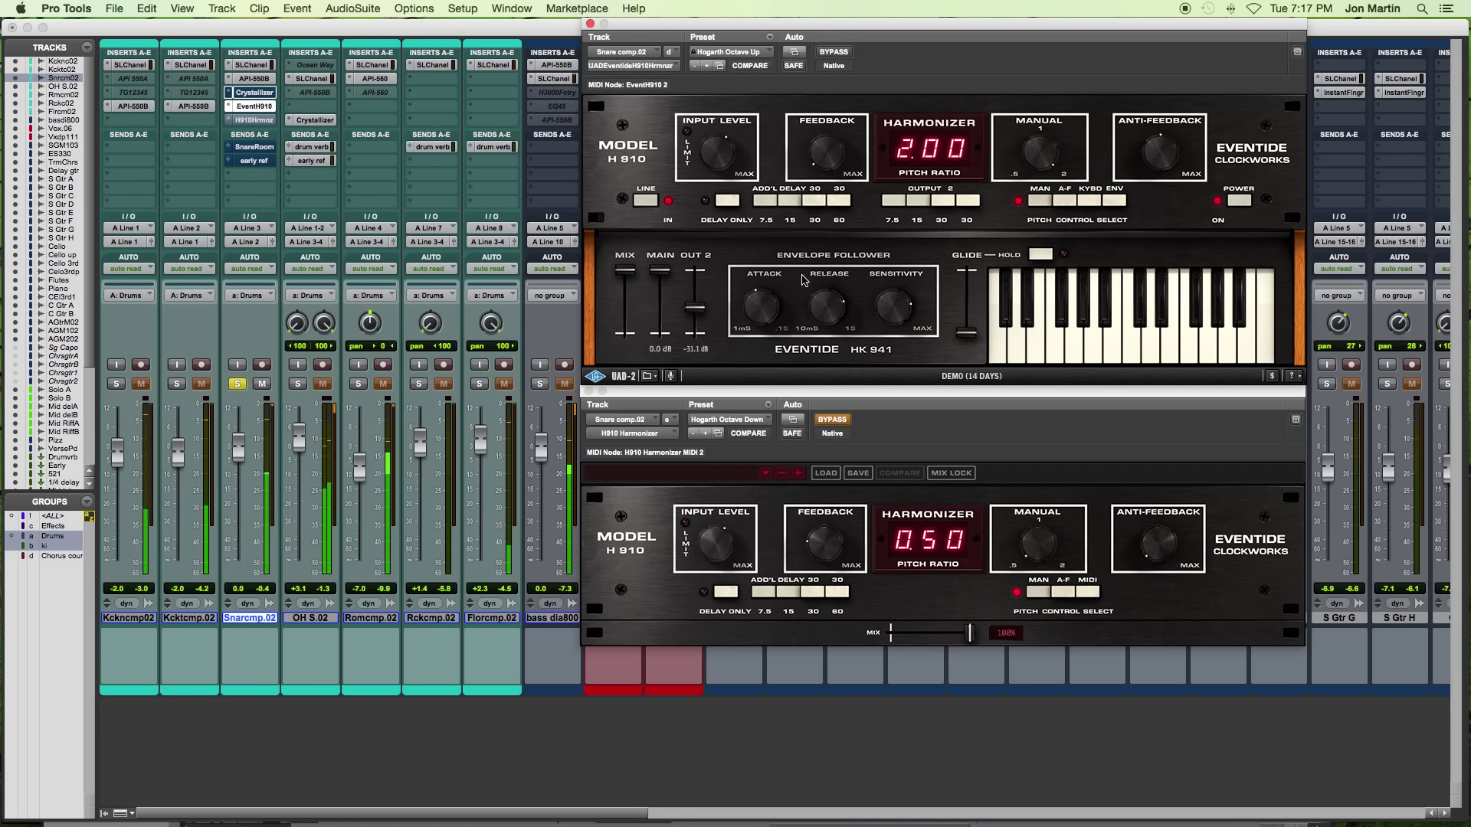
click(722, 427)
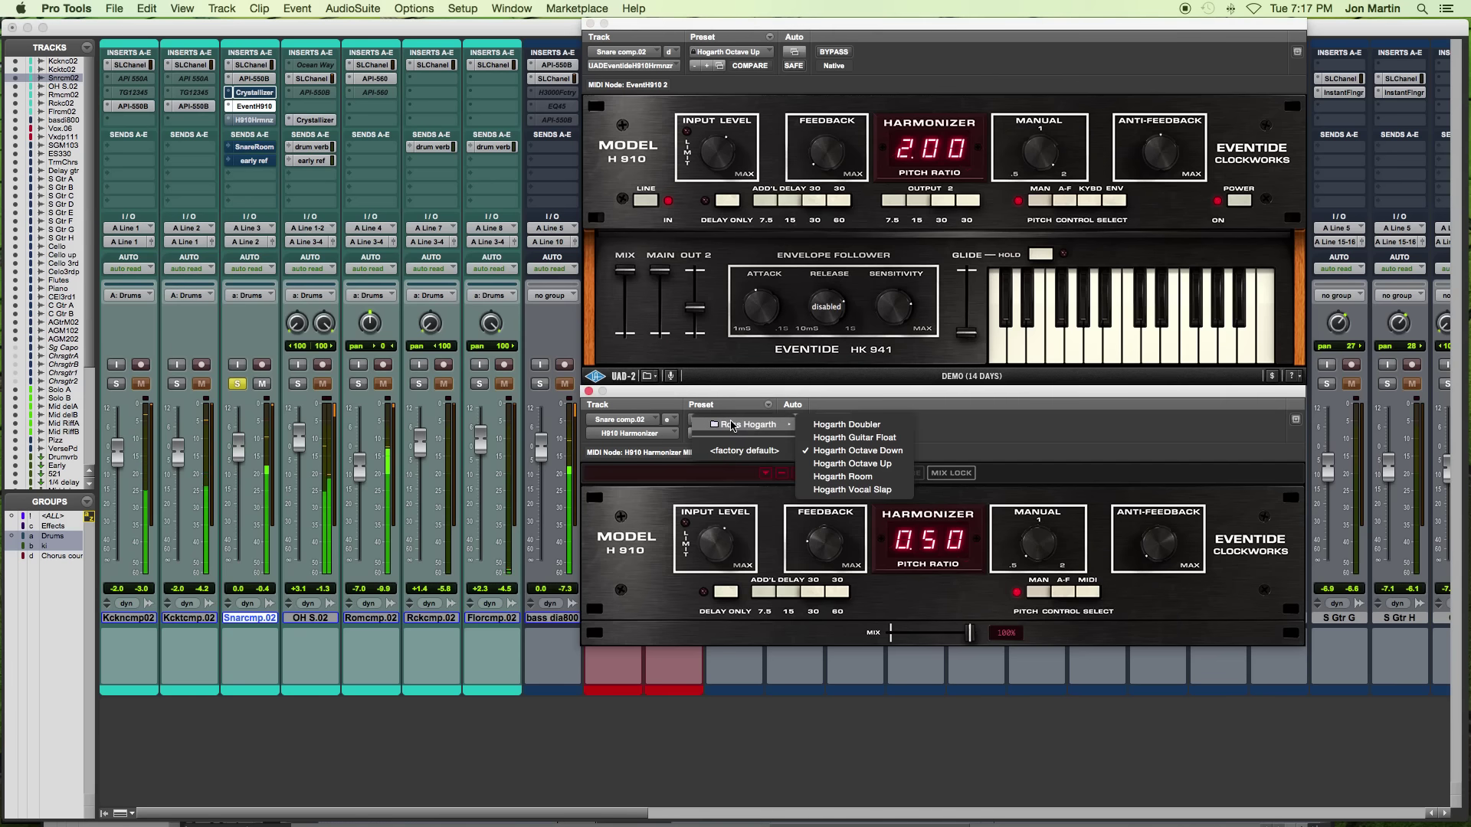
click(900, 464)
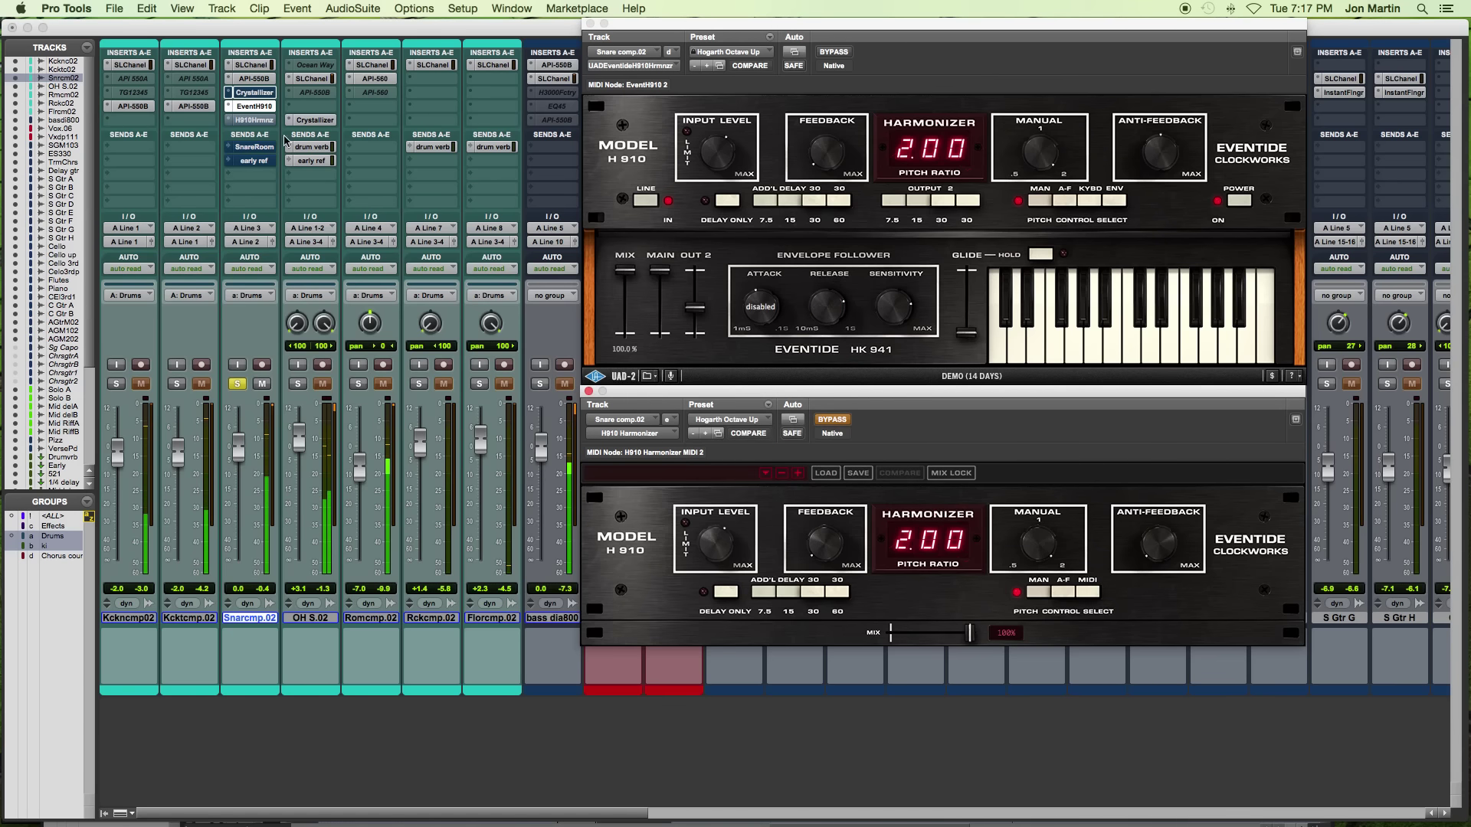
super+click(254, 106)
super+click(254, 120)
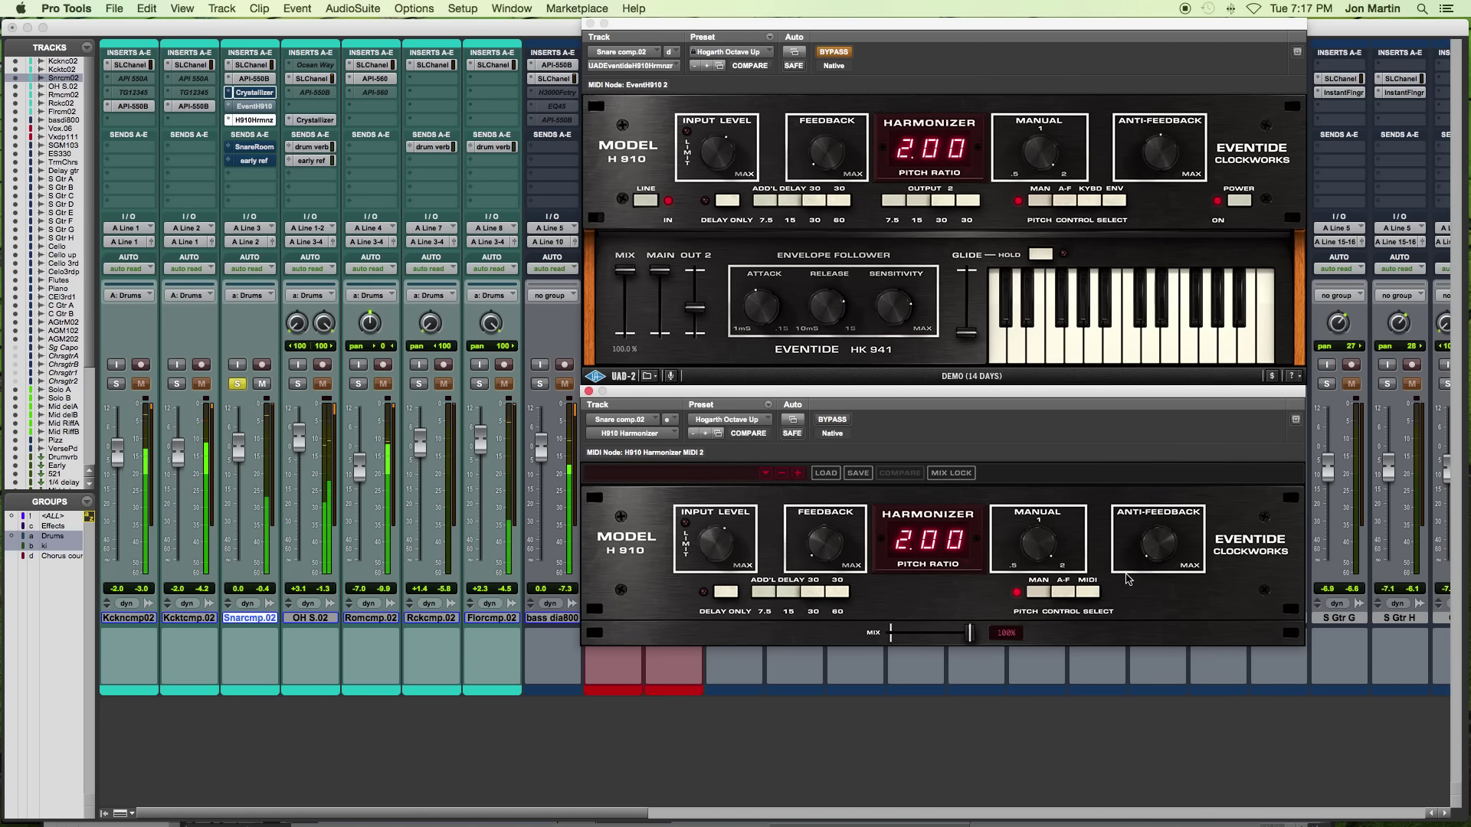
- Raise feedback on both H910s (native to about 31%) and A/B them, ending with UAD bypassed
mouse_move(842, 553)
drag(837, 558, 857, 460)
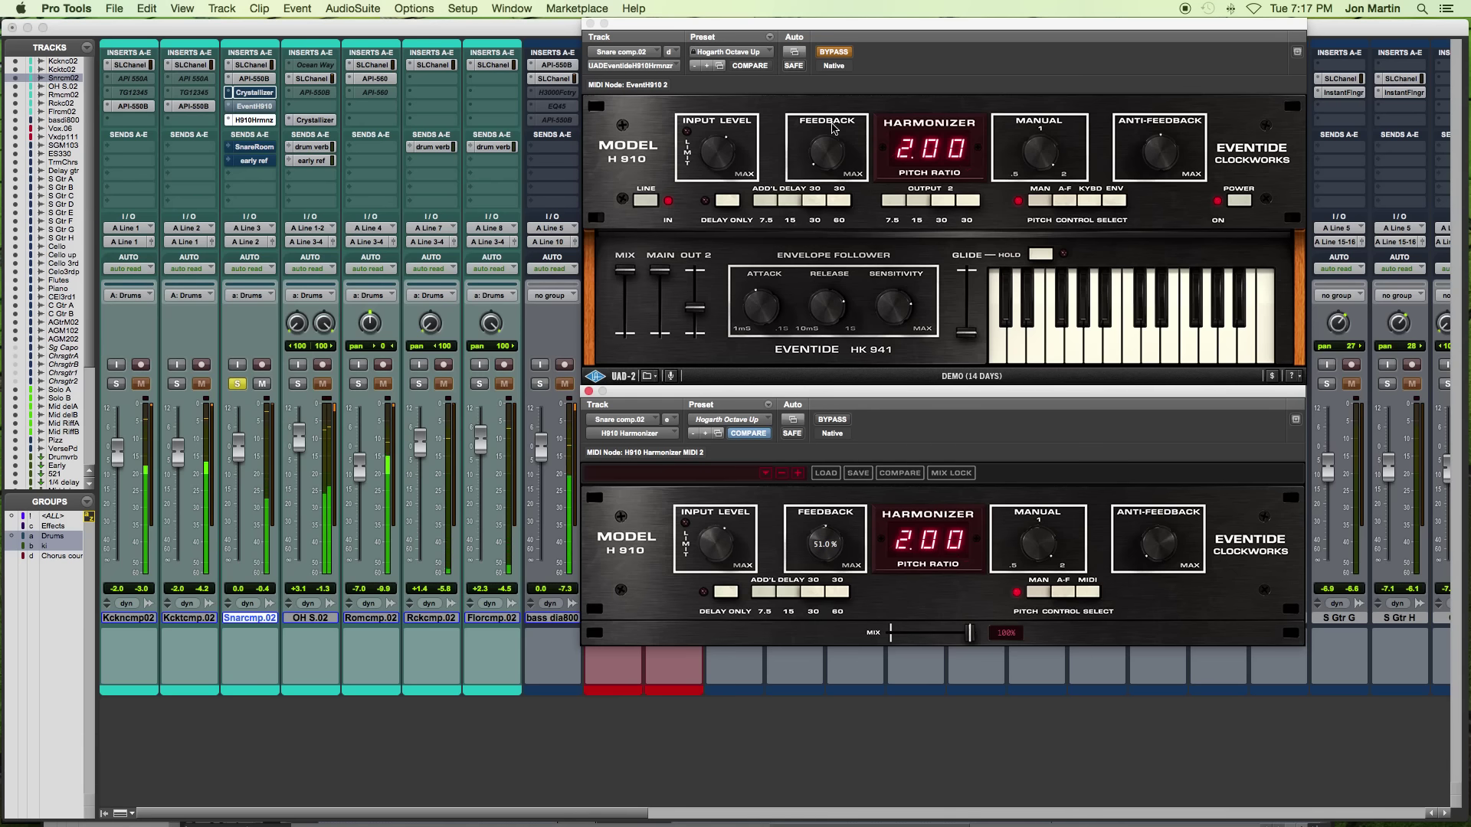
drag(831, 122, 837, 59)
click(832, 419)
click(831, 419)
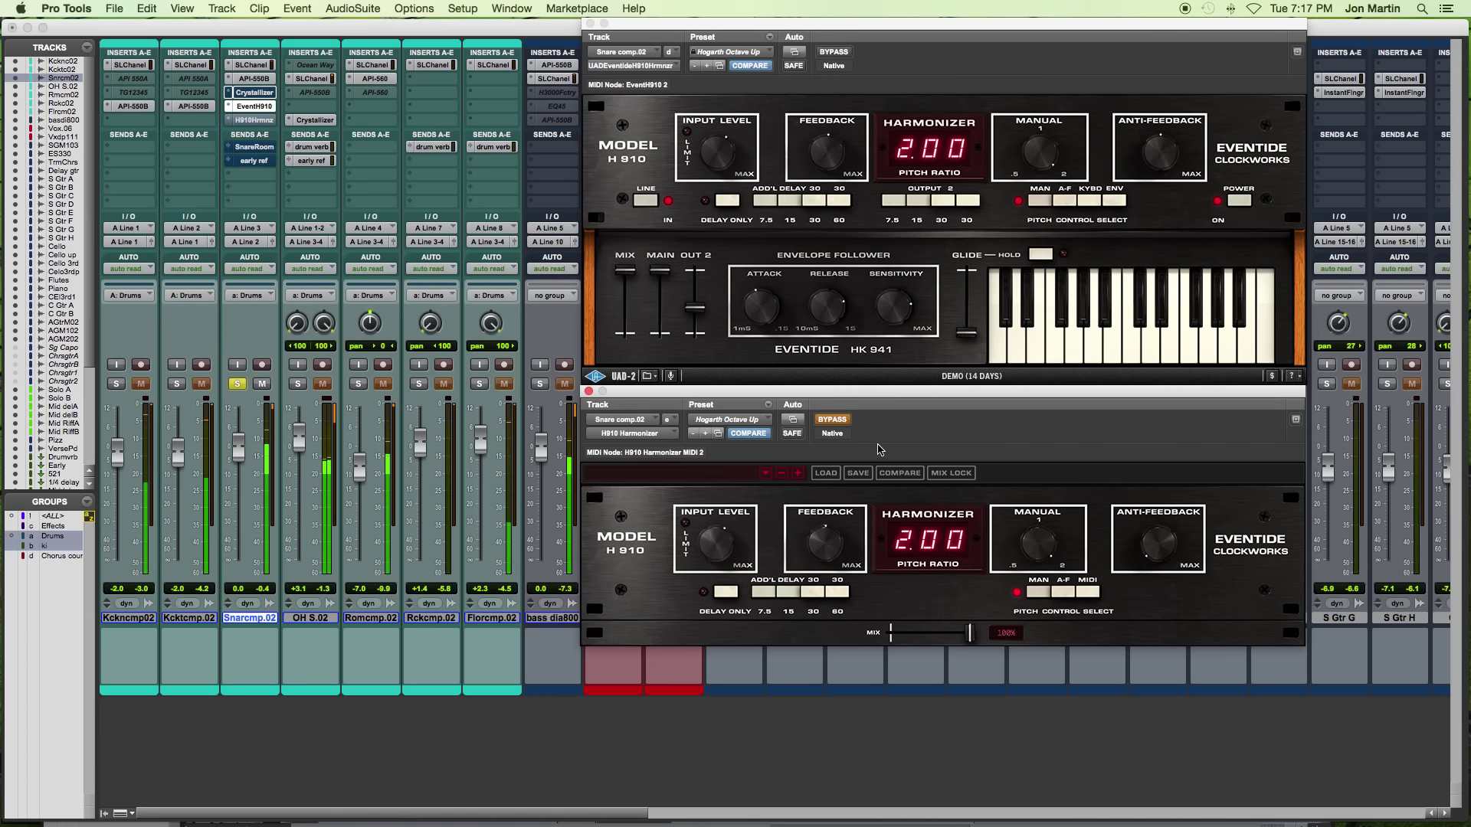
click(832, 419)
click(841, 54)
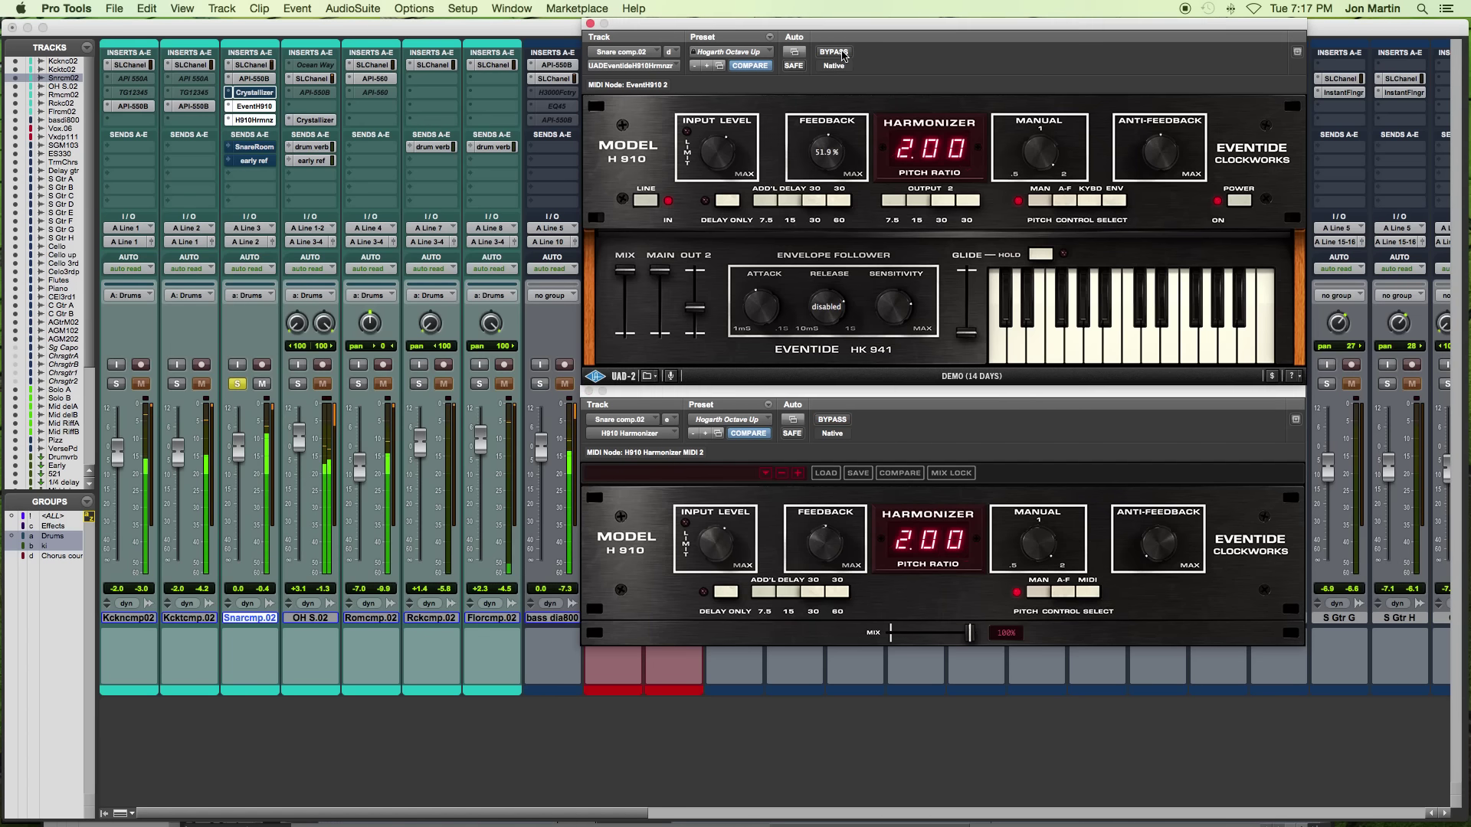
click(840, 54)
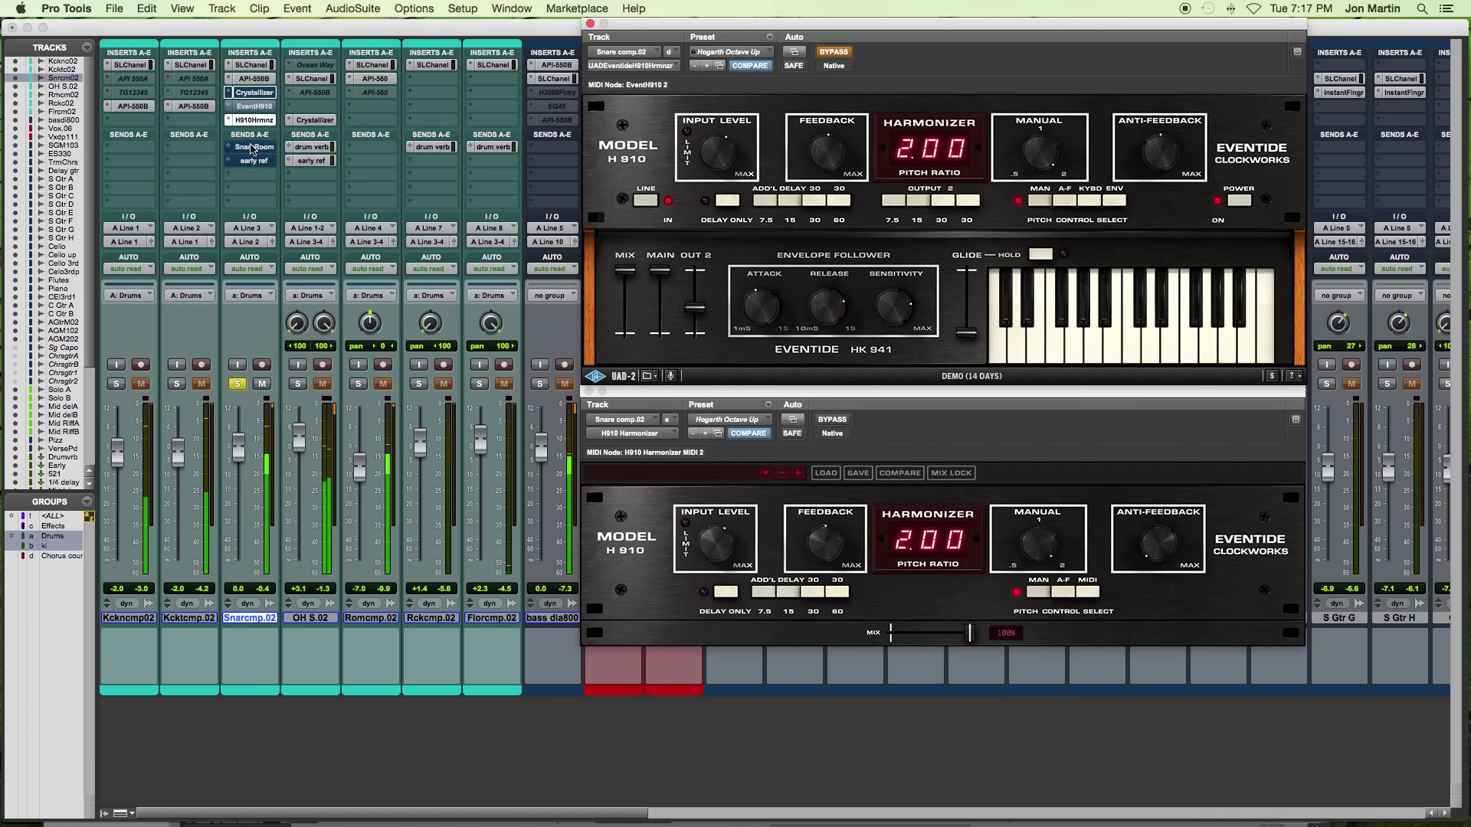
- Load Hogarth Room on the UAD H910, silence its OUT 2, and make it the active one
click(732, 52)
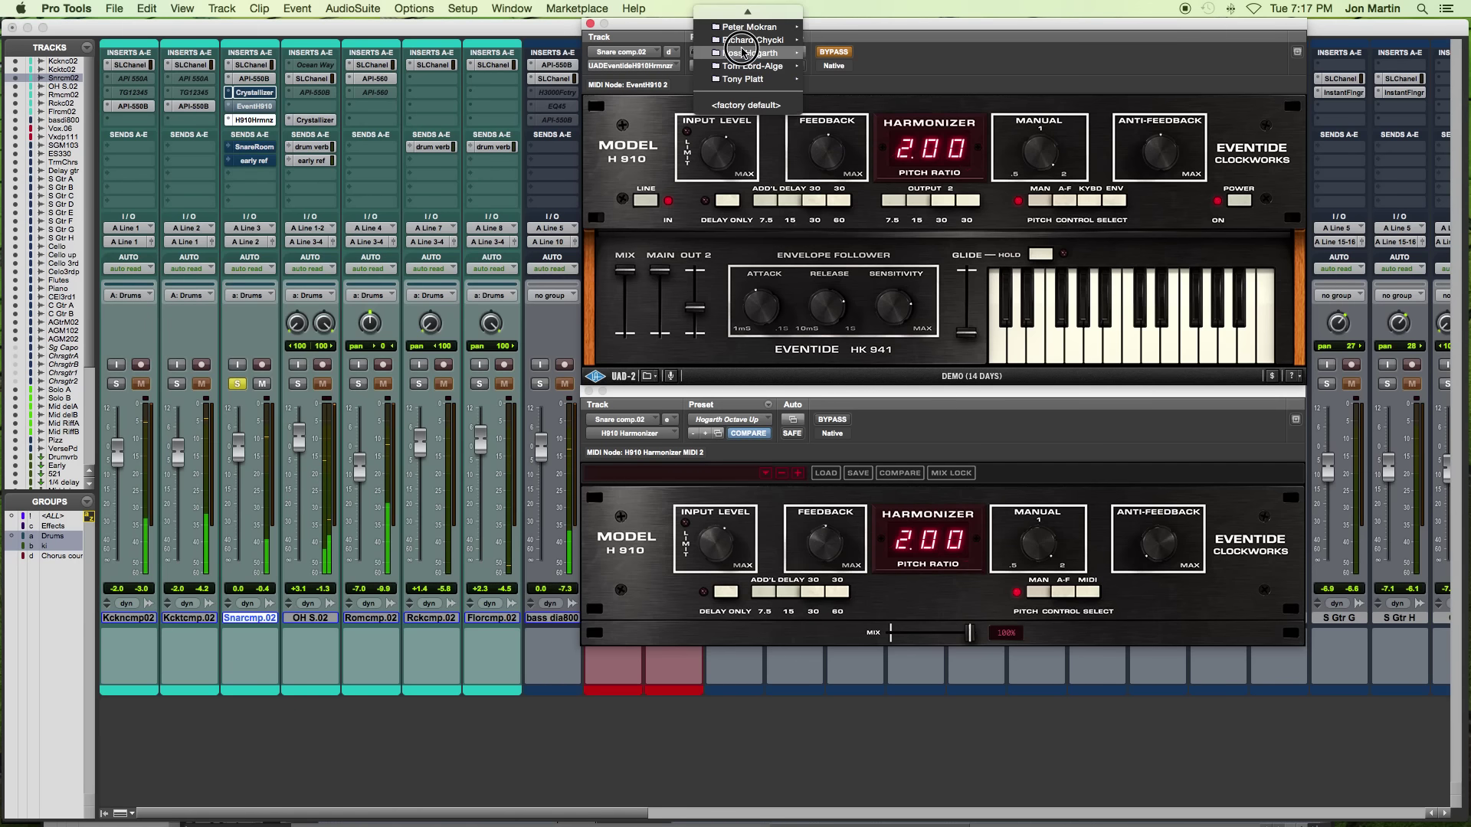
mouse_move(754, 53)
click(873, 109)
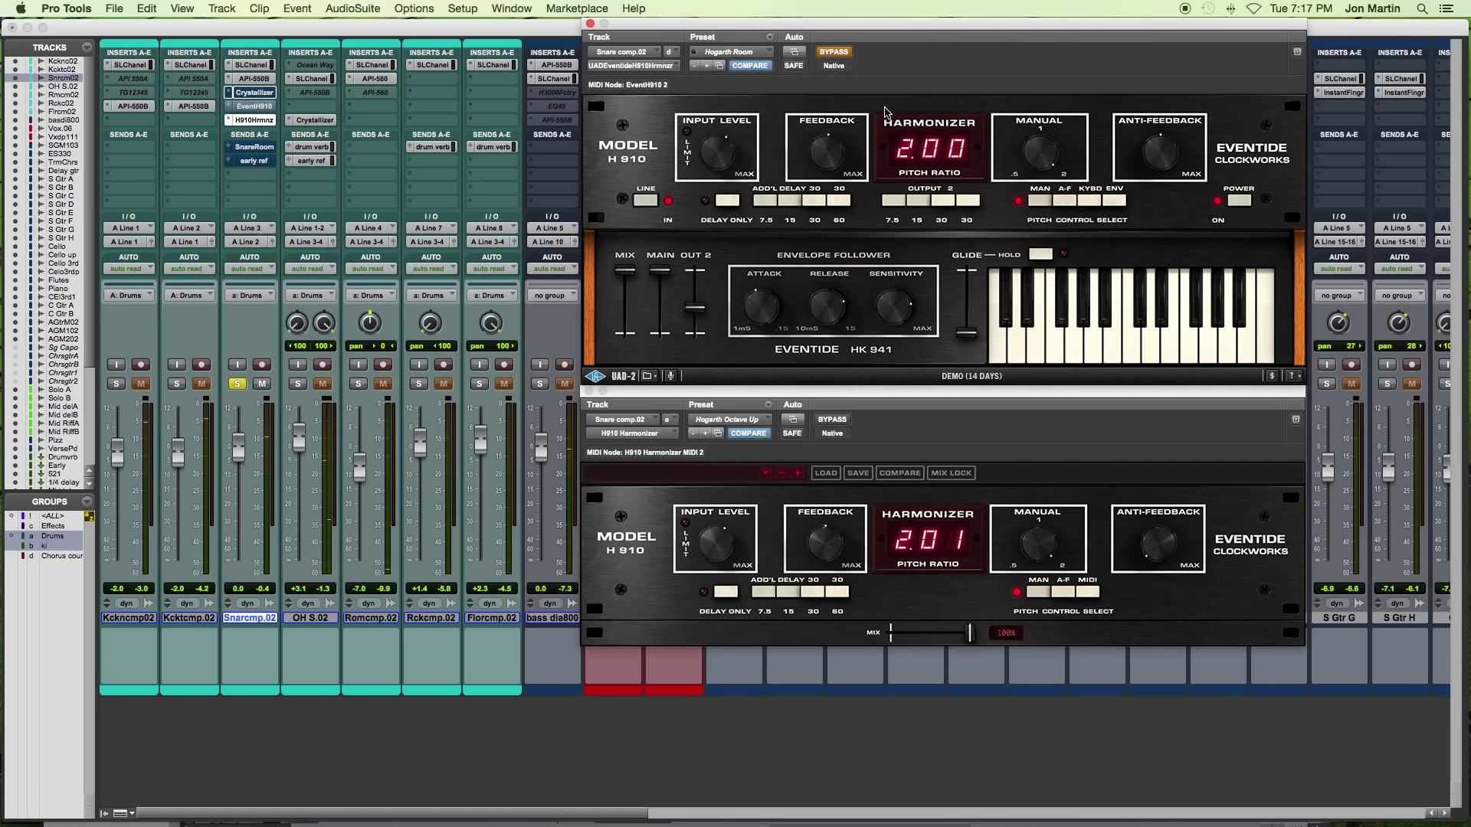
drag(704, 277, 706, 429)
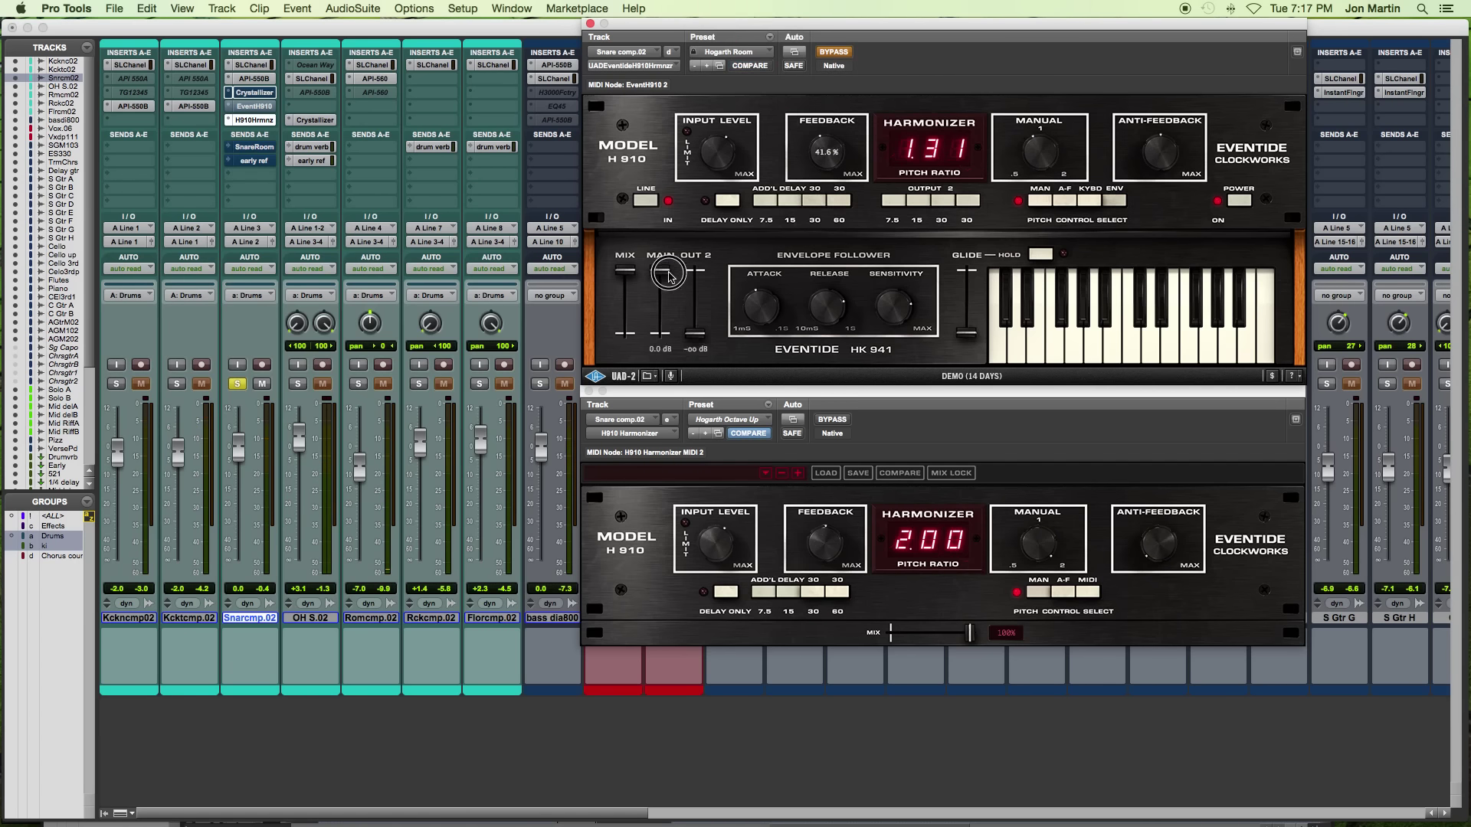
super+click(259, 119)
super+click(257, 111)
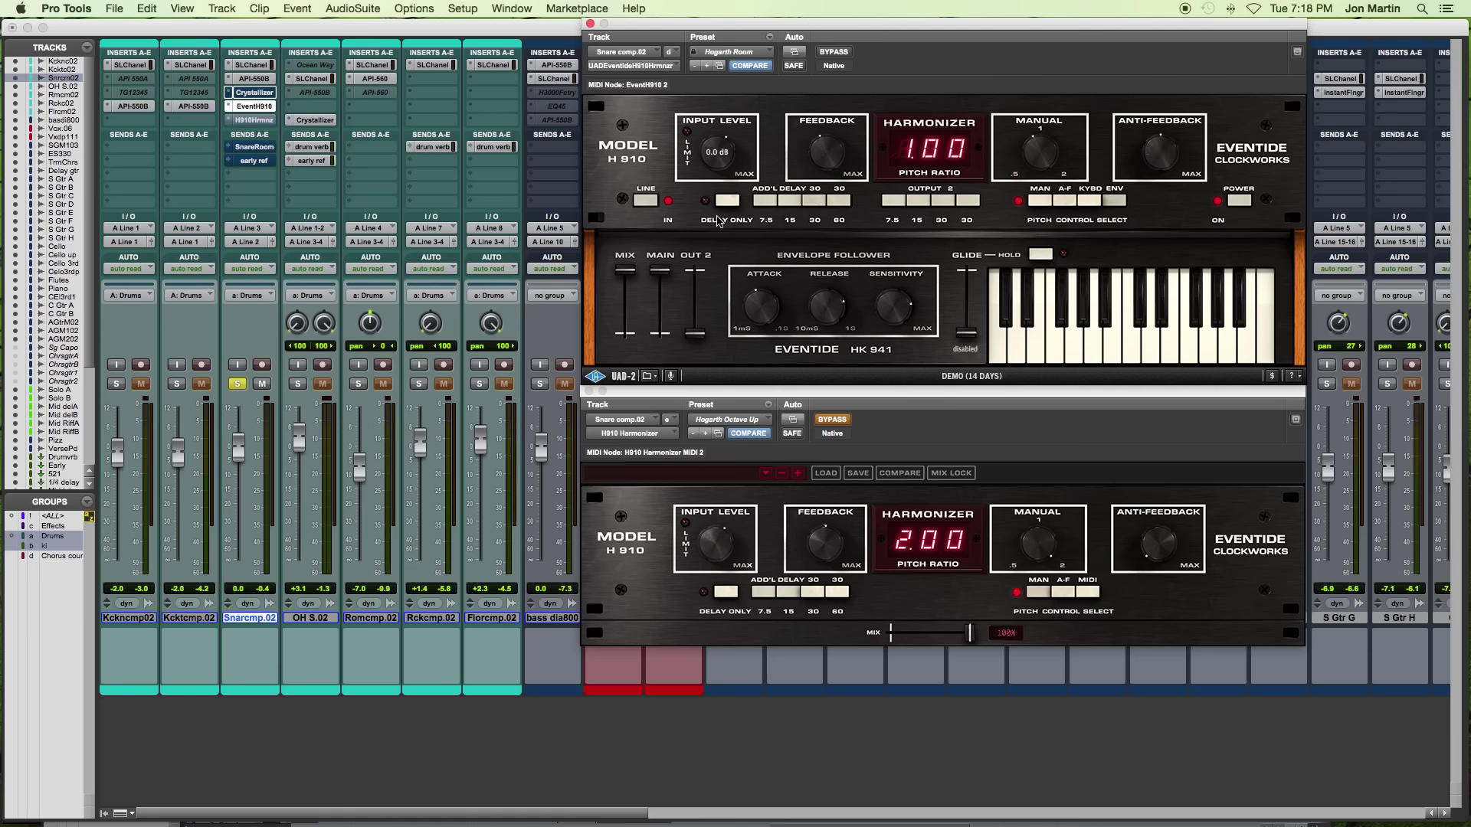
- Load Hogarth Room on the native H910, enable it, and bypass the UAD
click(752, 426)
click(873, 485)
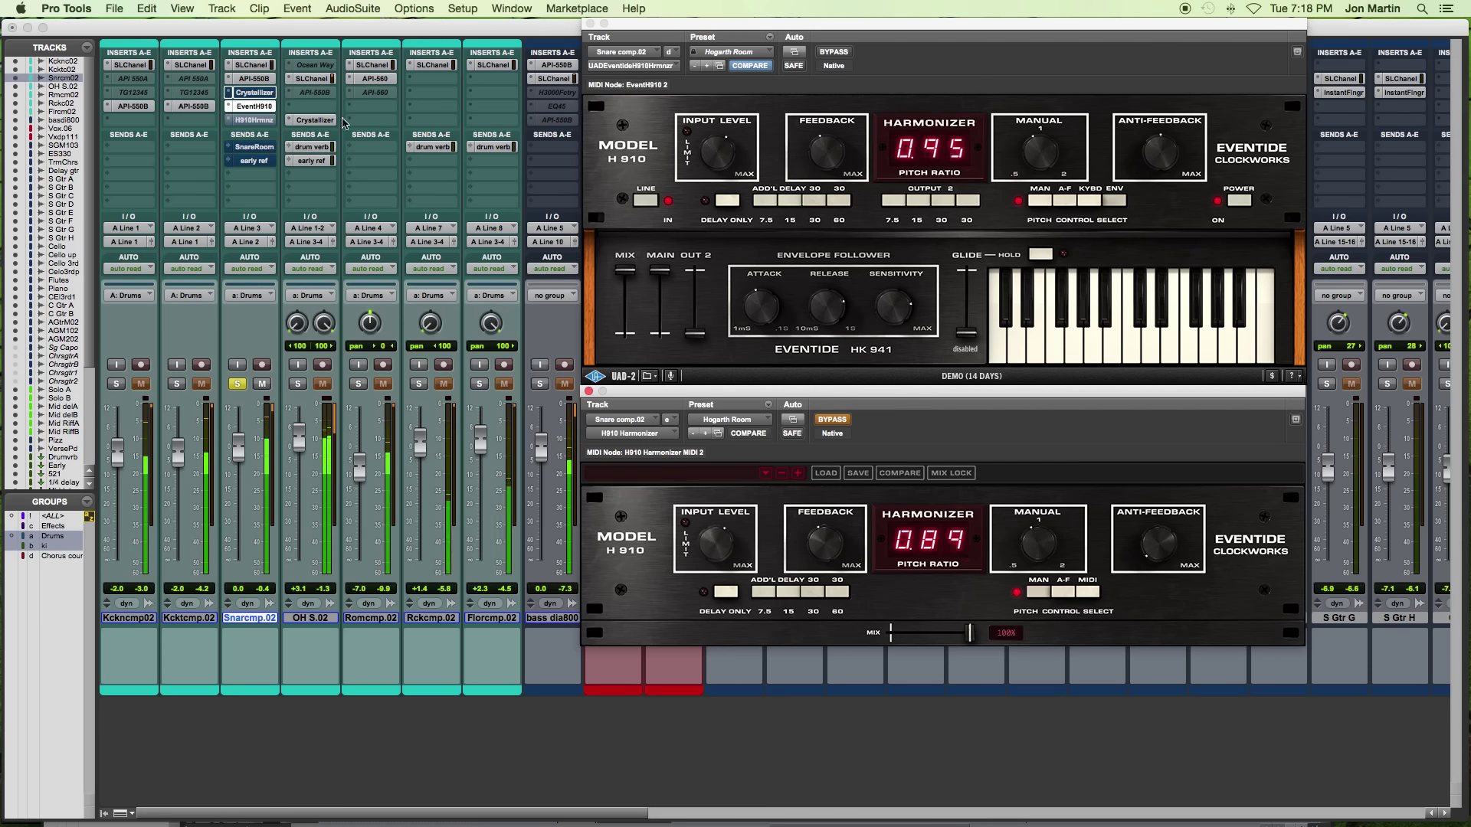
super+click(252, 123)
super+click(249, 108)
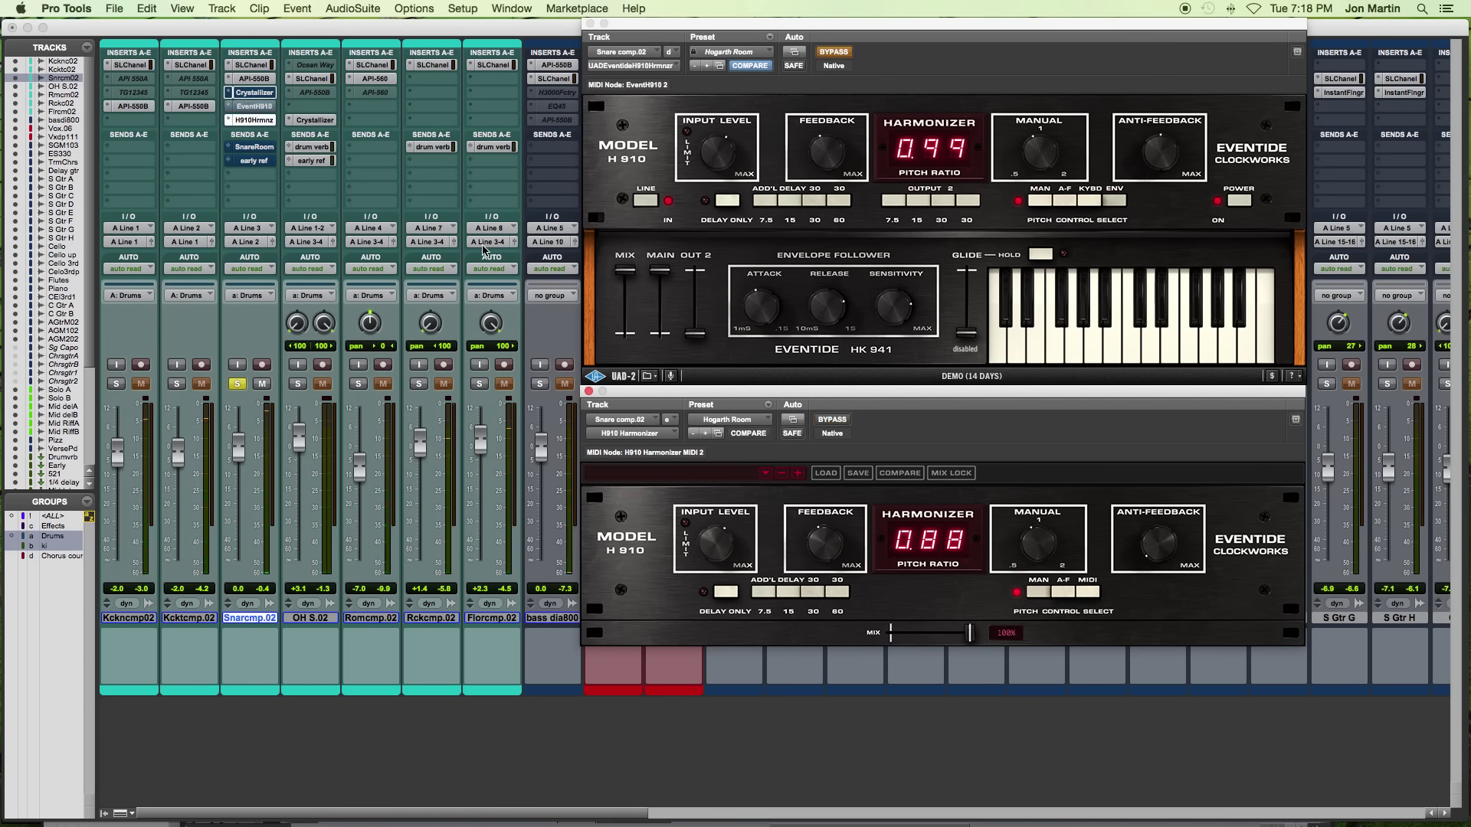
- Bring both H910 windows forward and switch the UAD's pitch control to manual
click(940, 422)
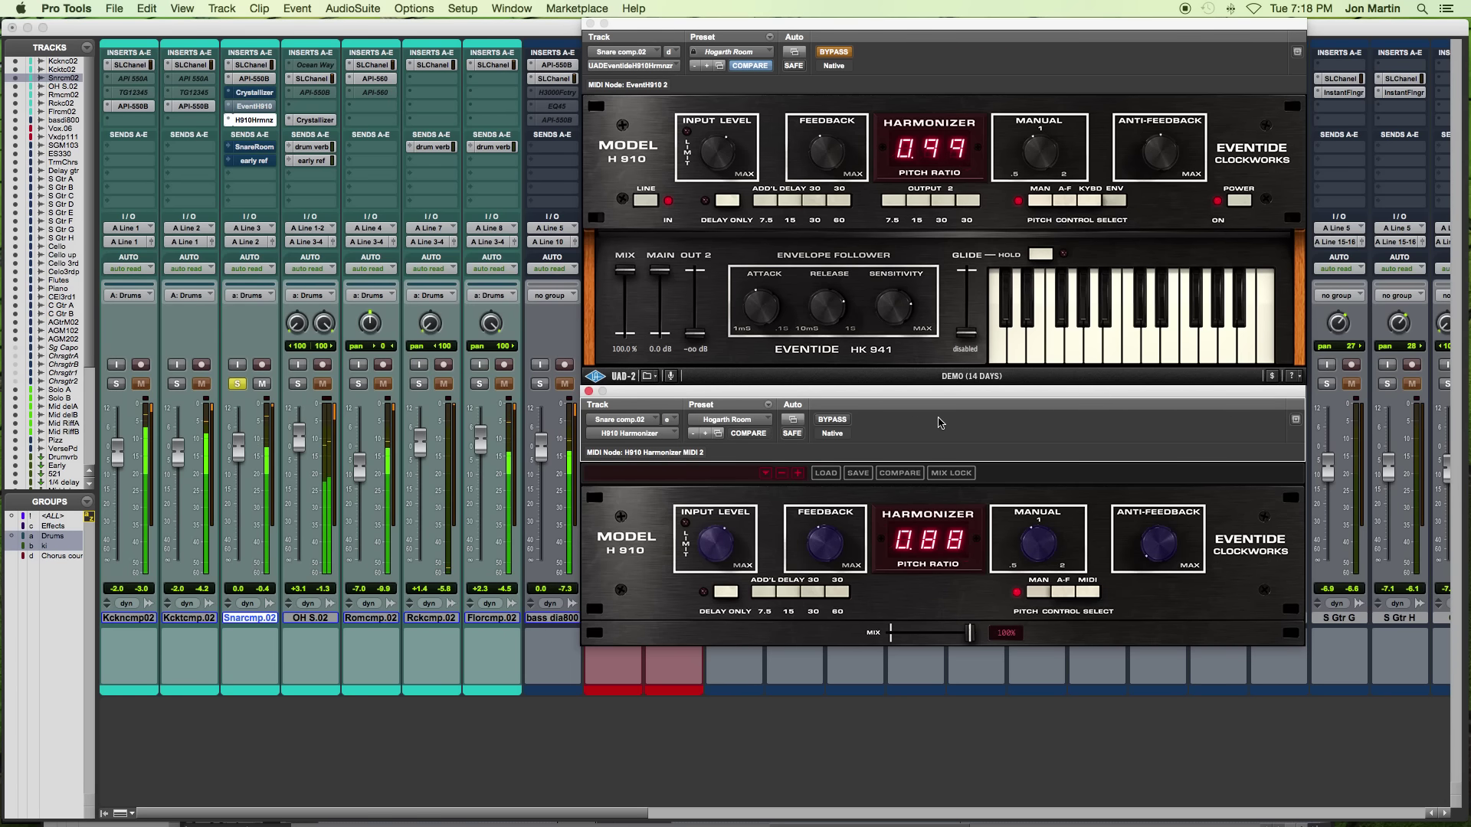
mouse_move(811, 542)
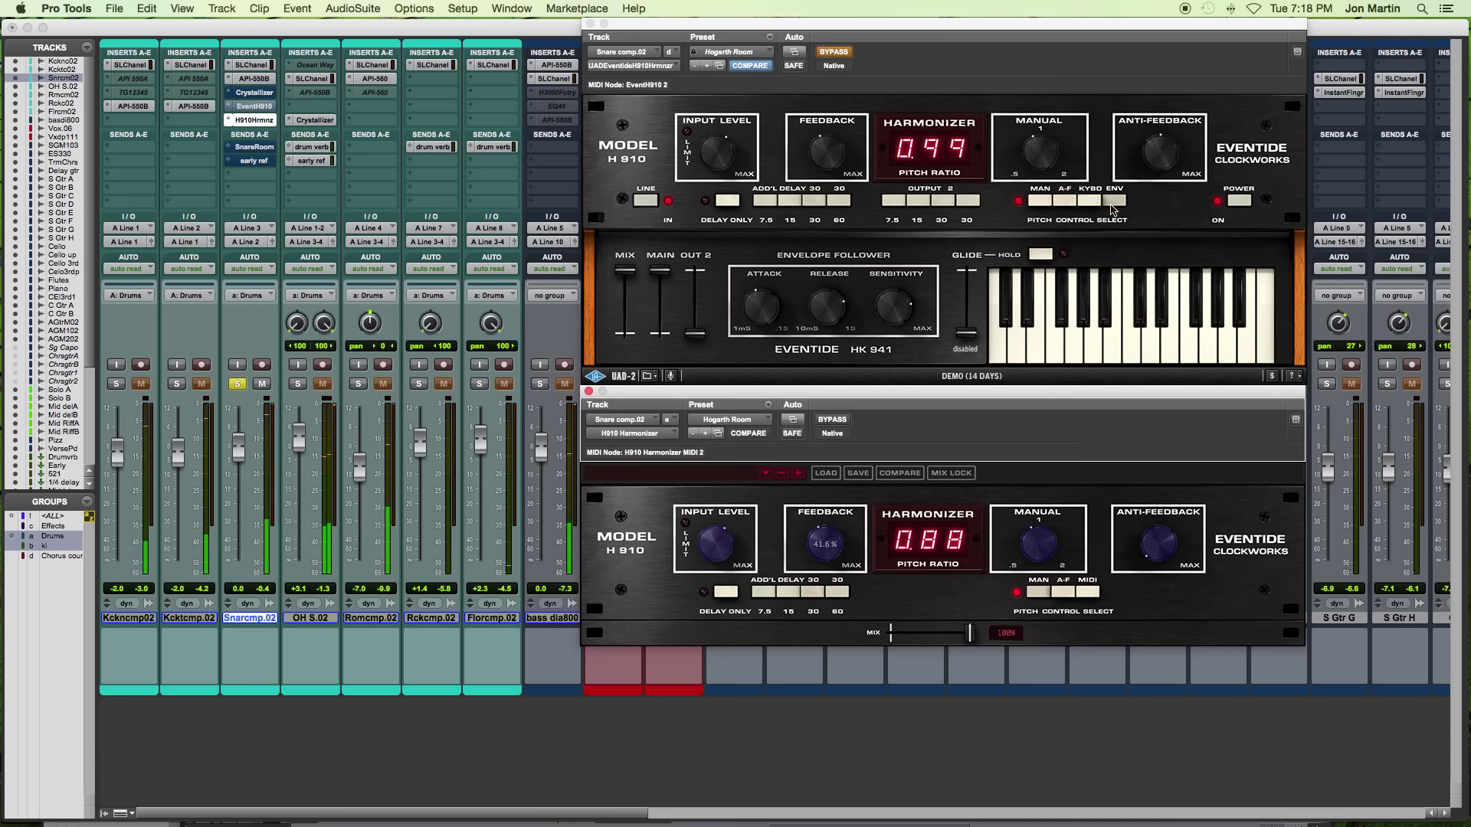
click(1063, 201)
click(1039, 202)
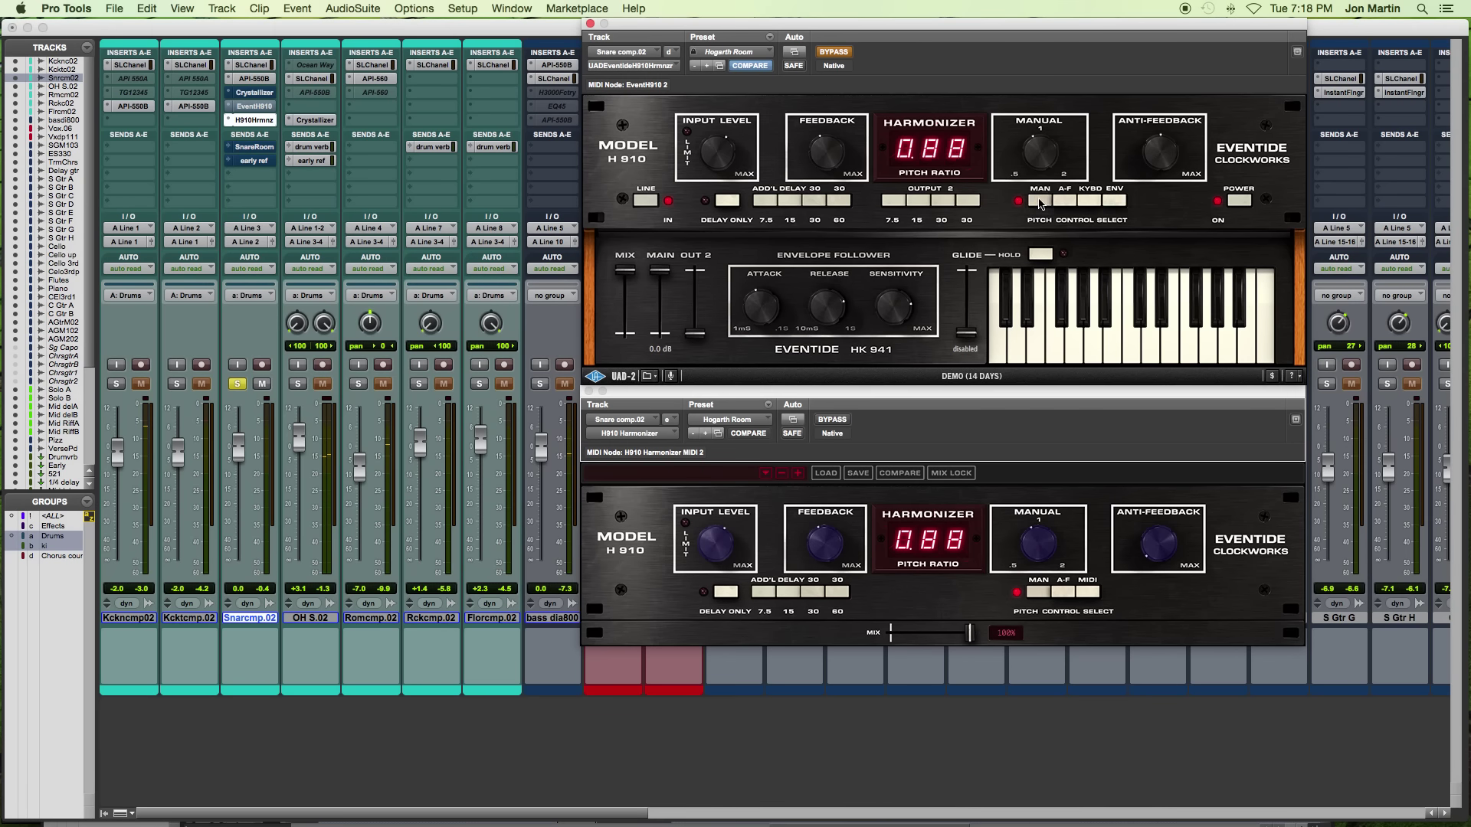
- A/B the snare H910 inserts, ending with the Eventide active and the UAD bypassed
super+click(240, 120)
super+click(249, 106)
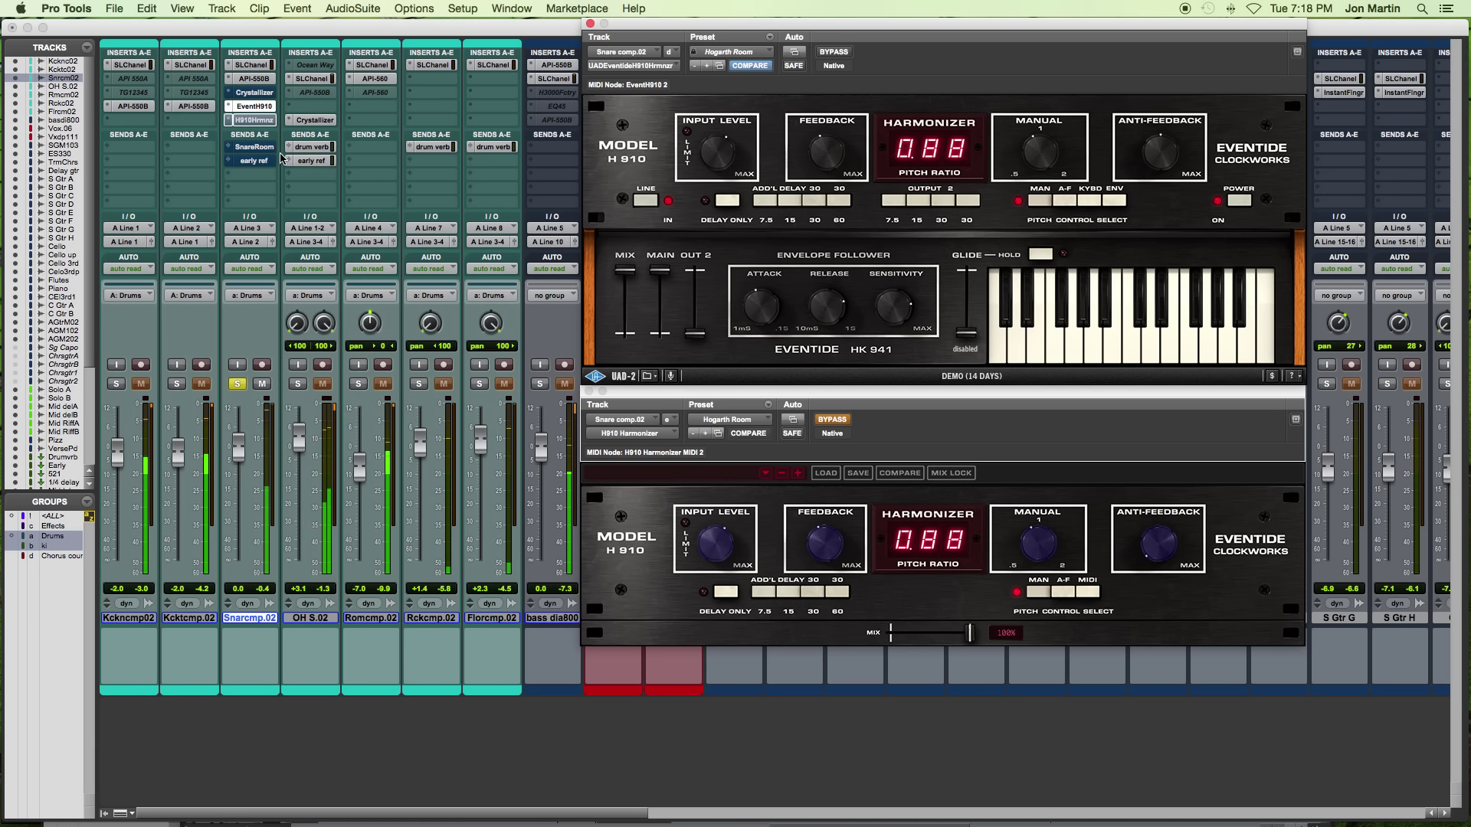
super+click(261, 120)
super+click(256, 105)
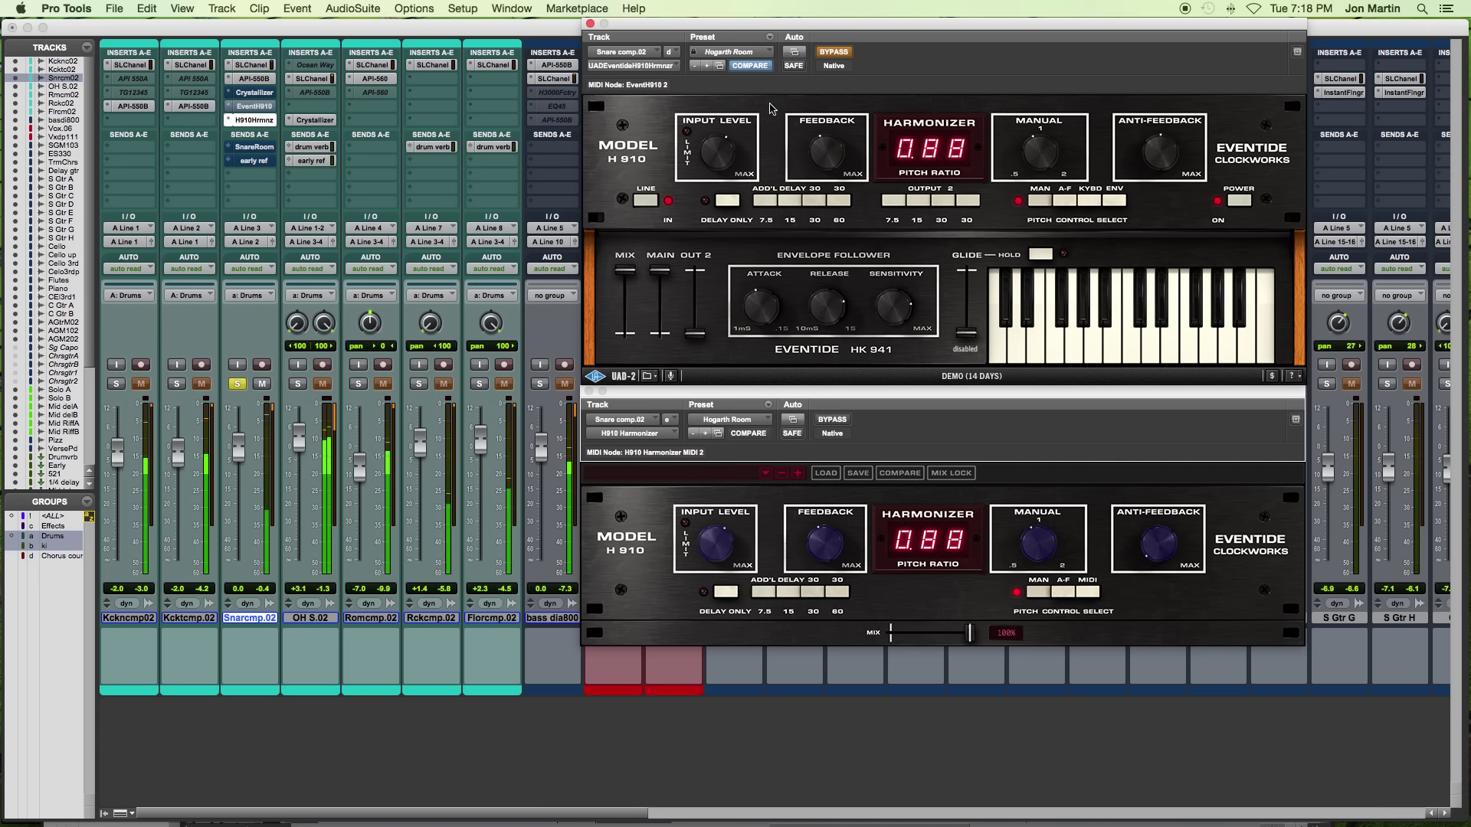
- Load Hogarth Voc Double Slap on the UAD (OUT 2 muted) and Hogarth Vocal Slap on the Eventide
click(732, 58)
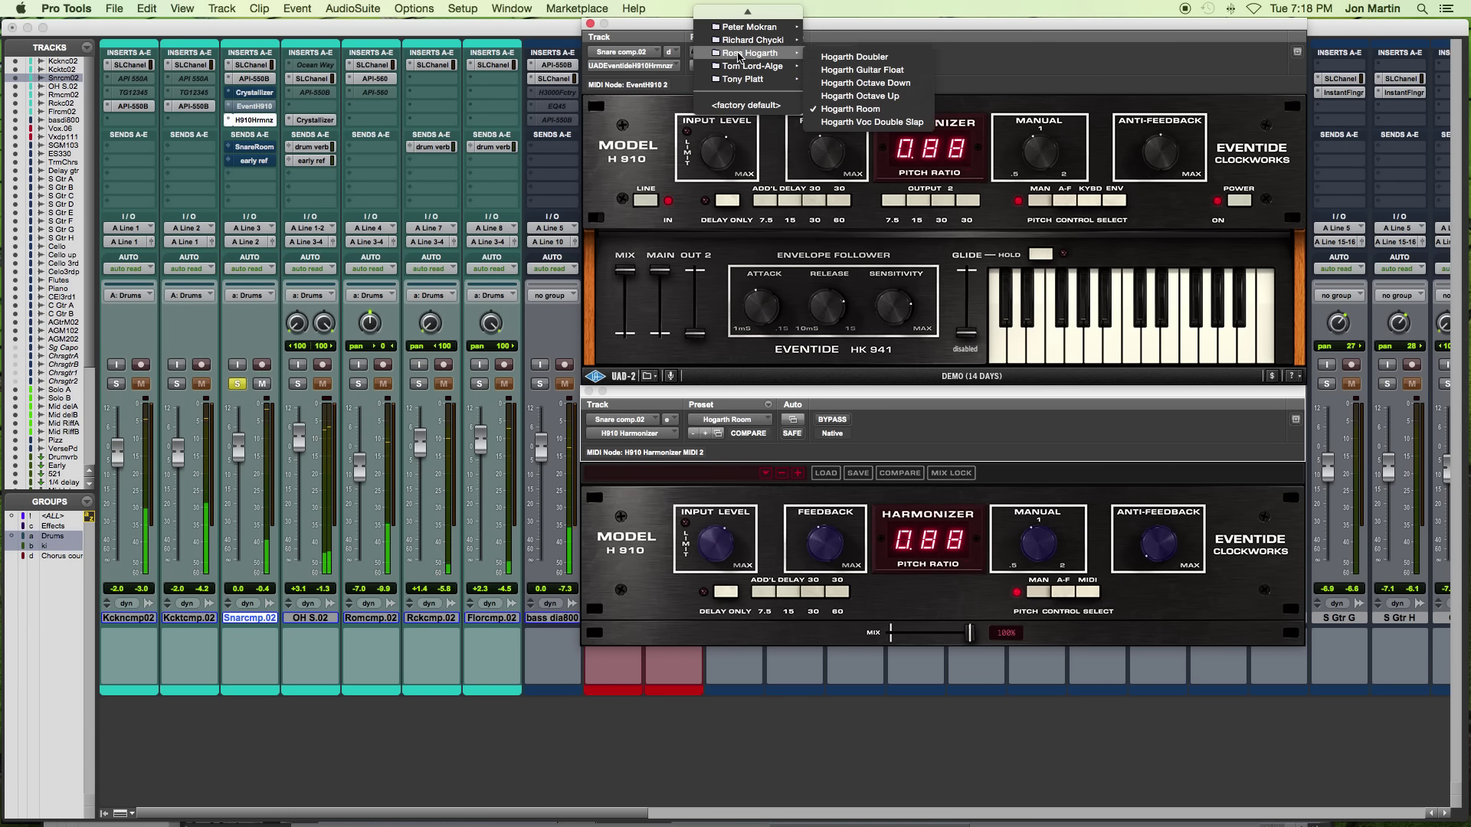
click(851, 124)
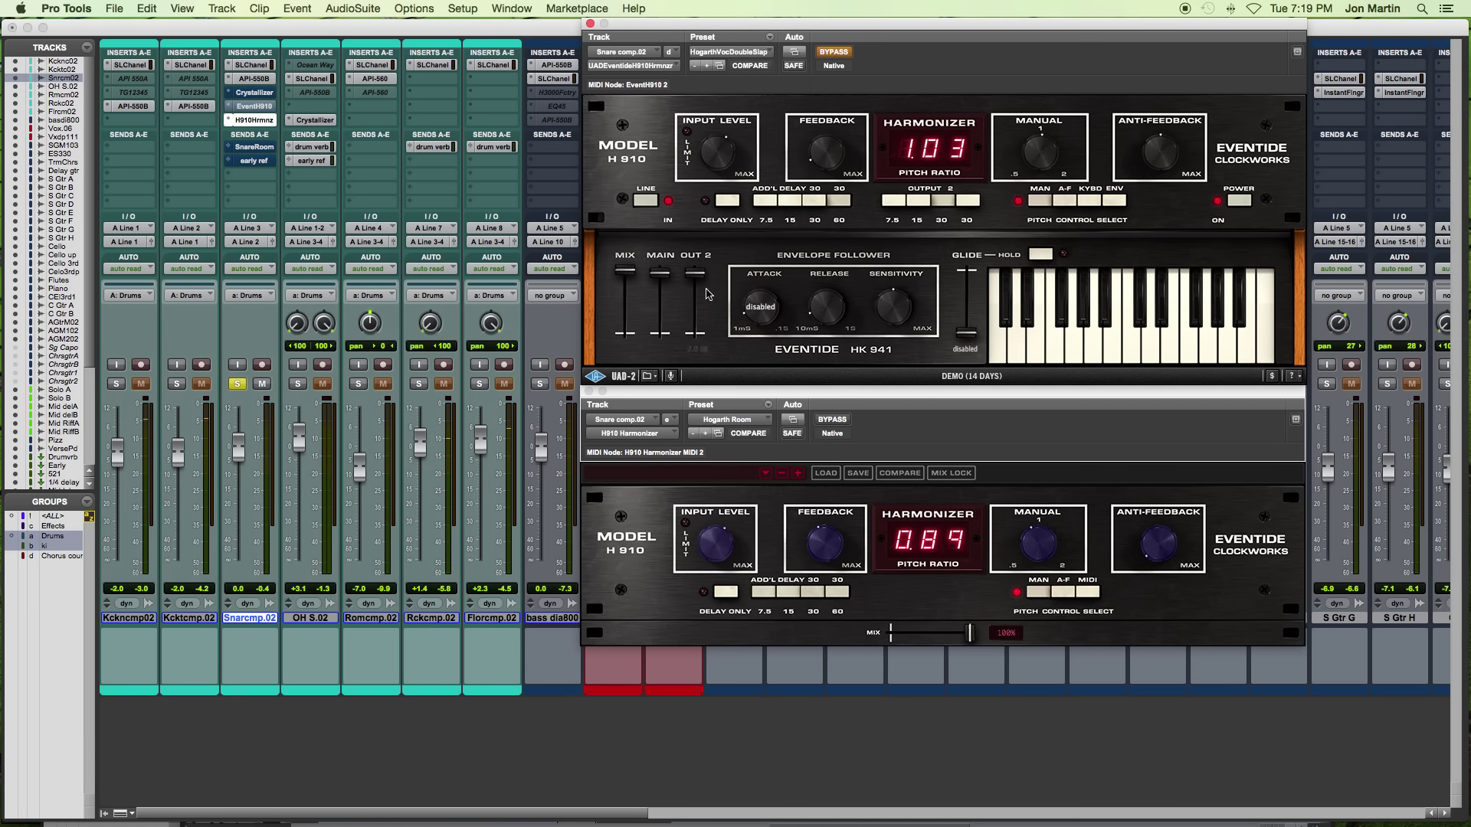
drag(695, 273, 694, 334)
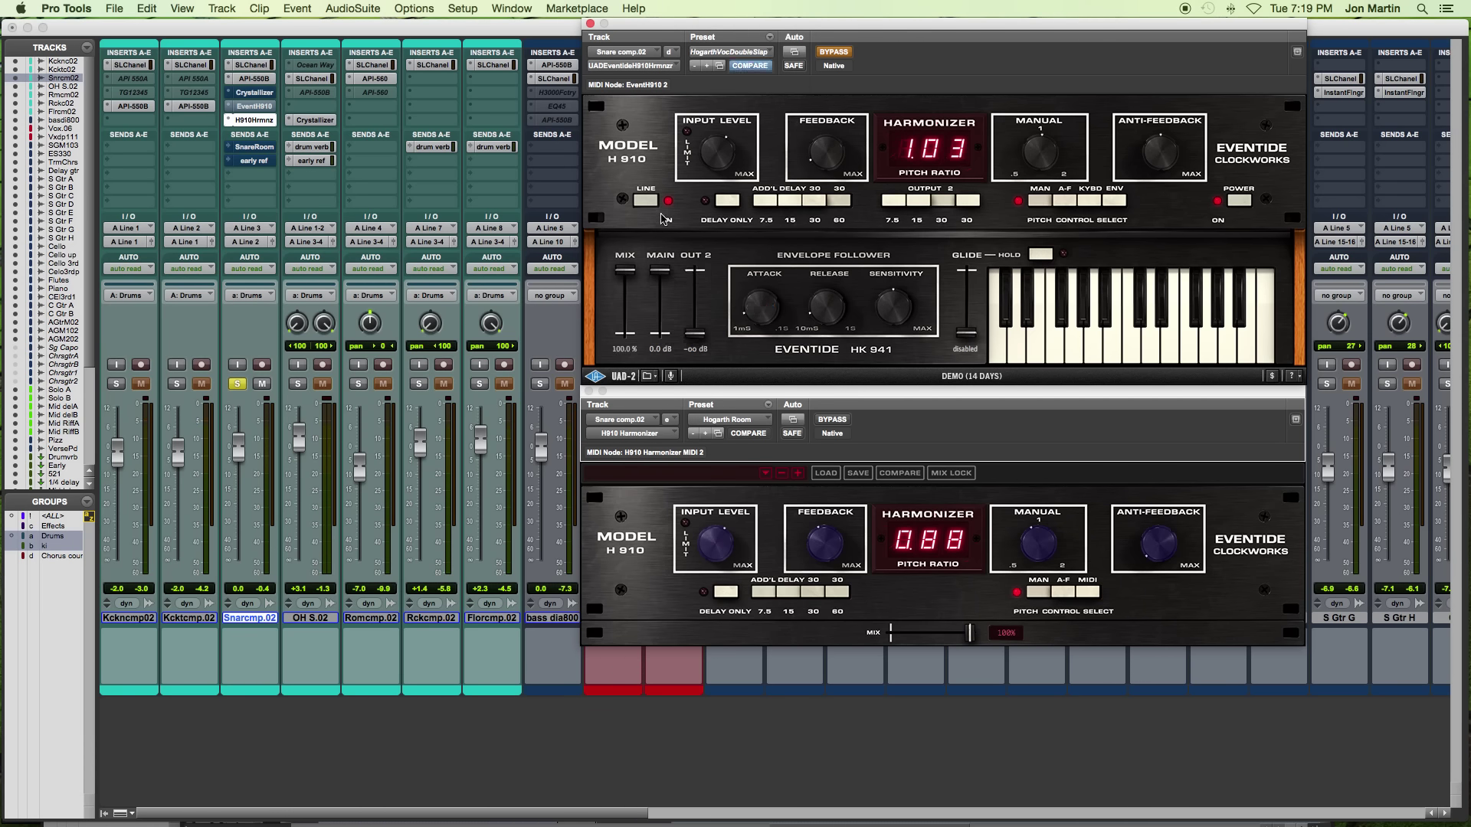
click(731, 419)
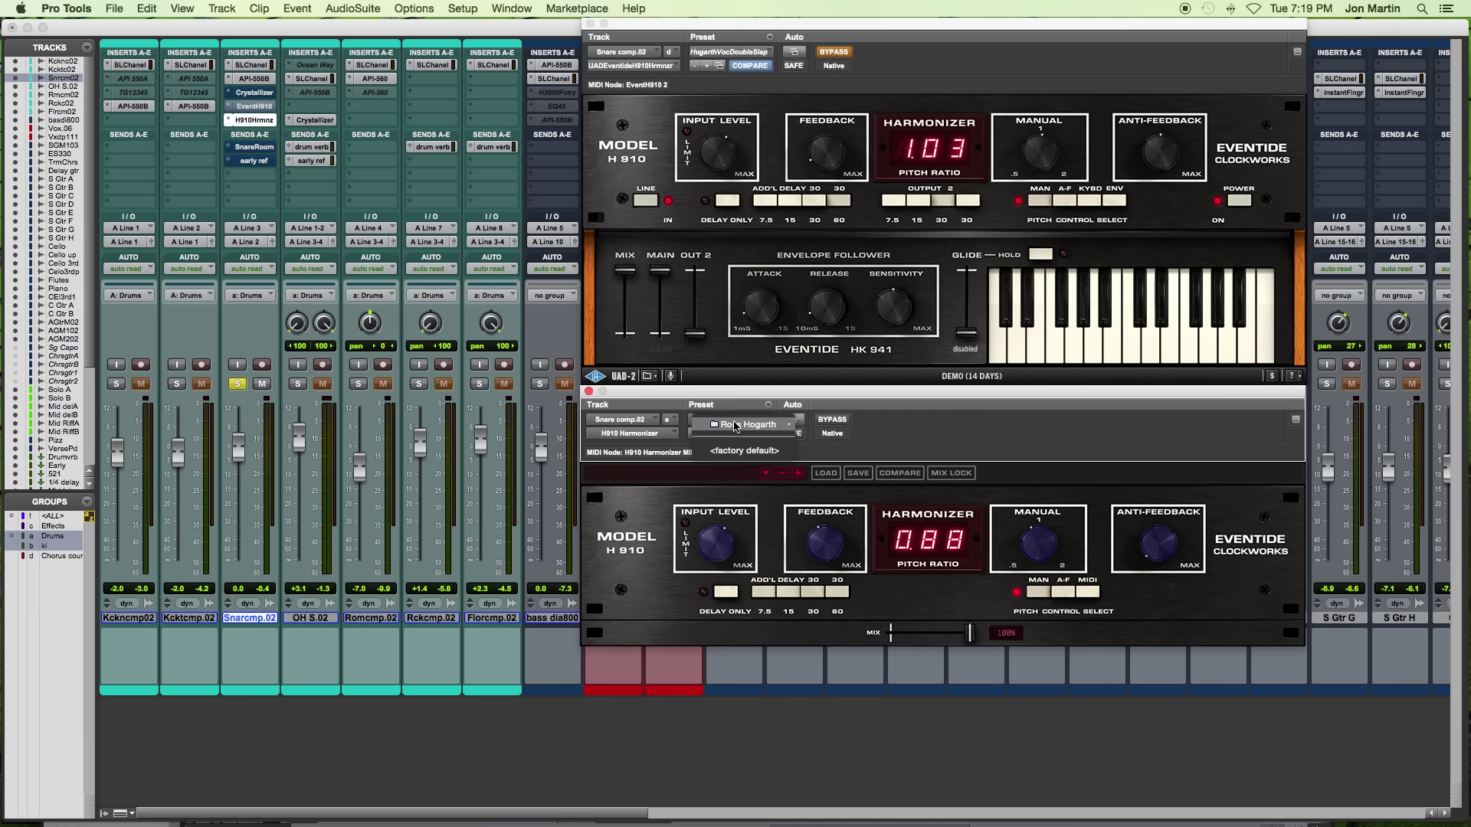
click(843, 481)
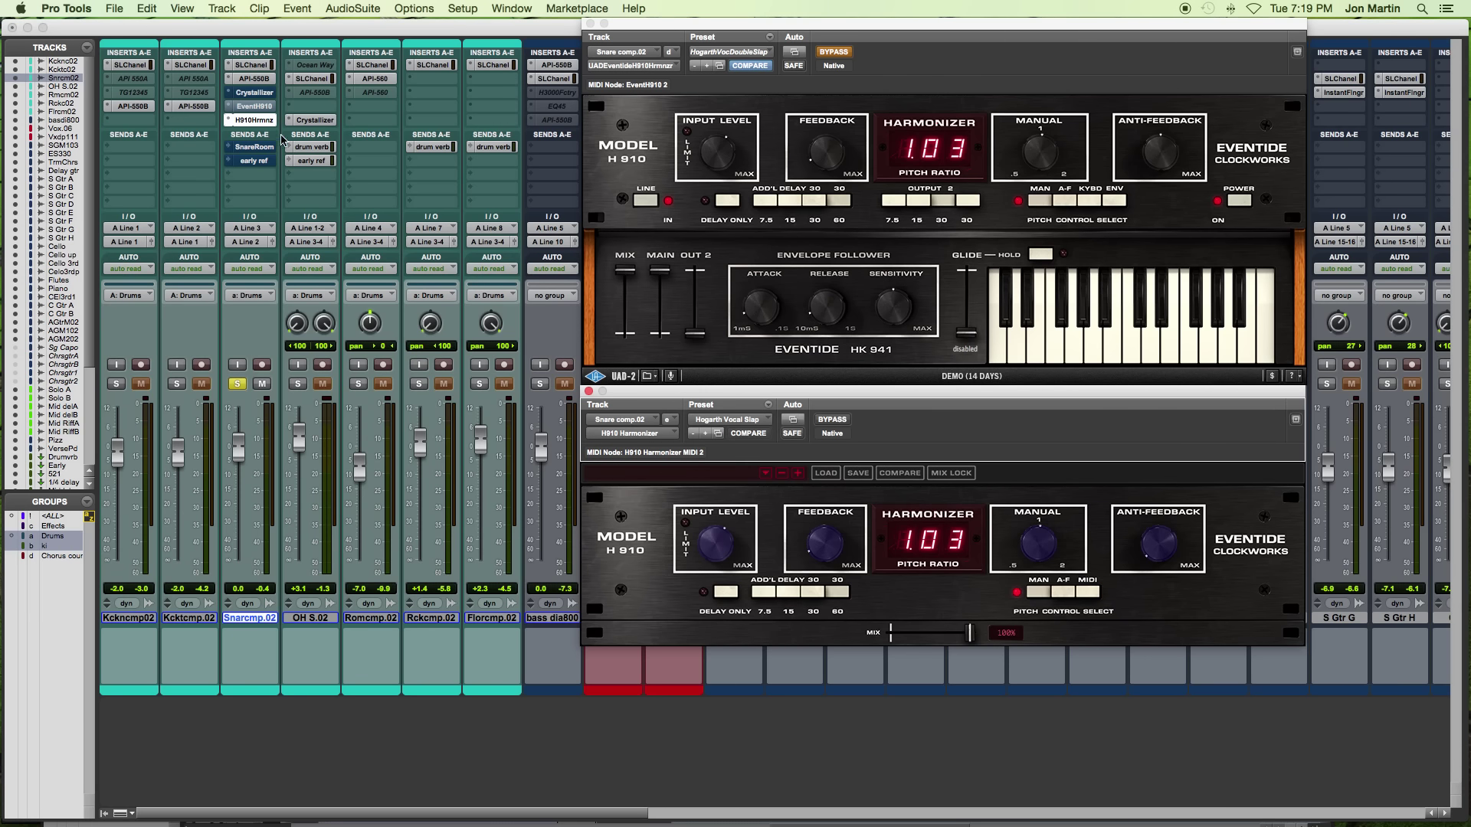
- A/B the two H910s on the snare, ending with the Eventide active and UAD bypassed
super+click(258, 111)
super+click(262, 121)
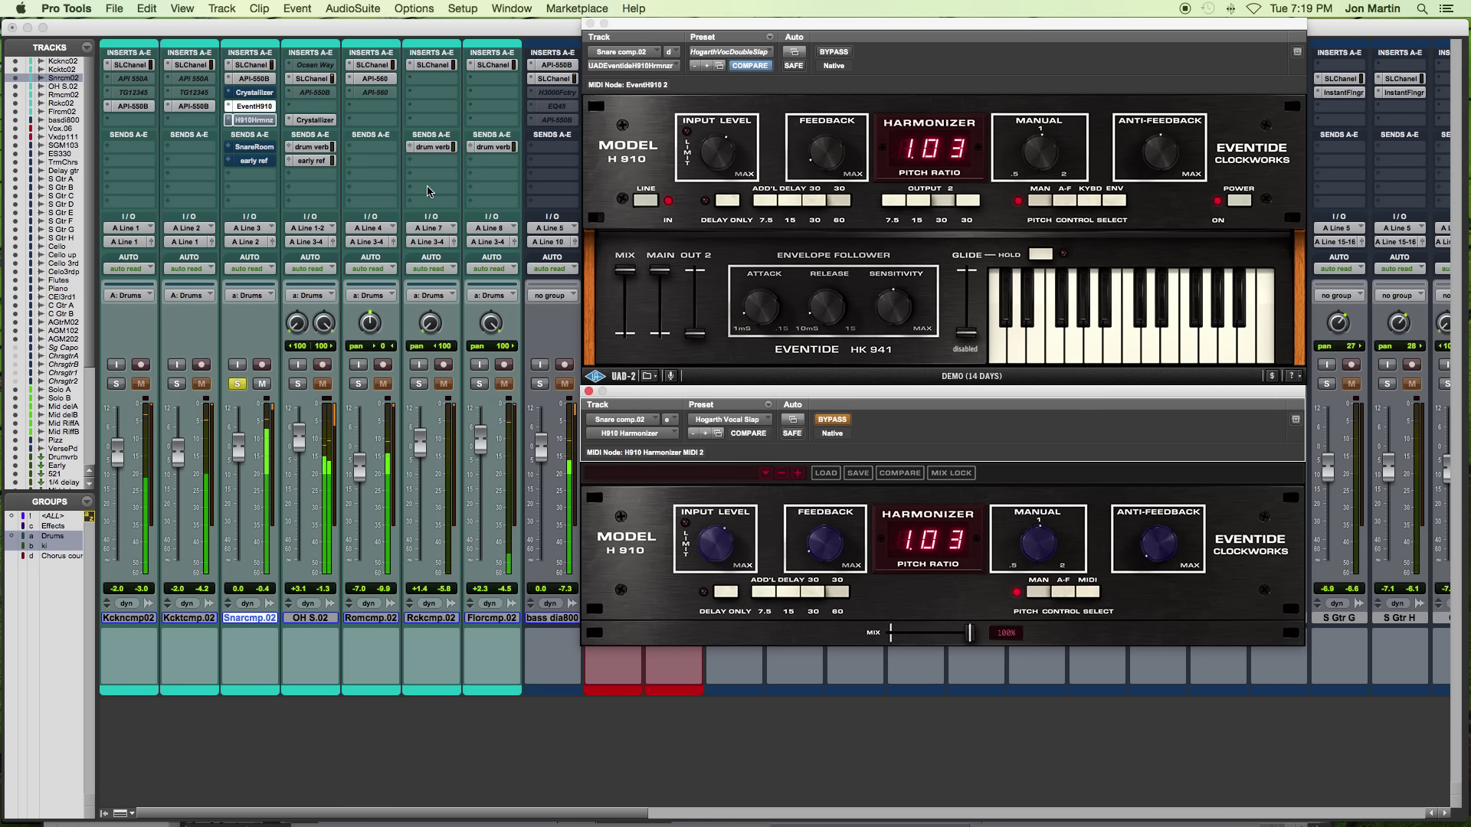
super+click(257, 109)
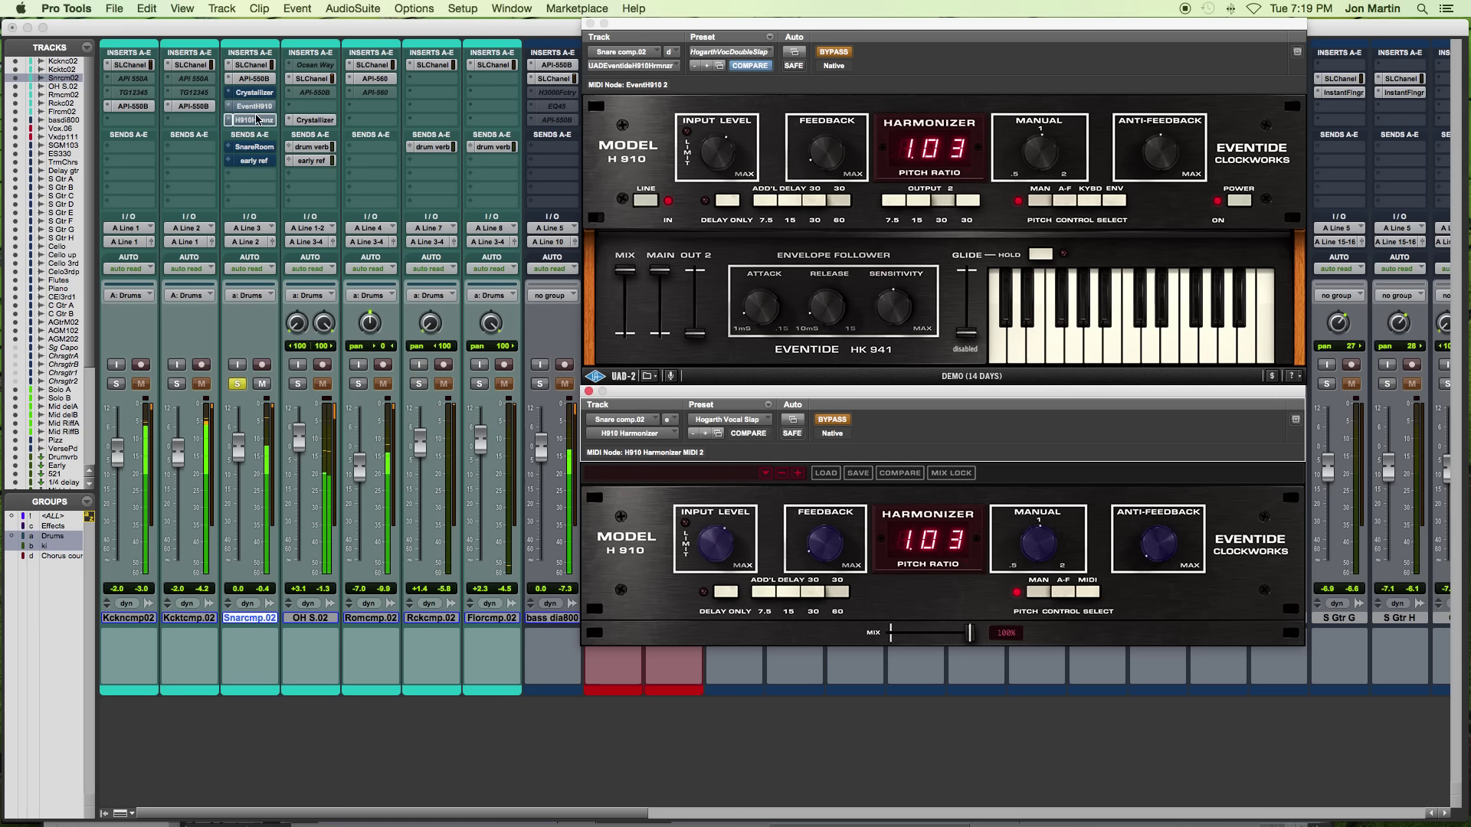
super+click(257, 120)
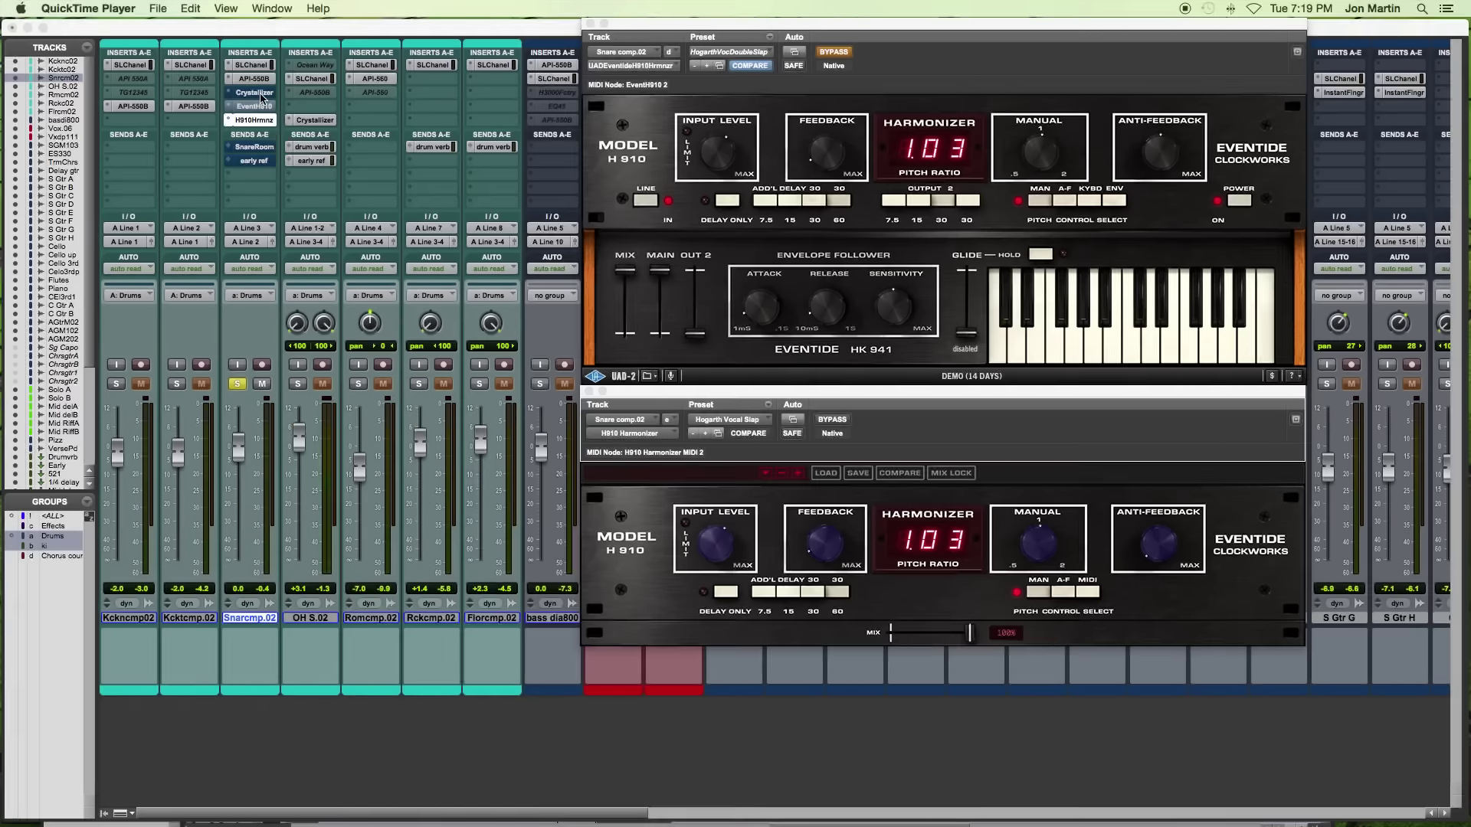
- Activate the Soundtoys Crystallizer on the snare and bypass the Eventide H910
click(263, 94)
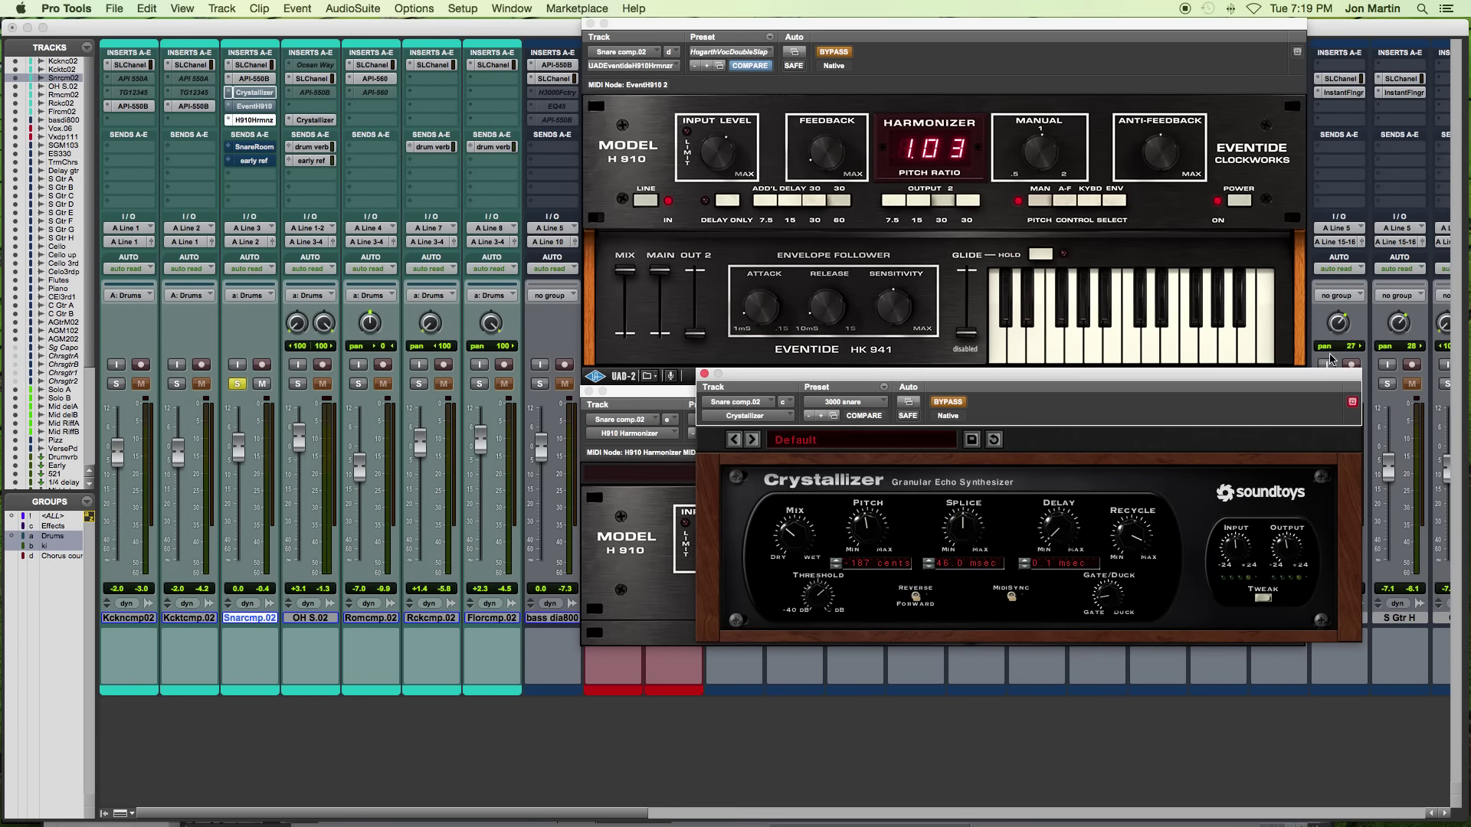
drag(1107, 372, 498, 507)
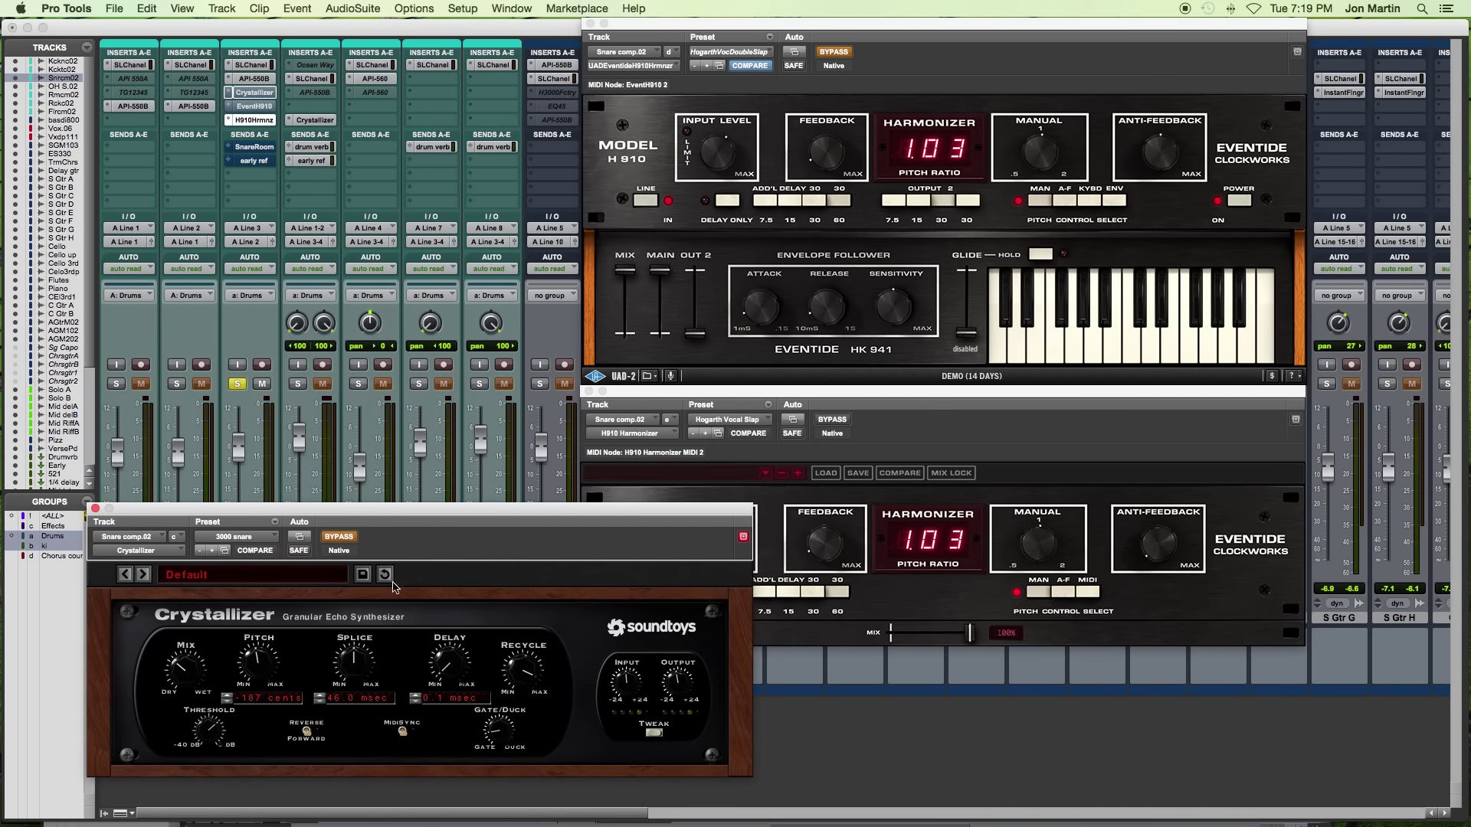
click(344, 539)
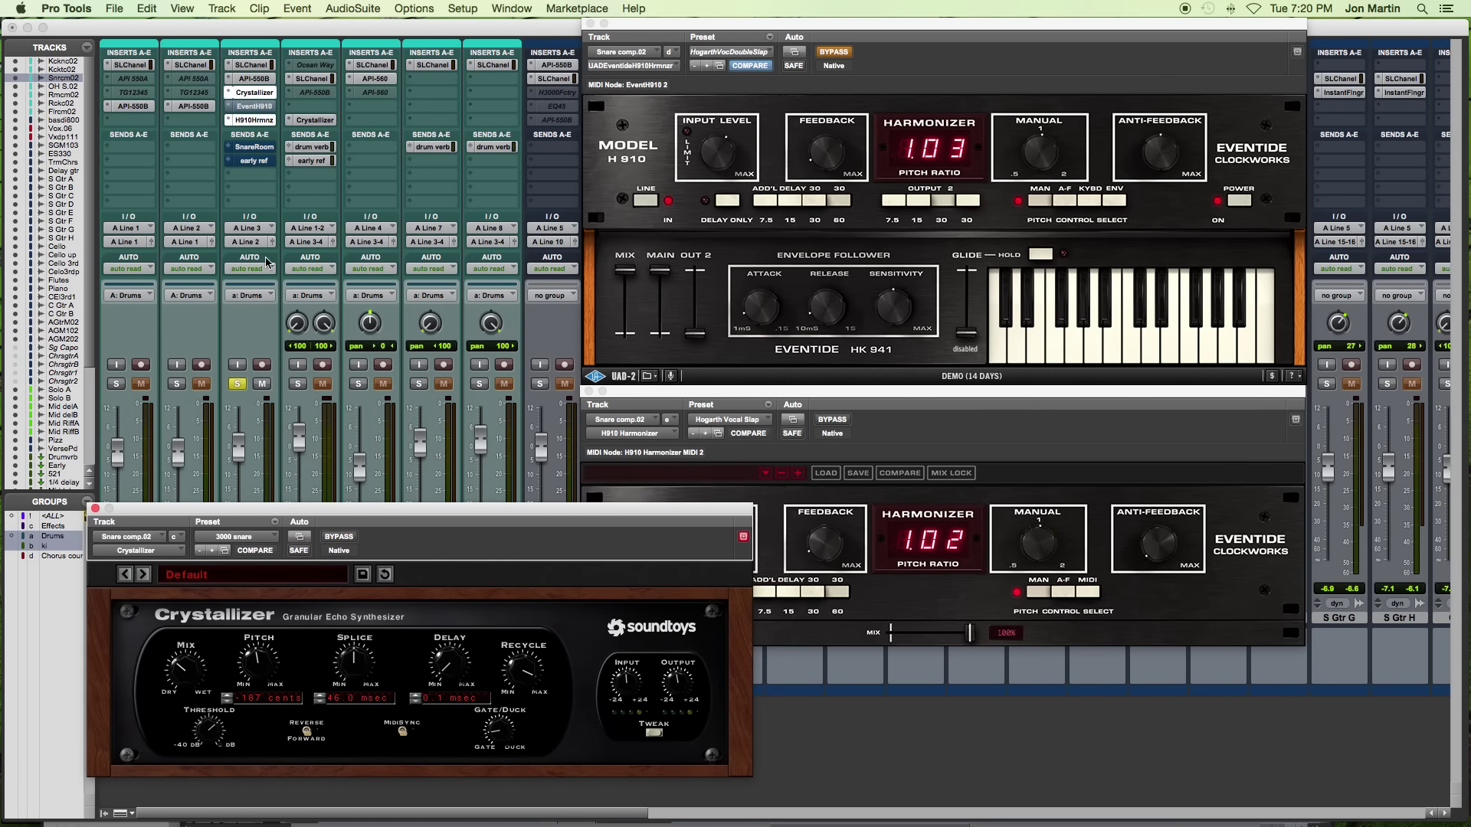
super+click(261, 121)
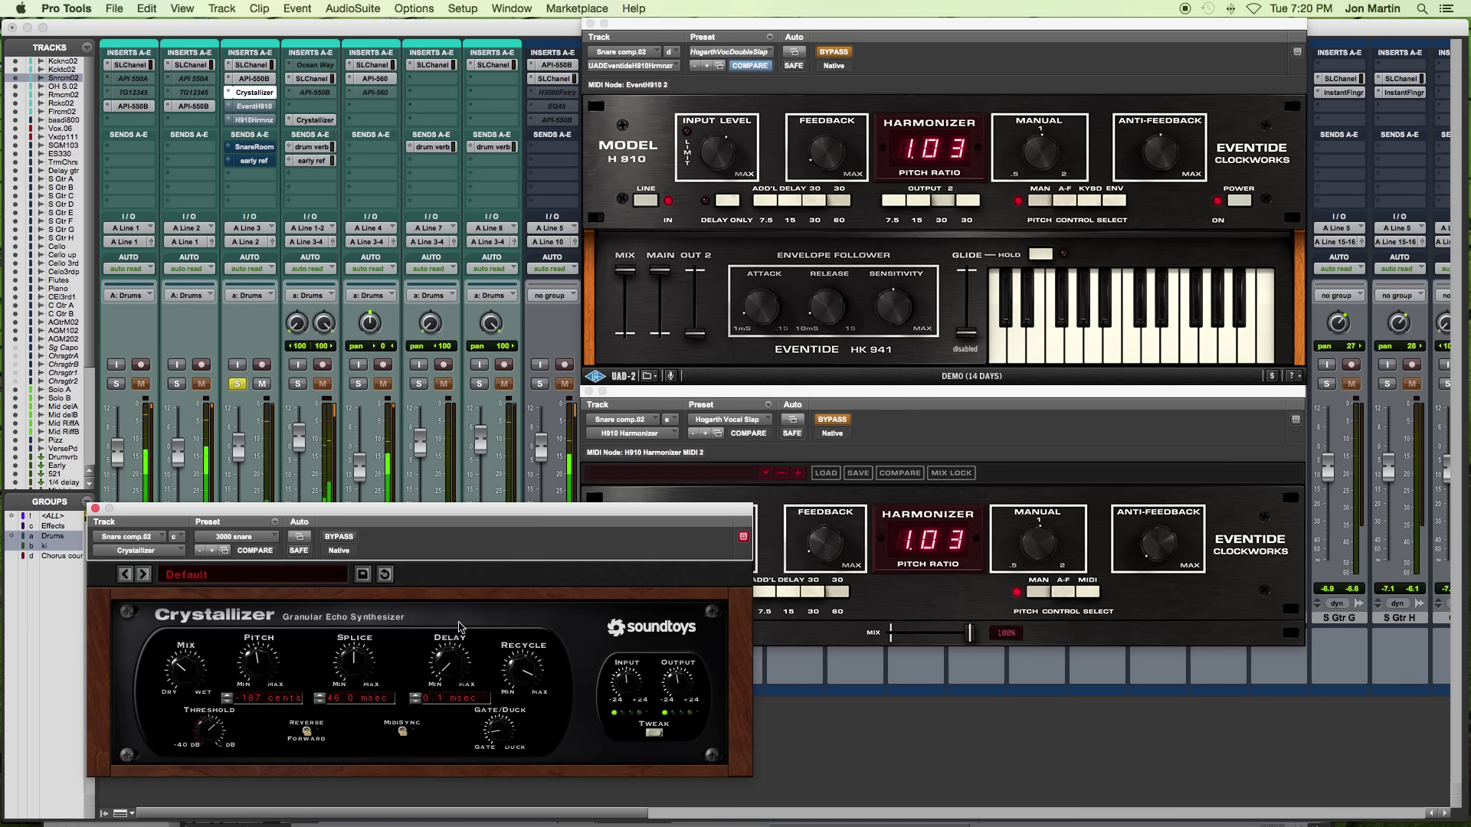
- Bring up the Ross Hogarth presets in the UAD H910's preset list
scroll(897, 535, down, 1)
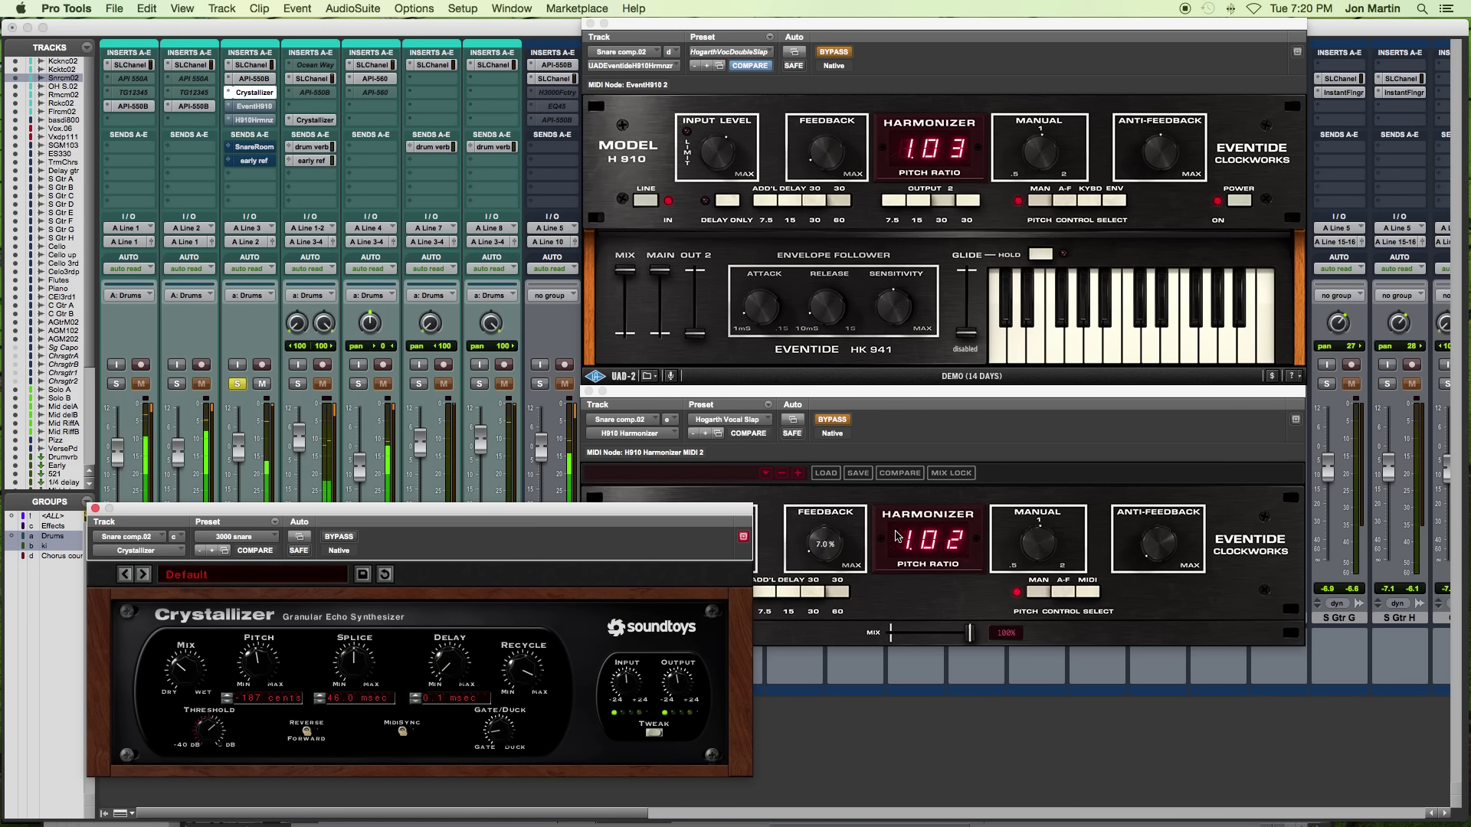
click(737, 53)
mouse_move(762, 56)
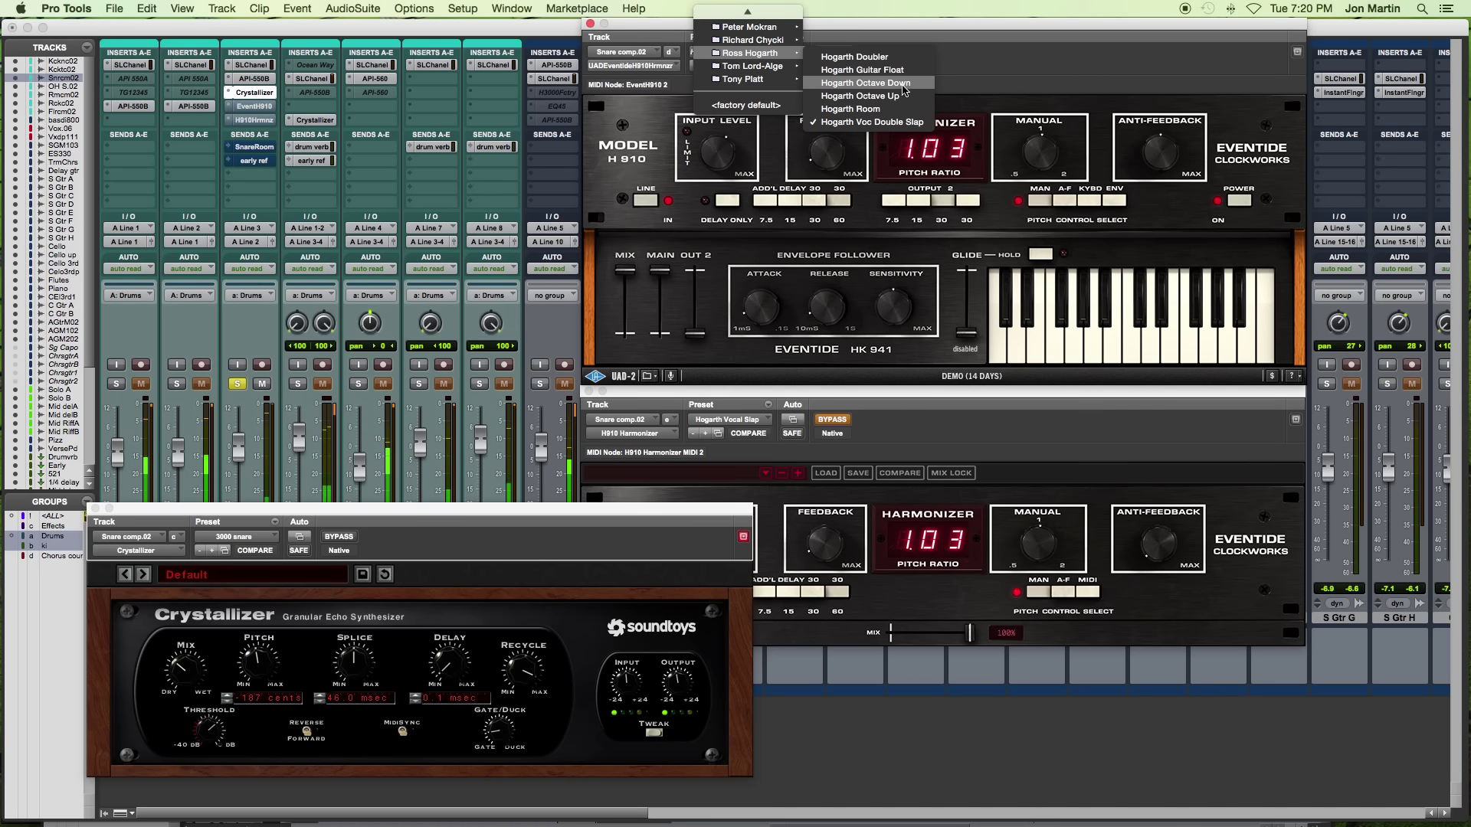
- Load Hogarth Room on the UAD H910 with manual pitch, OUT 2 at -oo, and MAIN at 0 dB, then audition it
click(873, 109)
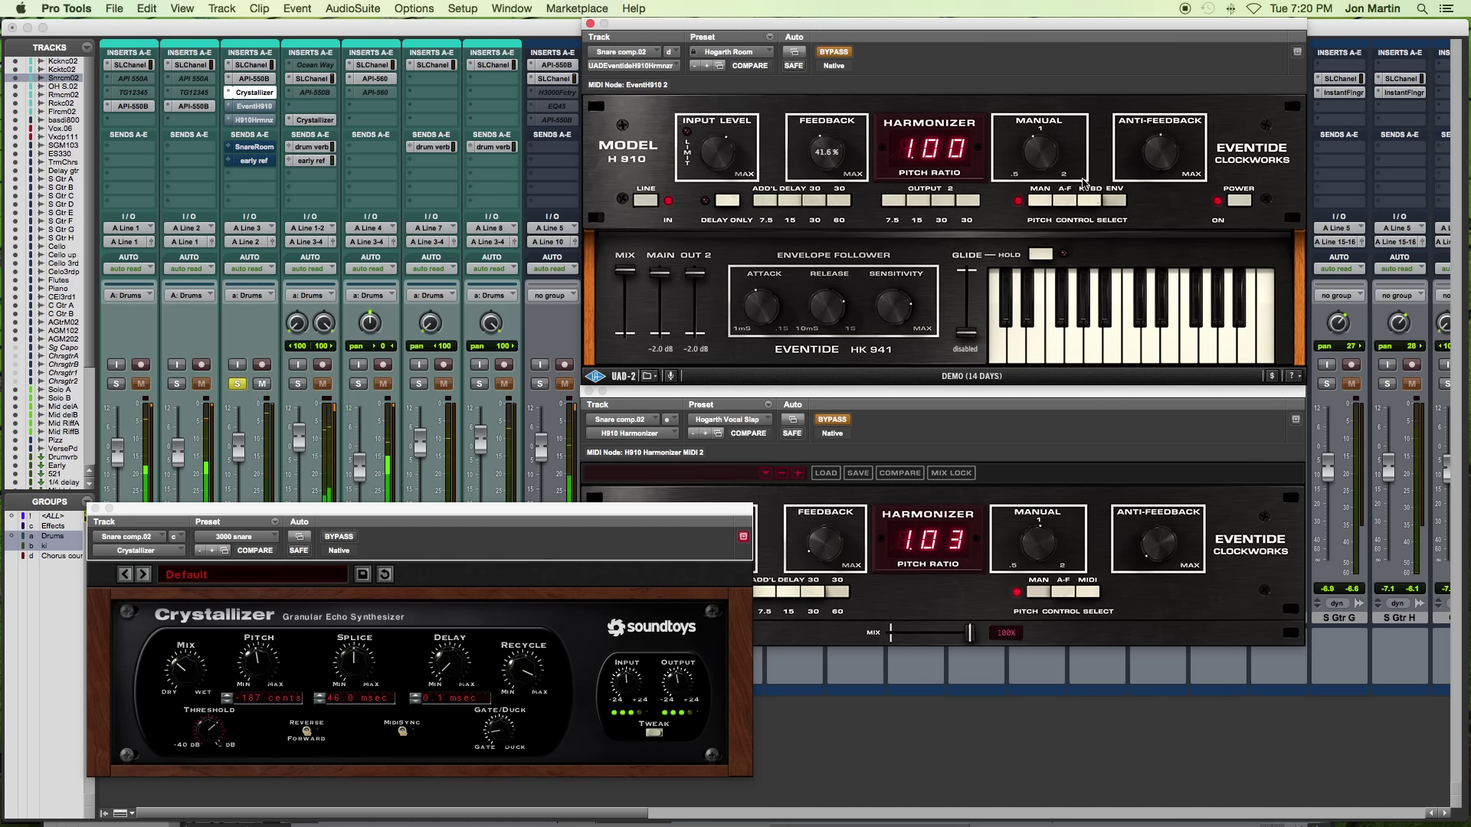
click(1032, 201)
drag(692, 285, 692, 406)
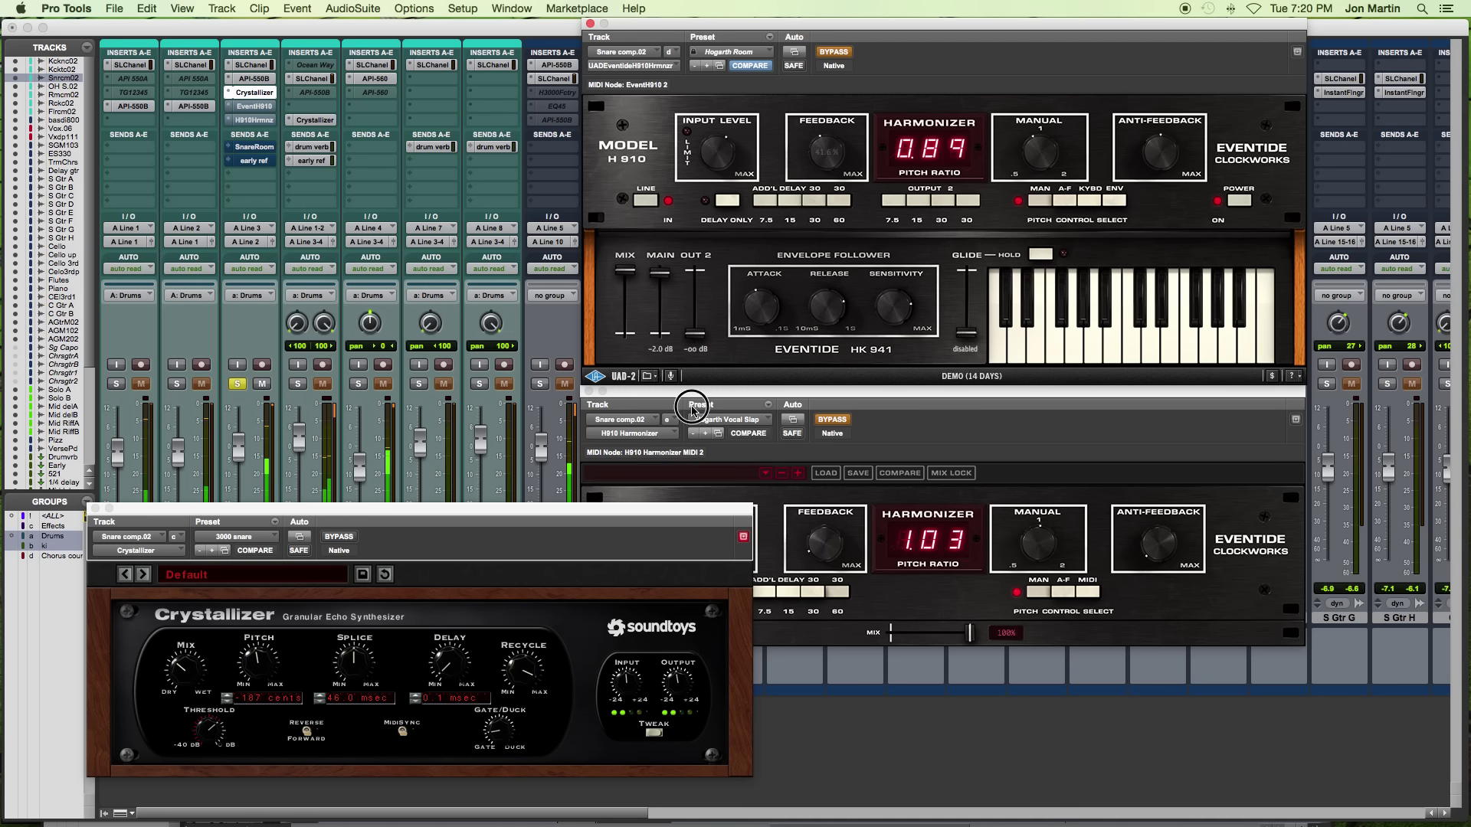
alt+click(659, 272)
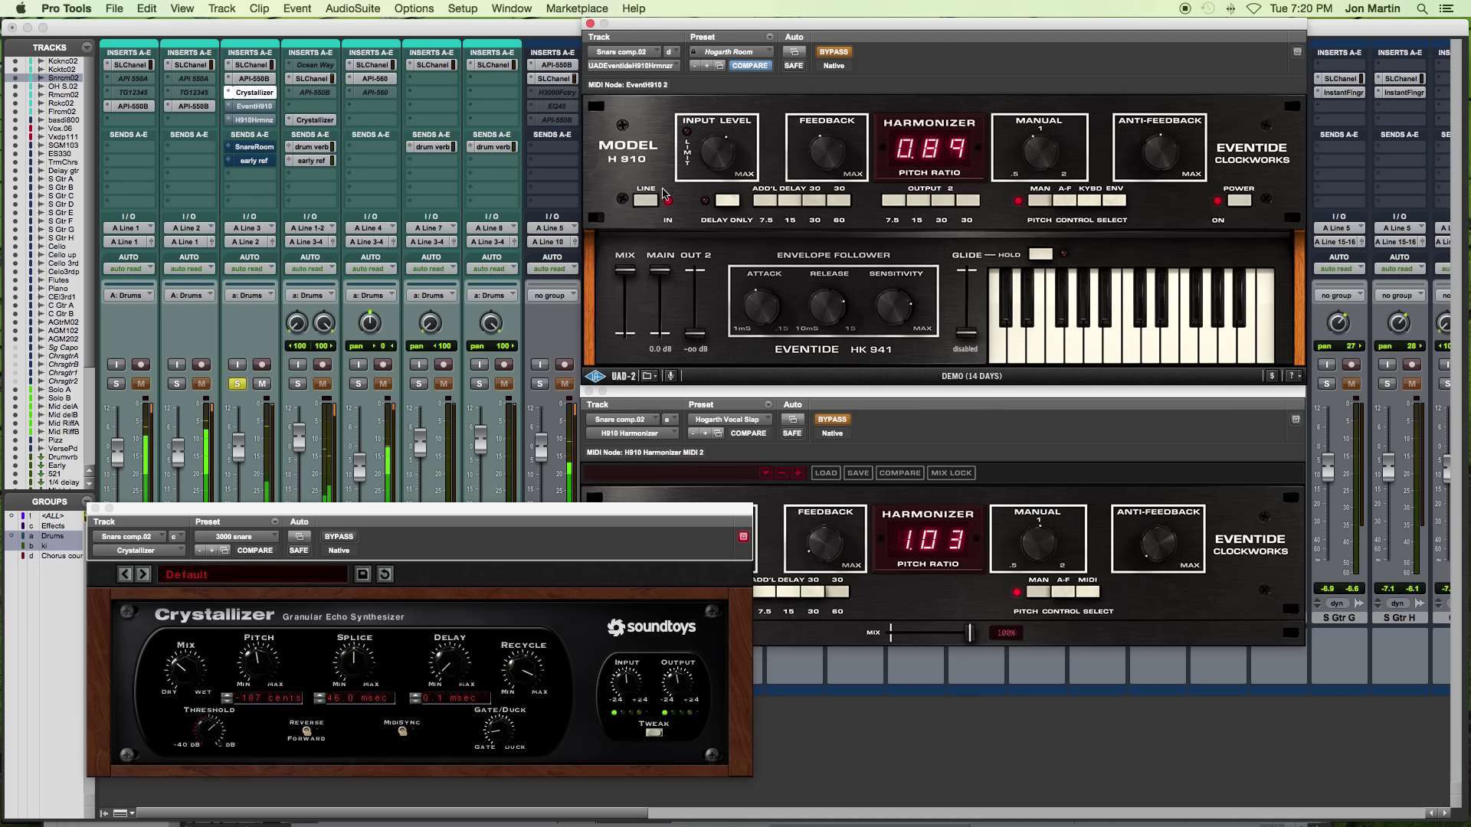
click(834, 52)
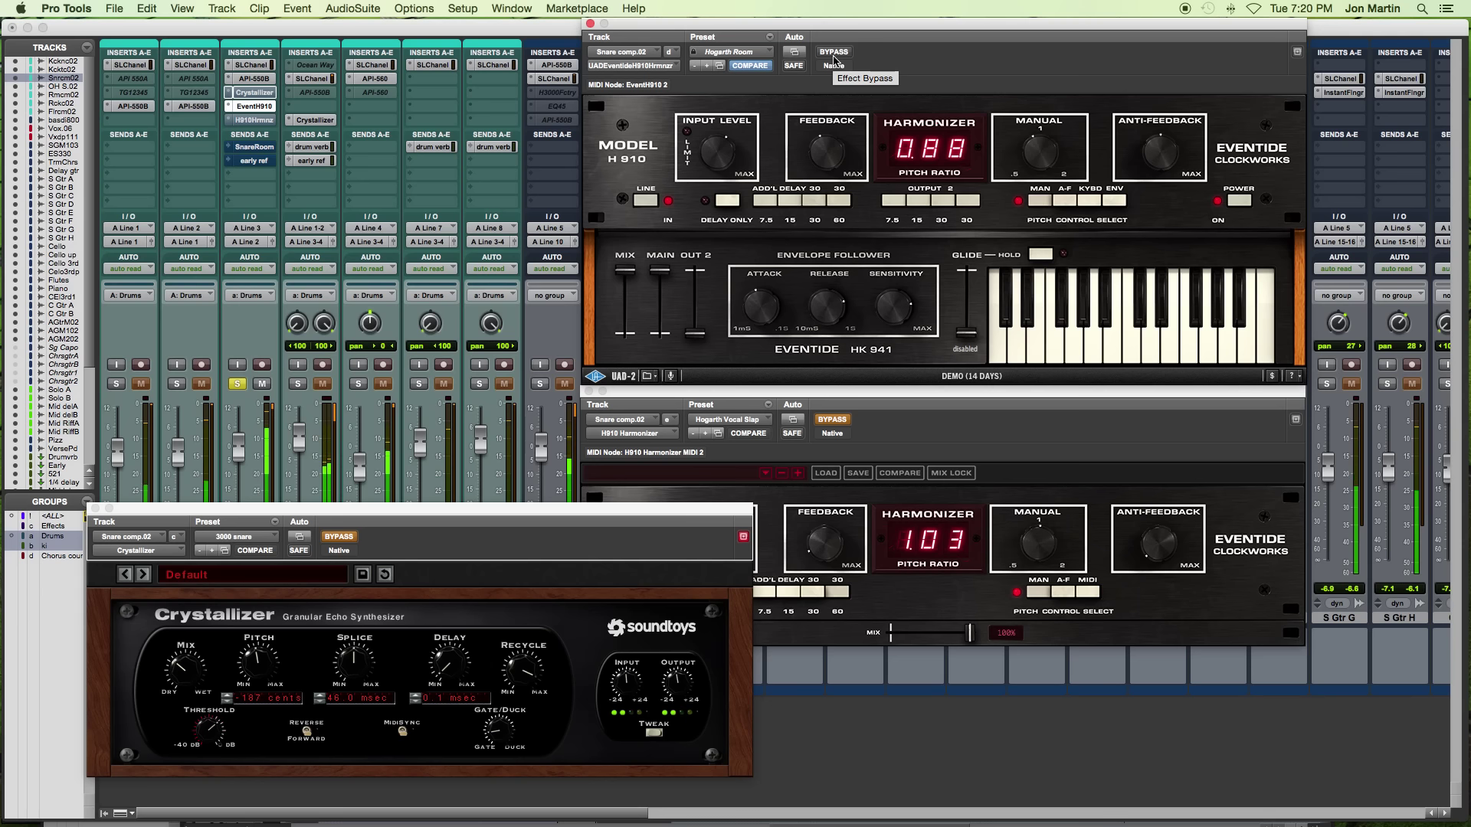
click(833, 53)
- Retune the Crystallizer's delay time to about 30 msec and adjust its wet/dry mix
drag(445, 663, 451, 617)
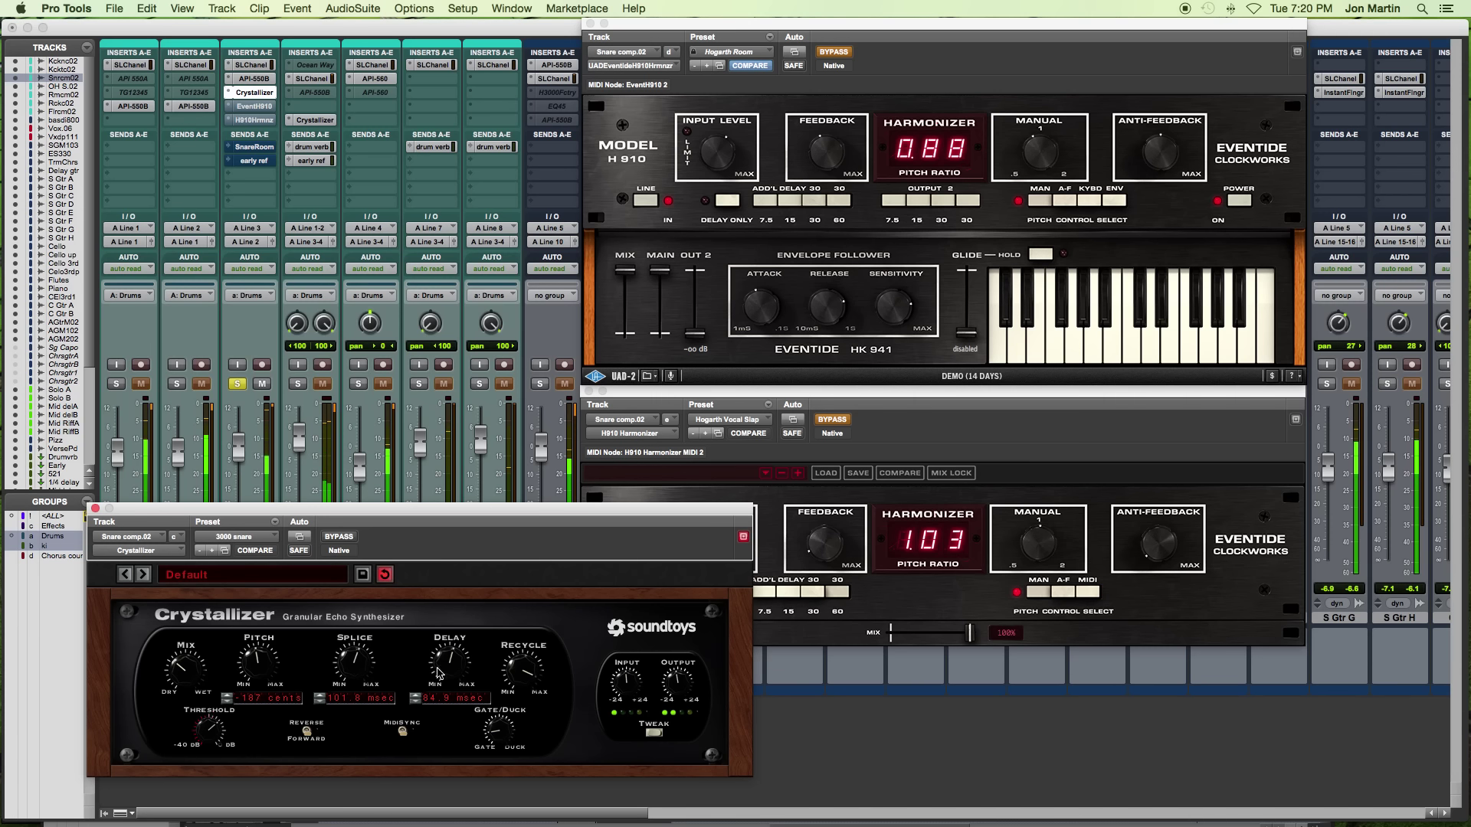
drag(439, 674, 442, 693)
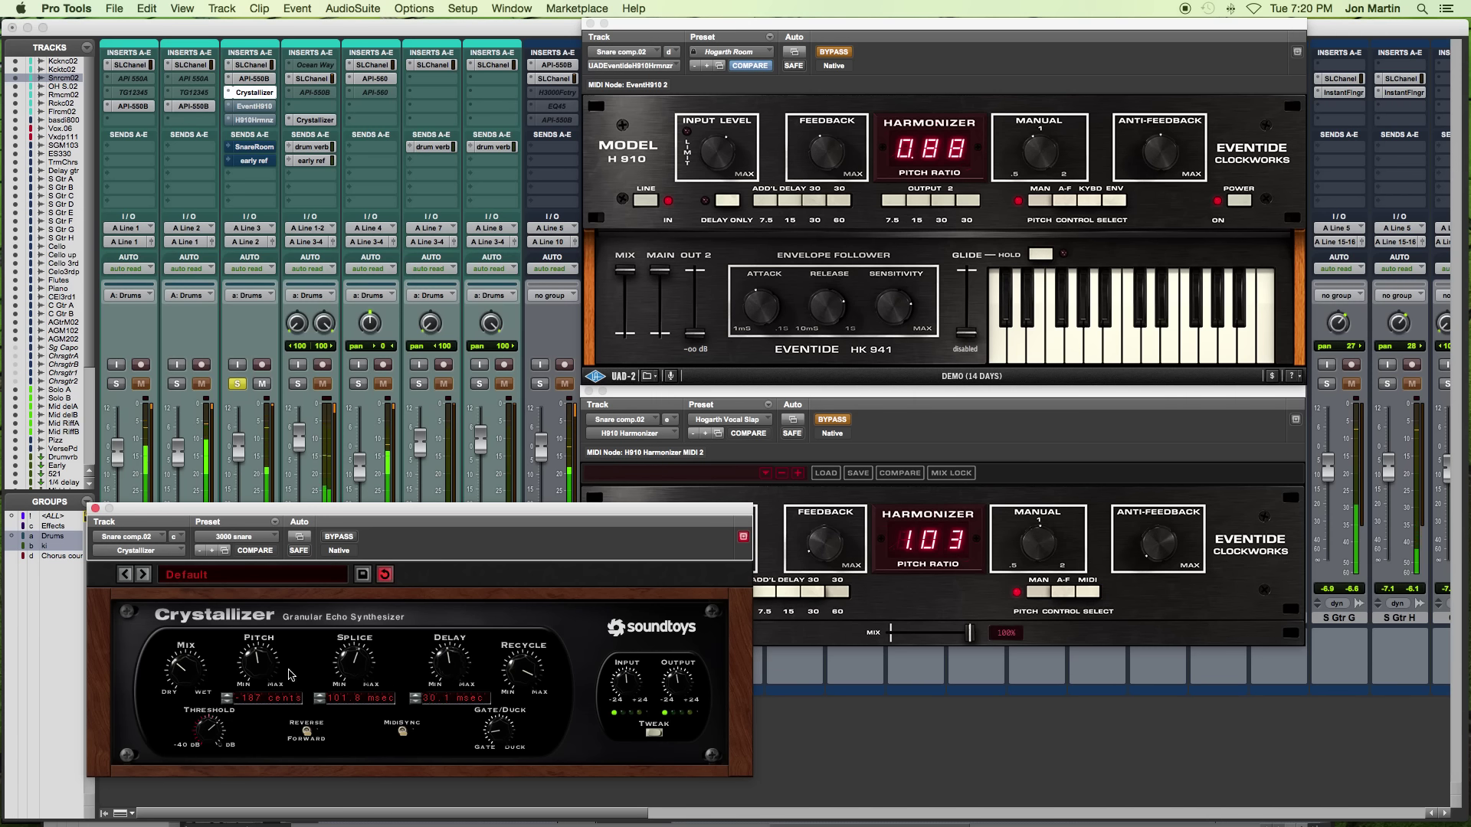
drag(194, 683, 205, 605)
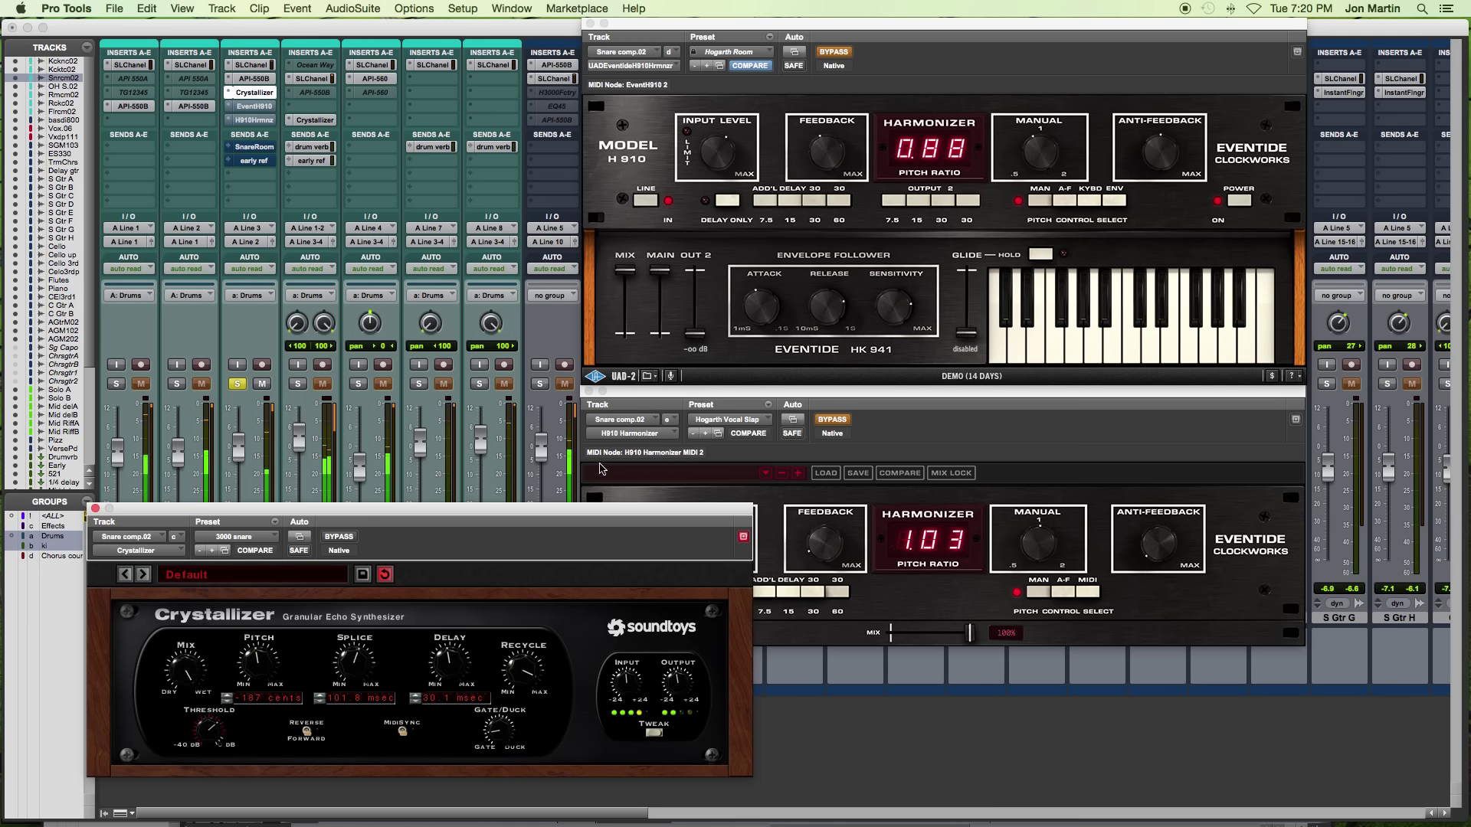
- A/B the Crystallizer against the UAD H910 on the snare, raising the Crystallizer's recycle amount
super+click(254, 93)
super+click(257, 107)
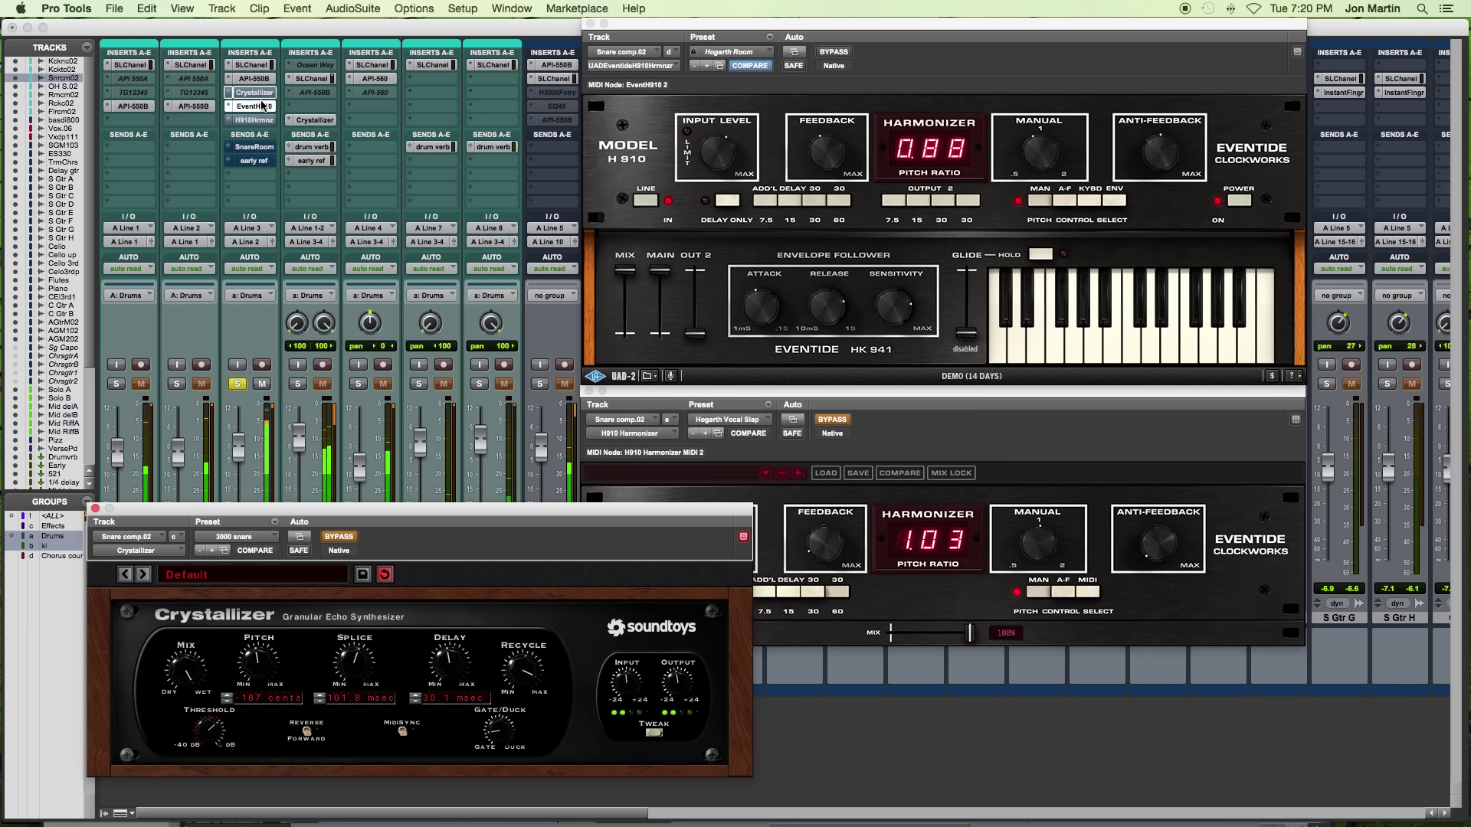
super+click(253, 93)
super+click(253, 106)
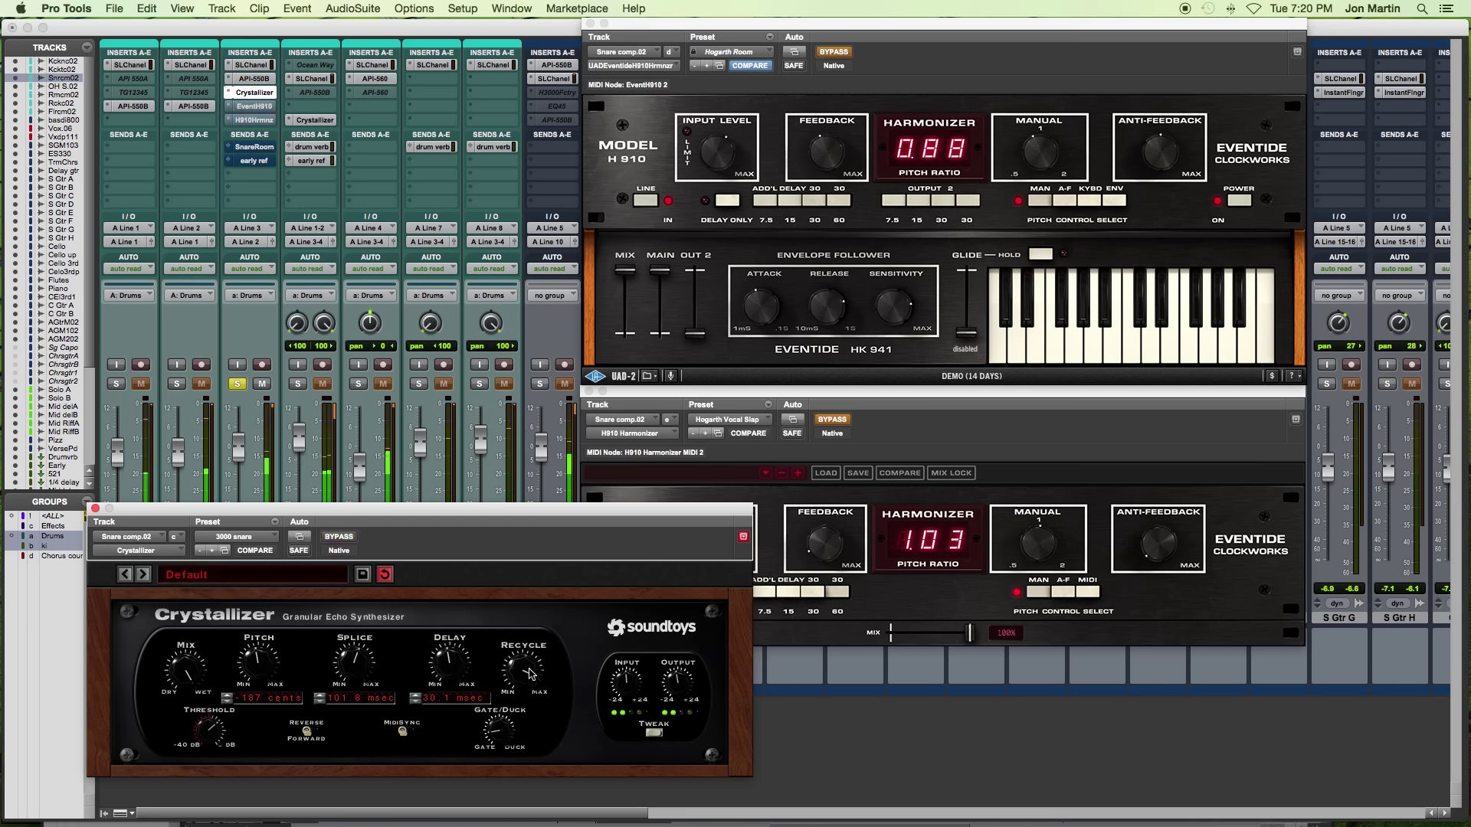
drag(530, 674, 447, 651)
super+click(246, 107)
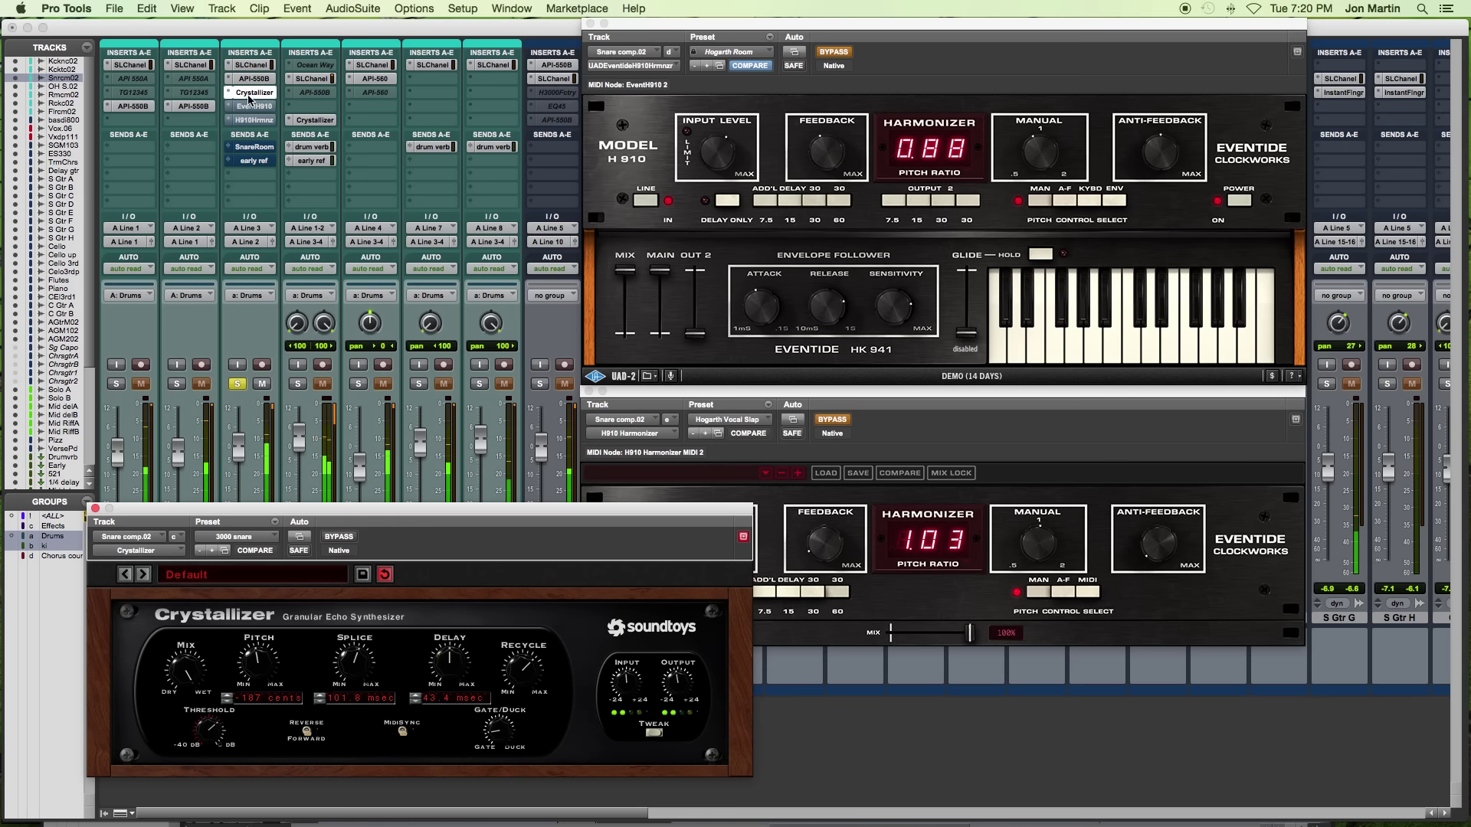
super+click(251, 92)
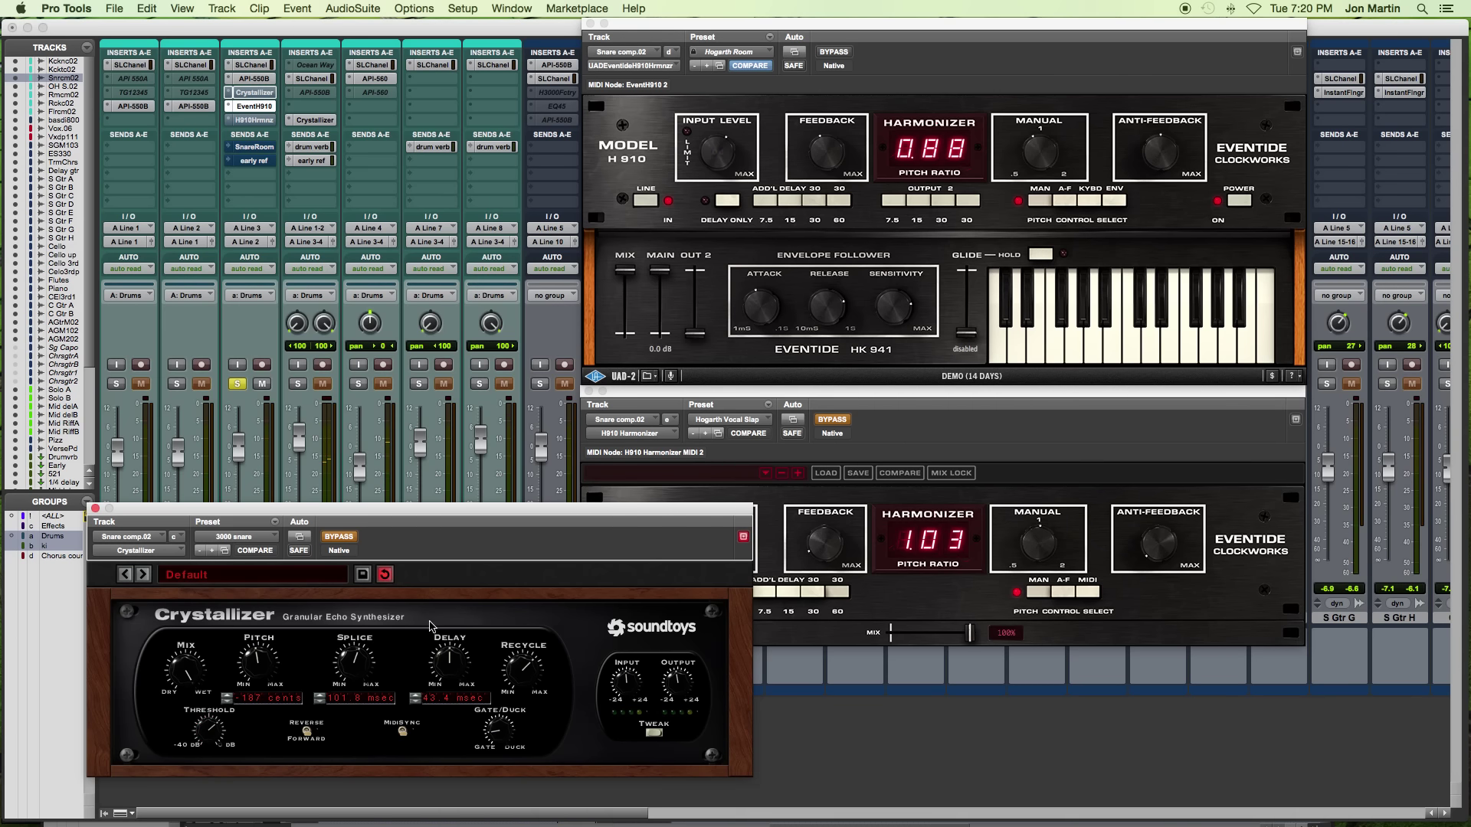
click(651, 733)
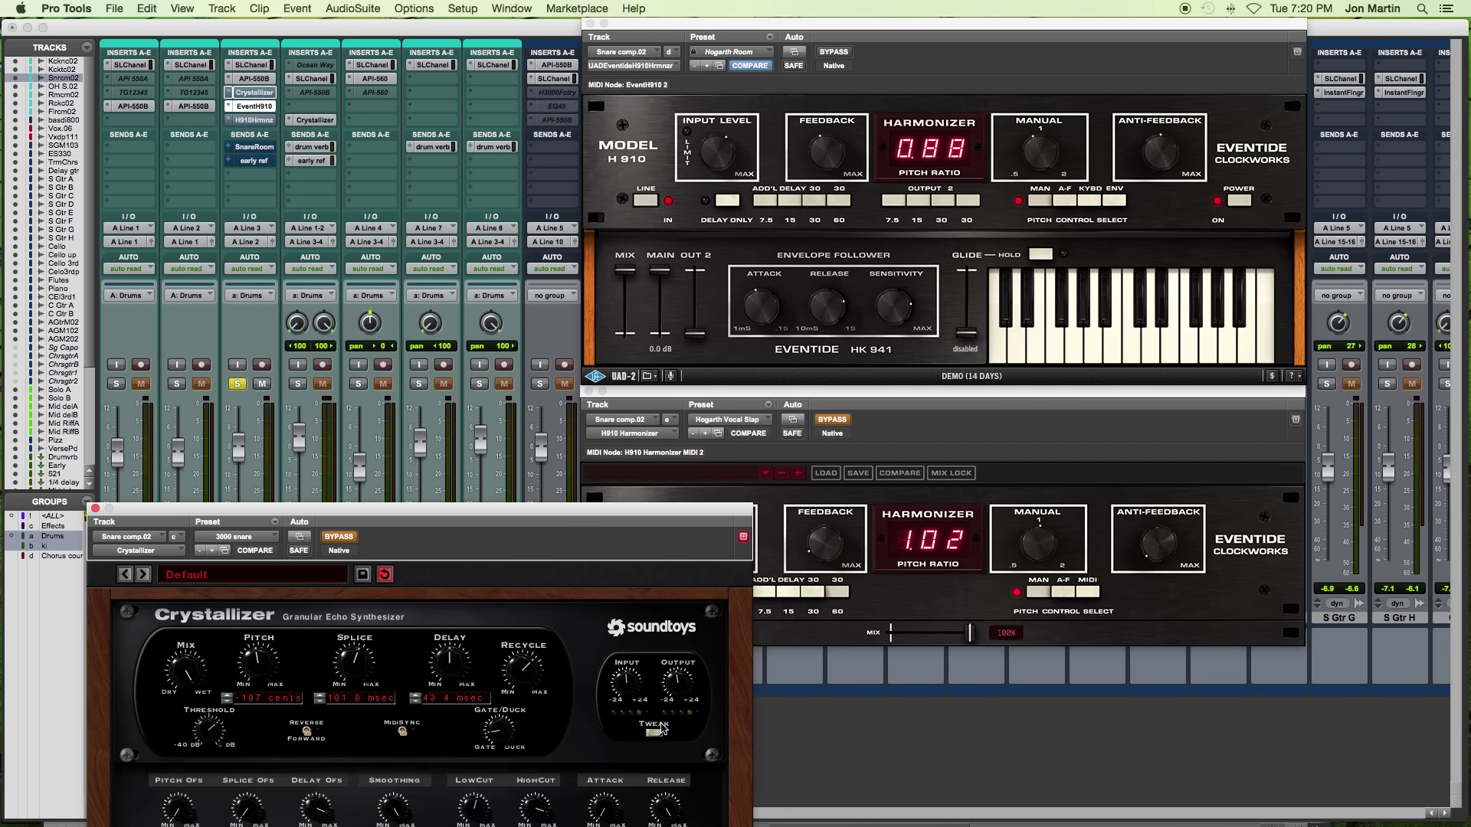
drag(436, 523, 671, 211)
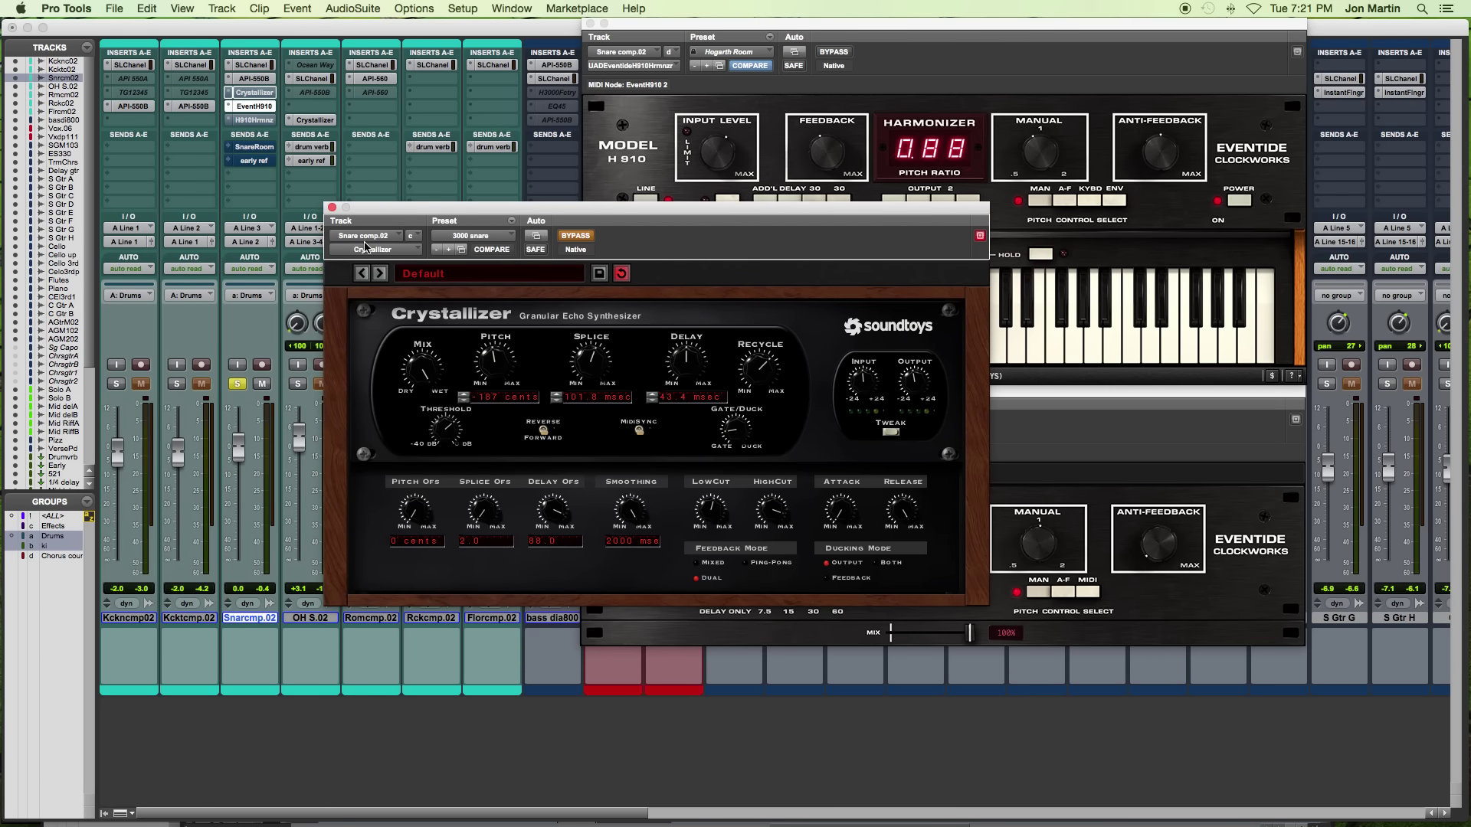
click(332, 208)
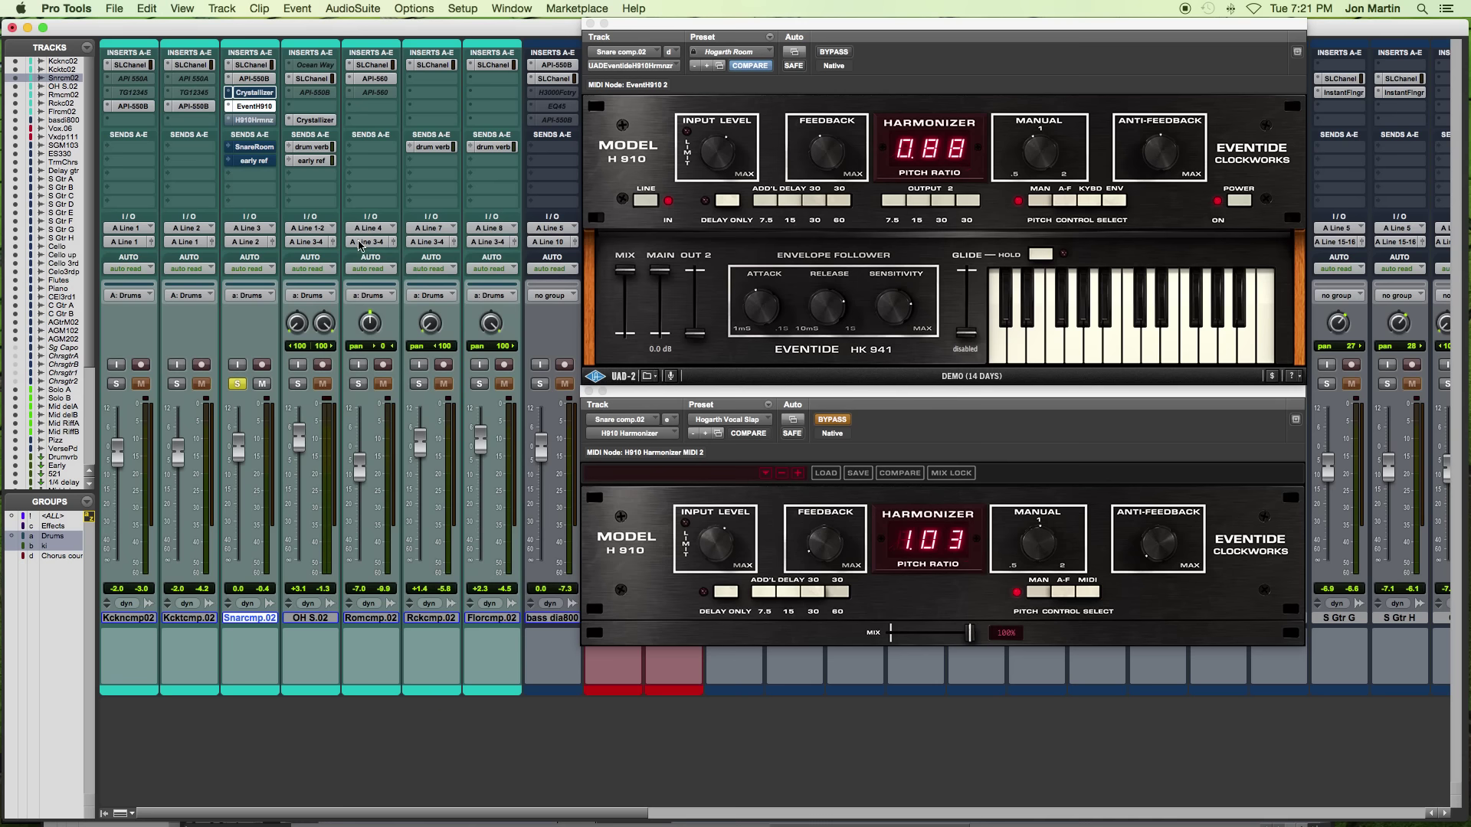
click(253, 92)
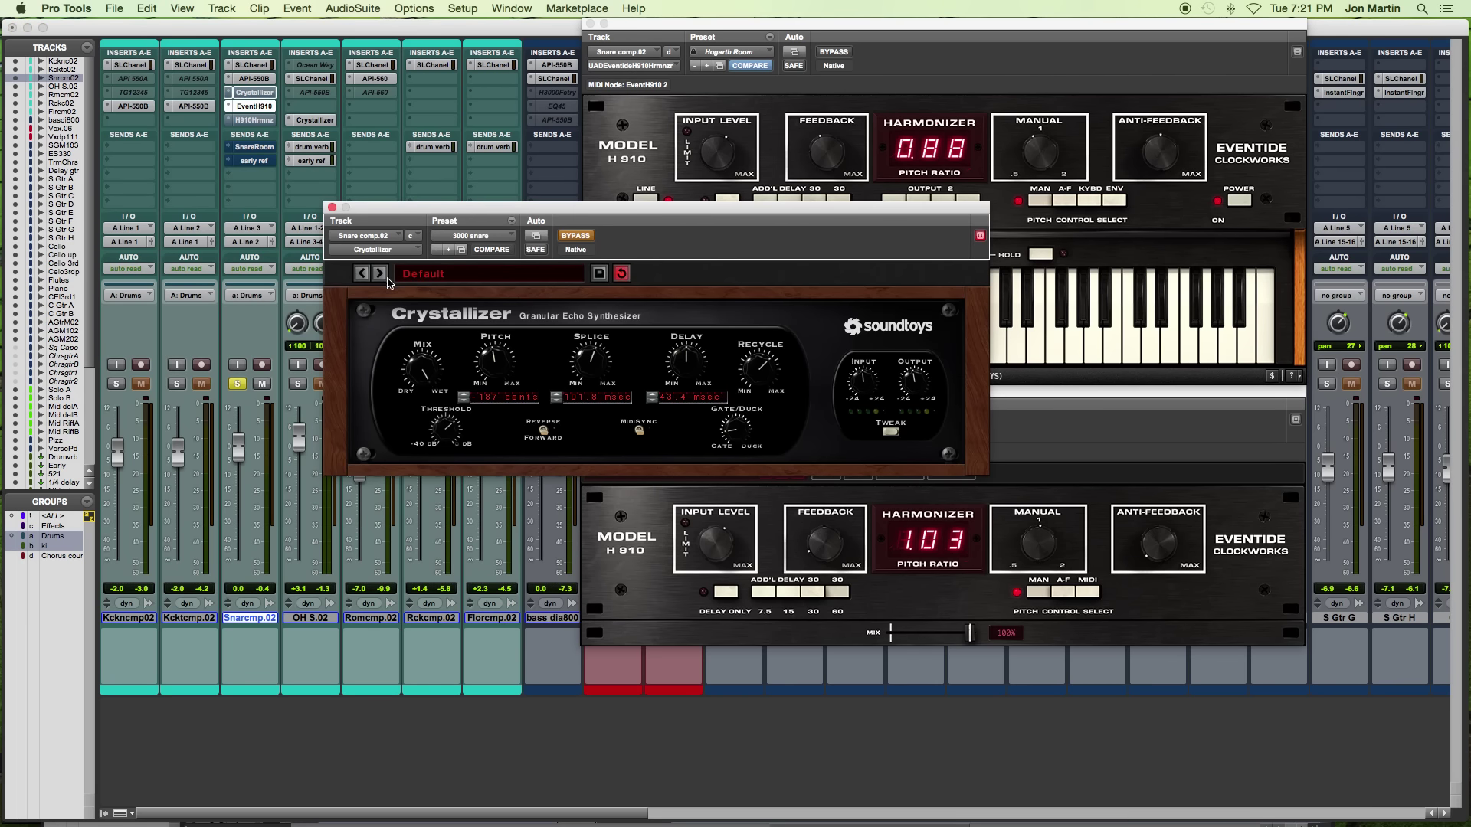
- Close the Crystallizer and load Hogarth Doubler on the UAD H910 on Vox.06
click(332, 208)
mouse_move(943, 781)
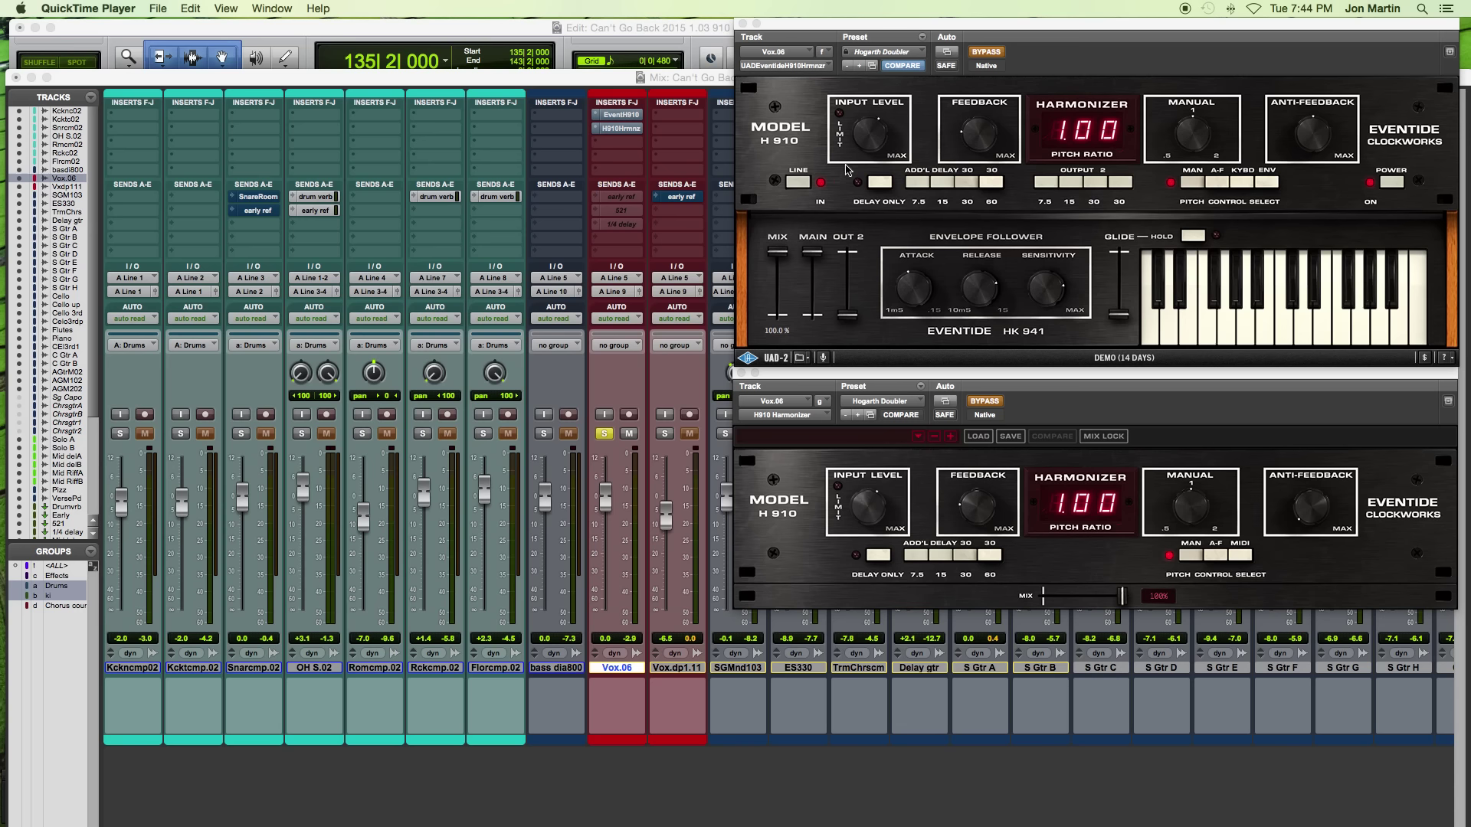
click(889, 51)
mouse_move(903, 30)
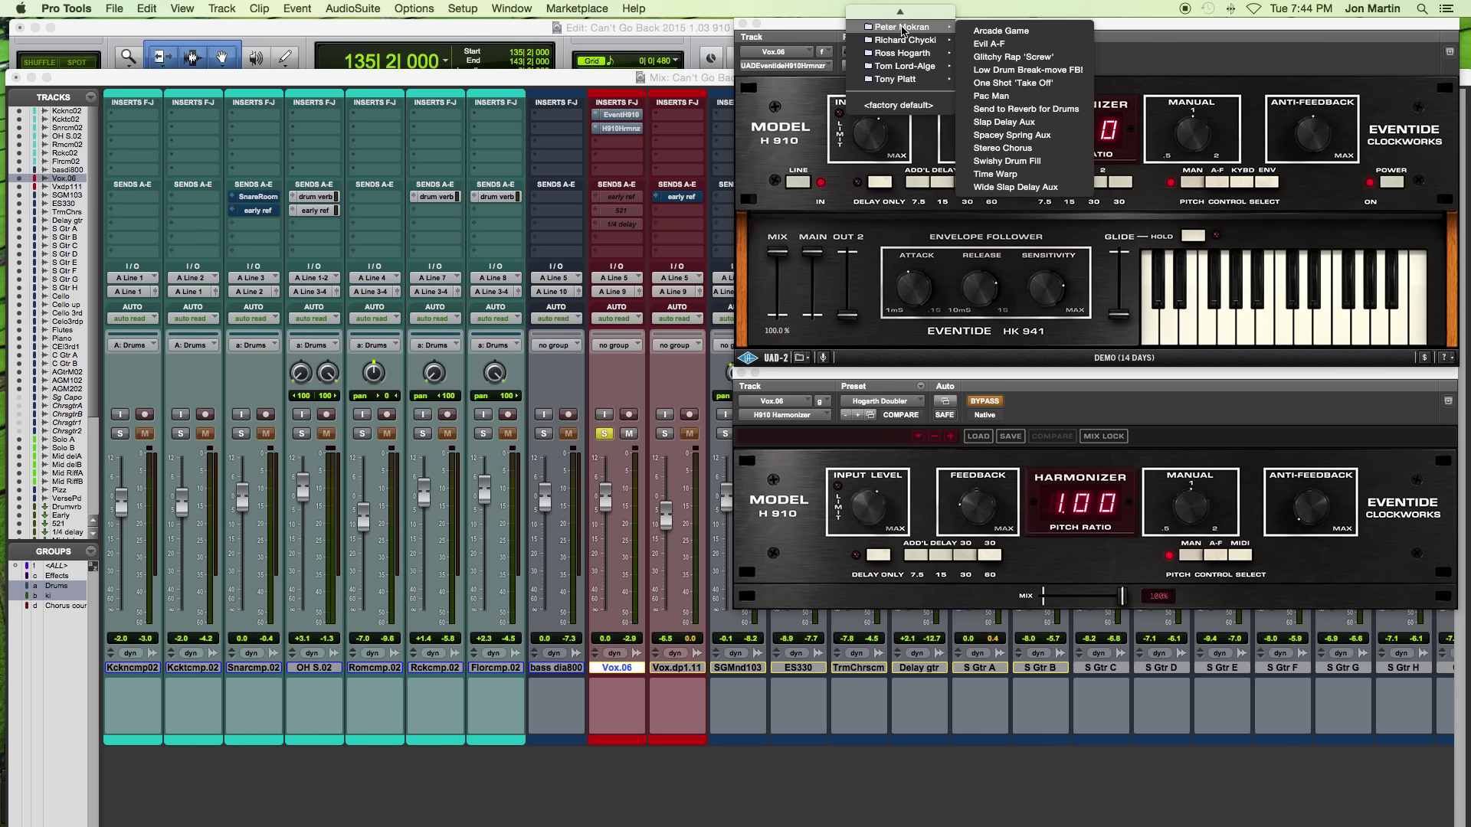
click(995, 56)
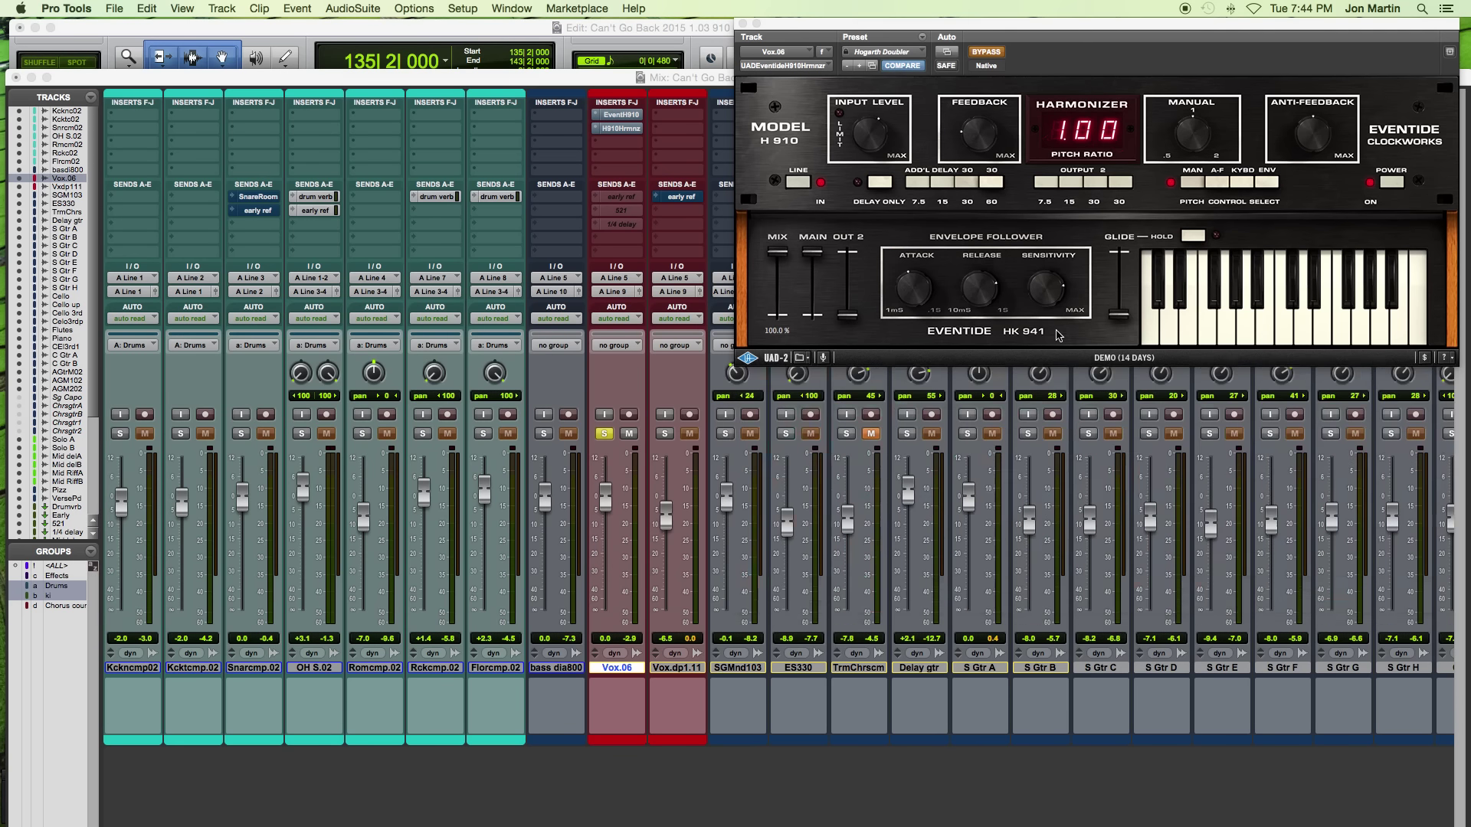
- Load Hogarth Doubler on the Eventide H910 as well
click(918, 437)
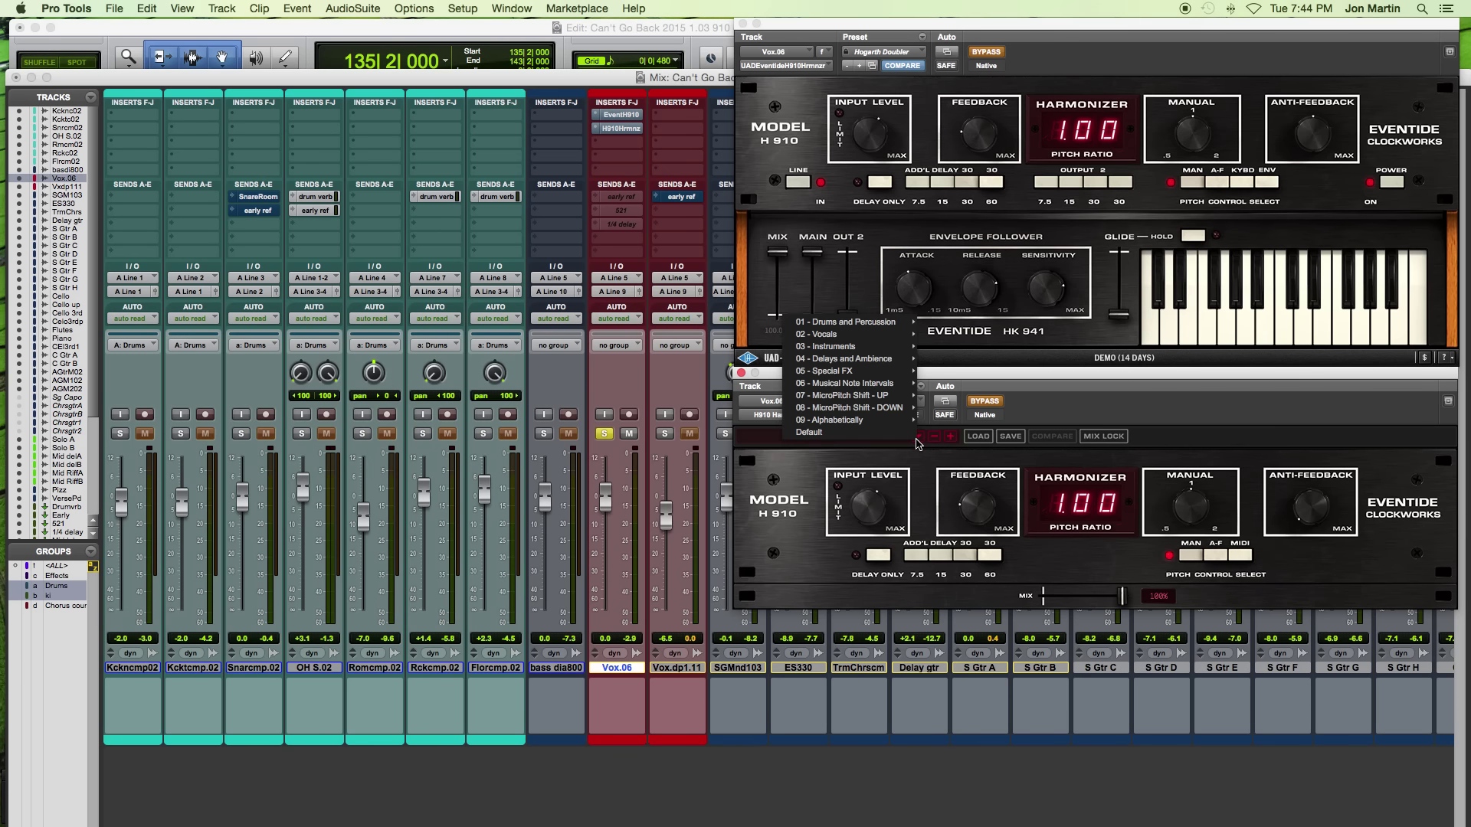
mouse_move(887, 362)
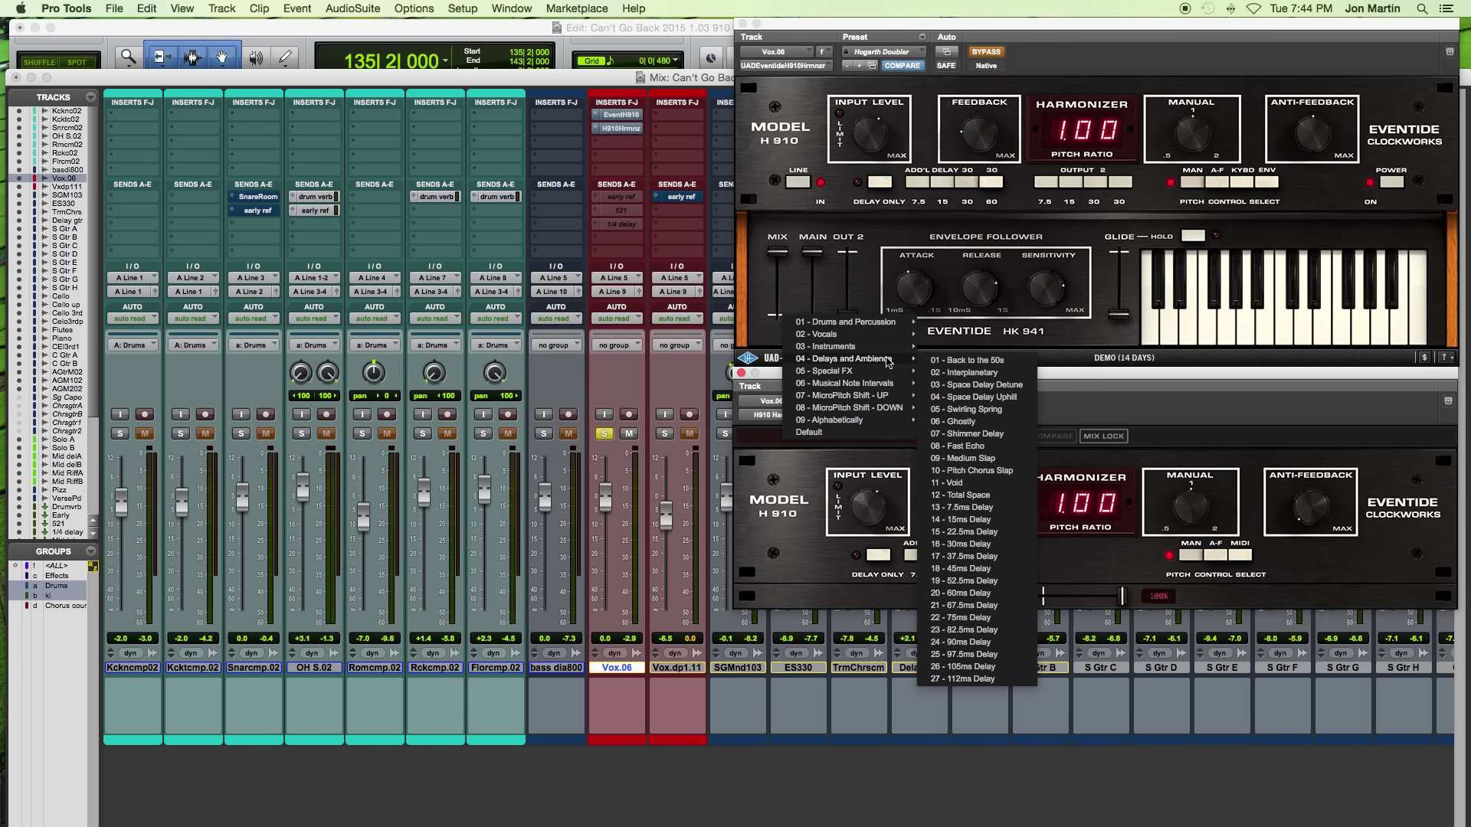
click(1128, 77)
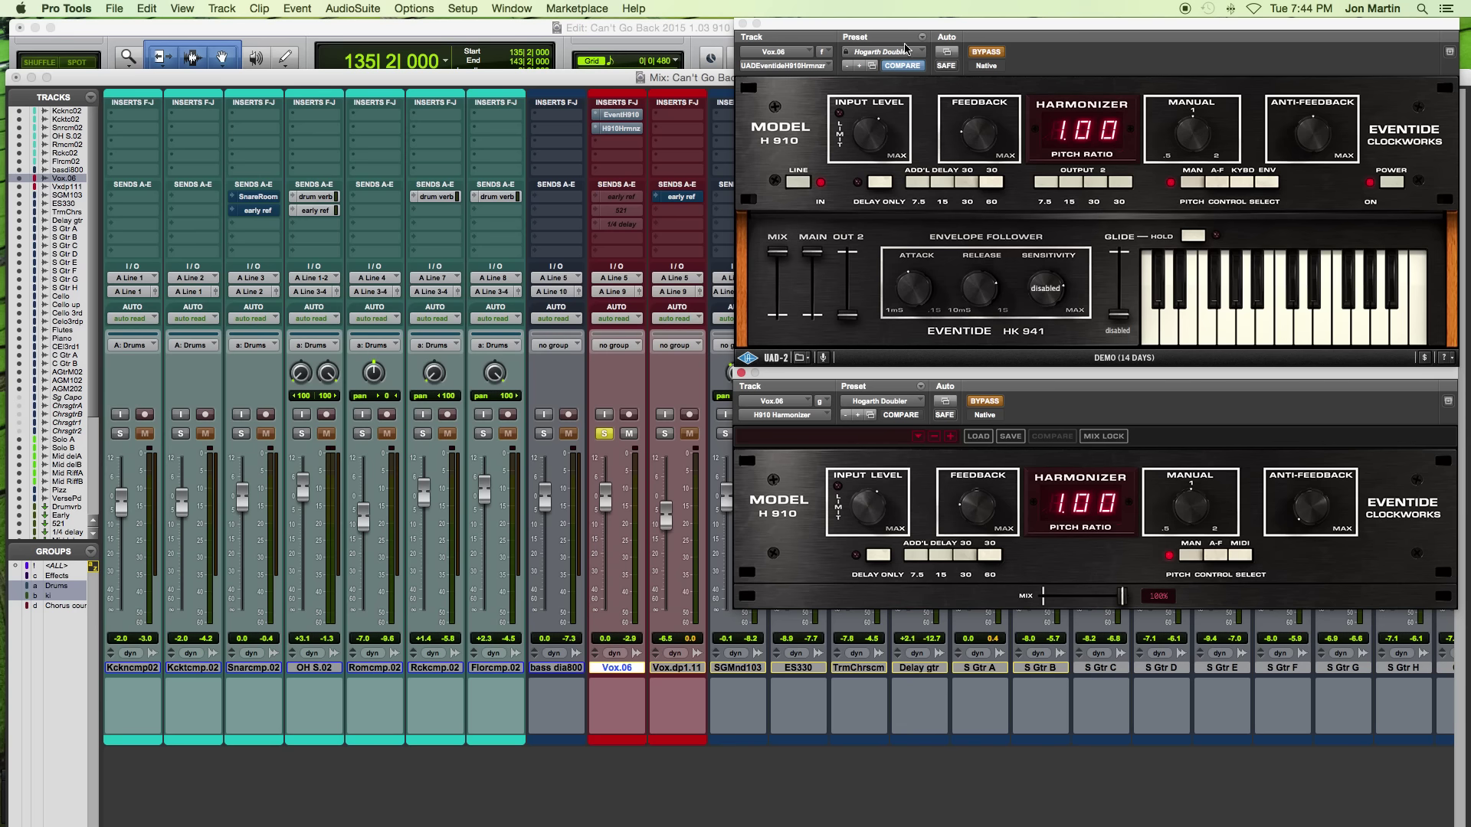
- Reload the Hogarth Doubler preset on the UAD H910
click(881, 51)
mouse_move(904, 52)
click(1170, 59)
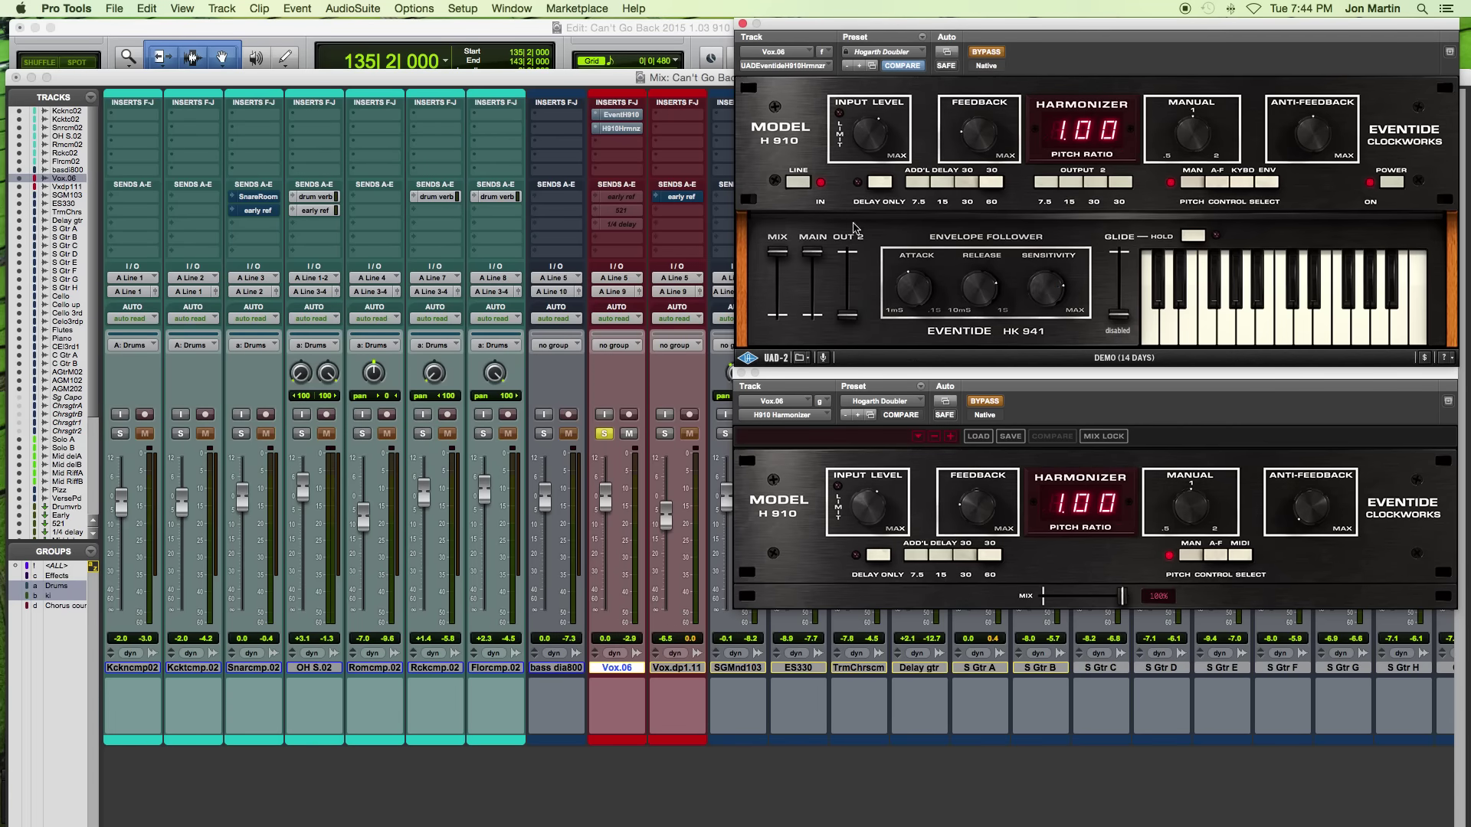
- Play the vocal while toggling the UAD H910 in and out, leaving it bypassed
click(980, 54)
key(space)
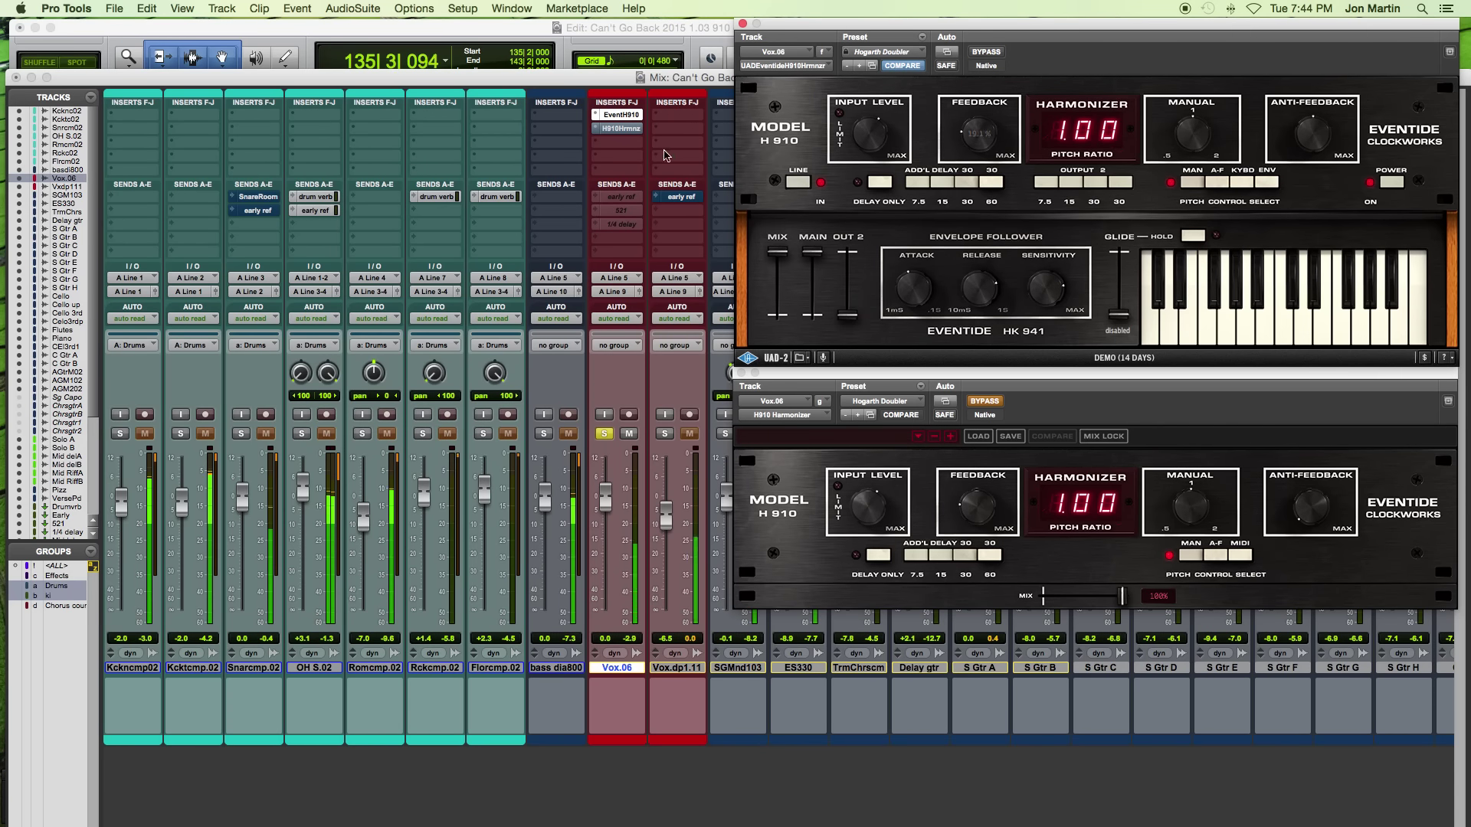
key(space)
super+click(621, 115)
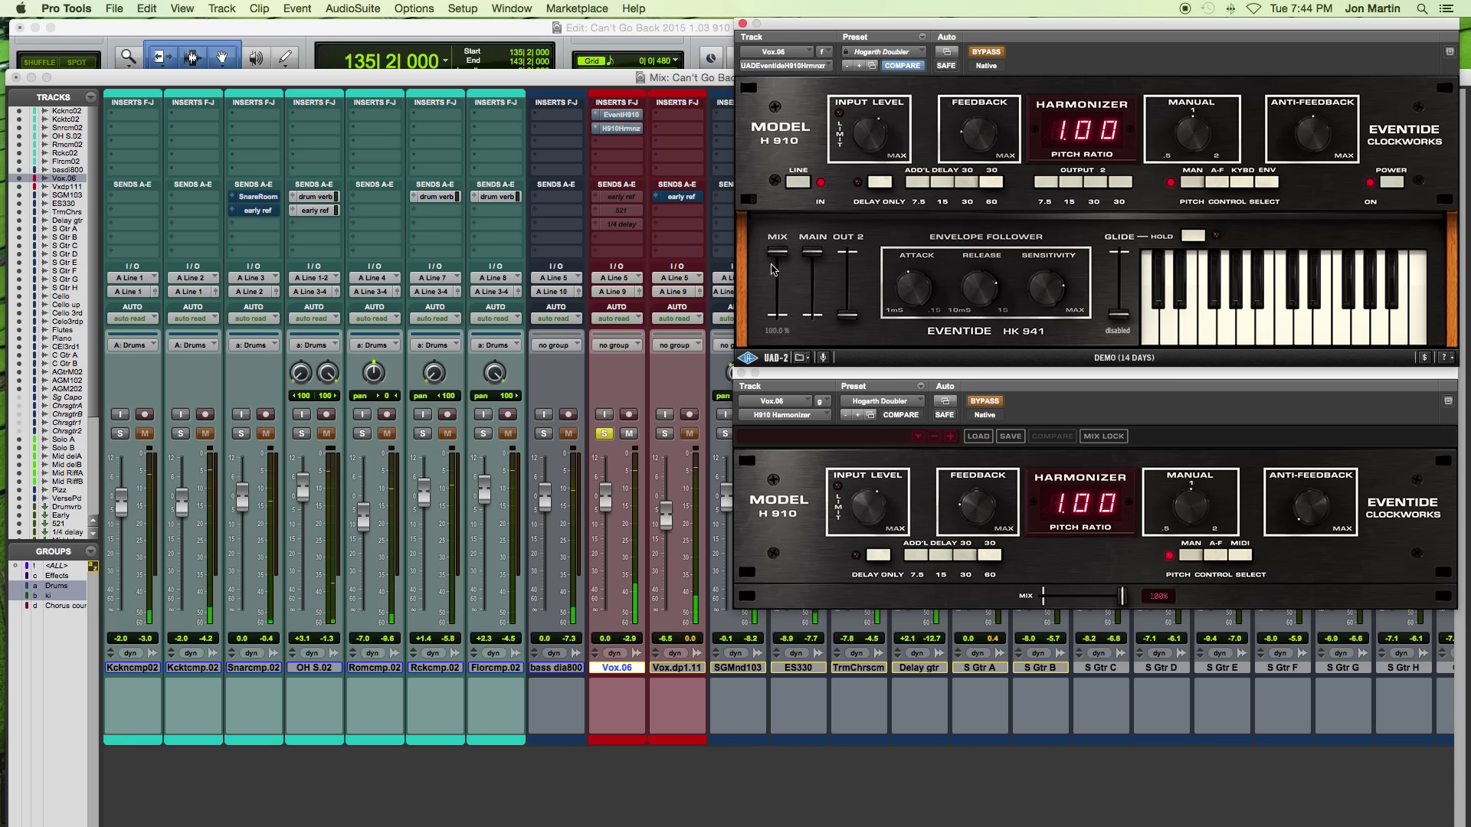
key(space)
mouse_move(770, 264)
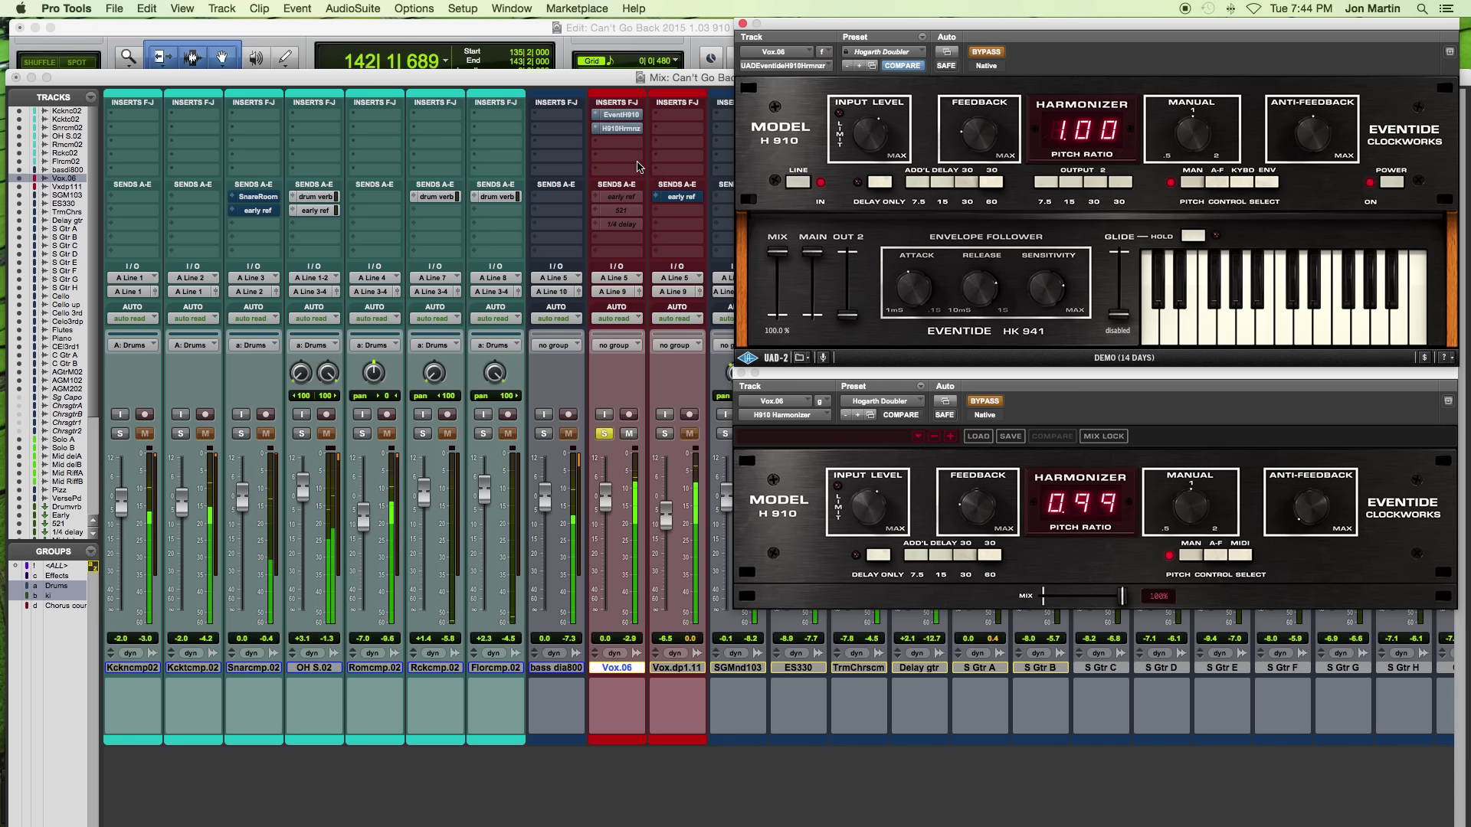
key(space)
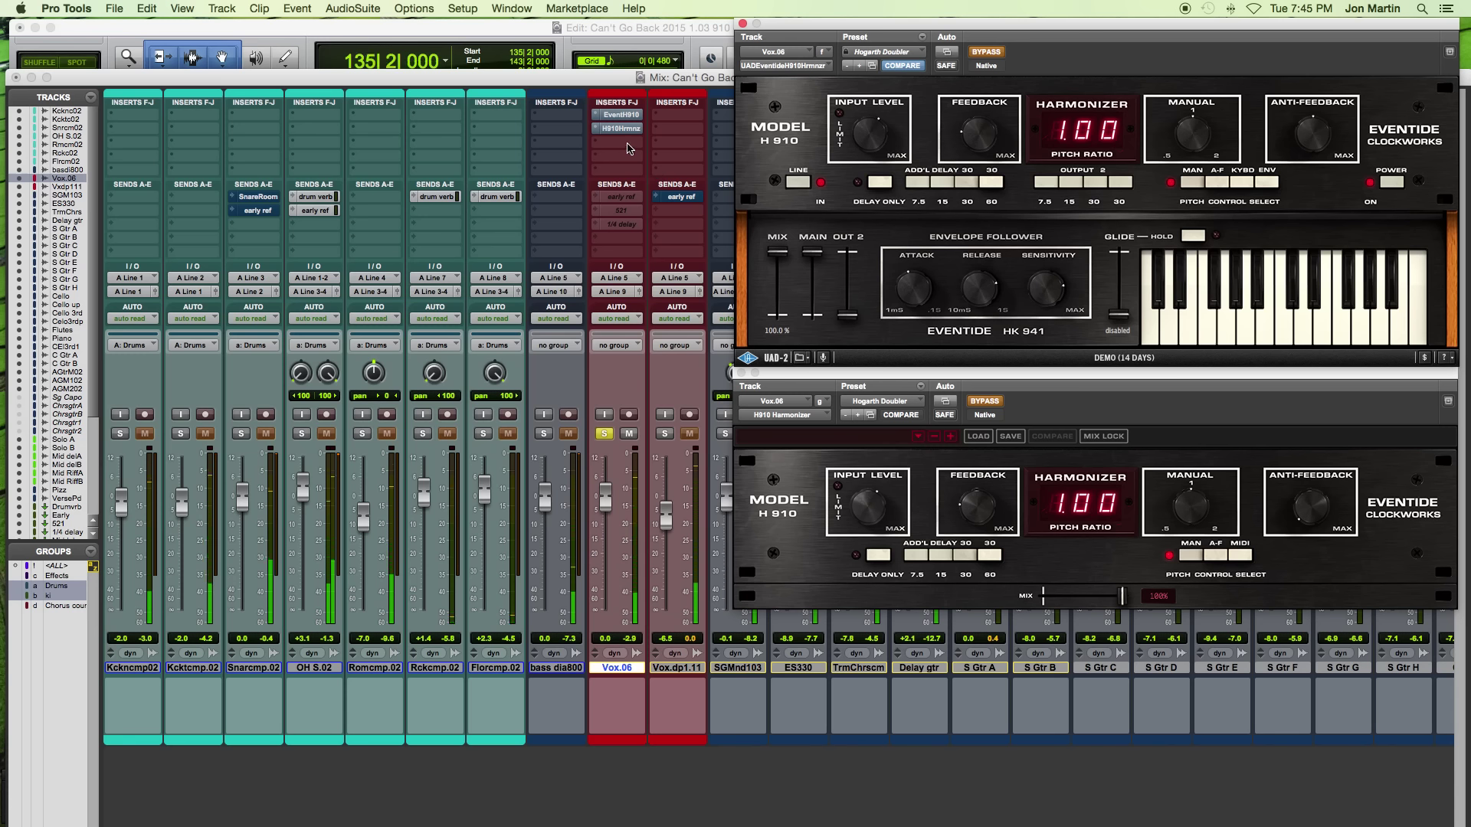
key(space)
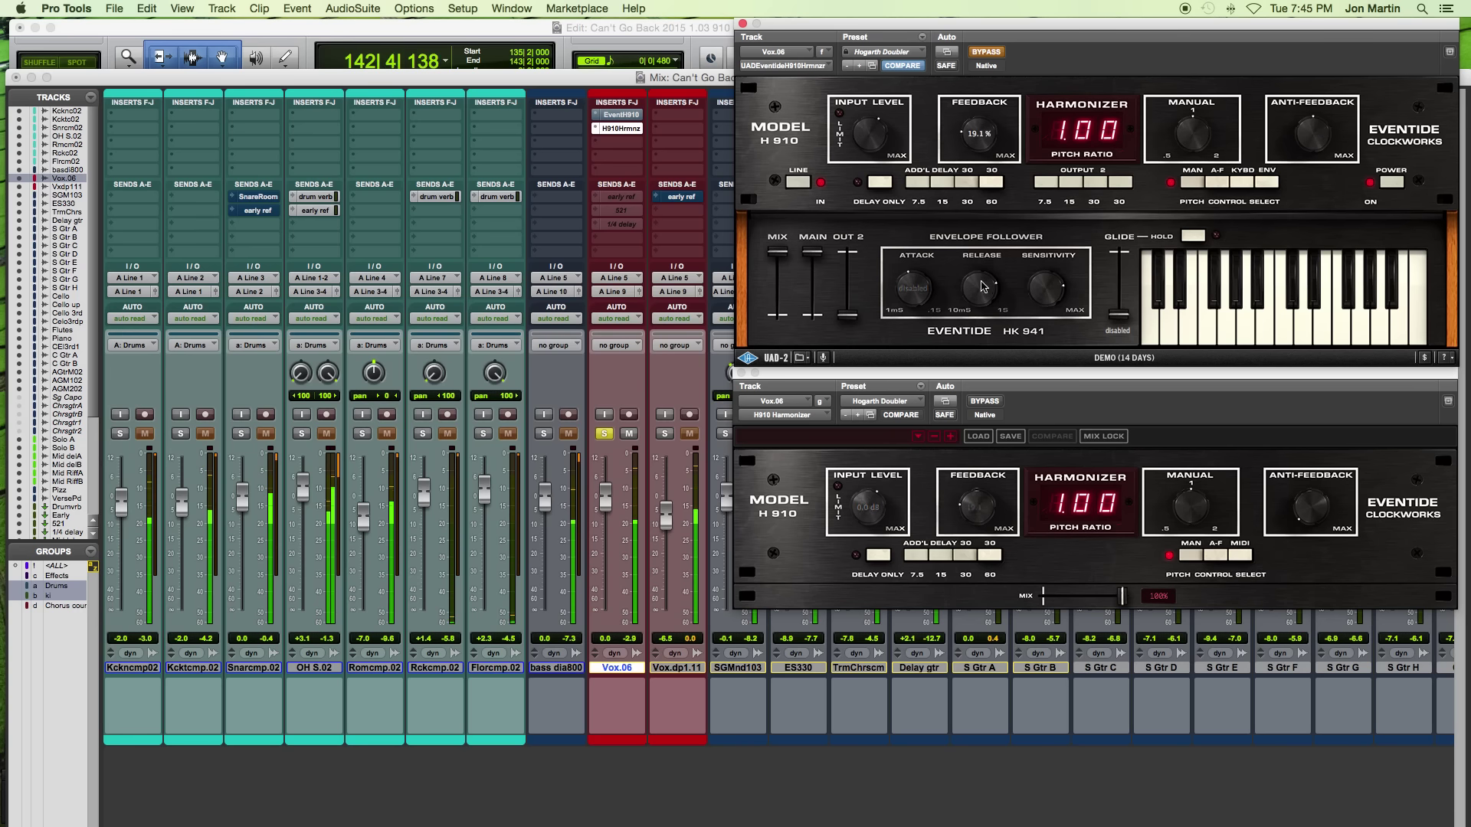
- Load Hogarth Guitar Float on the UAD H910 and turn its OUT 2 fully down
key(space)
click(881, 51)
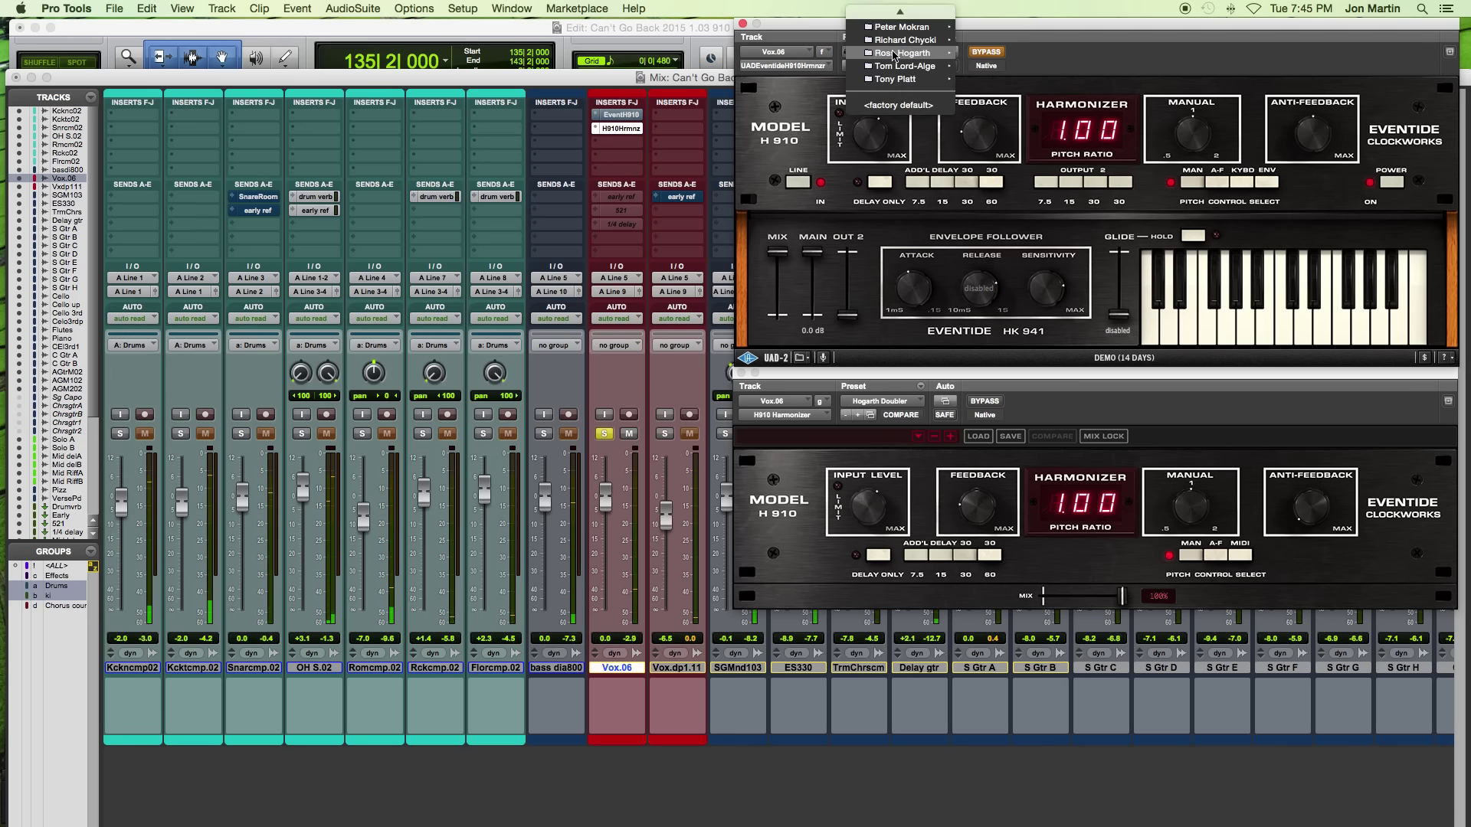
mouse_move(949, 55)
click(1012, 69)
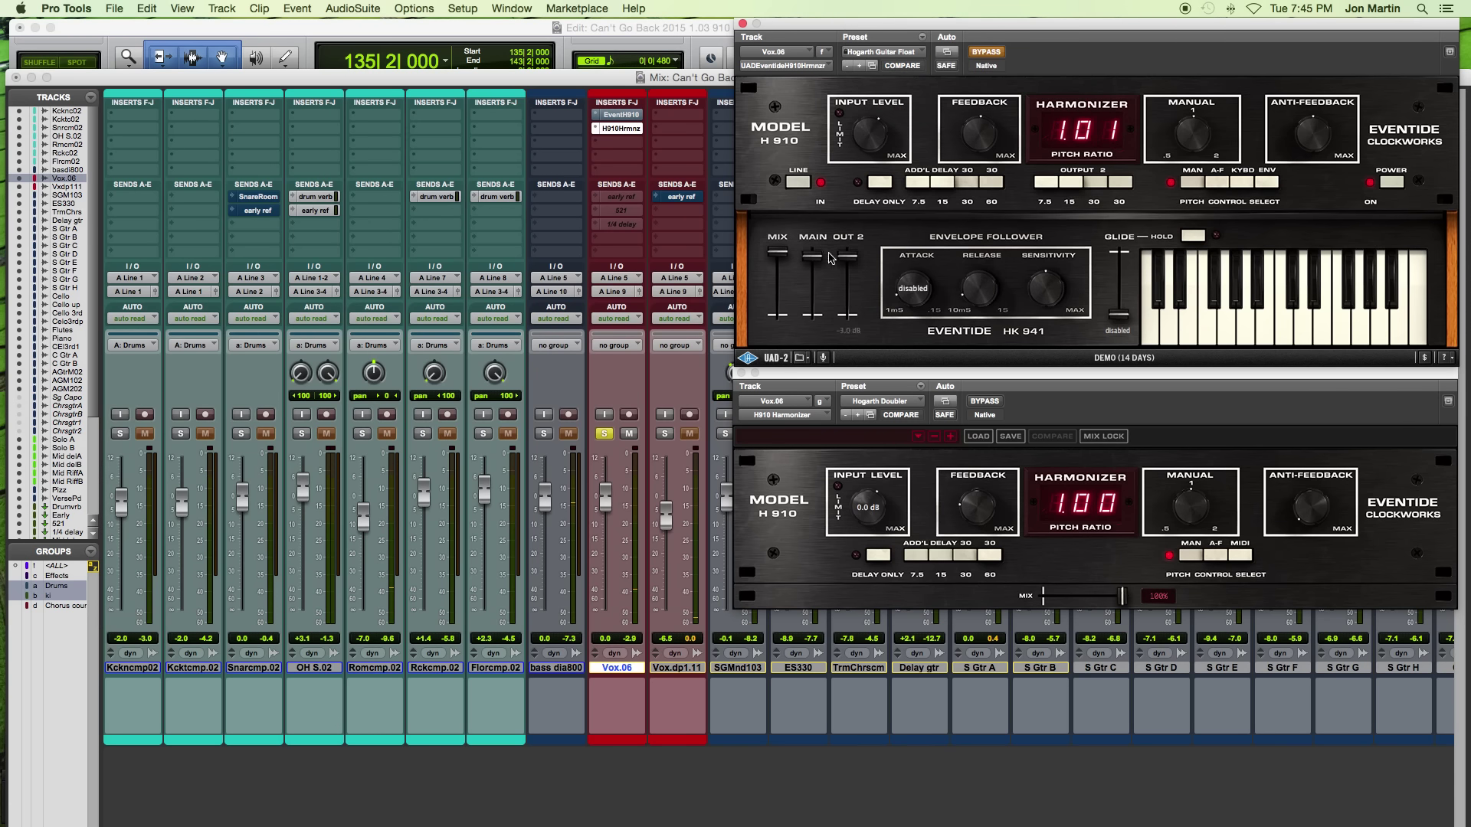
drag(846, 255, 873, 418)
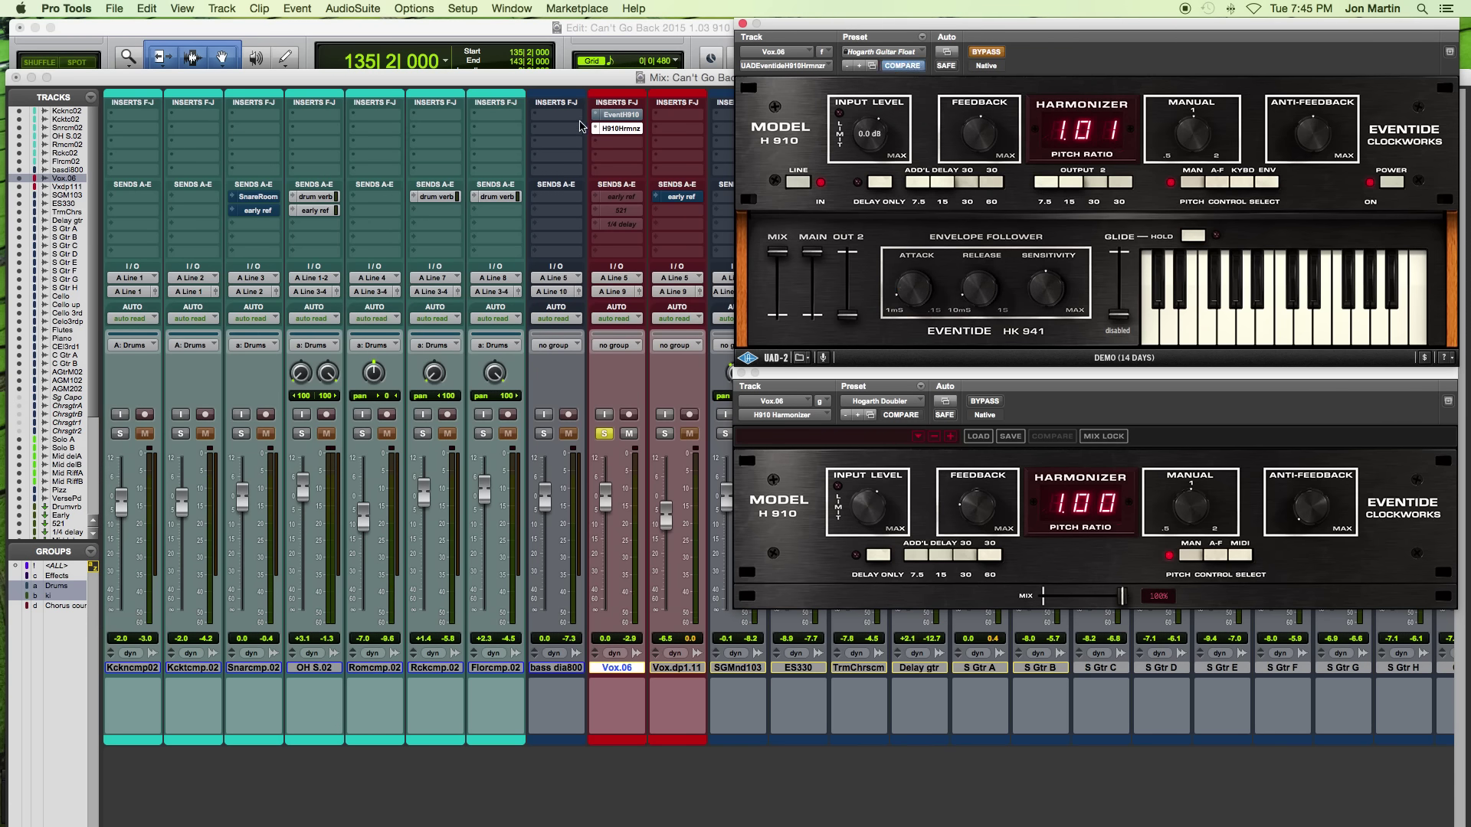
- Enable the UAD H910, bypass the Eventide H910, and load Hogarth Guitar Float on it
super+click(635, 116)
super+click(624, 129)
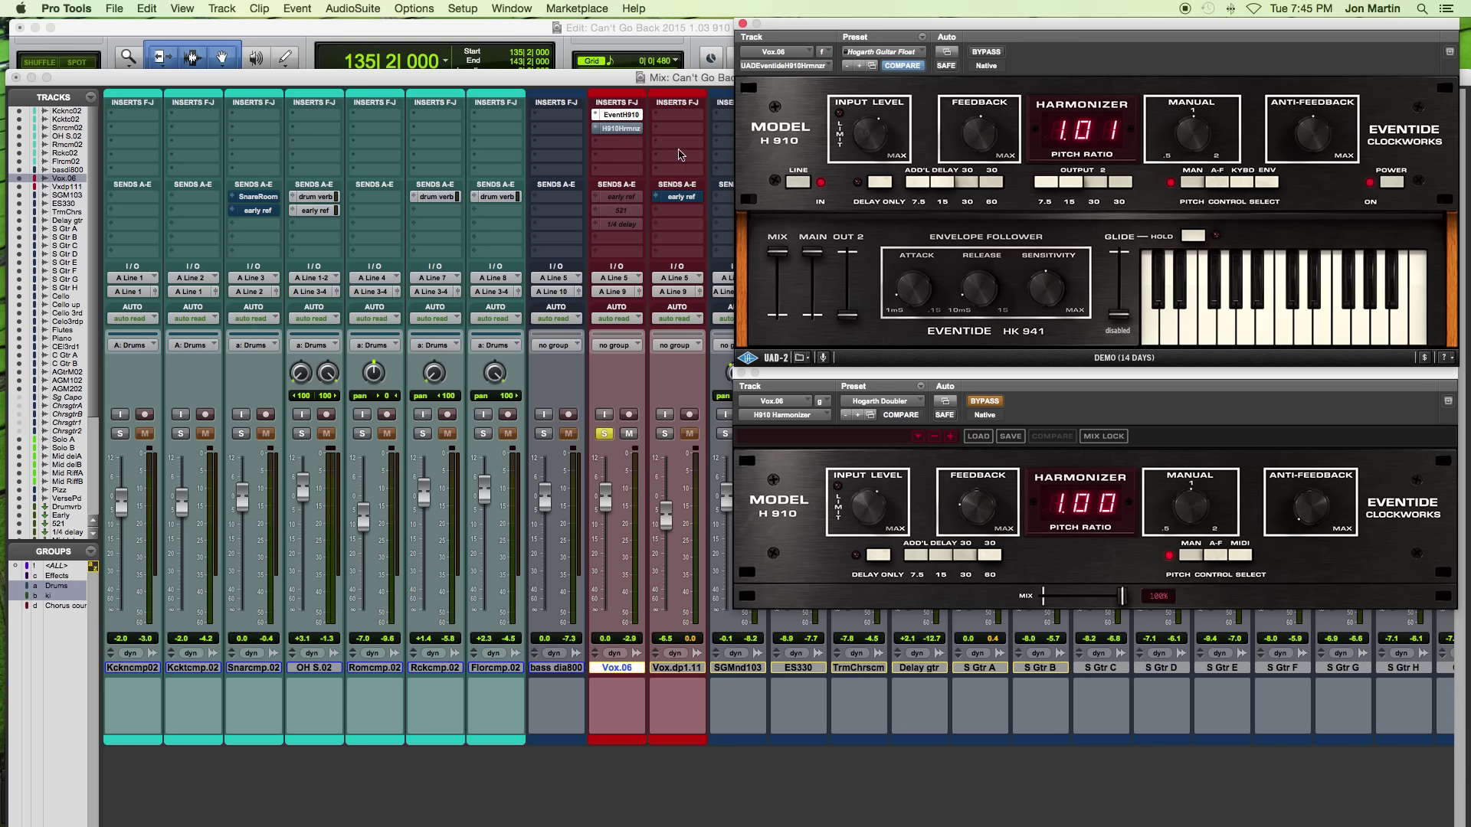
click(923, 404)
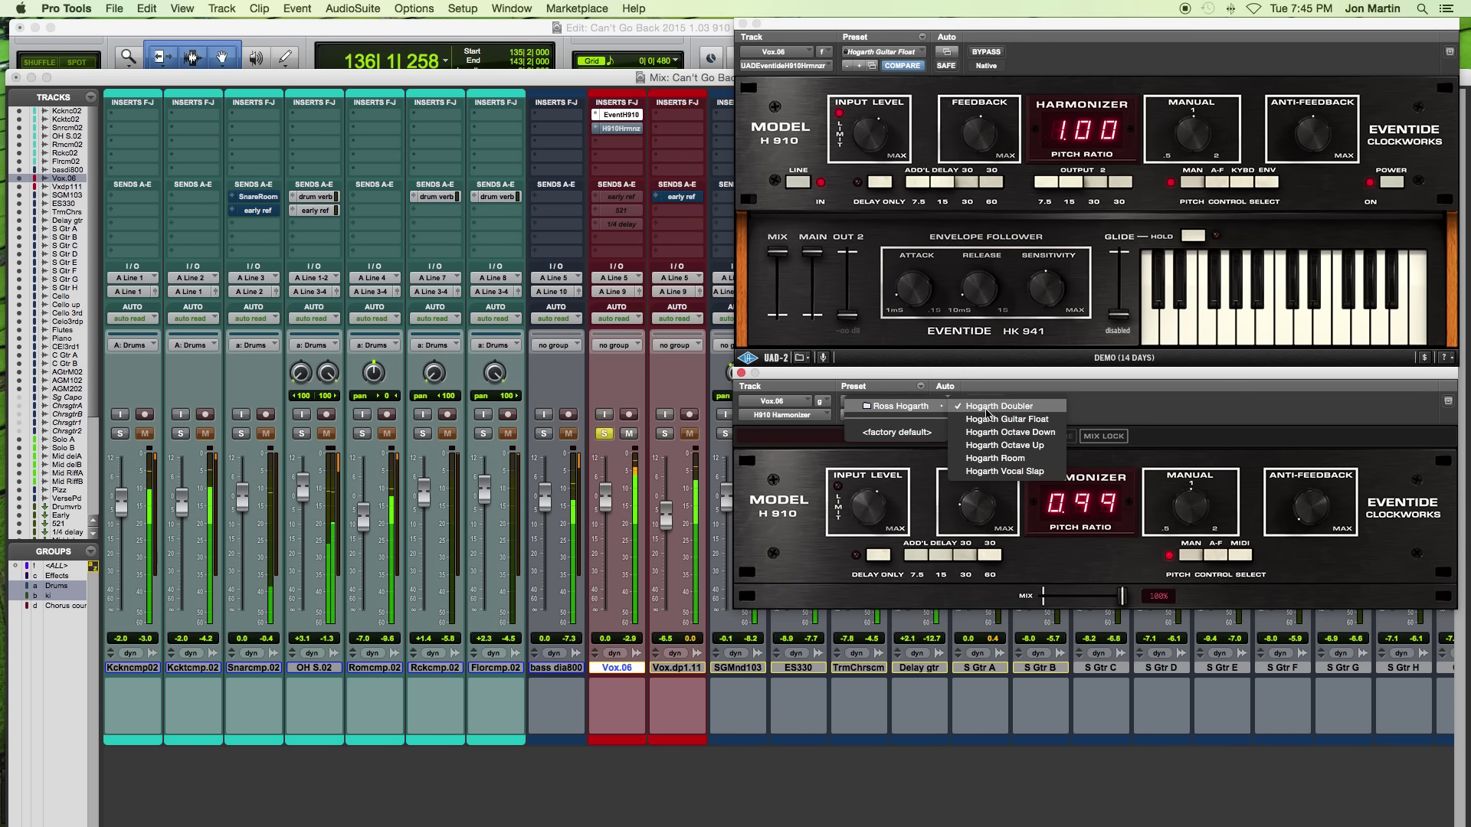
click(989, 419)
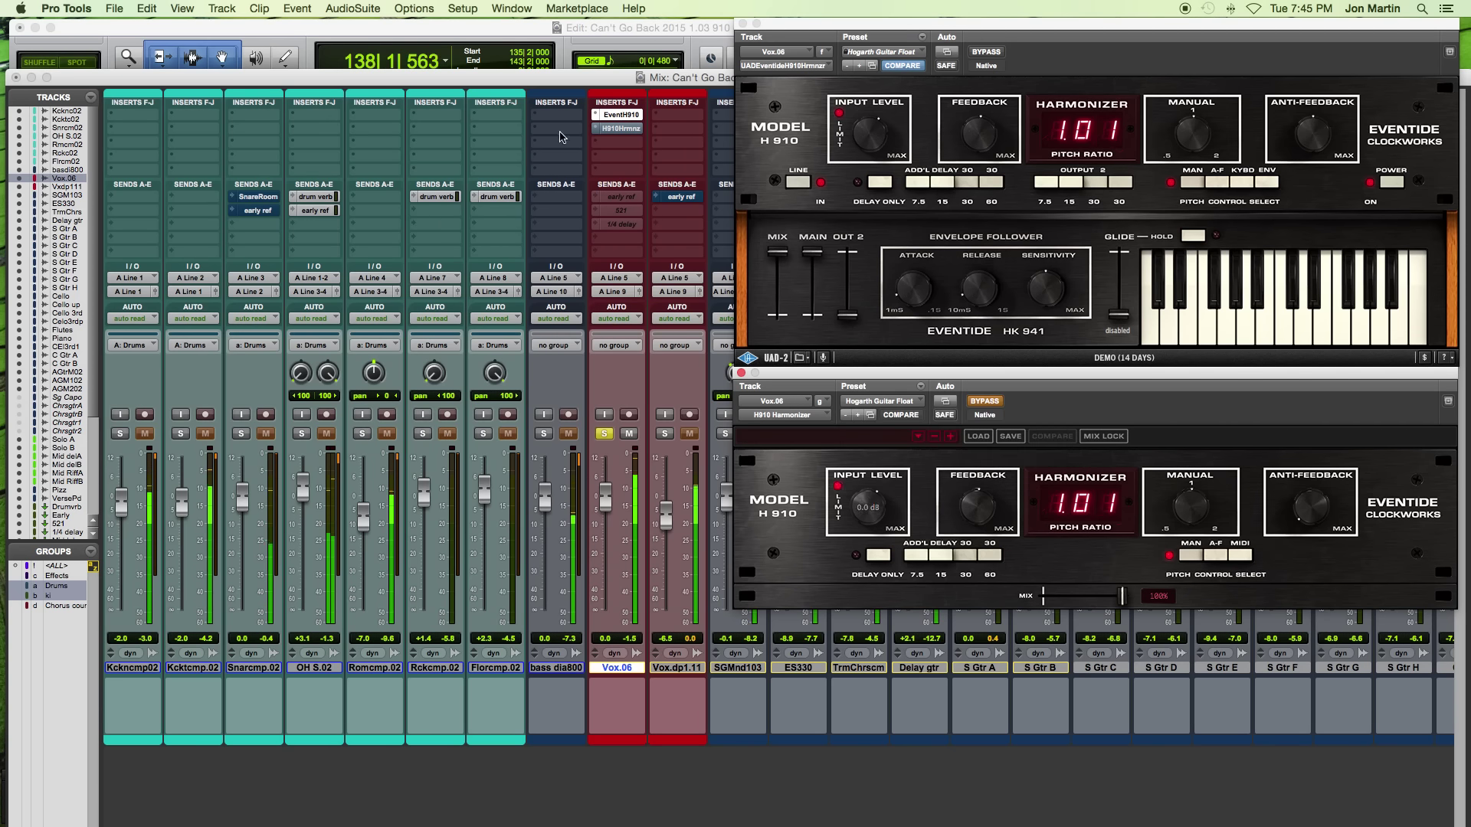
- Switch to the Eventide H910, bypass the UAD, and play its Guitar Float version
key(space)
super+click(620, 128)
super+click(621, 114)
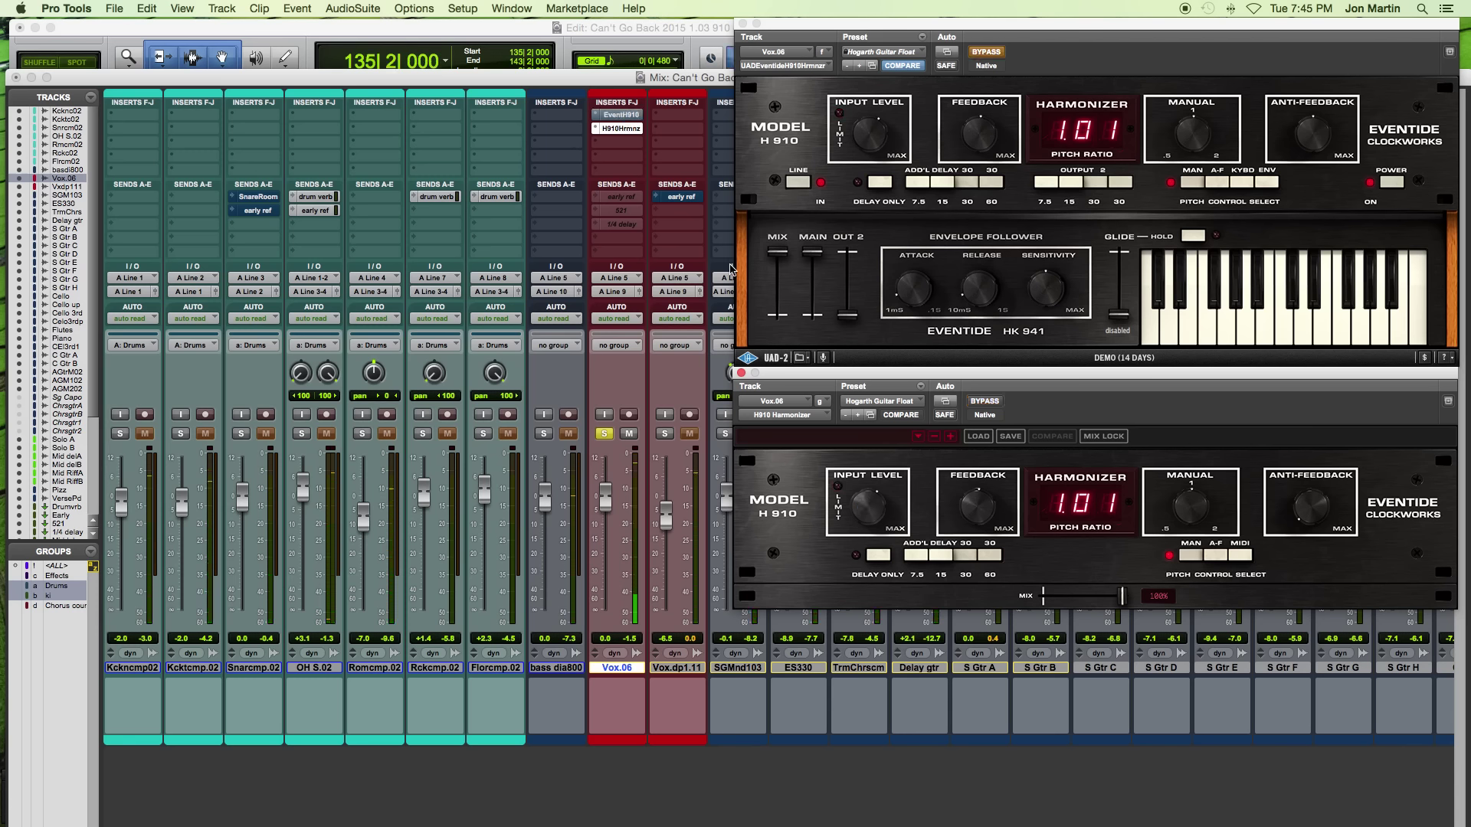
key(space)
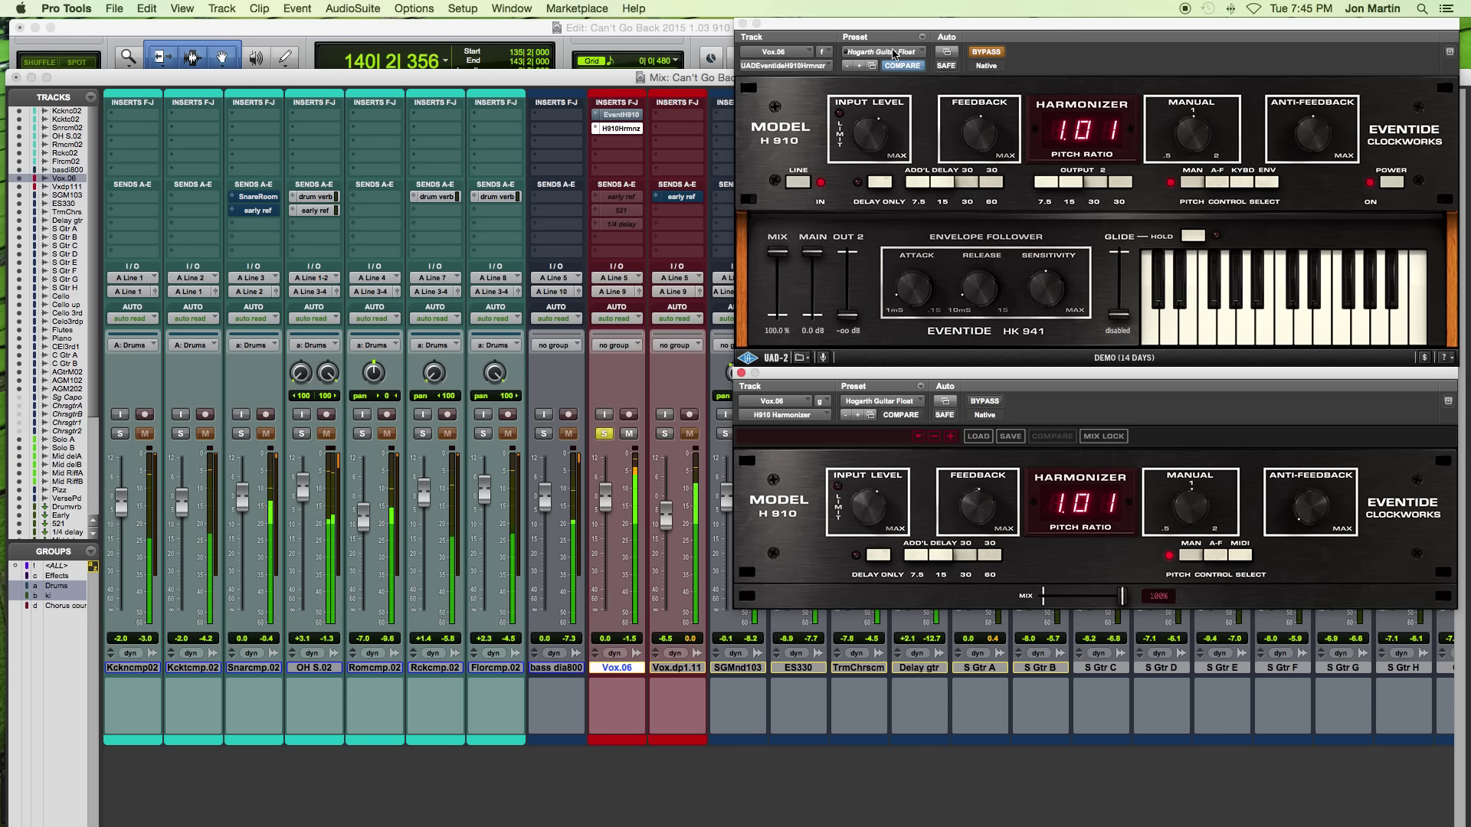
key(space)
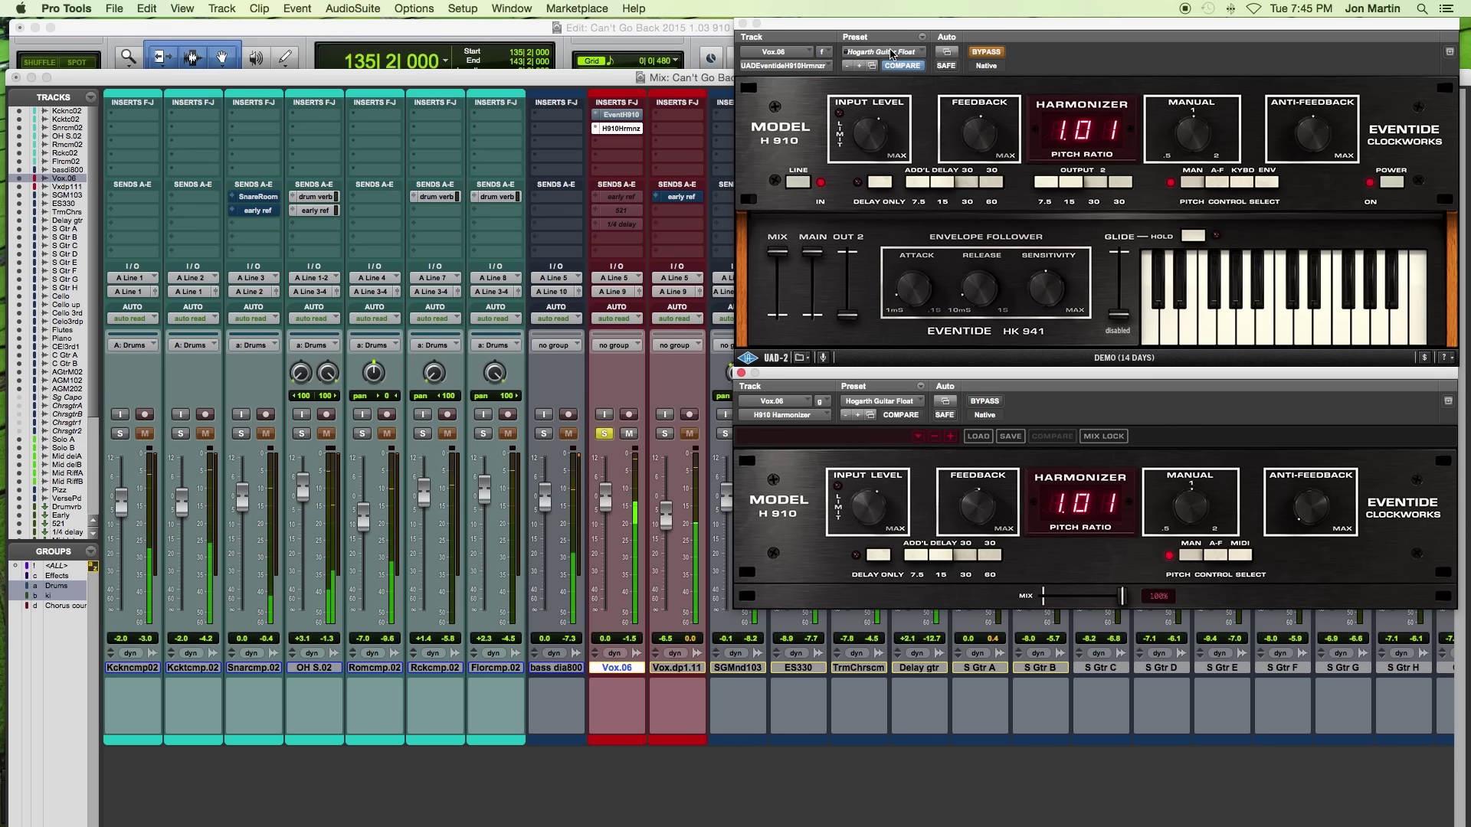
click(891, 53)
- Load Hogarth Octave Down on the UAD H910 with OUT 2 down and play it instead of the Eventide
mouse_move(905, 52)
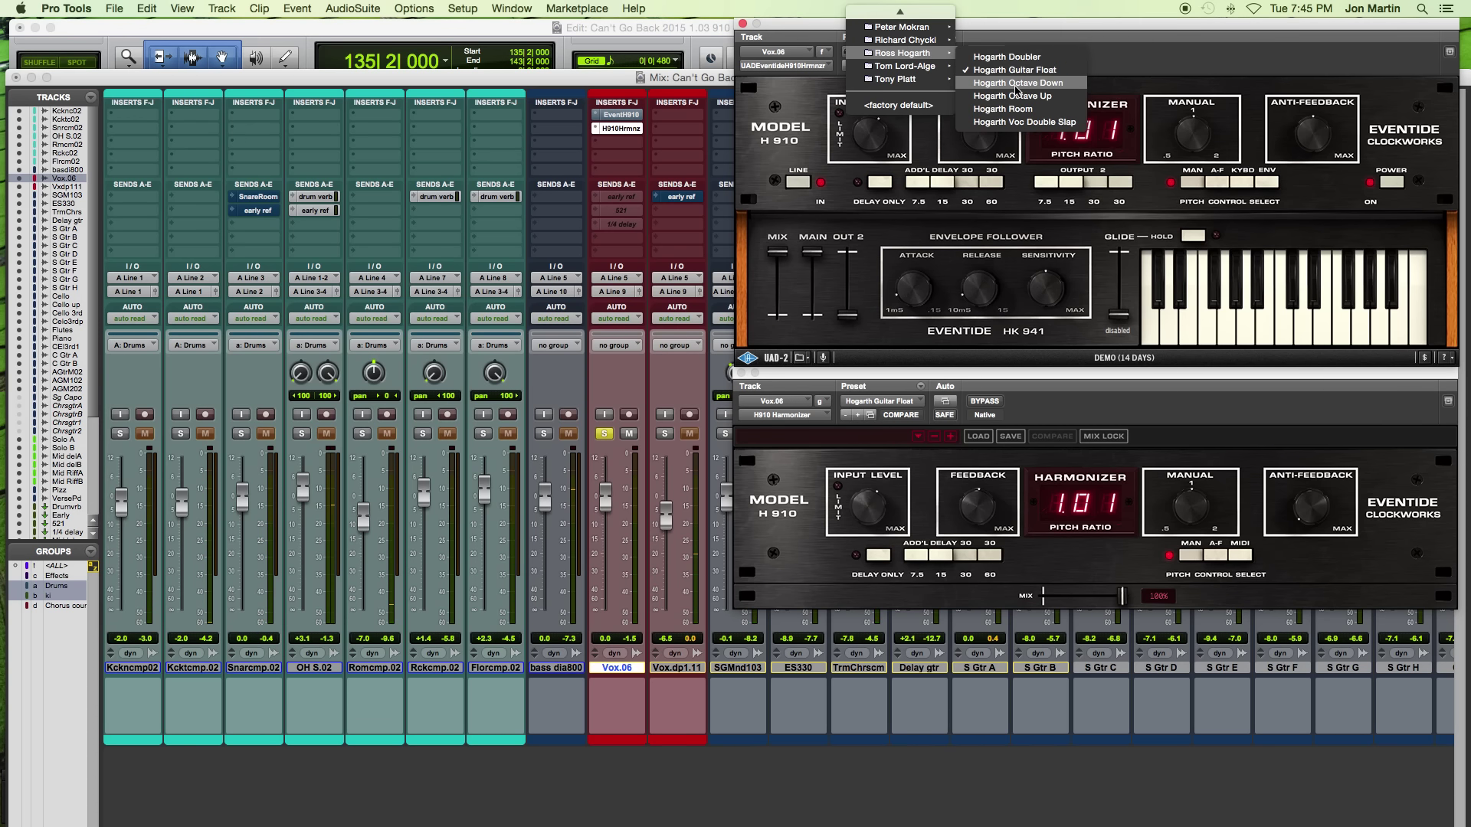
click(991, 86)
drag(851, 252, 871, 488)
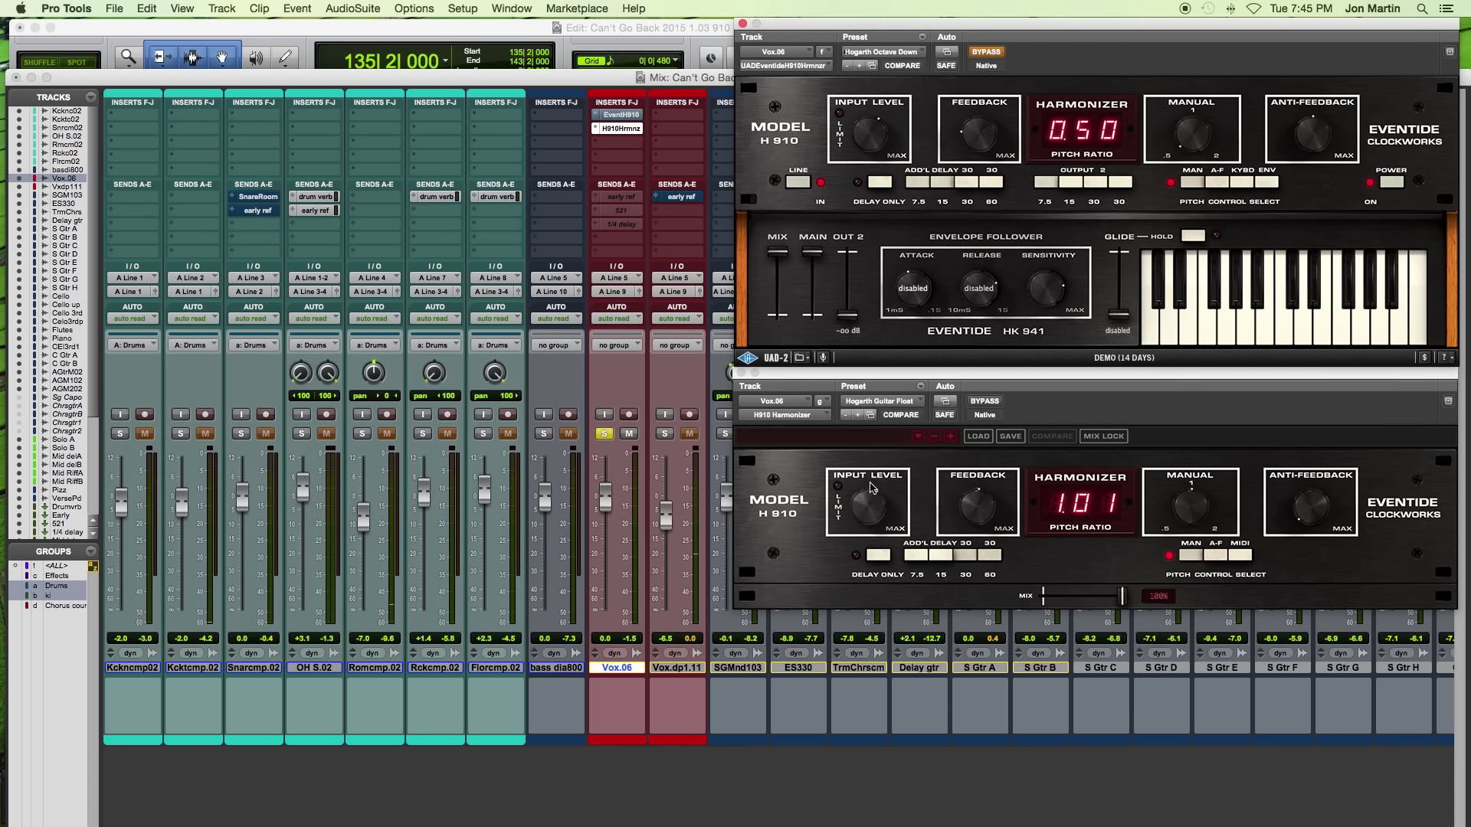
click(611, 140)
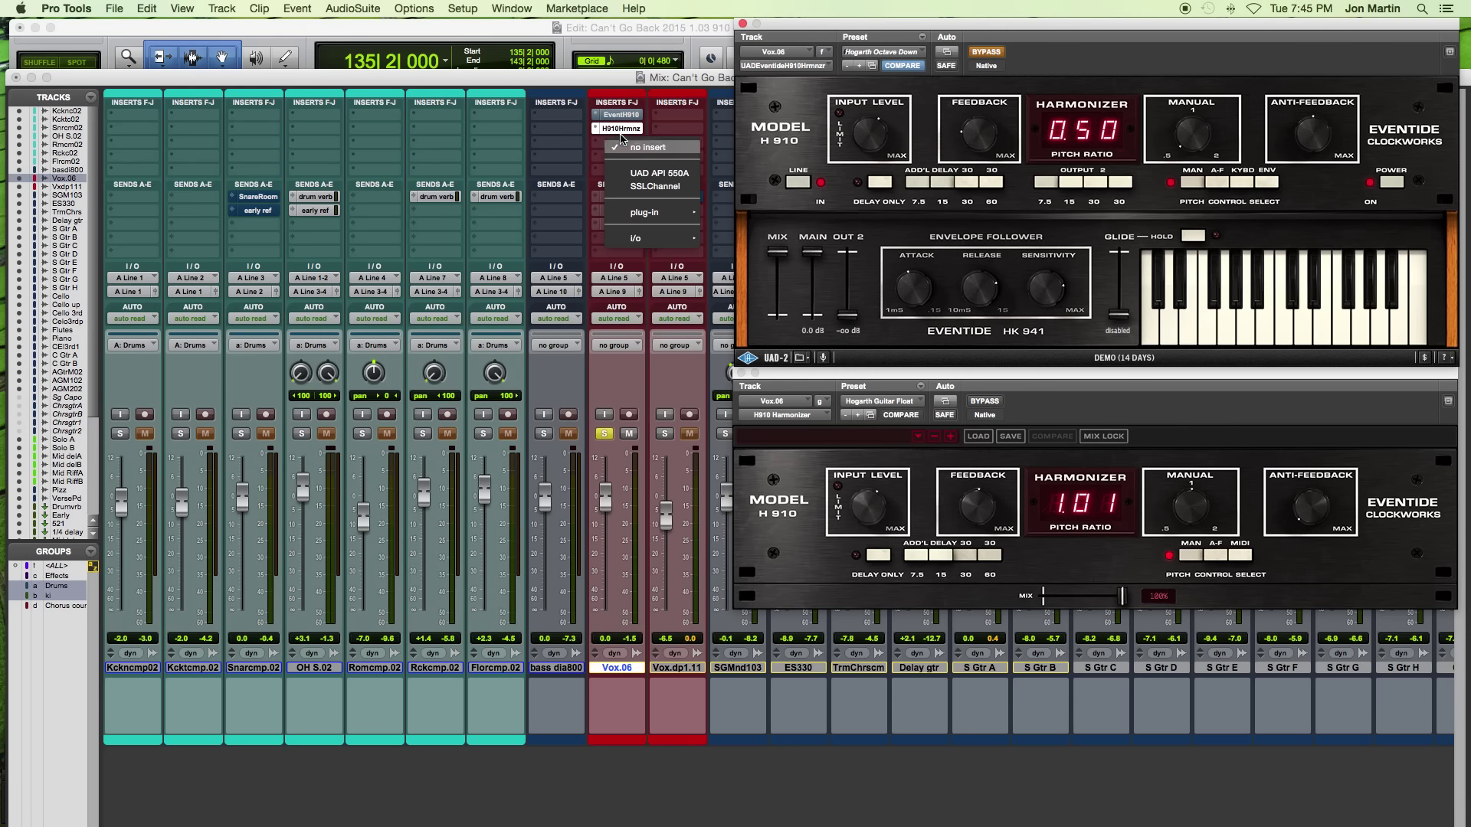
super+click(617, 128)
super+click(617, 115)
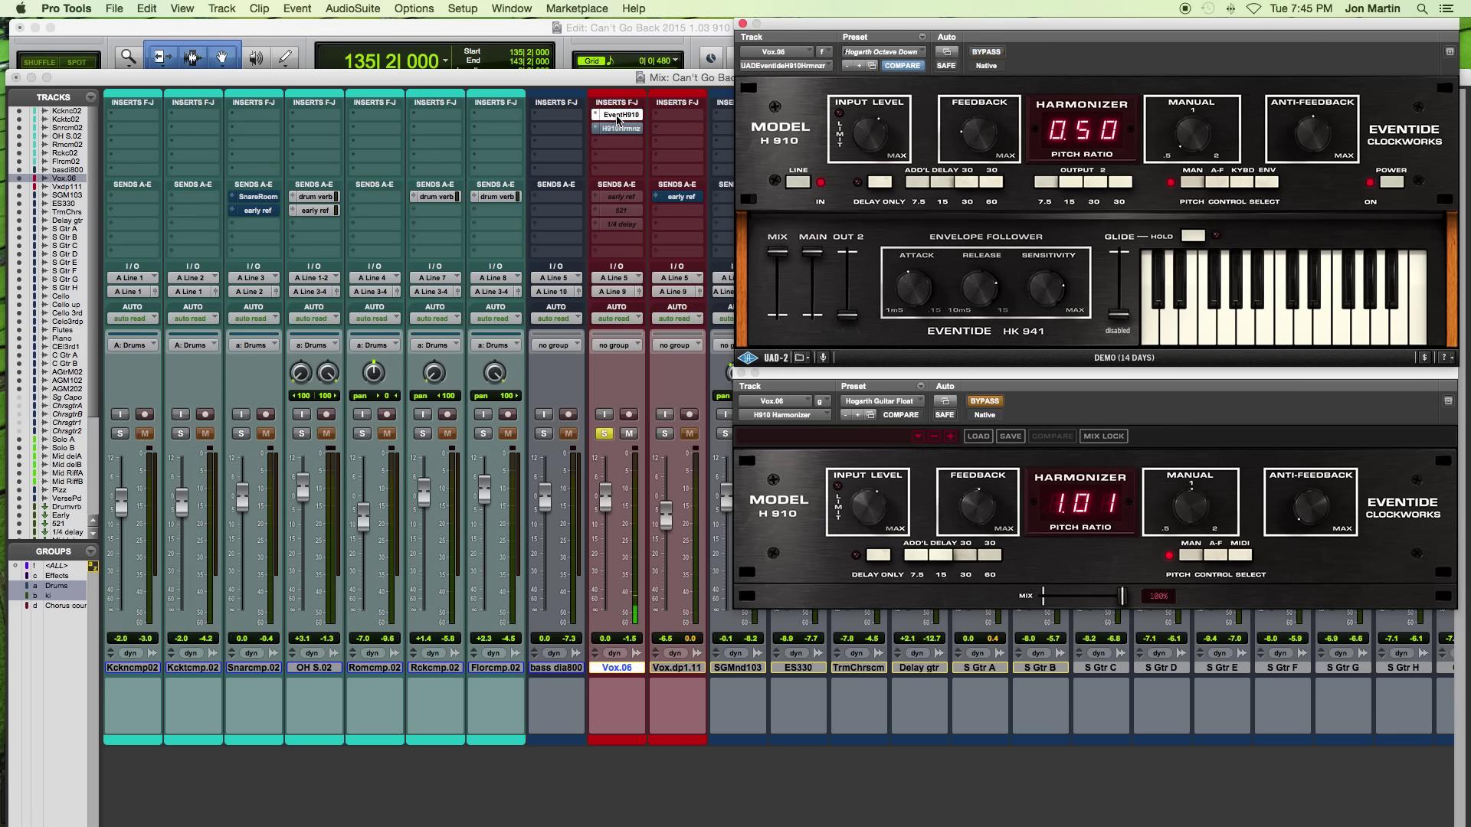
key(space)
- Load Hogarth Octave Down on the Eventide H910, then Hogarth Octave Up on the UAD
click(913, 397)
click(914, 397)
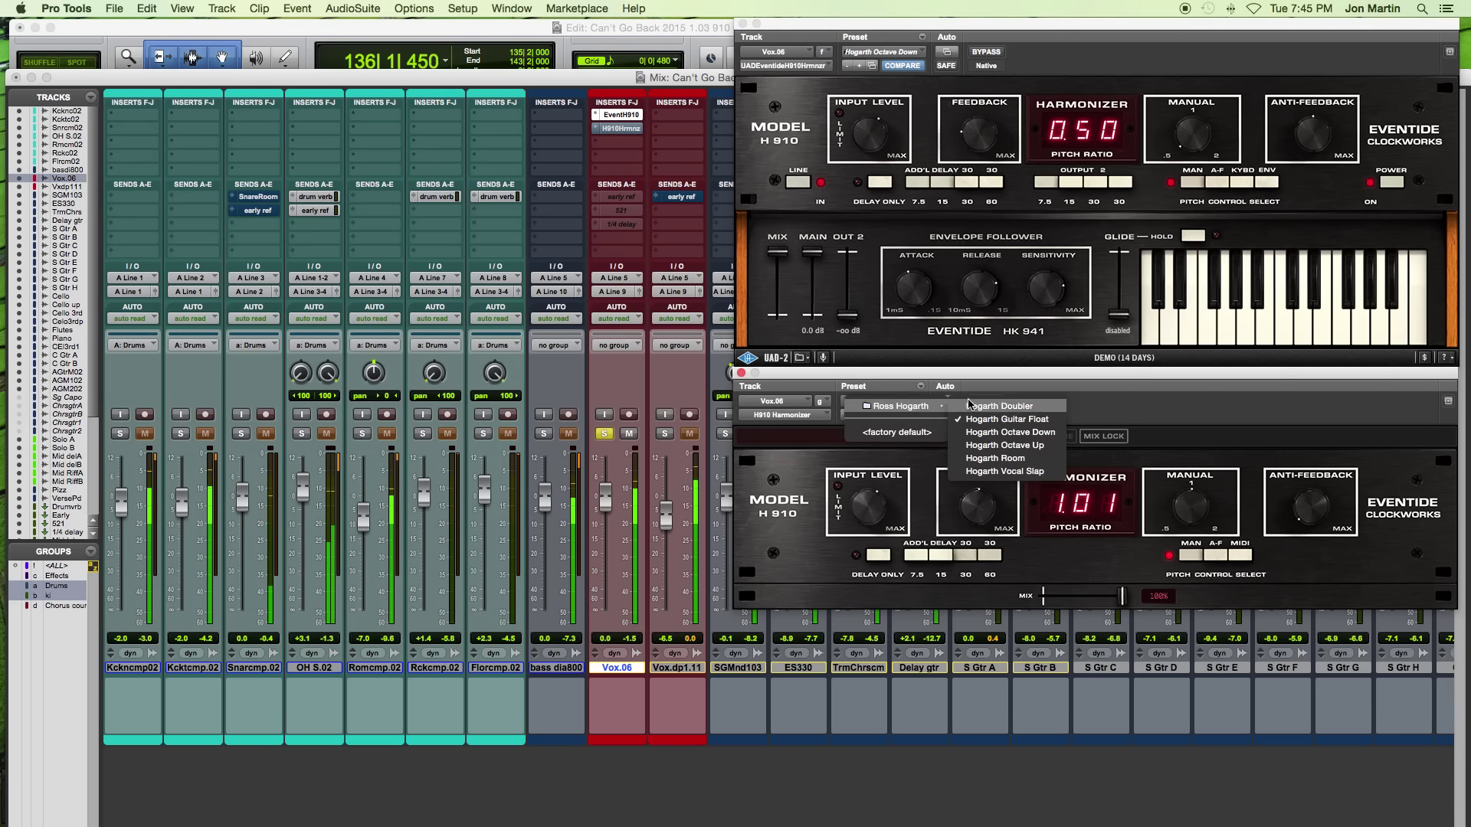
click(1059, 437)
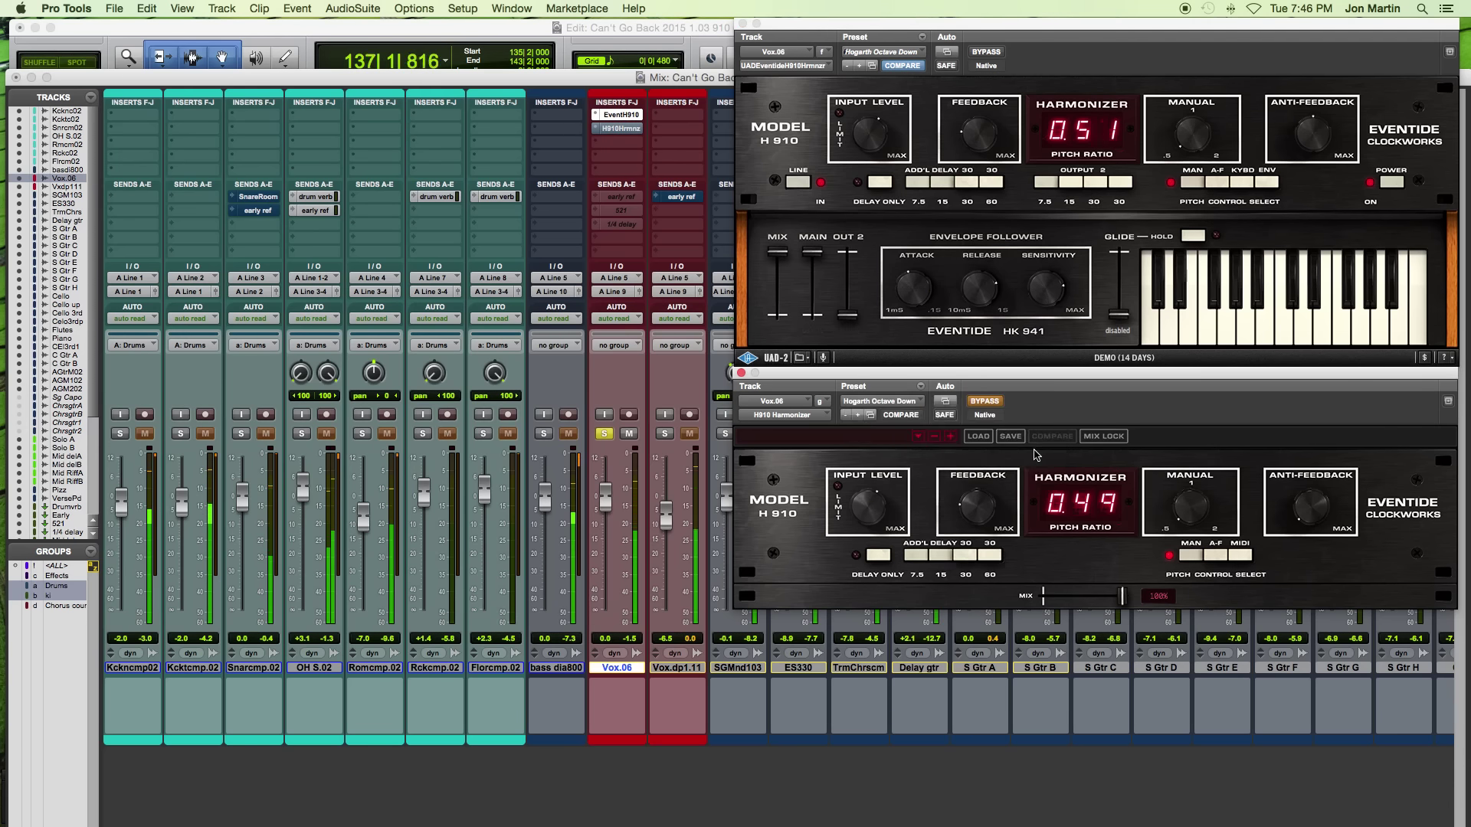
click(915, 51)
click(1060, 100)
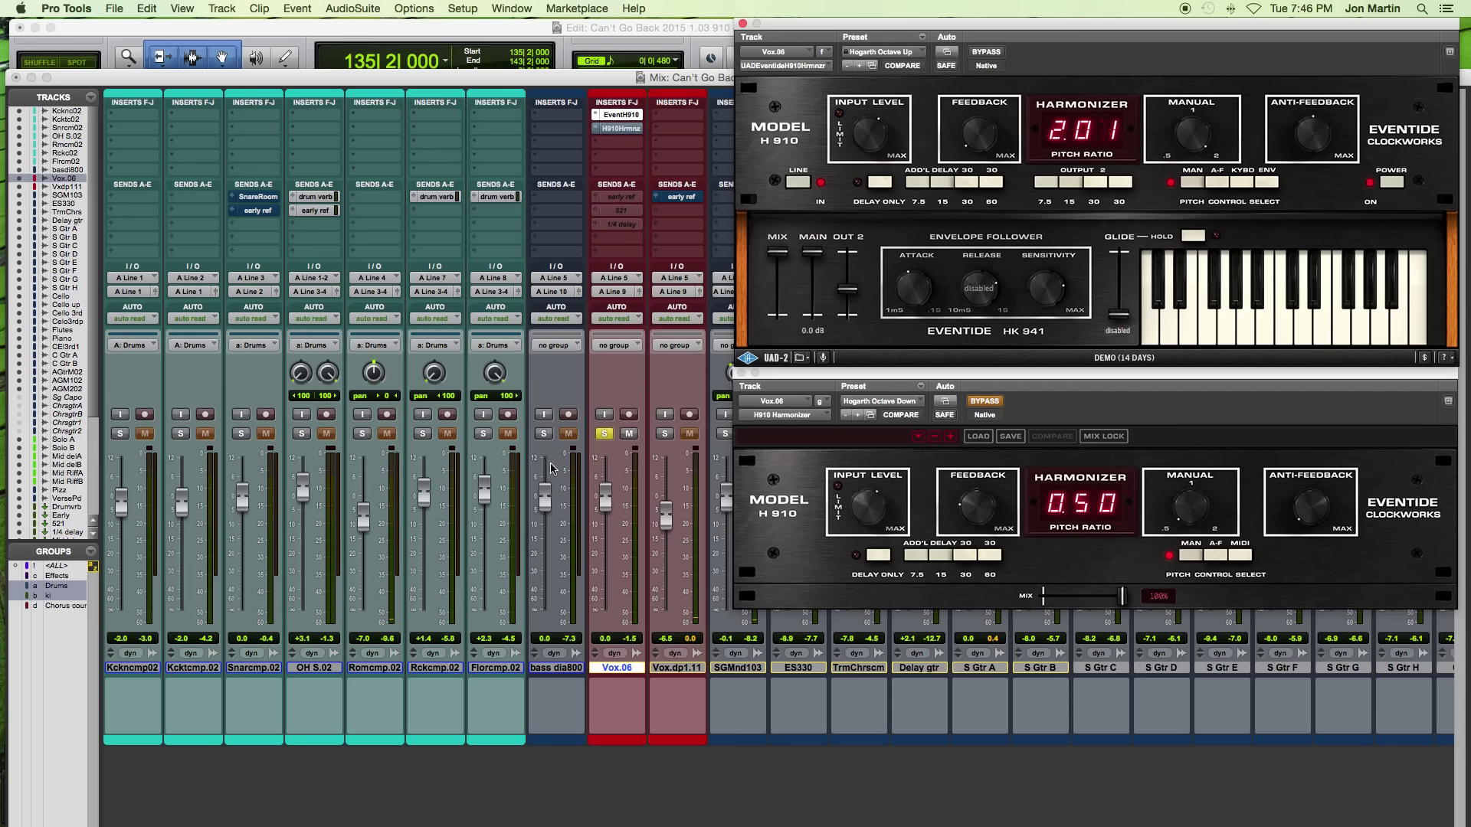
- Load Hogarth Octave Up on the Eventide H910, activate it over the UAD, and raise its feedback to 35.8%
click(889, 400)
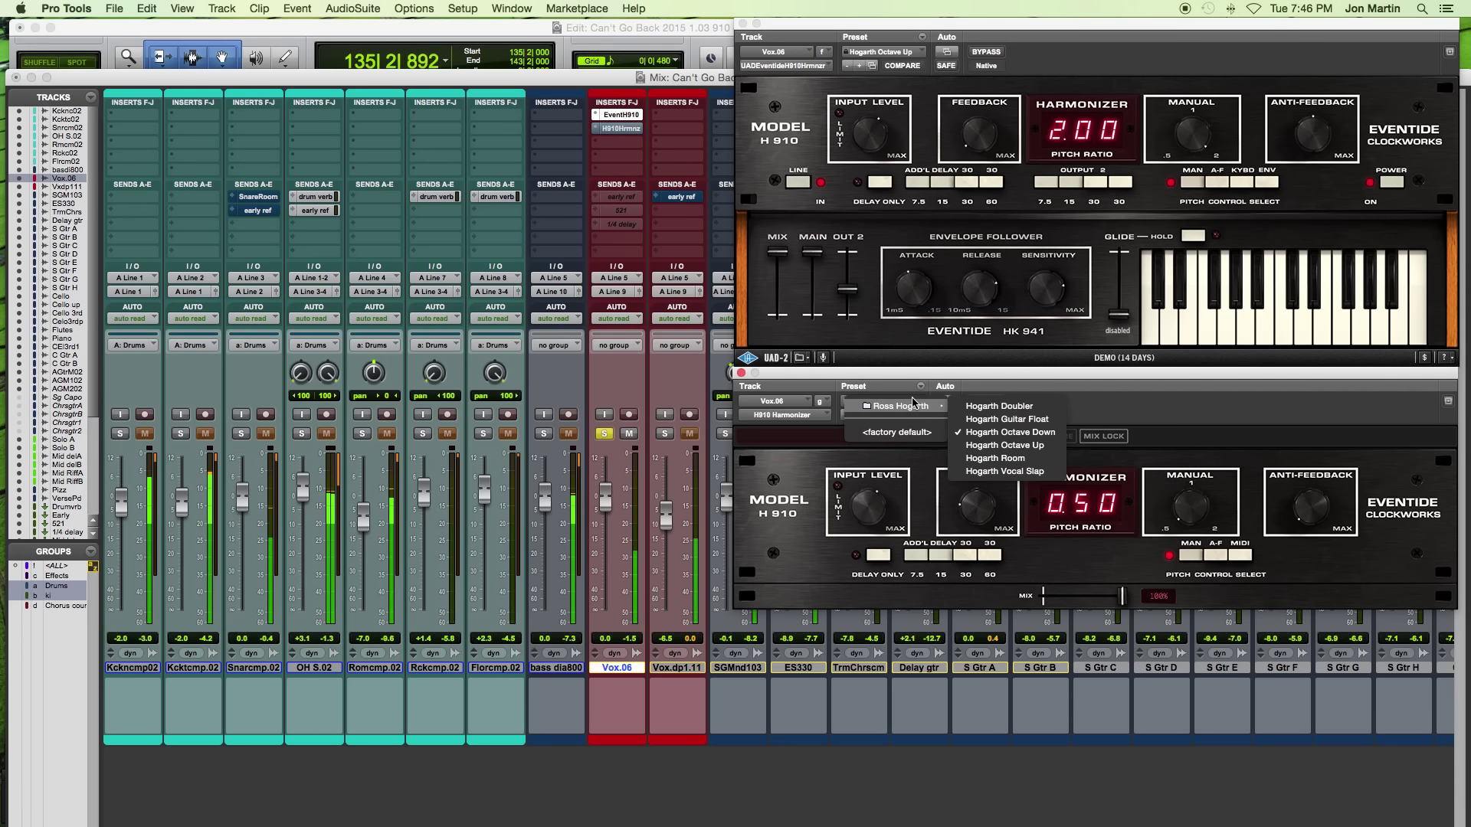
click(1003, 445)
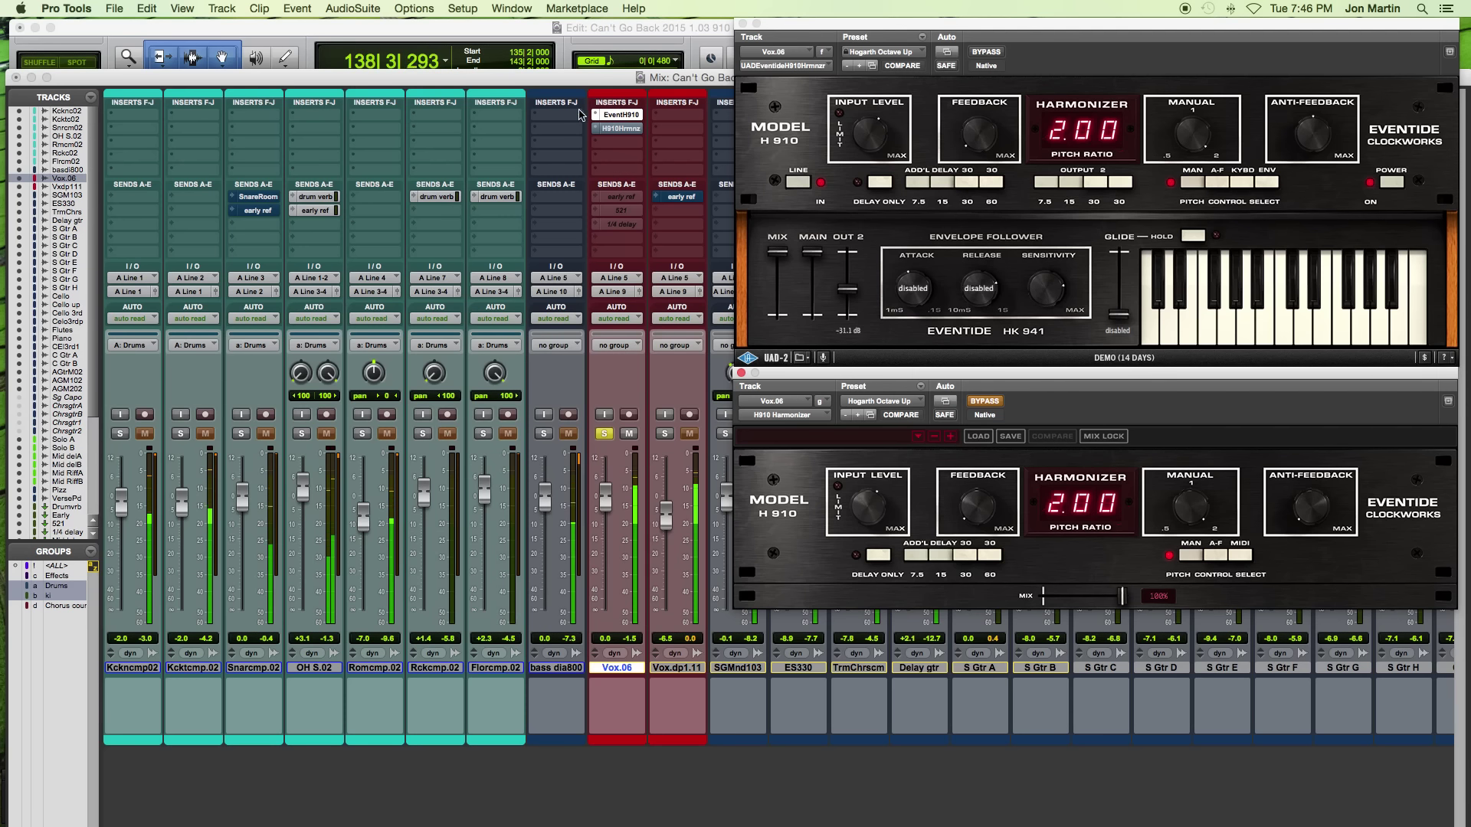
super+click(618, 128)
super+click(617, 114)
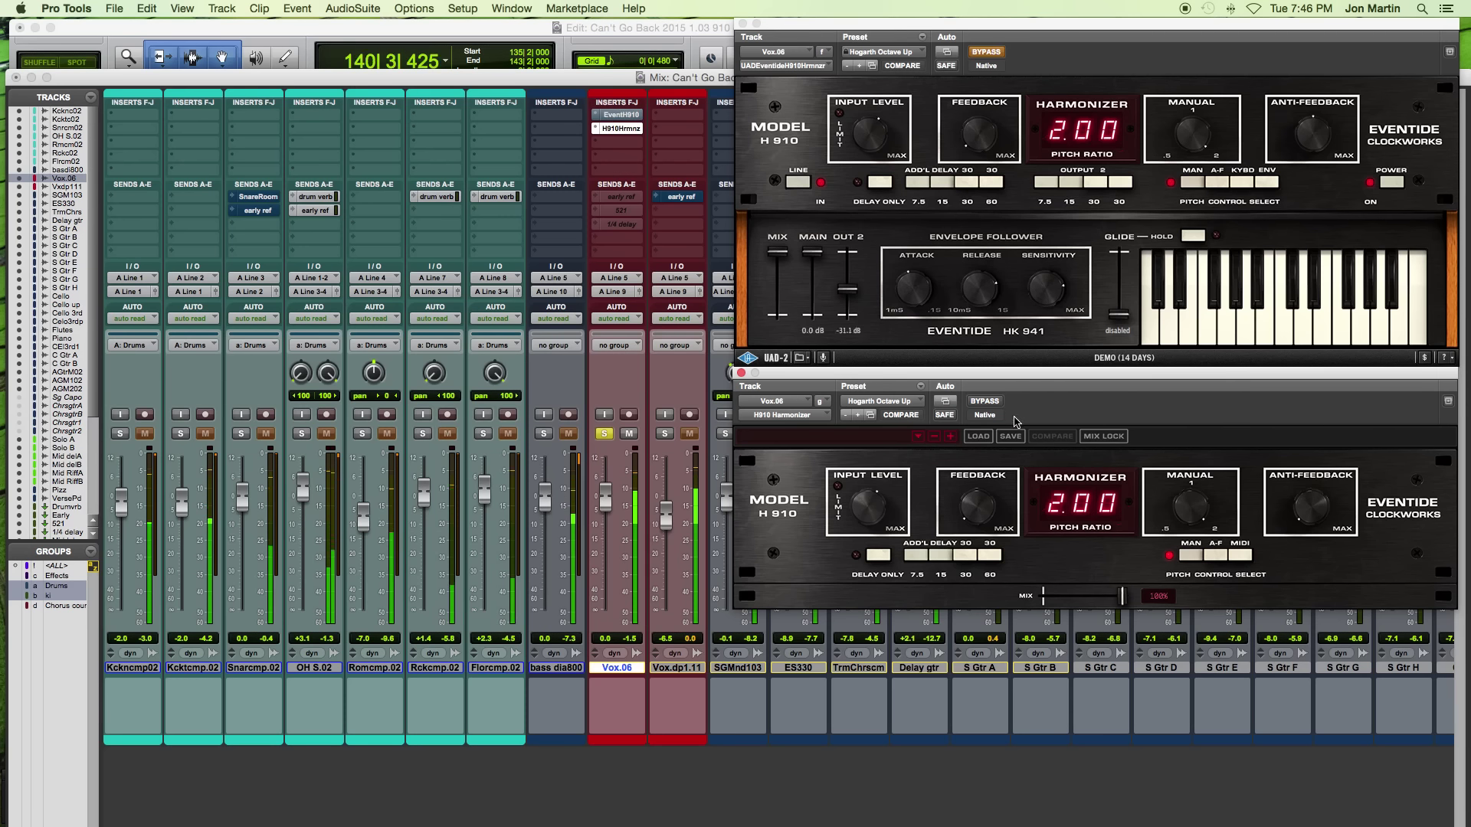
drag(978, 509, 987, 442)
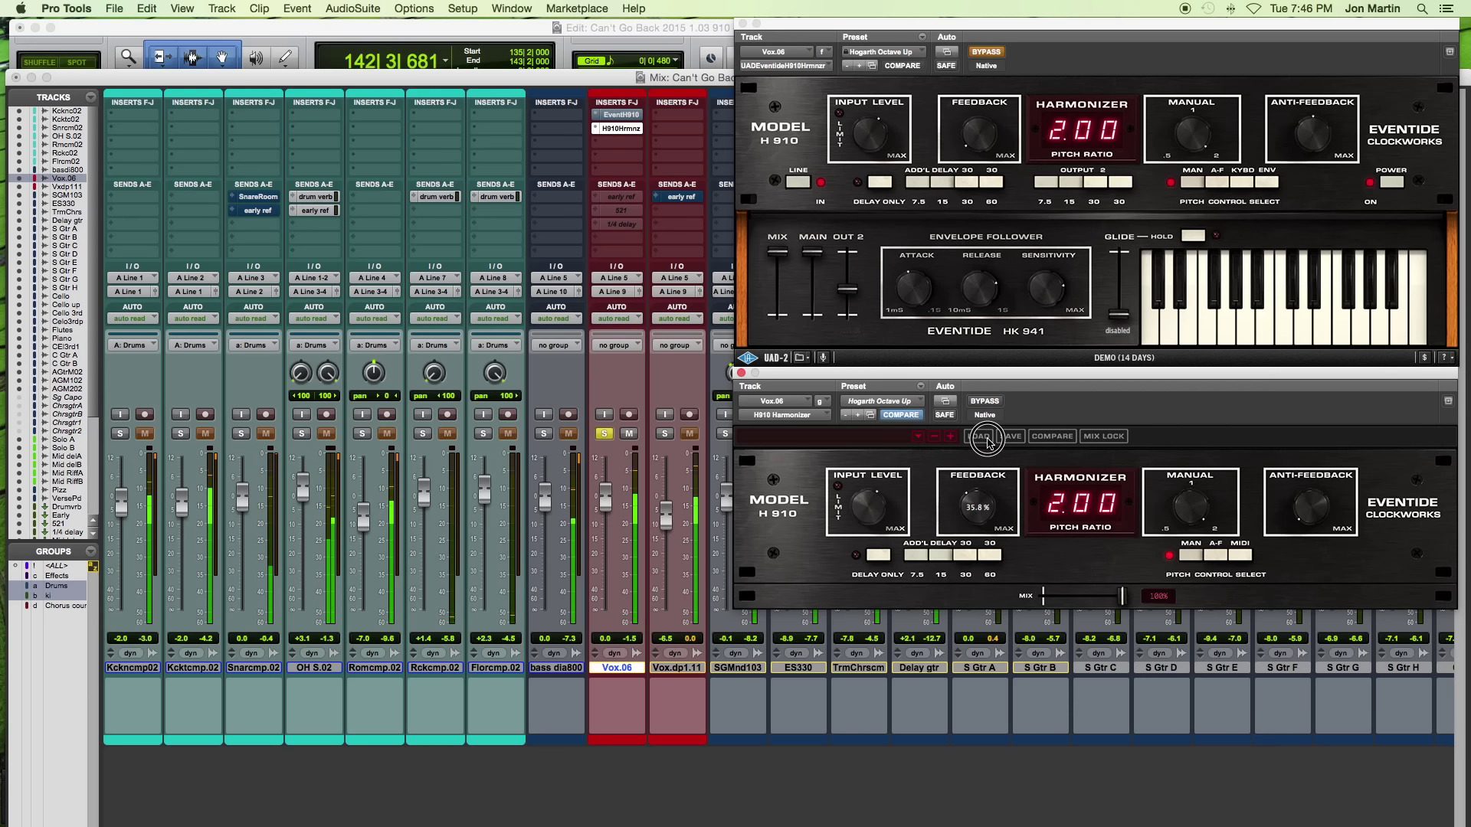
- Load Hogarth Room on the UAD H910 with manual pitch and play the vocal through it
click(883, 51)
mouse_move(904, 53)
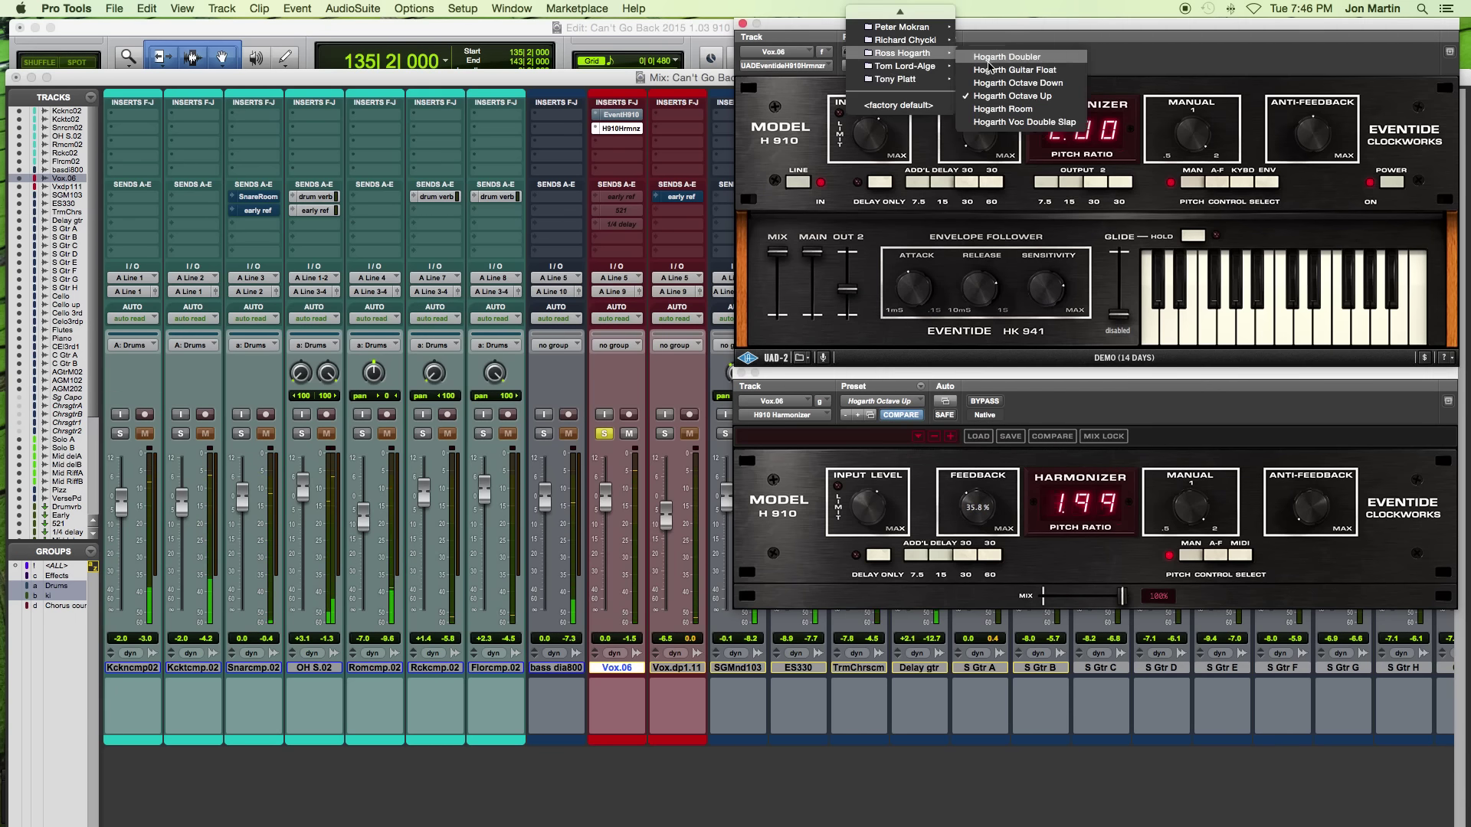
click(1003, 109)
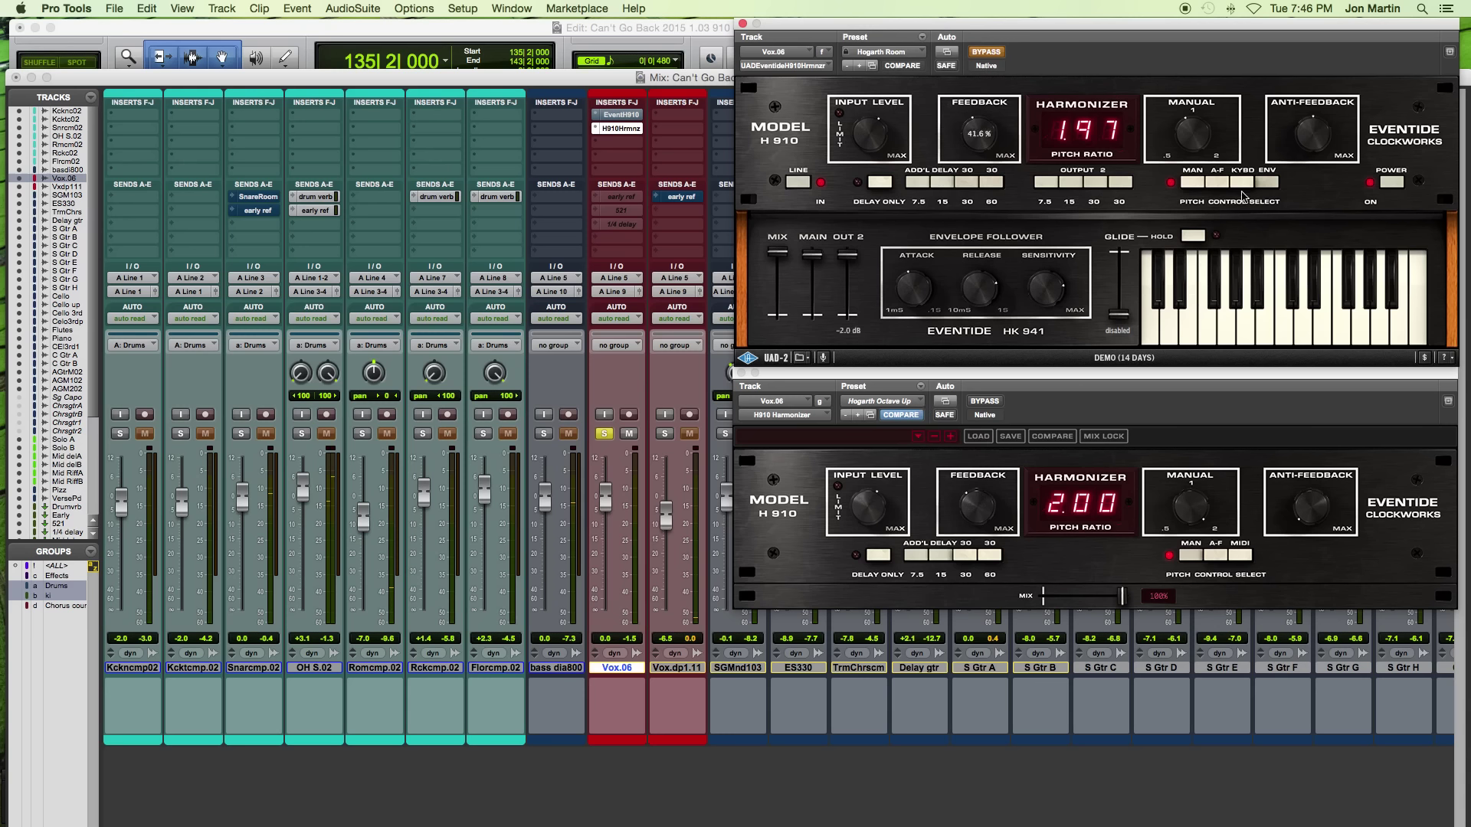
click(1190, 181)
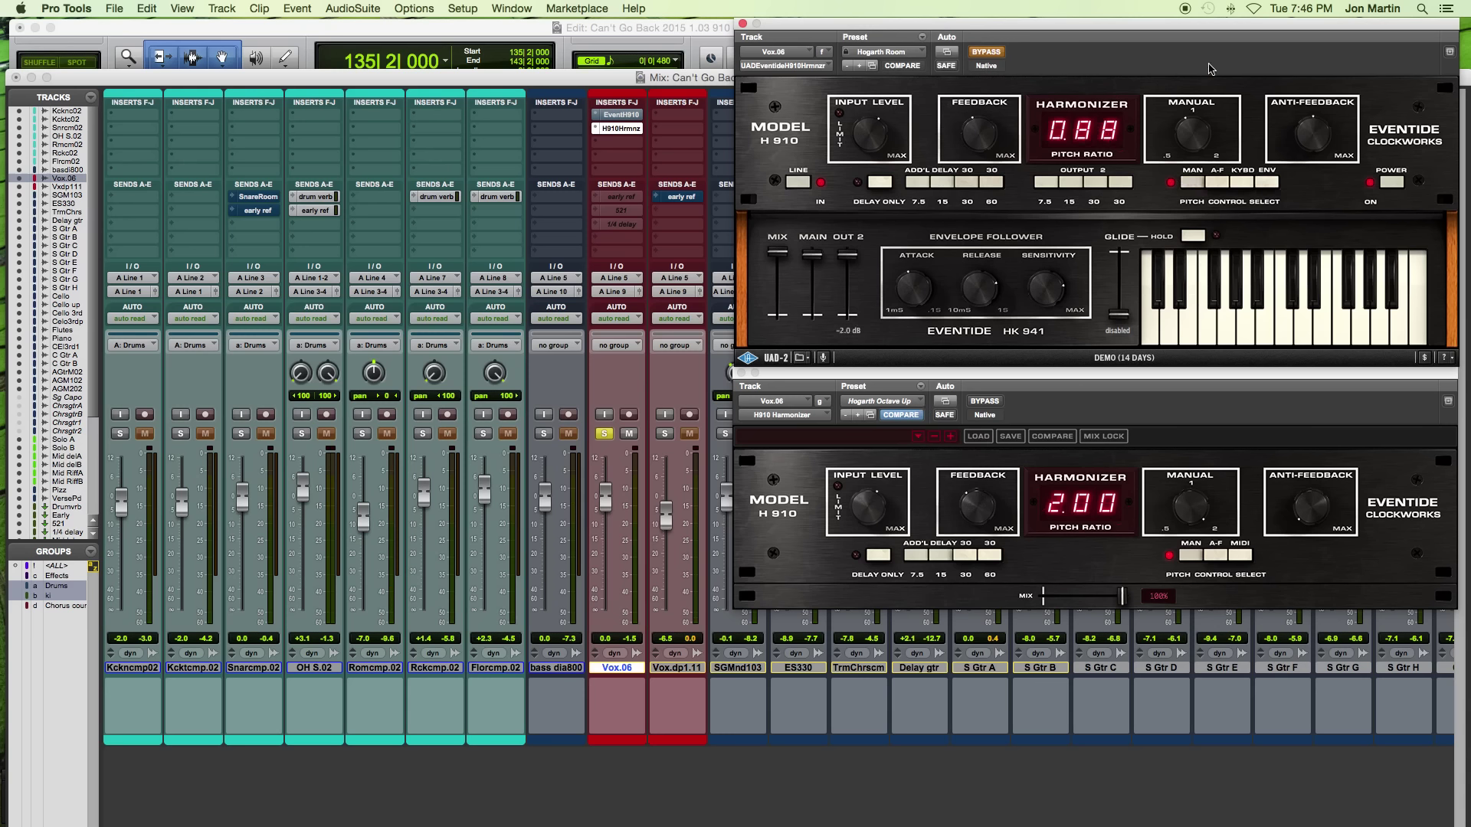
super+click(627, 115)
super+click(620, 129)
key(space)
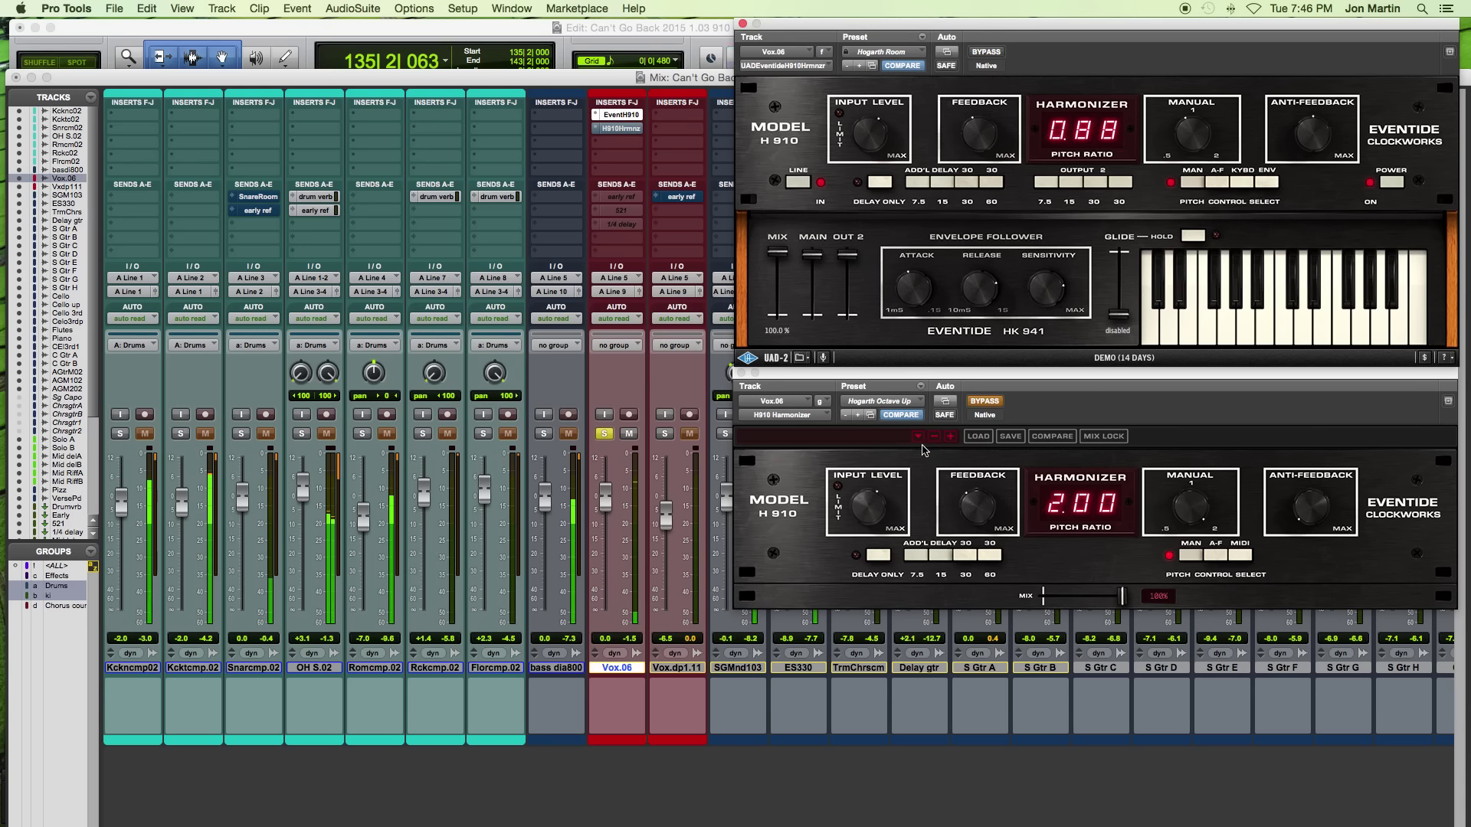
- Load the Room preset on the native H910 and play a pass with the inserts swapped
click(922, 403)
mouse_move(923, 406)
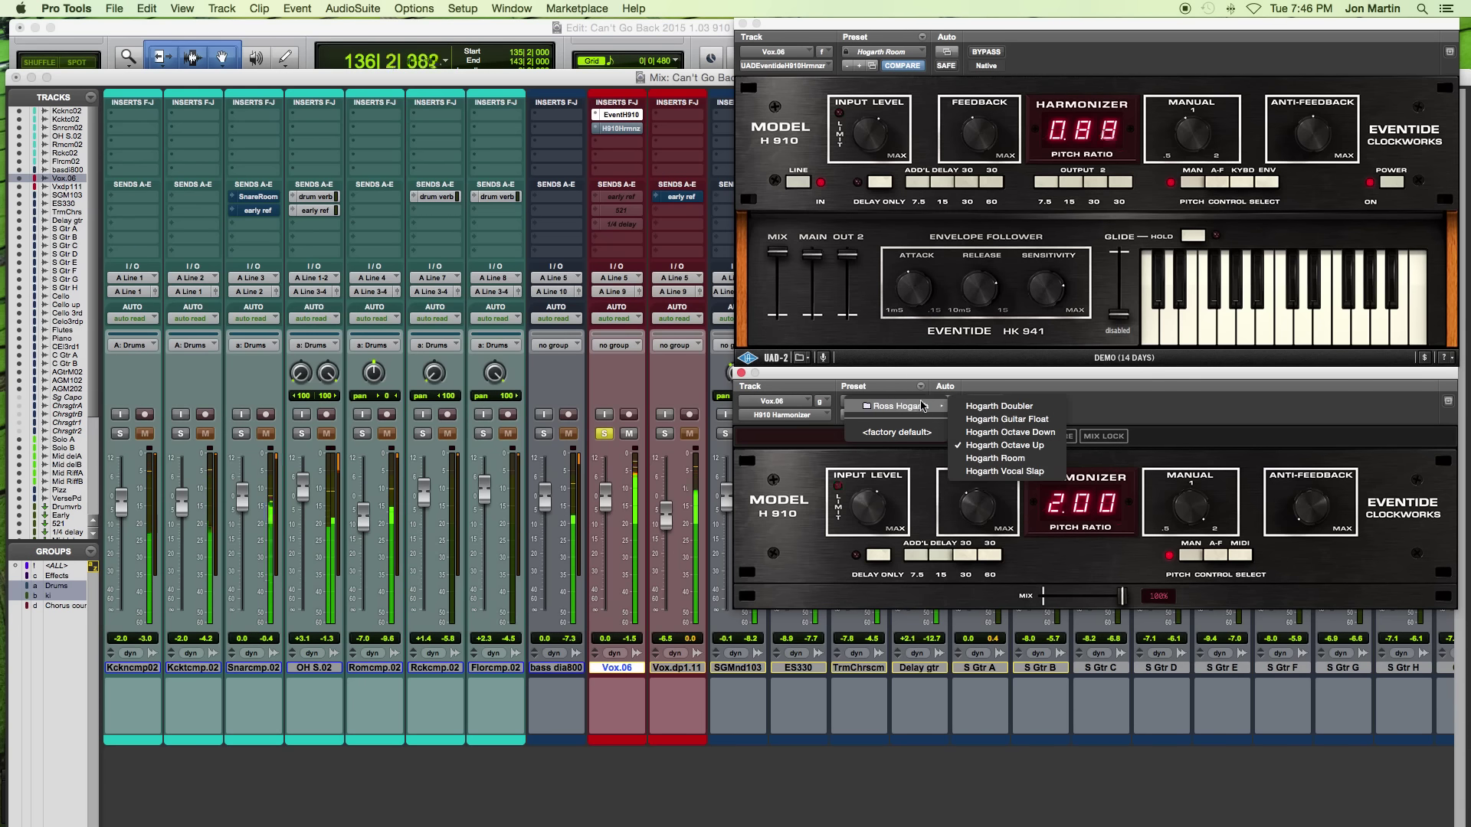
click(995, 458)
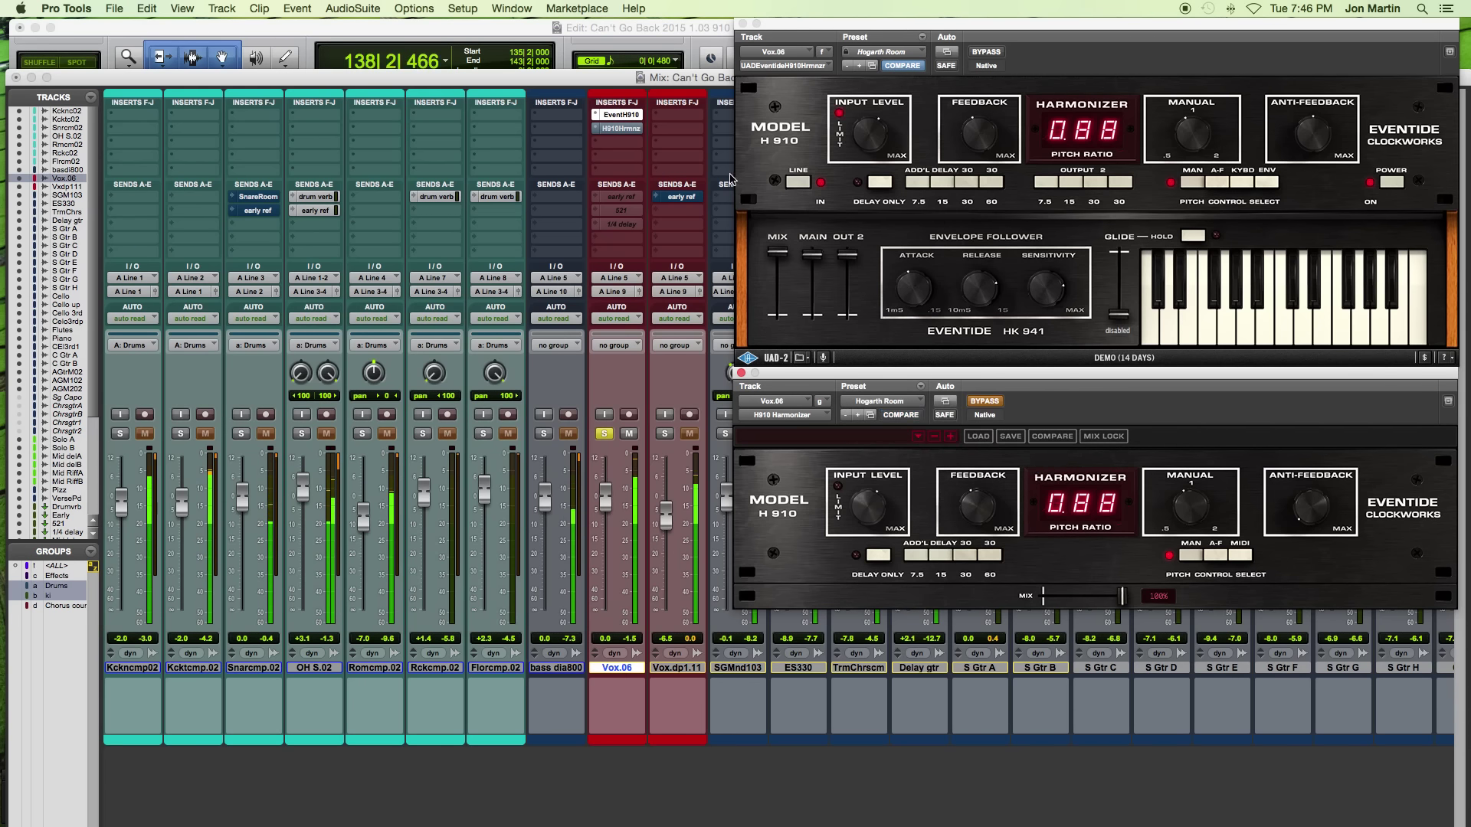
key(space)
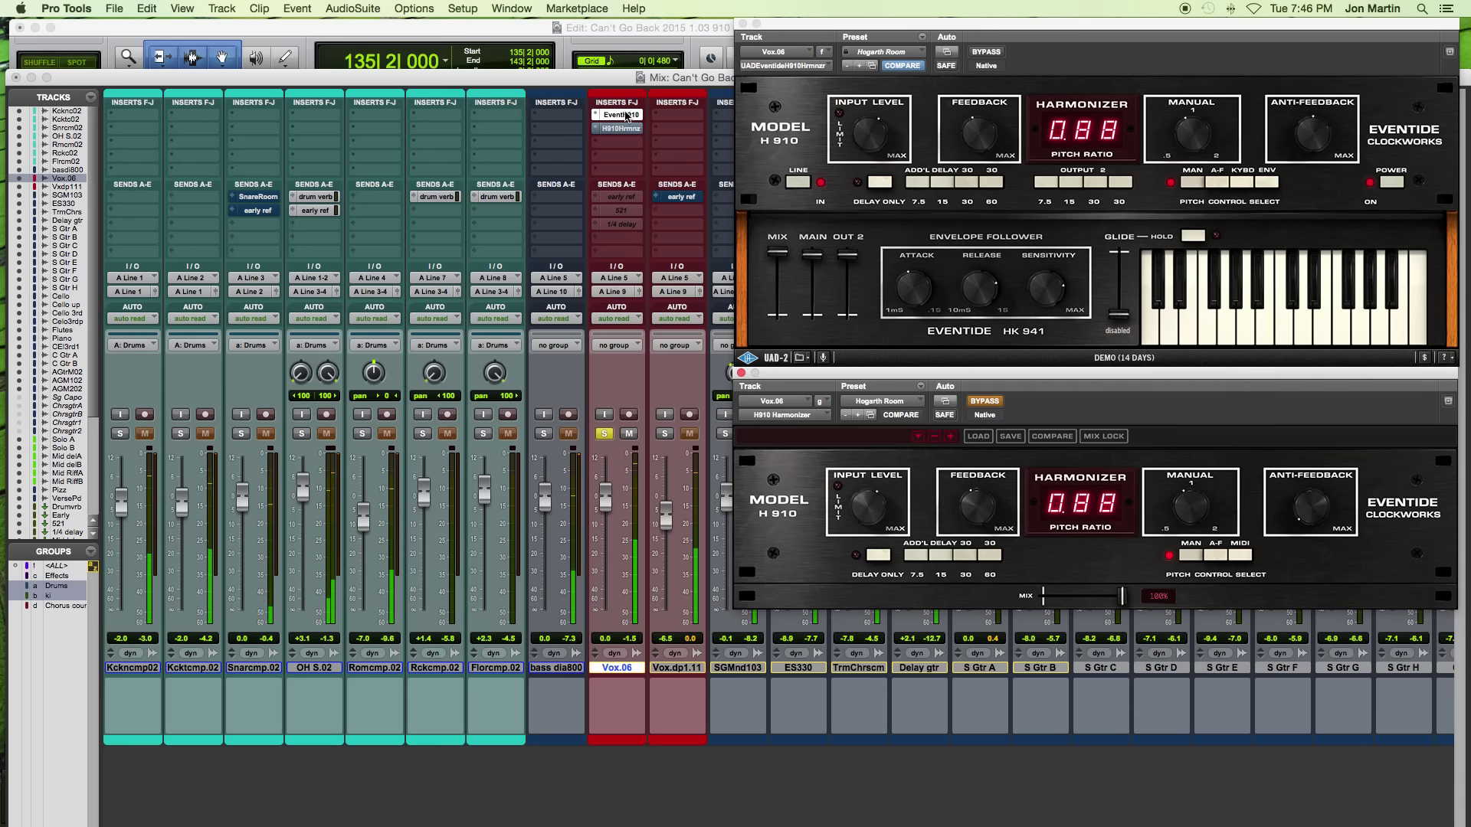
super+click(620, 128)
super+click(621, 115)
key(space)
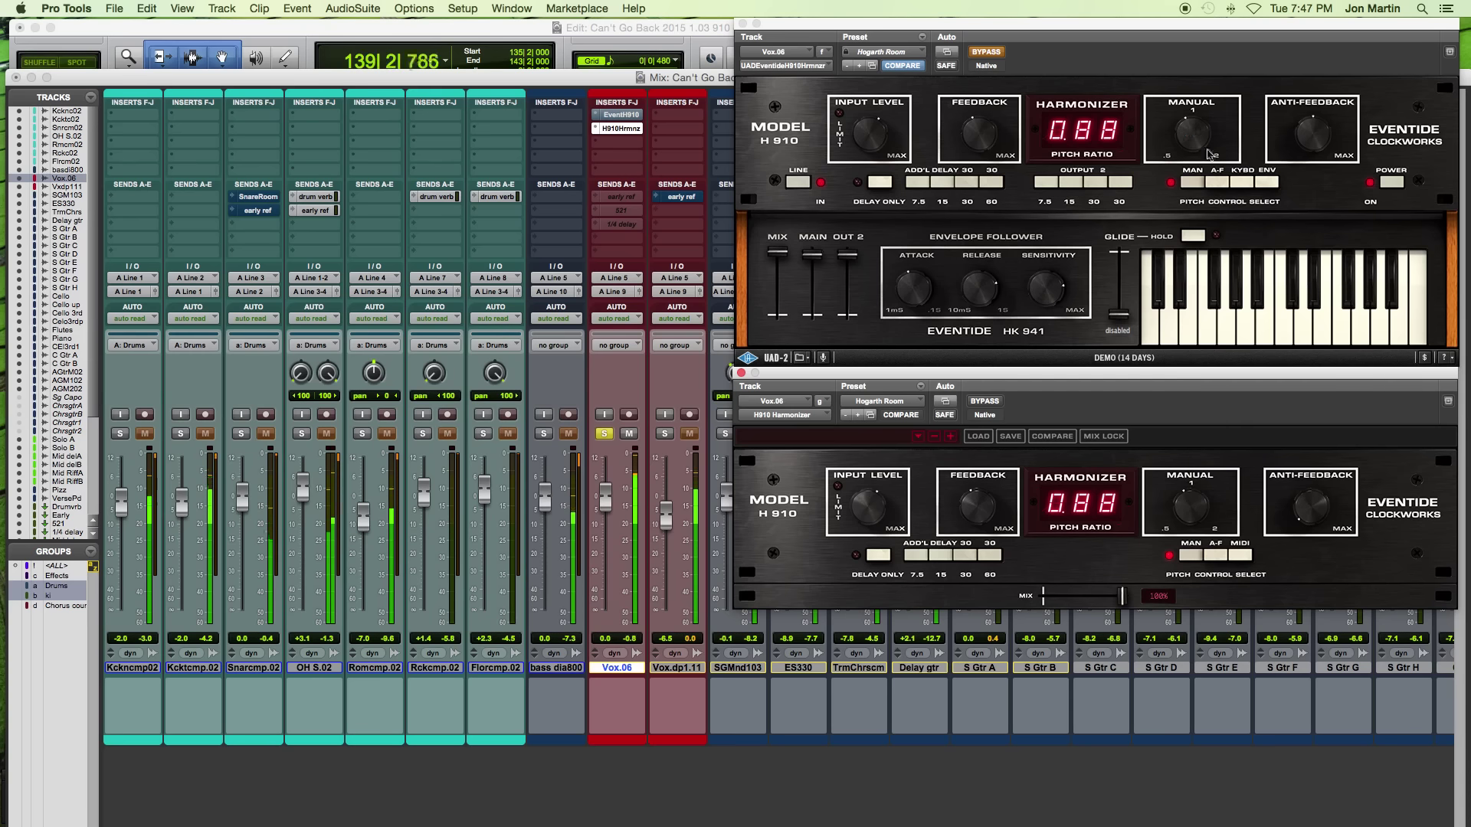
key(space)
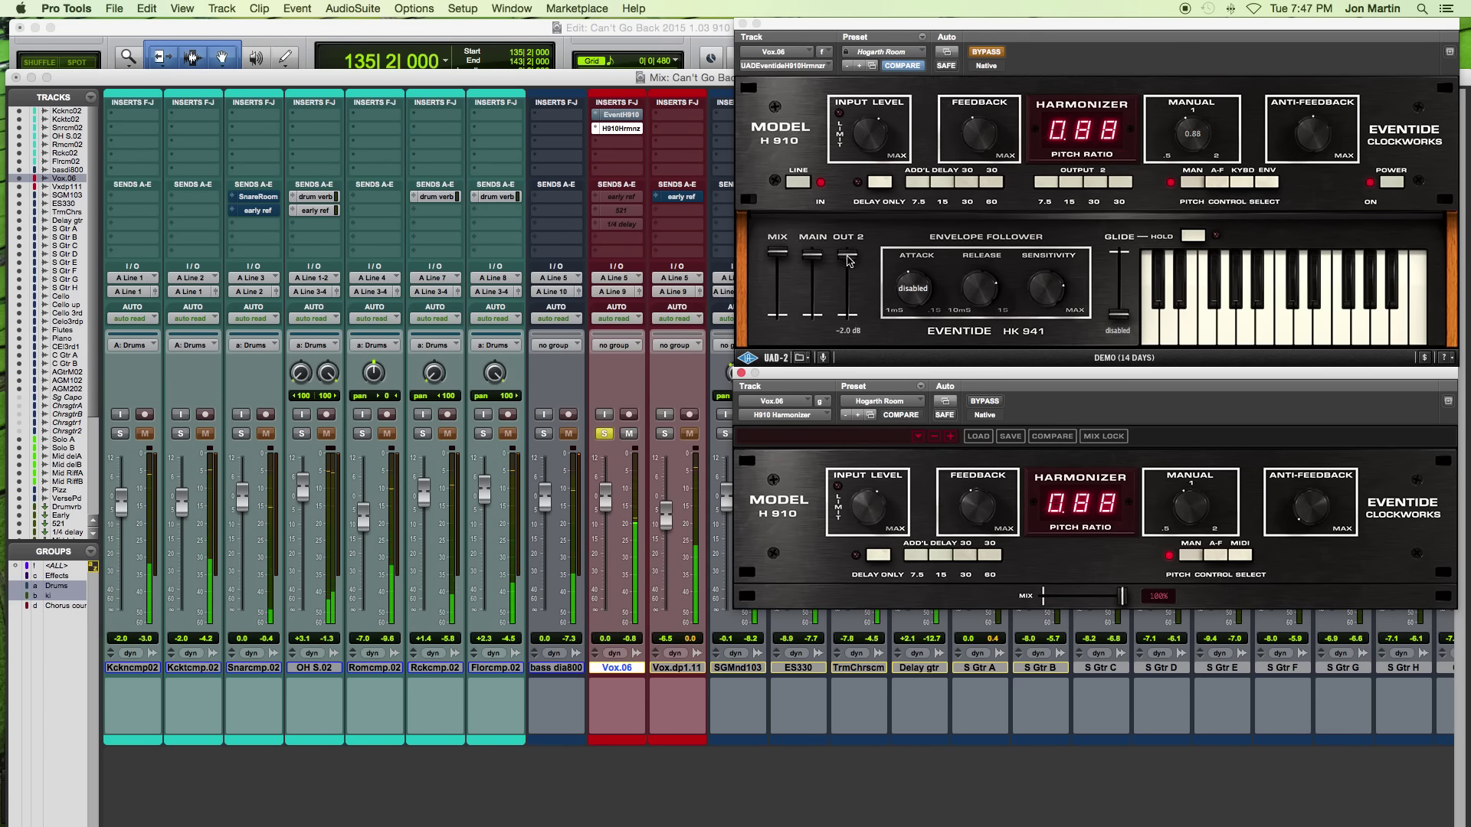
- Turn the UAD's OUT 2 down to -oo and A/B both harmonizers, ending on the native H910
click(816, 219)
drag(846, 255, 850, 360)
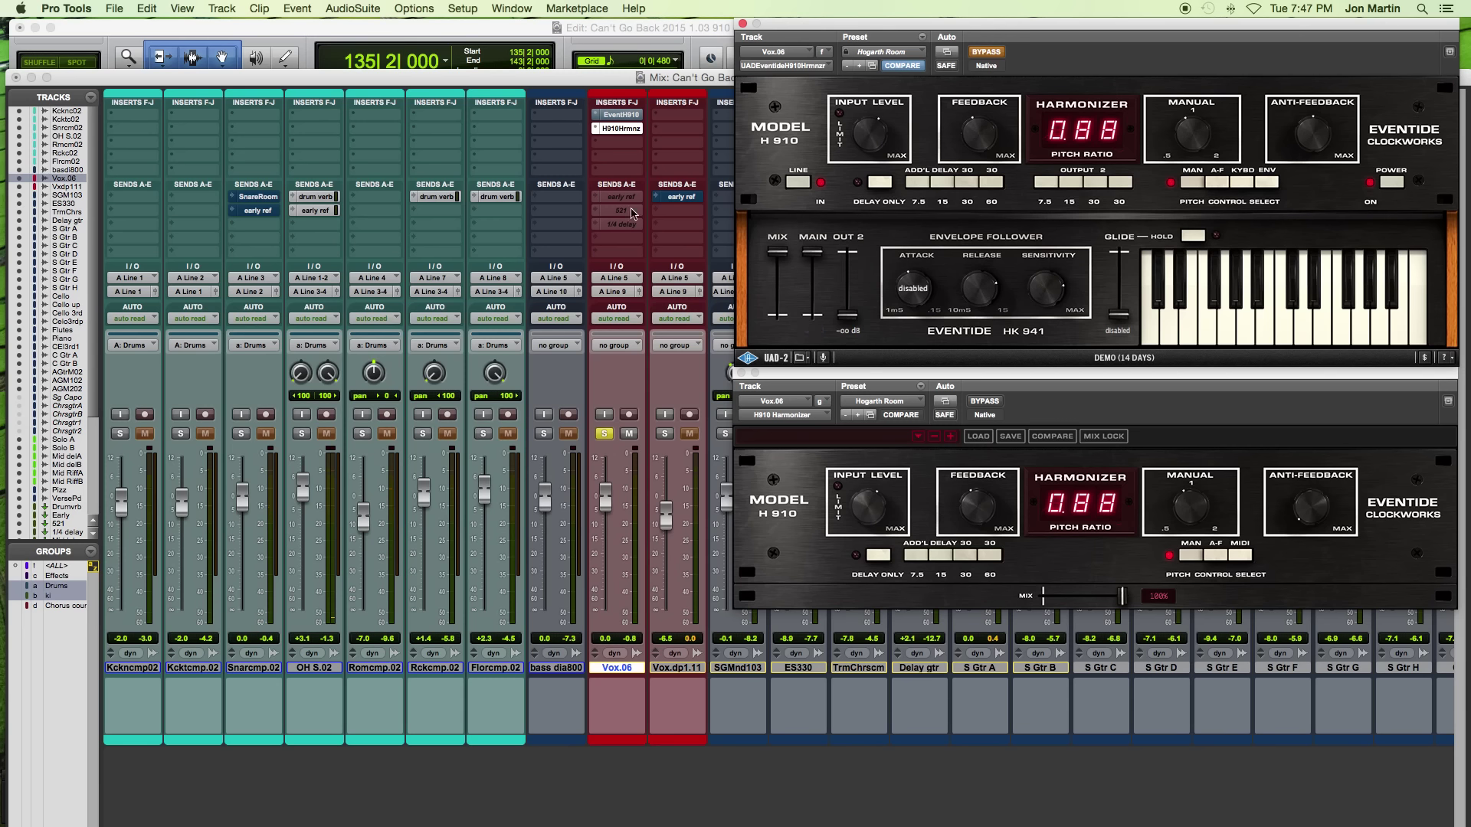
super+click(625, 118)
super+click(621, 128)
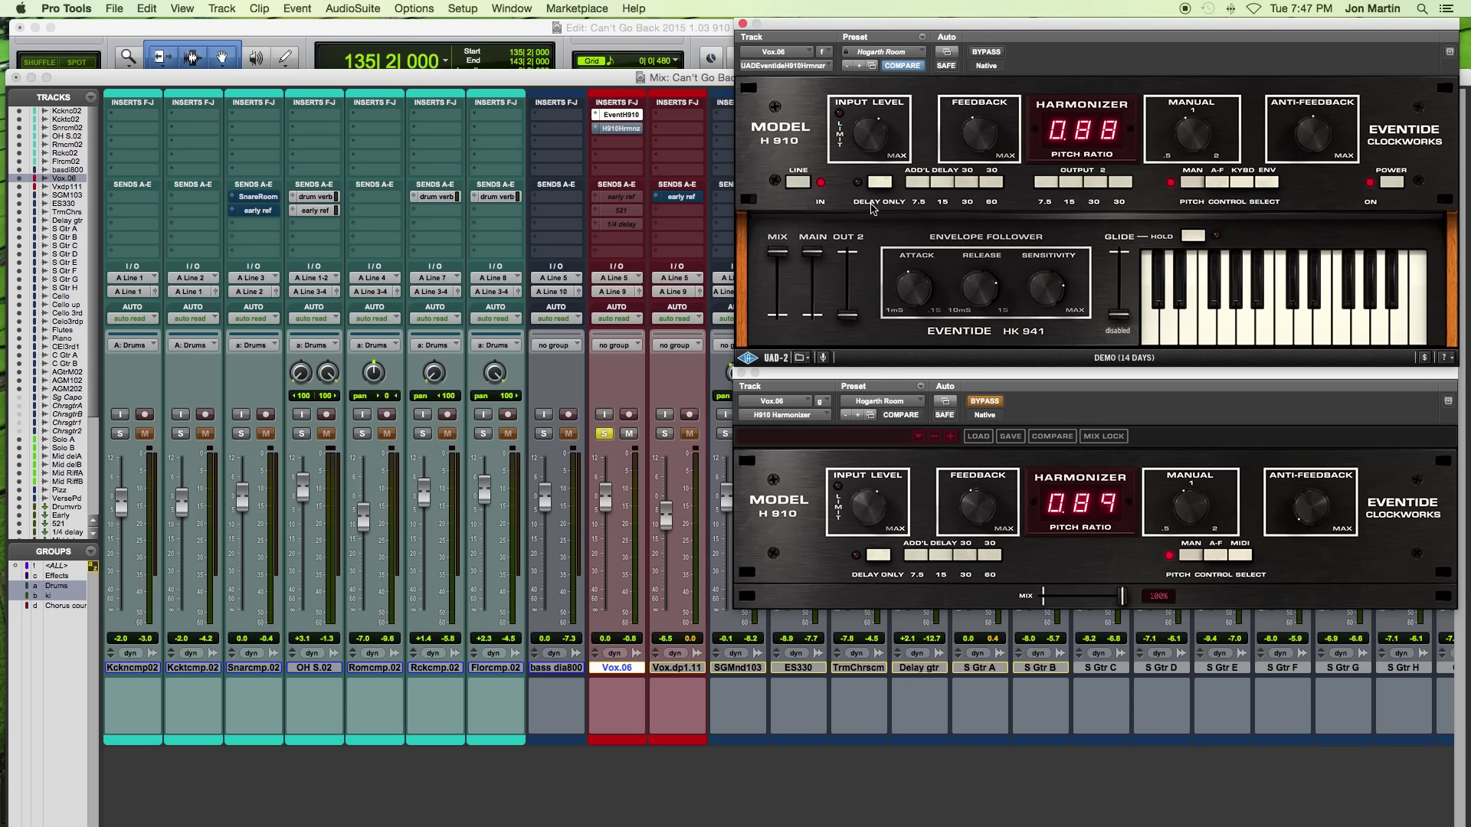
key(space)
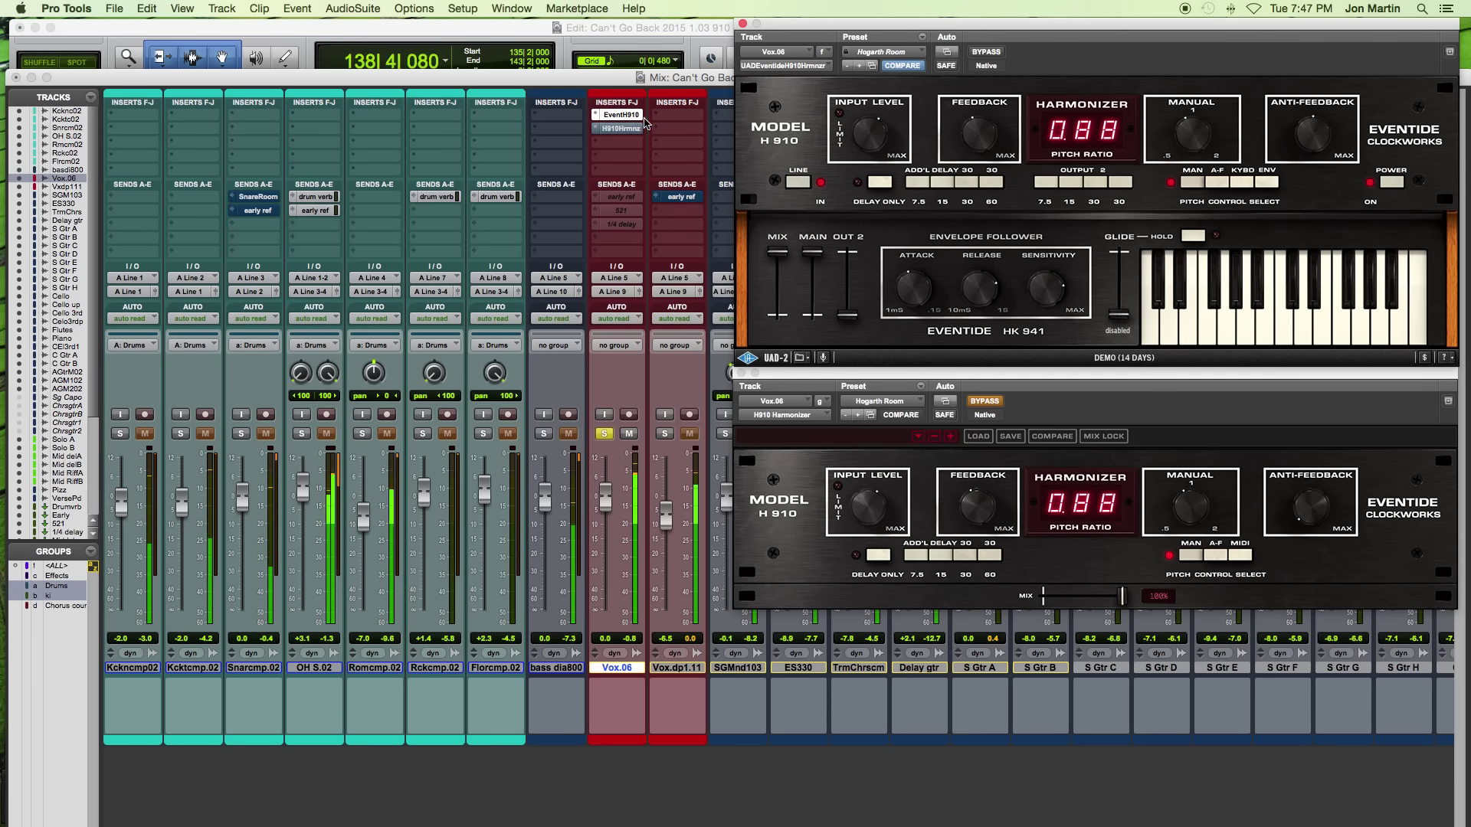
key(space)
super+click(621, 128)
super+click(620, 116)
key(space)
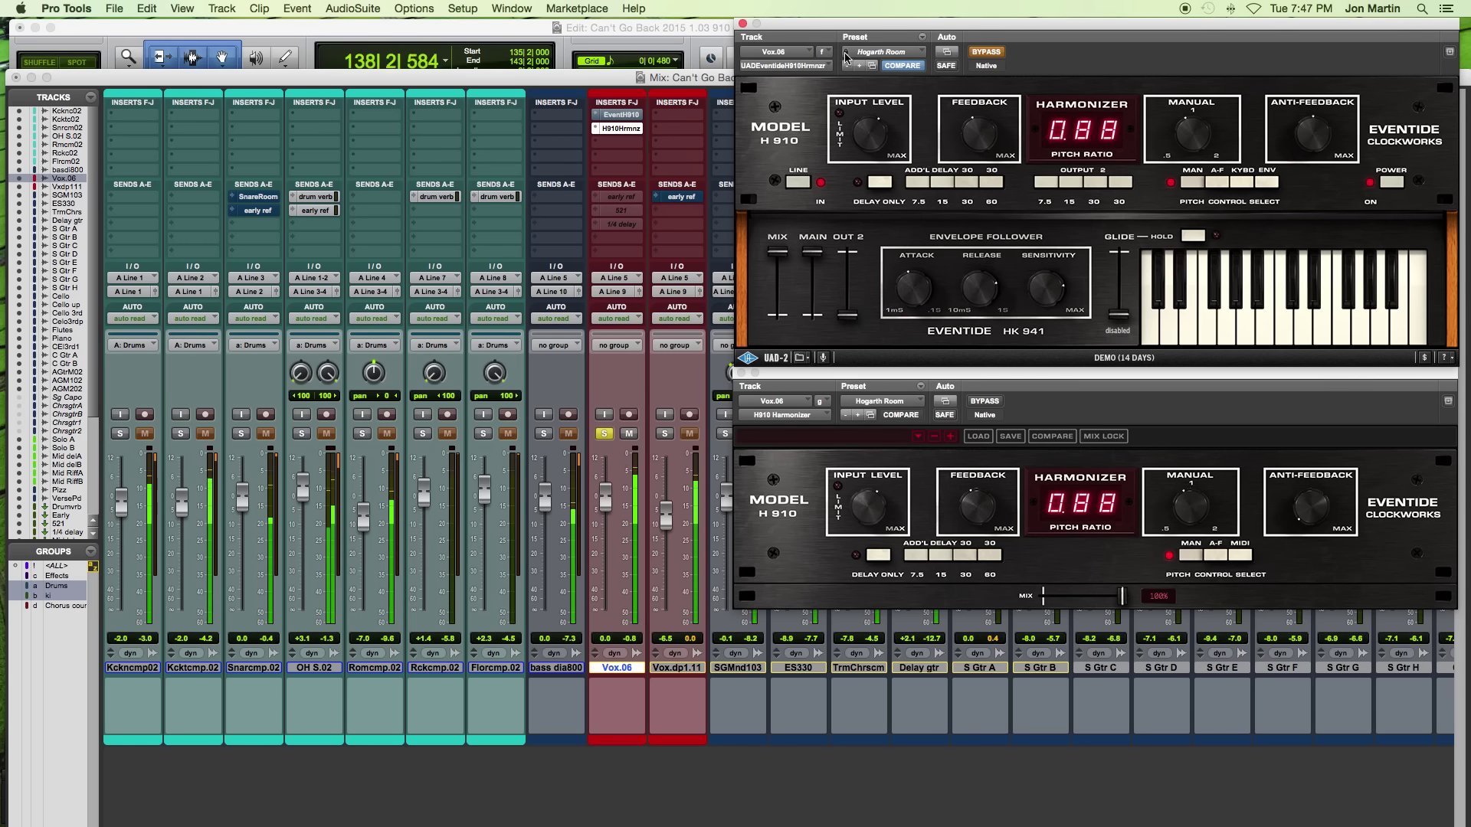
- Load HogarthVocDoubleSlap on the UAD H910 and Hogarth Vocal Slap on the native H910
key(space)
click(889, 51)
mouse_move(919, 81)
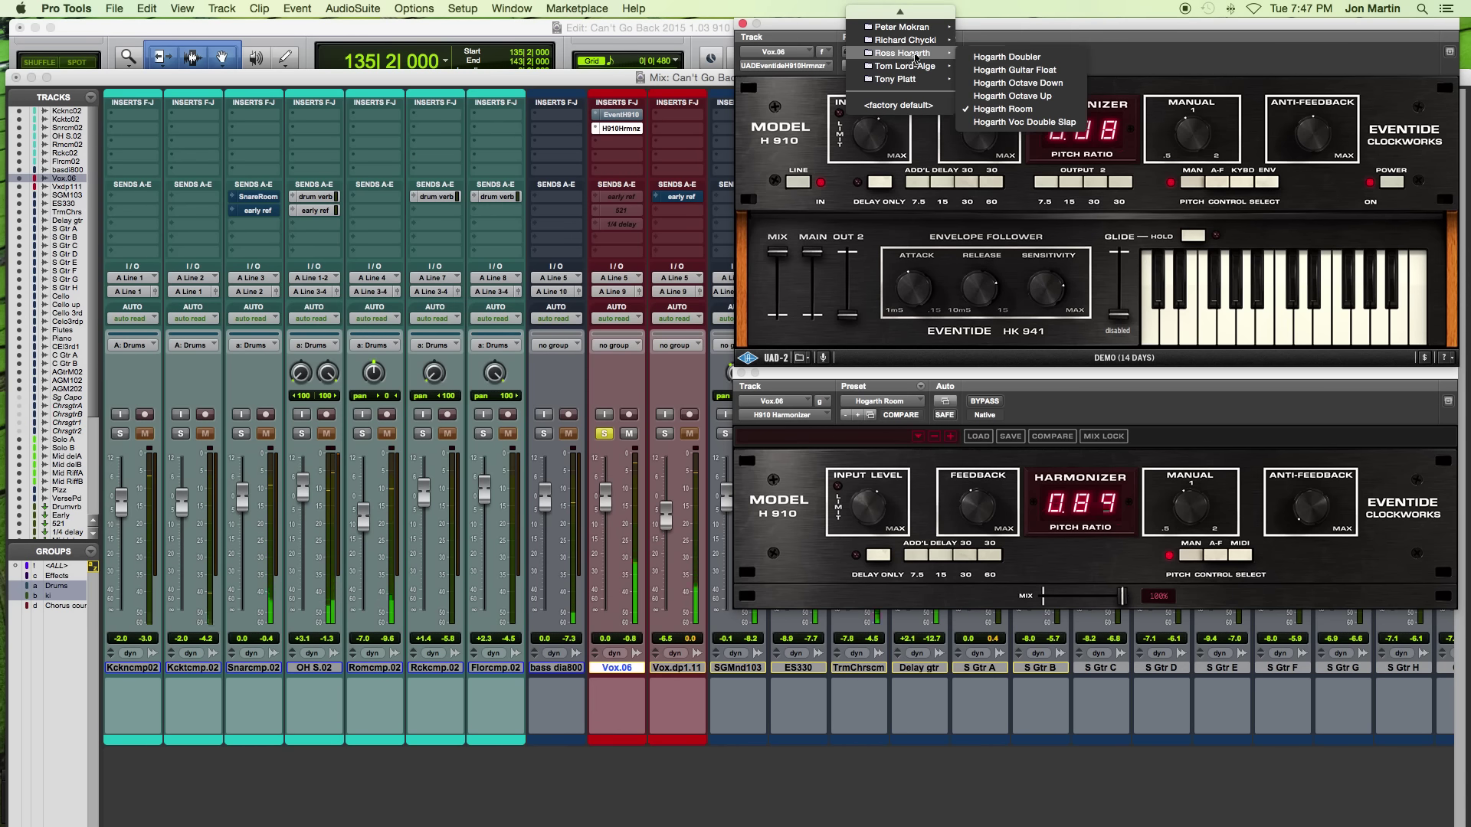
click(1015, 146)
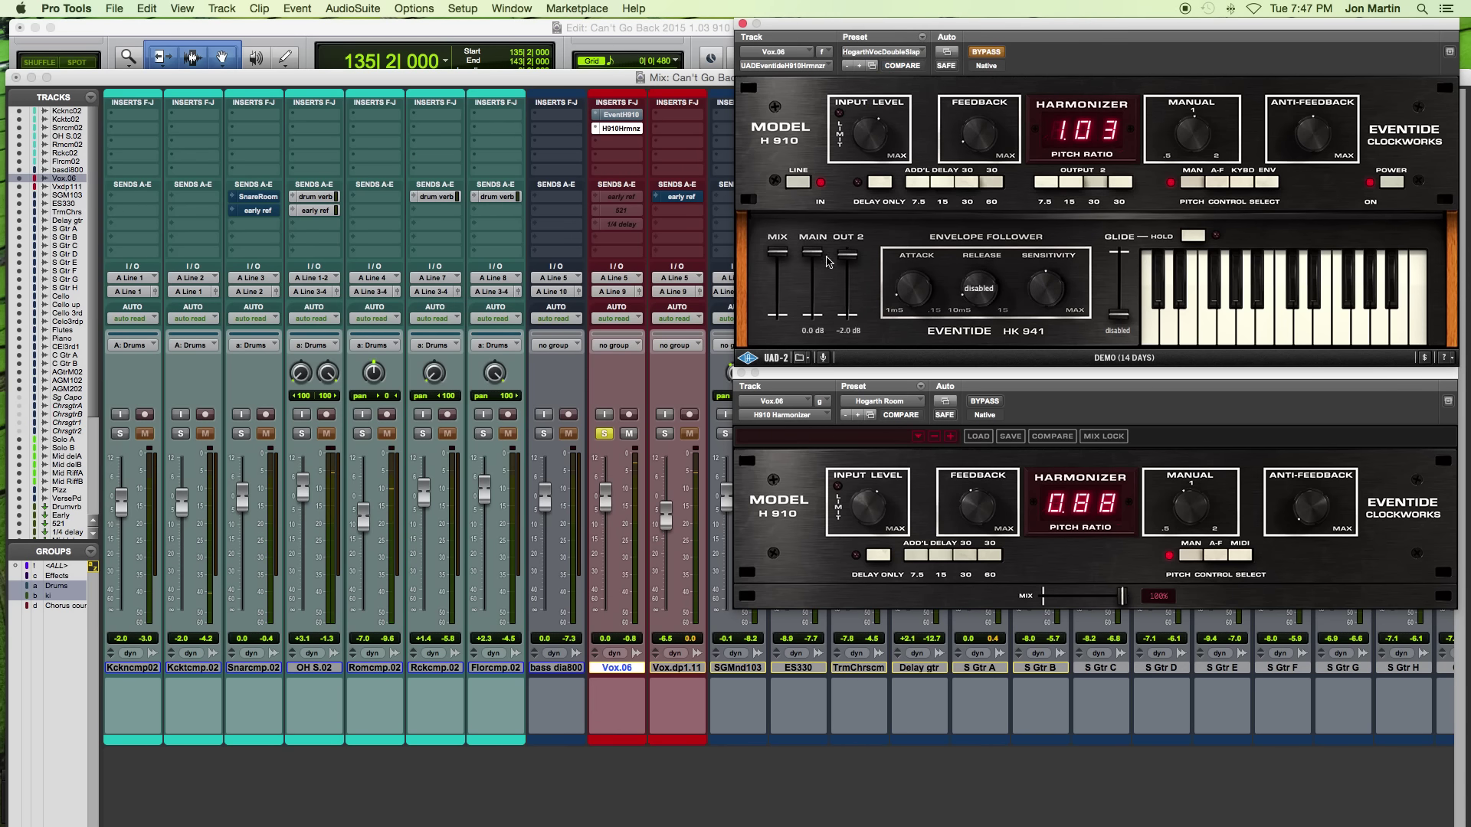
click(890, 395)
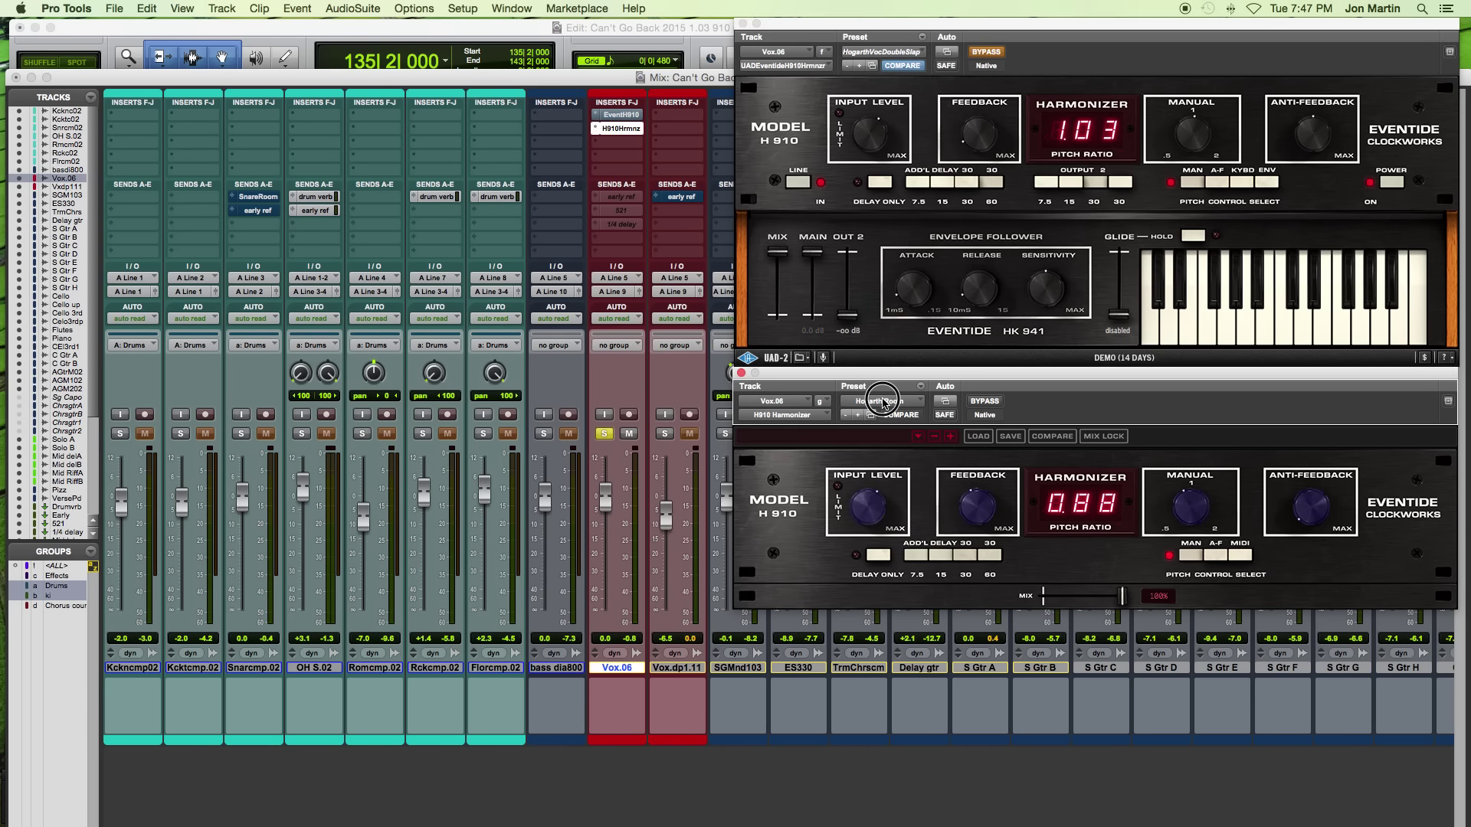
click(890, 396)
mouse_move(904, 406)
click(1004, 471)
- Play the vocal while alternating between the UAD and native slap presets
super+click(615, 116)
super+click(617, 129)
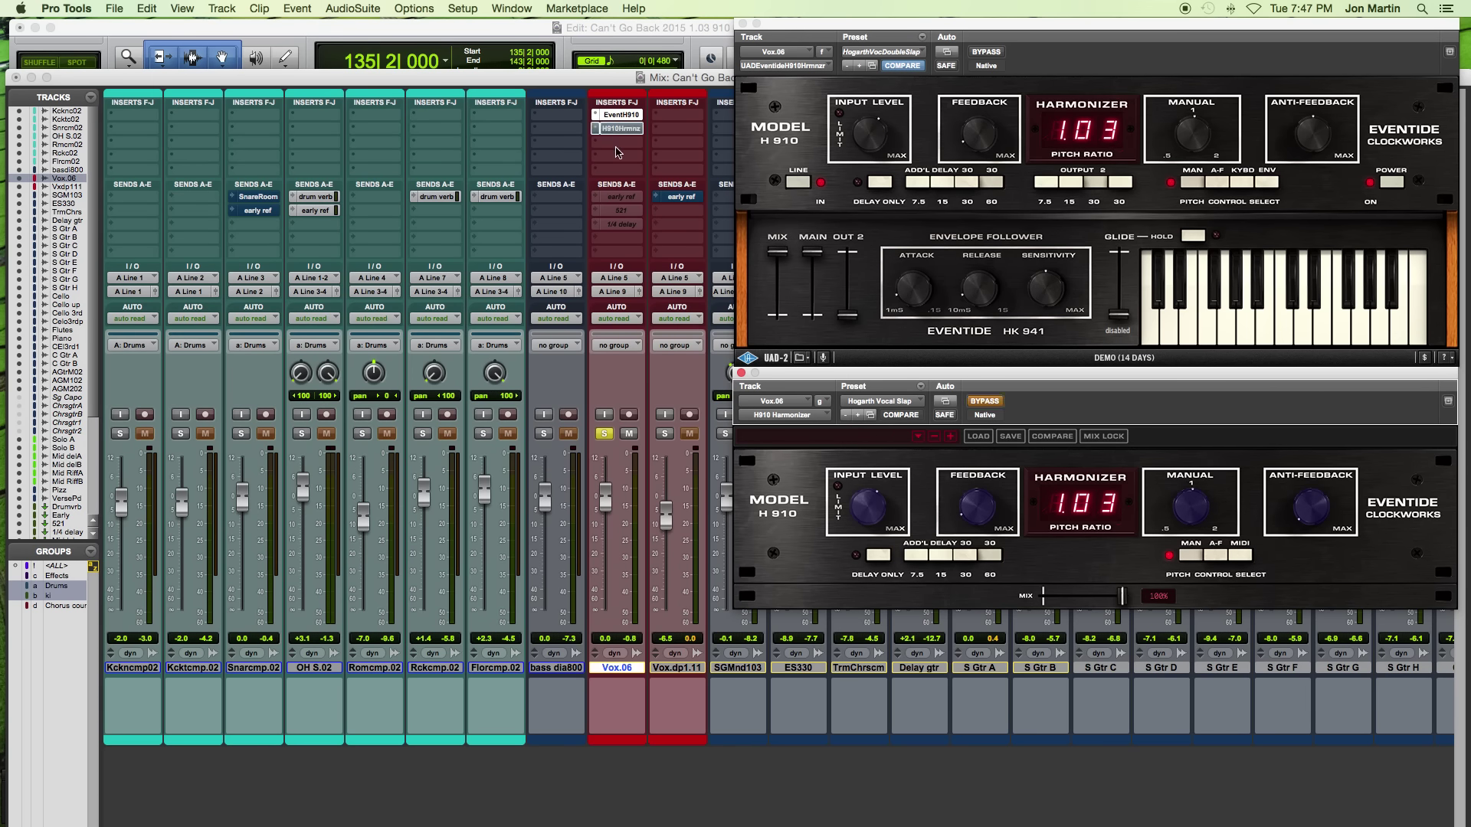
key(space)
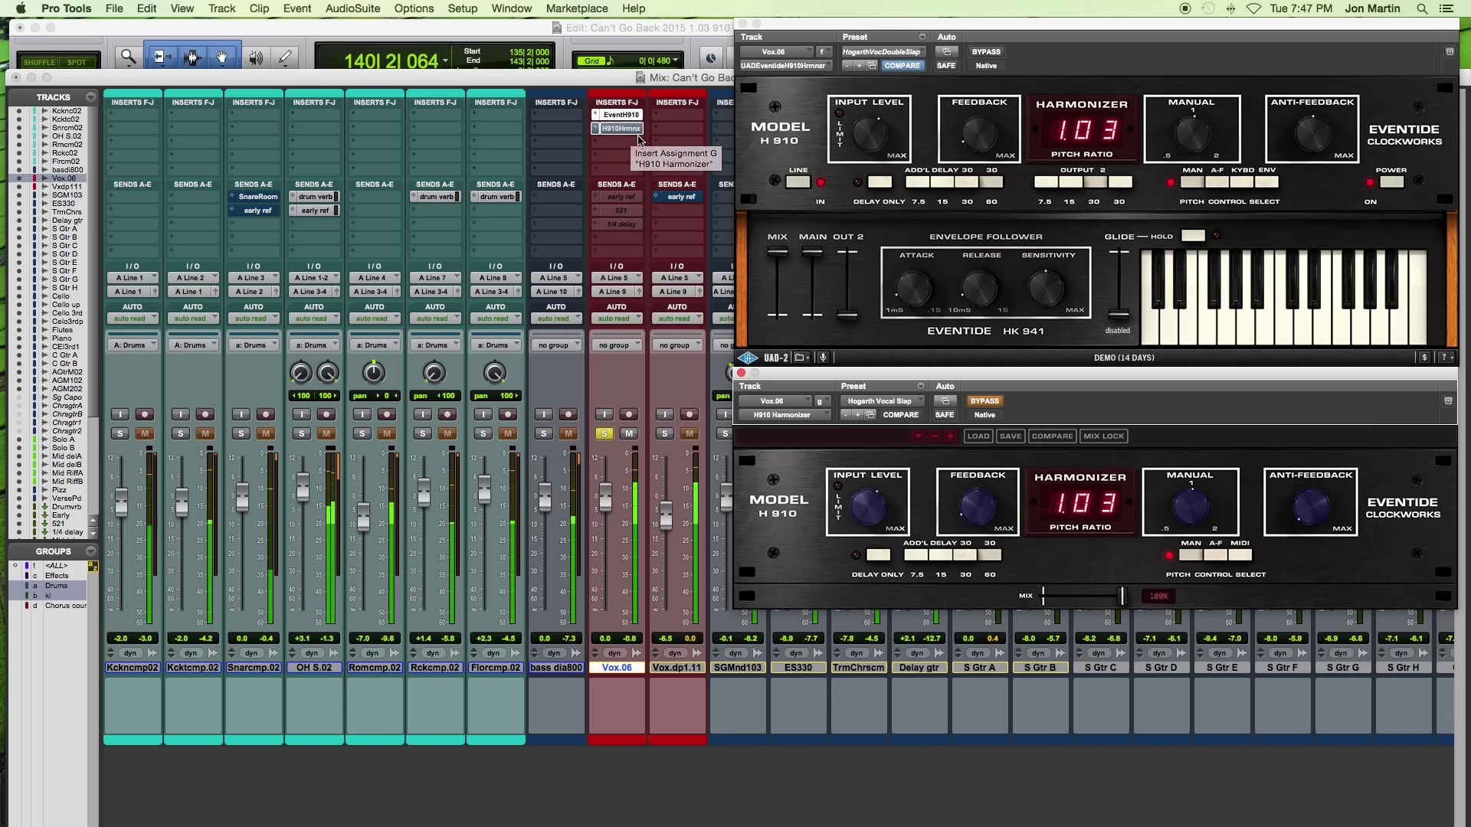
super+click(628, 136)
key(space)
super+click(620, 114)
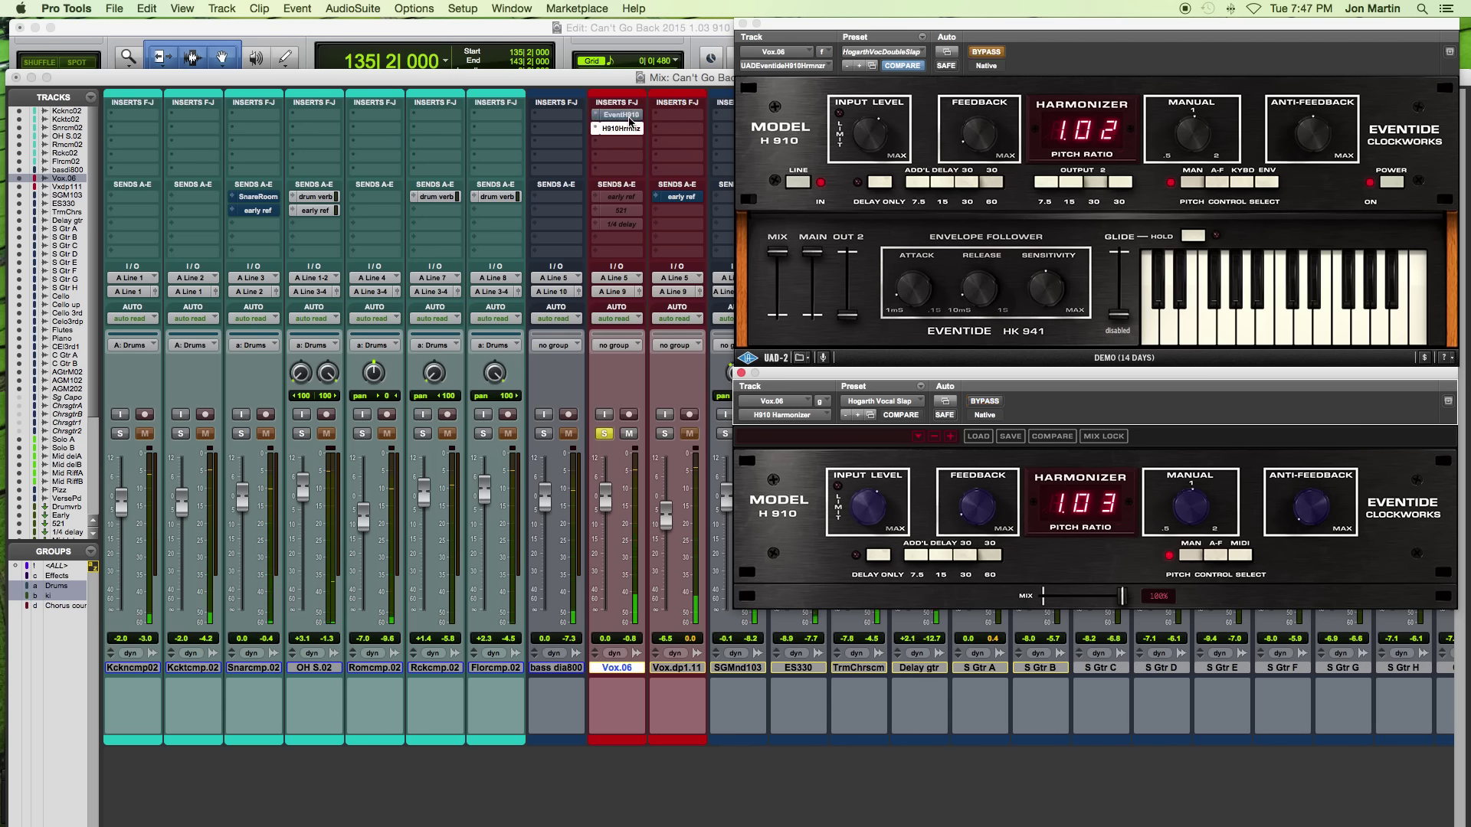
mouse_move(791, 291)
key(space)
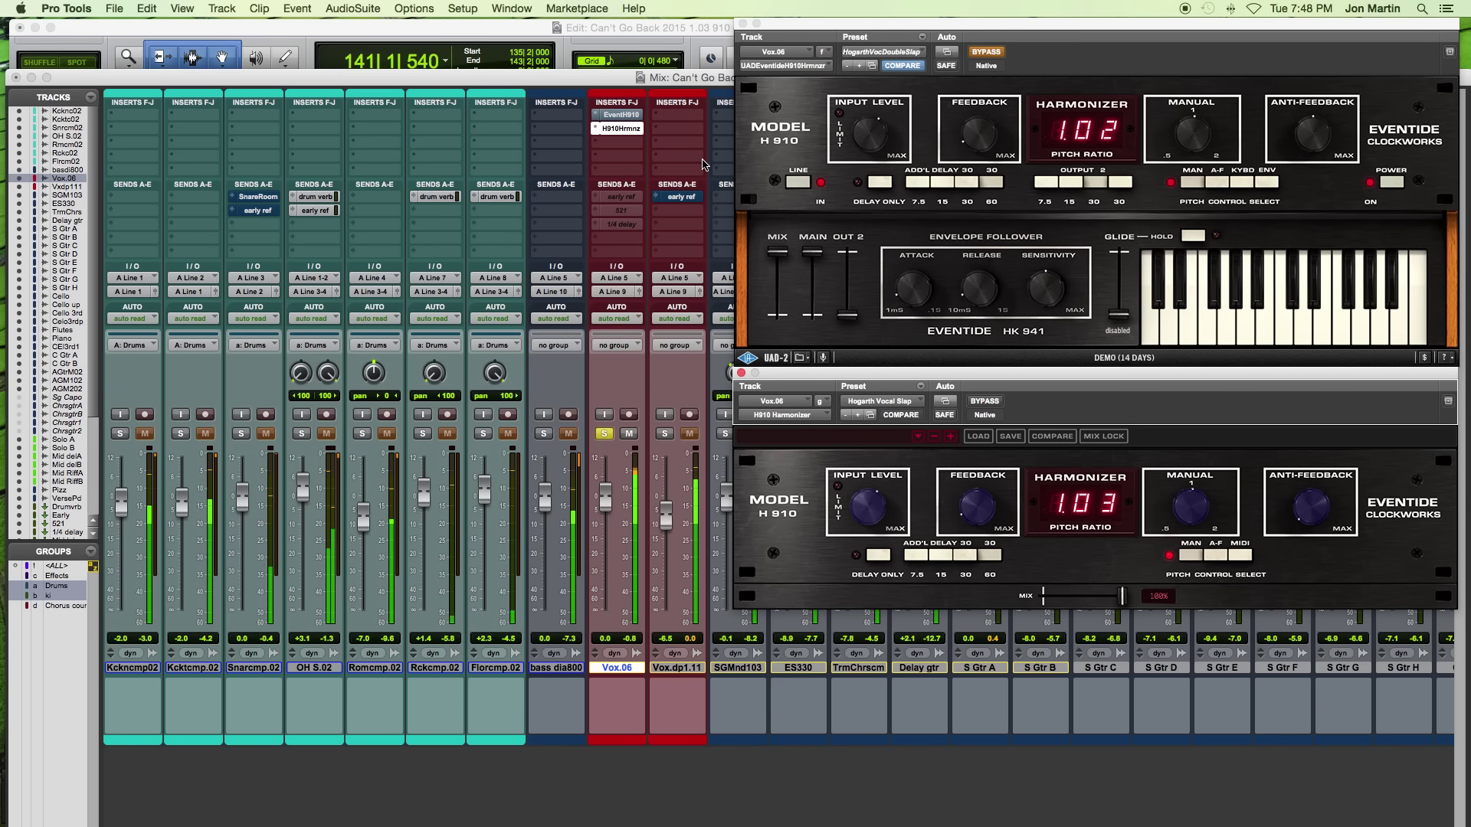
super+click(621, 129)
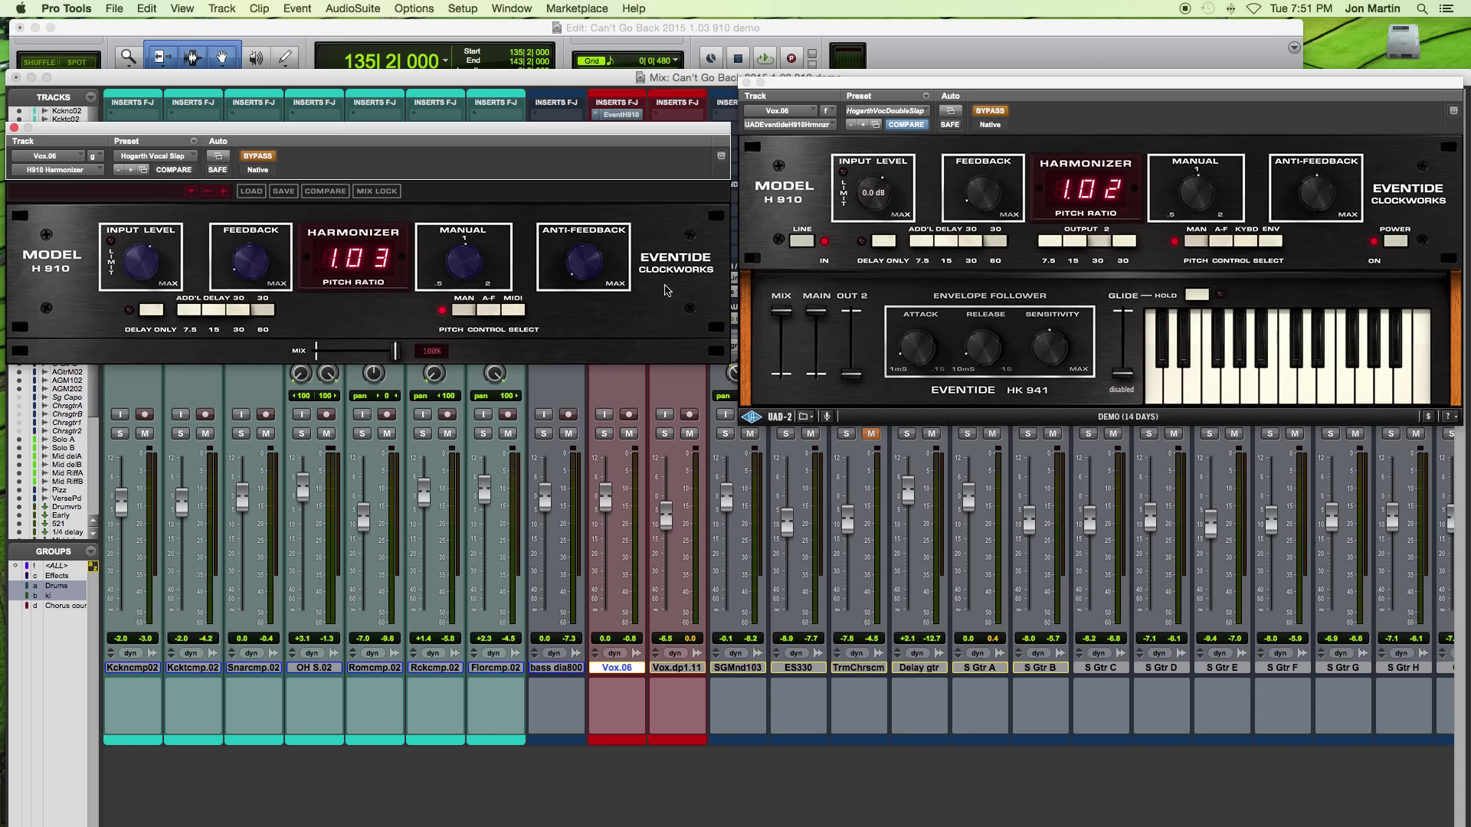
- Place the native H910 window at left, lower over the mixer, with the UAD window at right
mouse_move(504, 135)
mouse_down()
mouse_move(488, 174)
mouse_move(499, 121)
mouse_move(520, 137)
mouse_up()
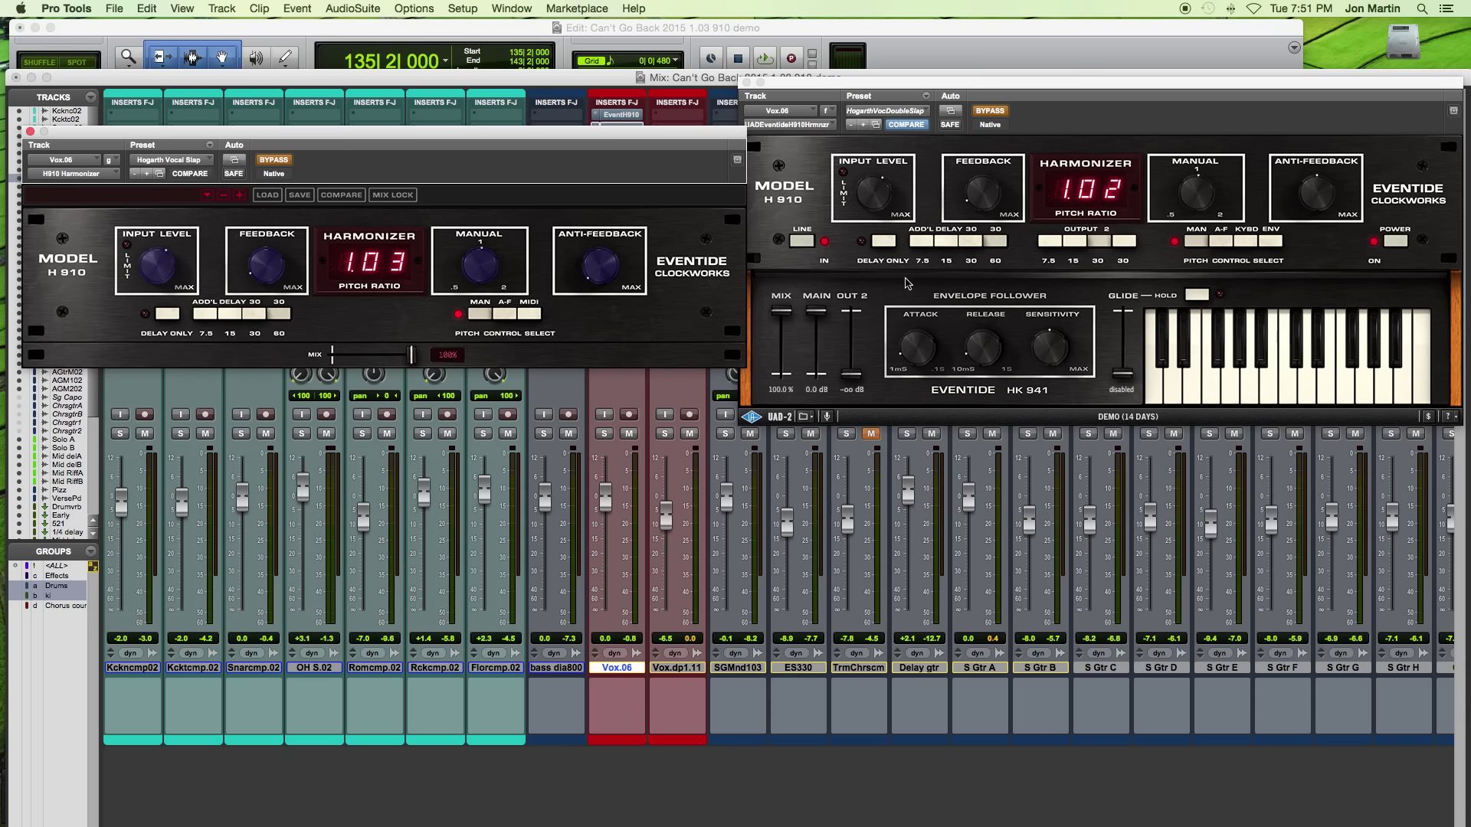
drag(1152, 74, 1155, 71)
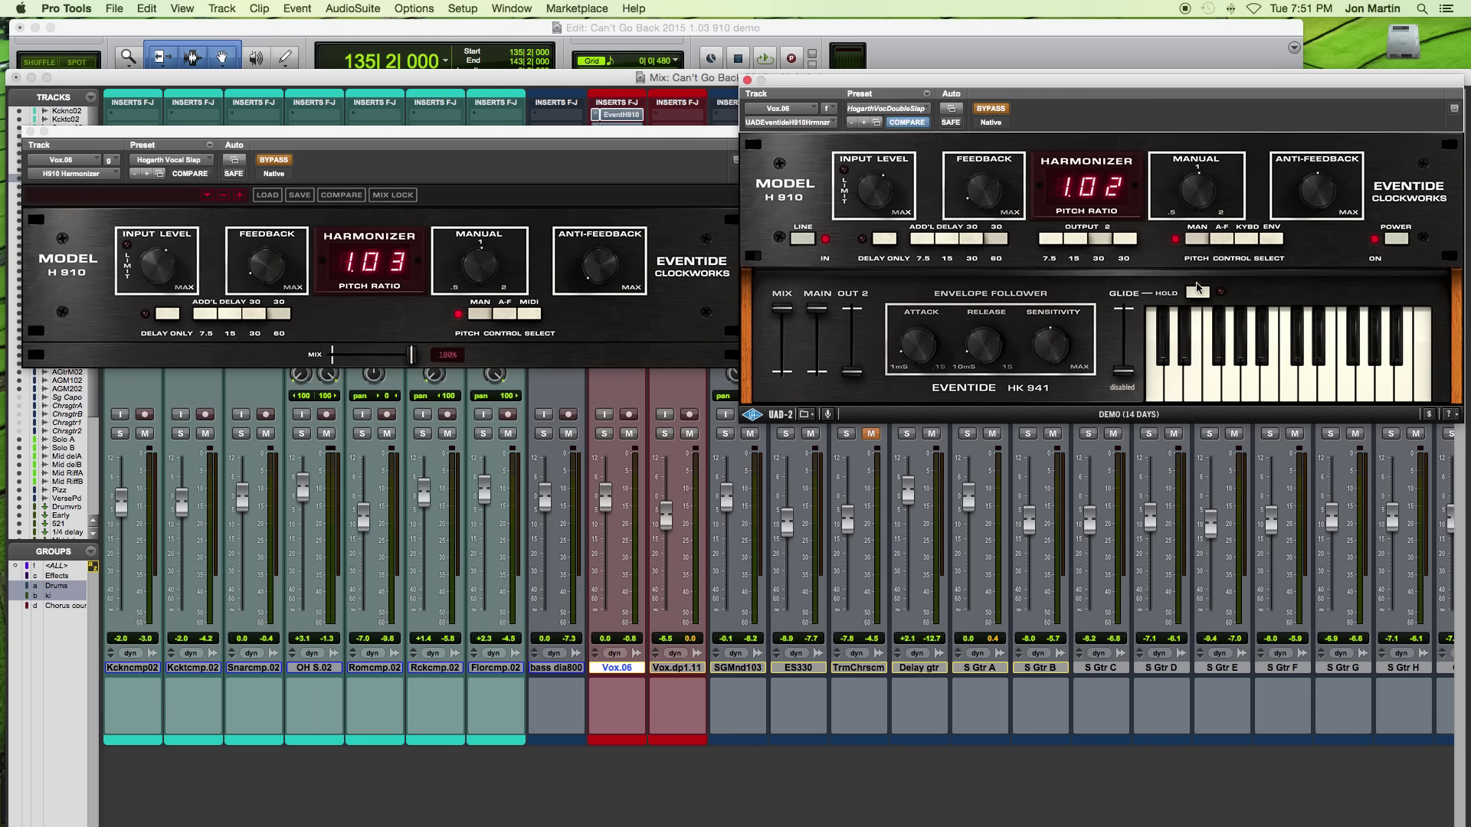
click(448, 162)
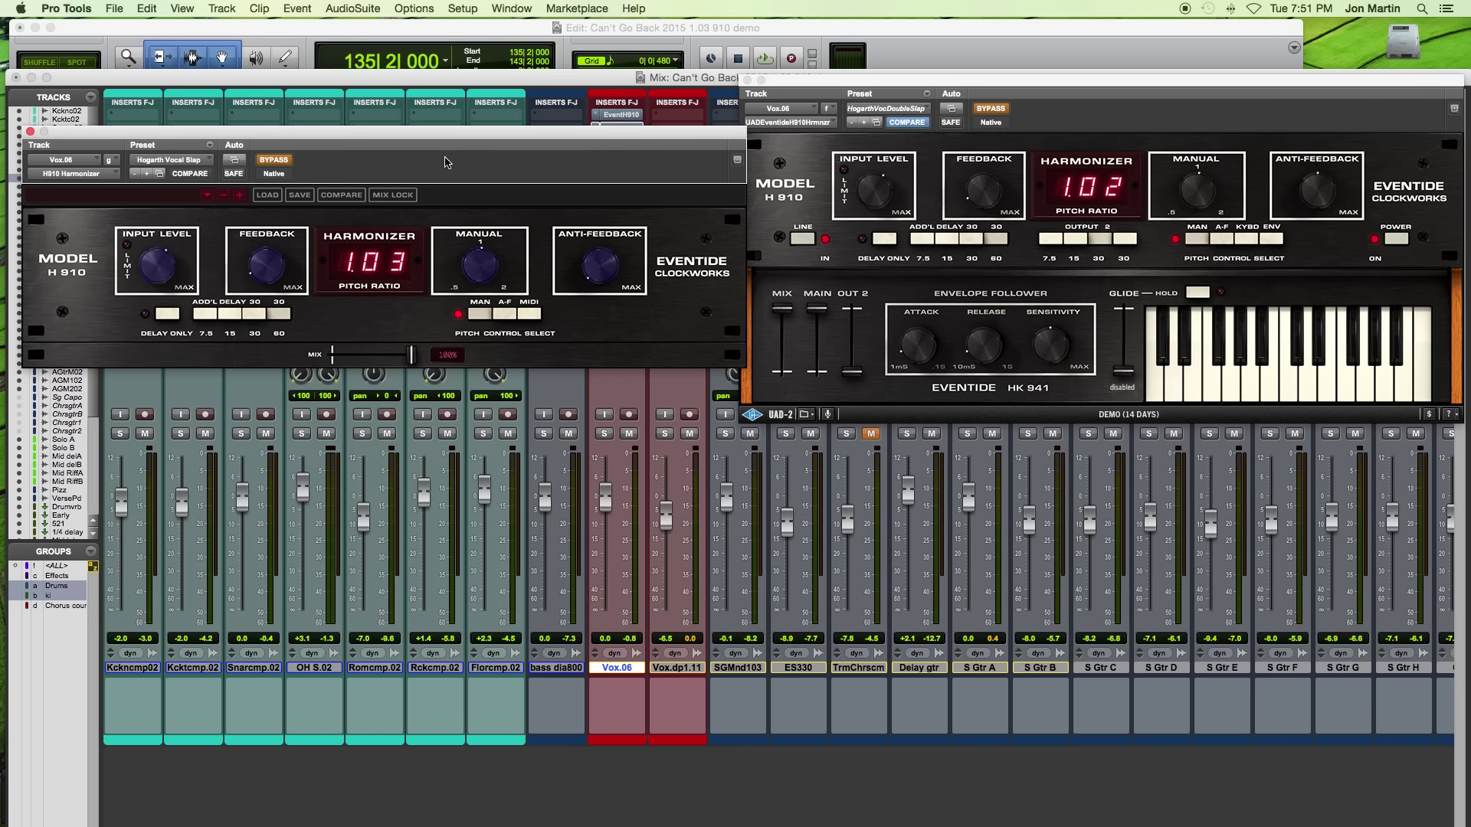
drag(450, 132, 460, 186)
- Move the native H910 window up and to the left over the mixer
right_click(618, 130)
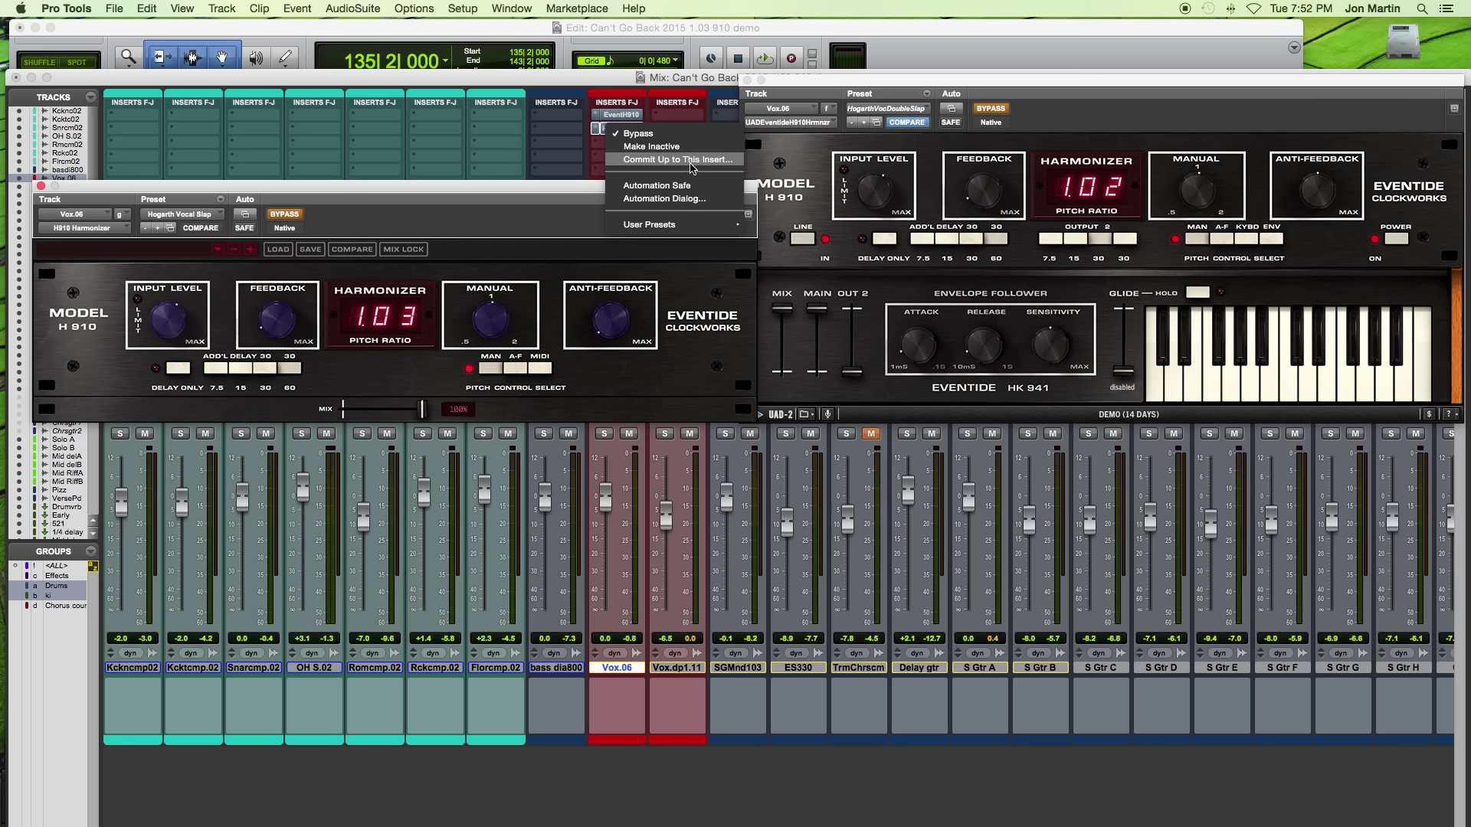
click(536, 206)
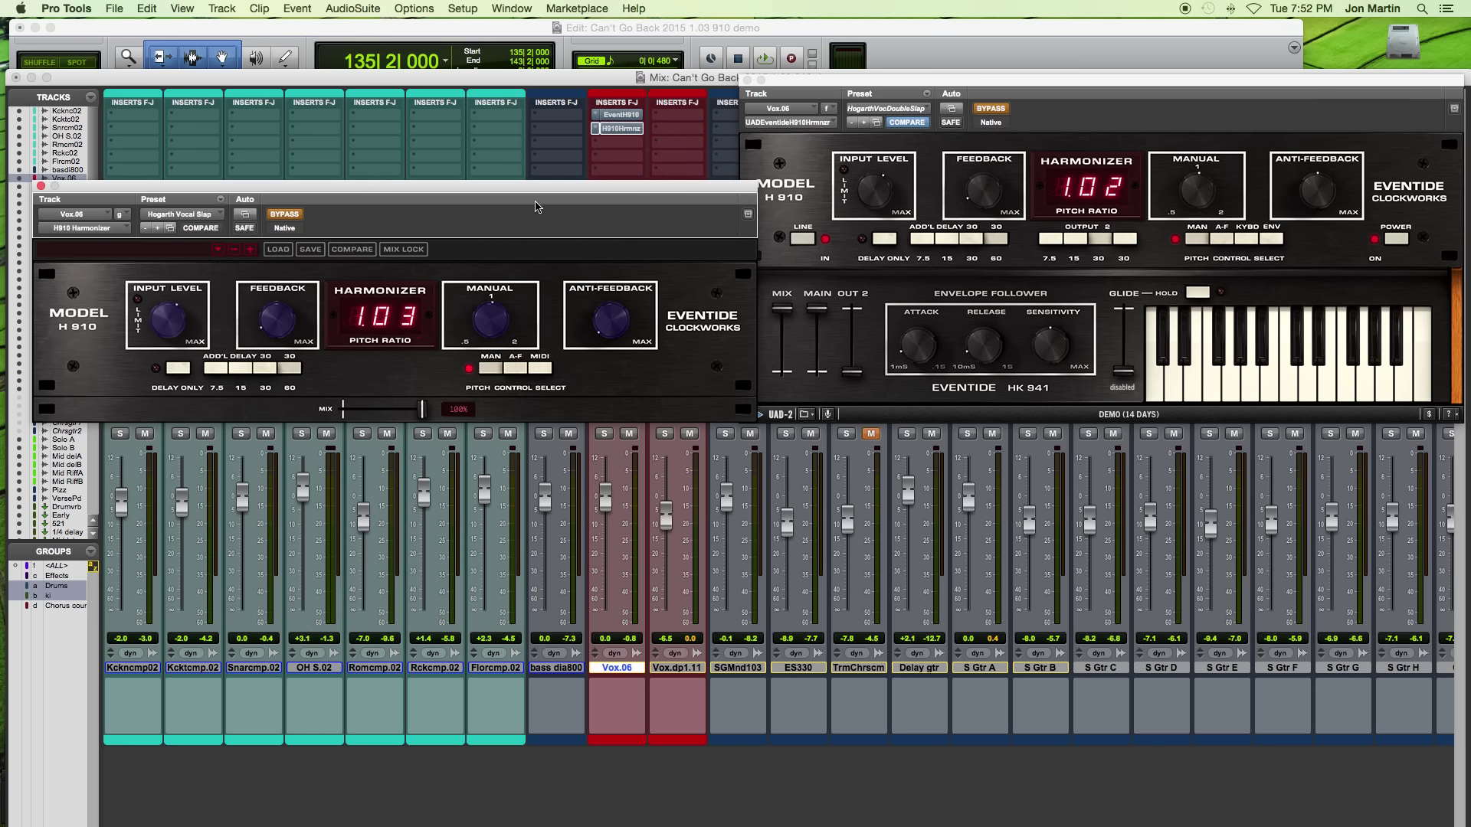
drag(532, 193, 512, 149)
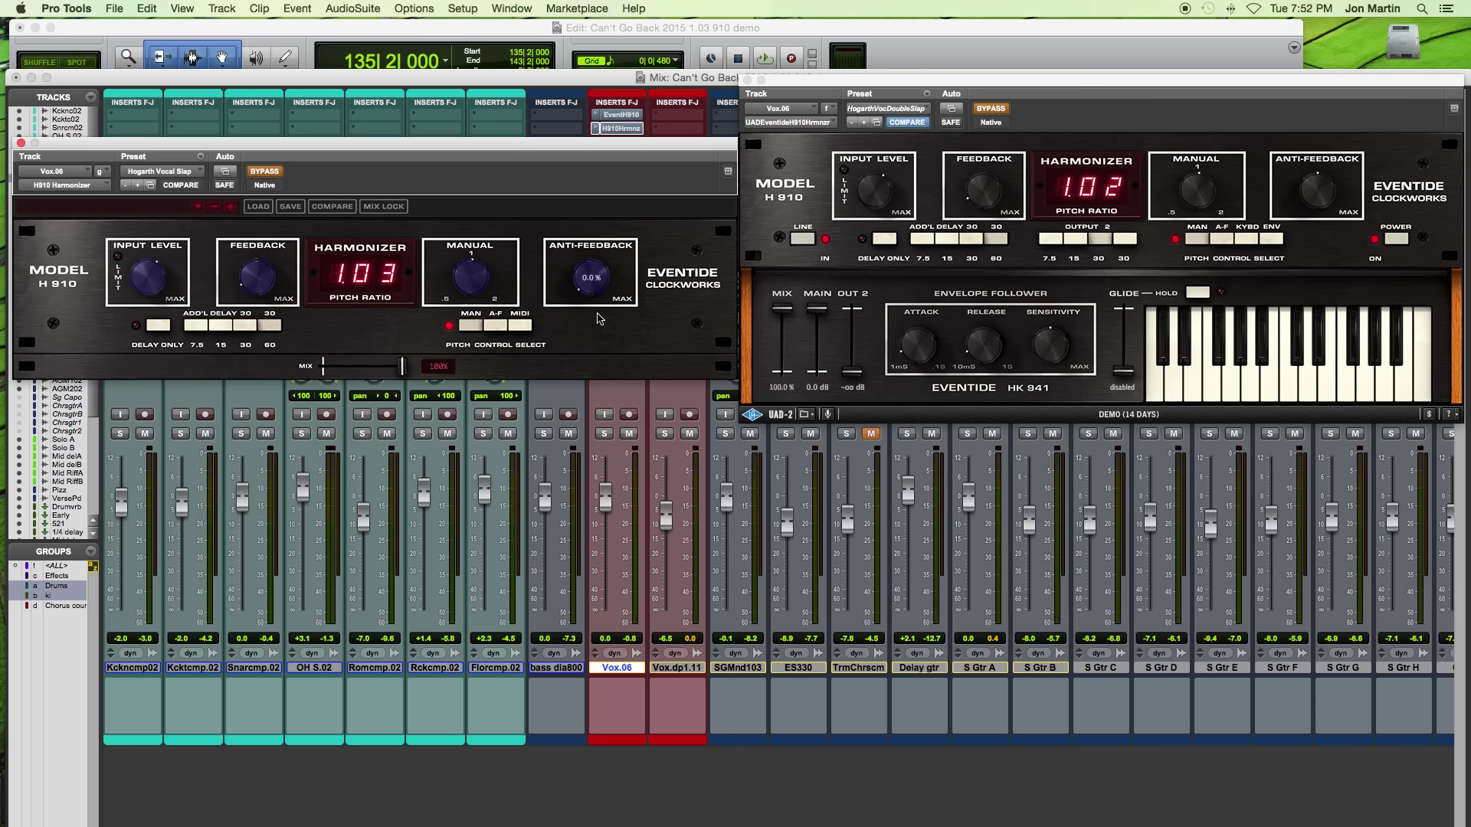
- Keep HogarthVocDoubleSlap on the UAD H910 and Hogarth Vocal Slap on the native H910
click(896, 110)
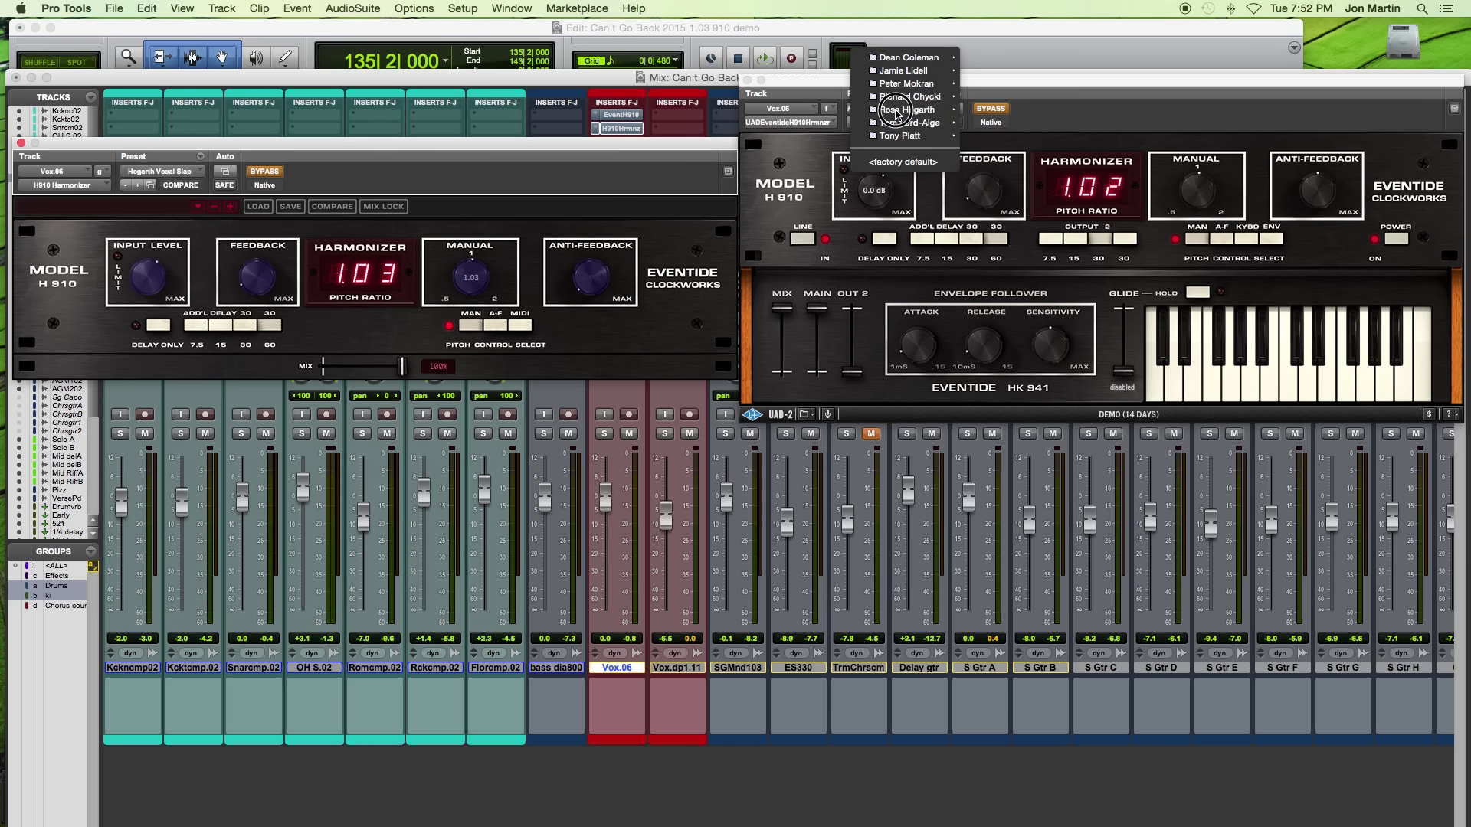
mouse_move(911, 72)
mouse_move(908, 109)
click(996, 126)
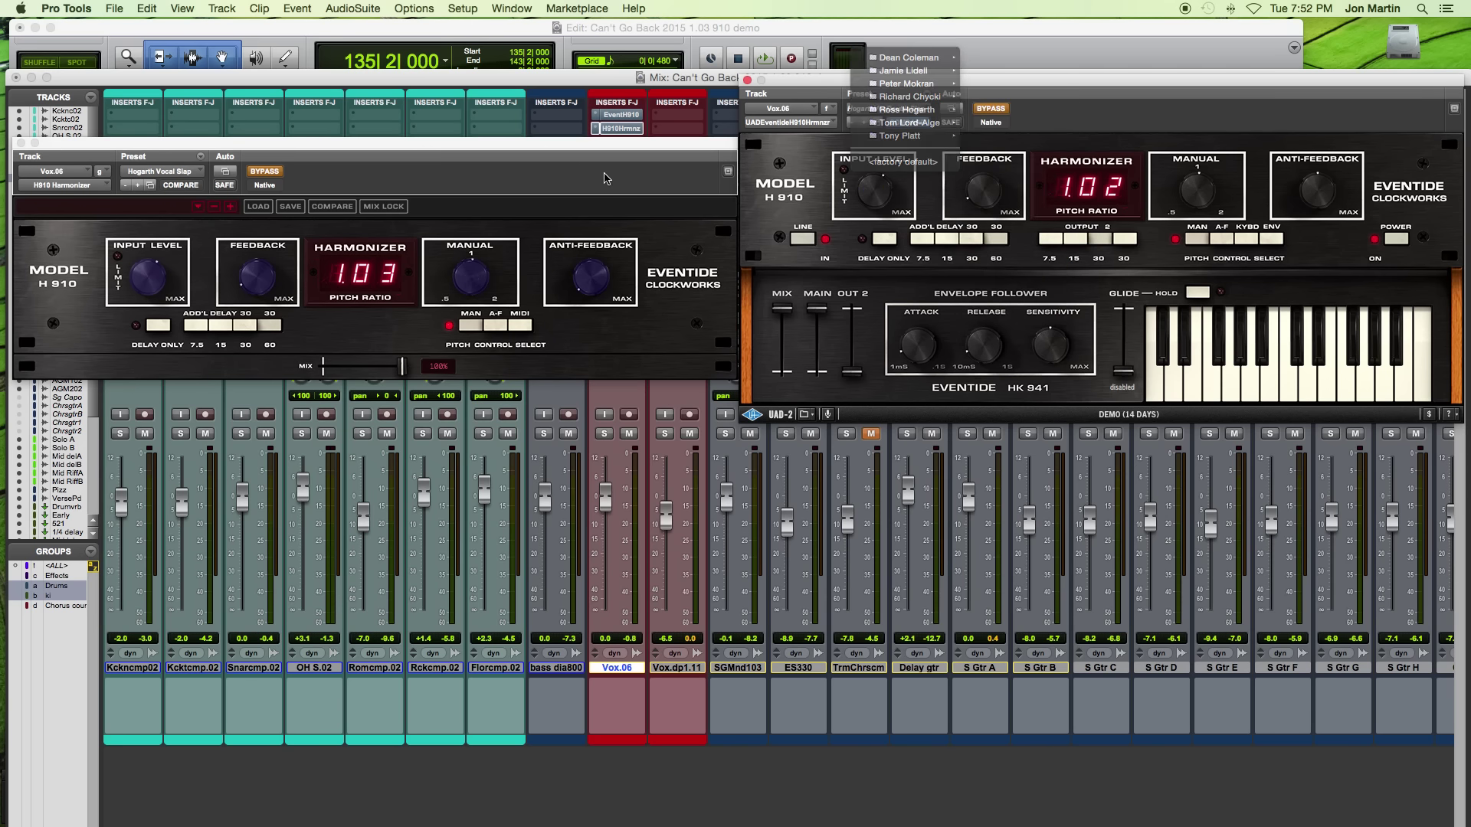
click(150, 171)
mouse_move(152, 173)
click(343, 223)
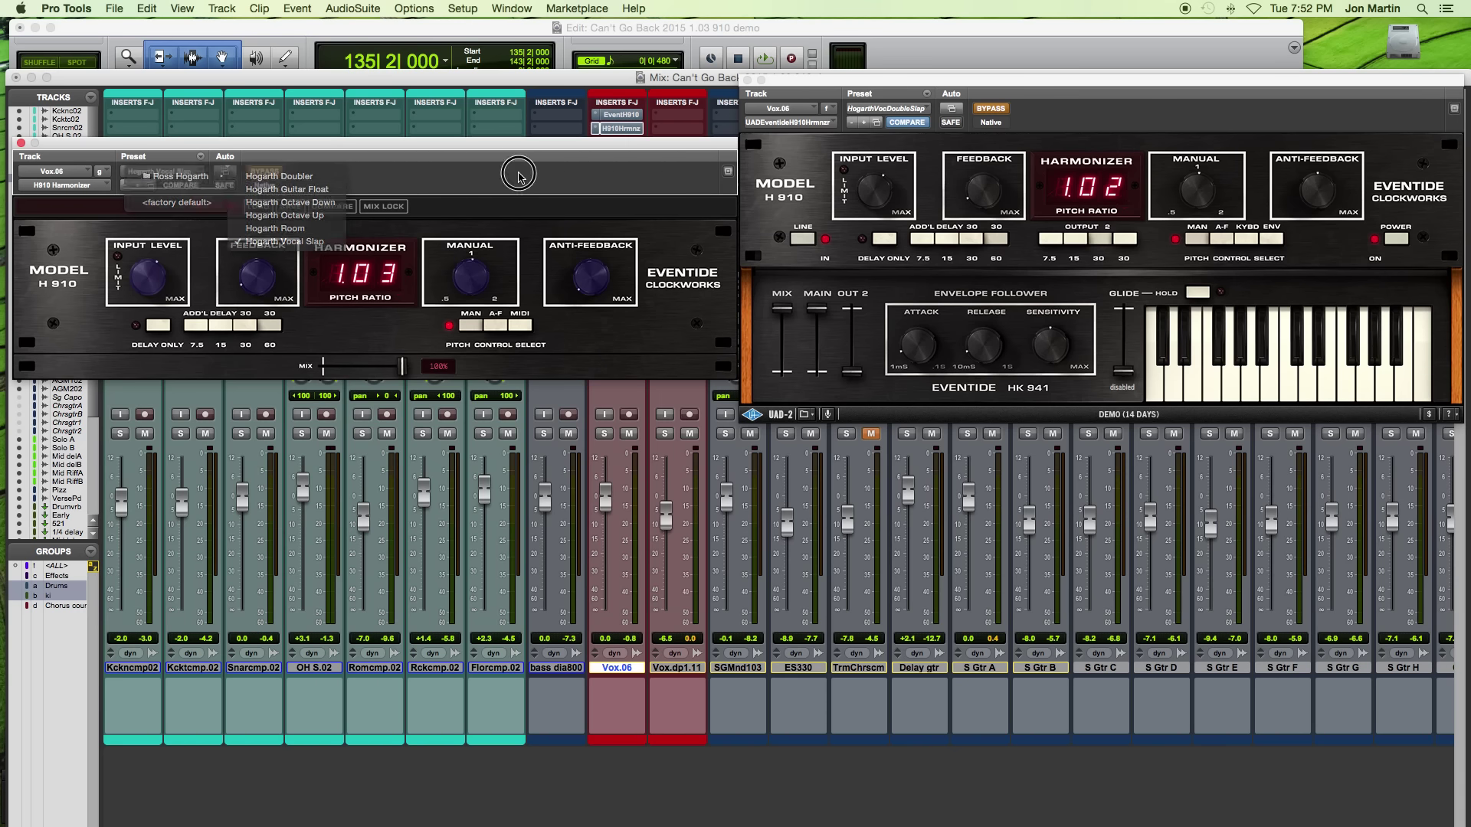
click(183, 209)
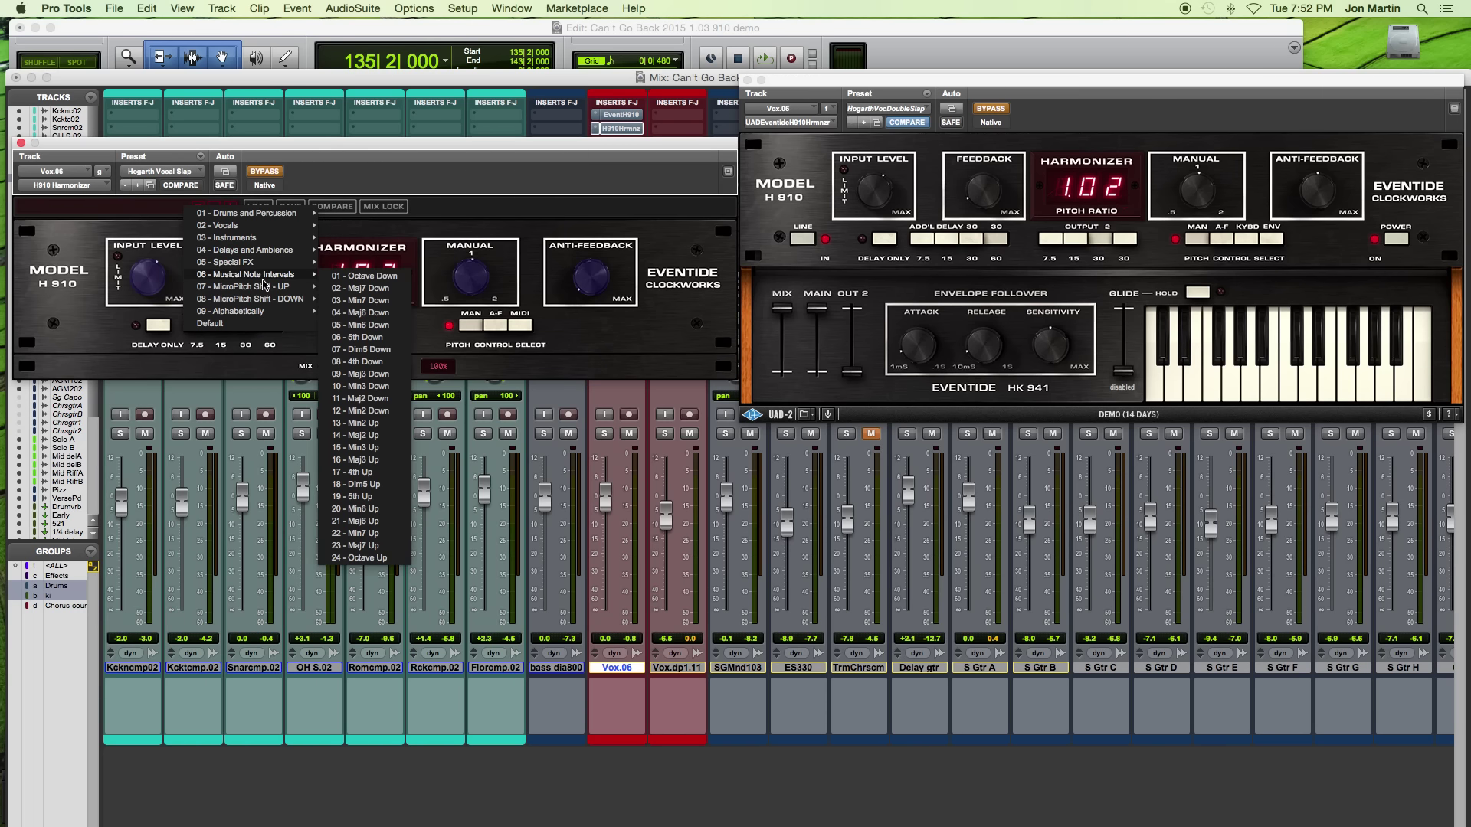
click(527, 159)
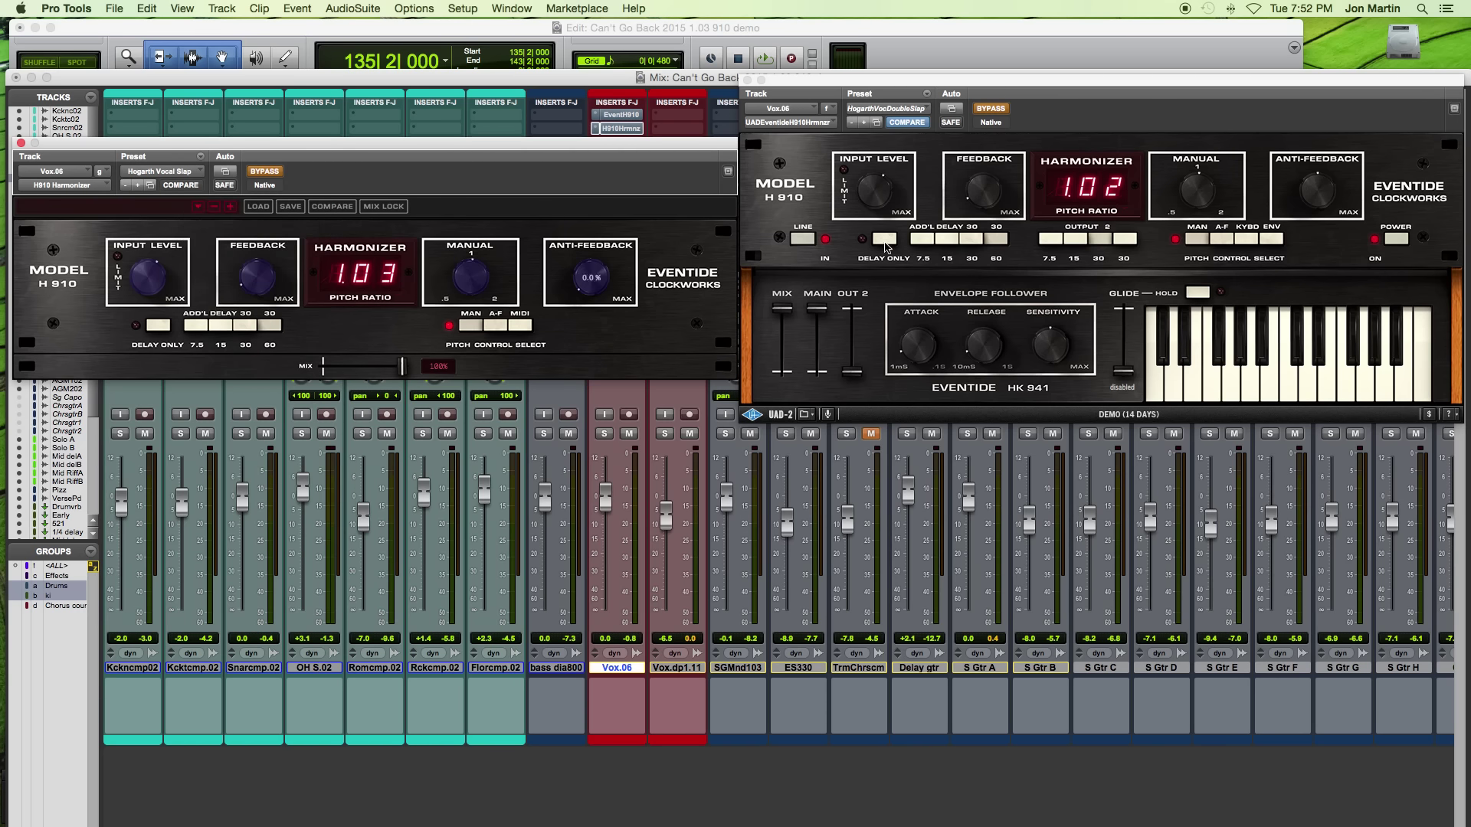